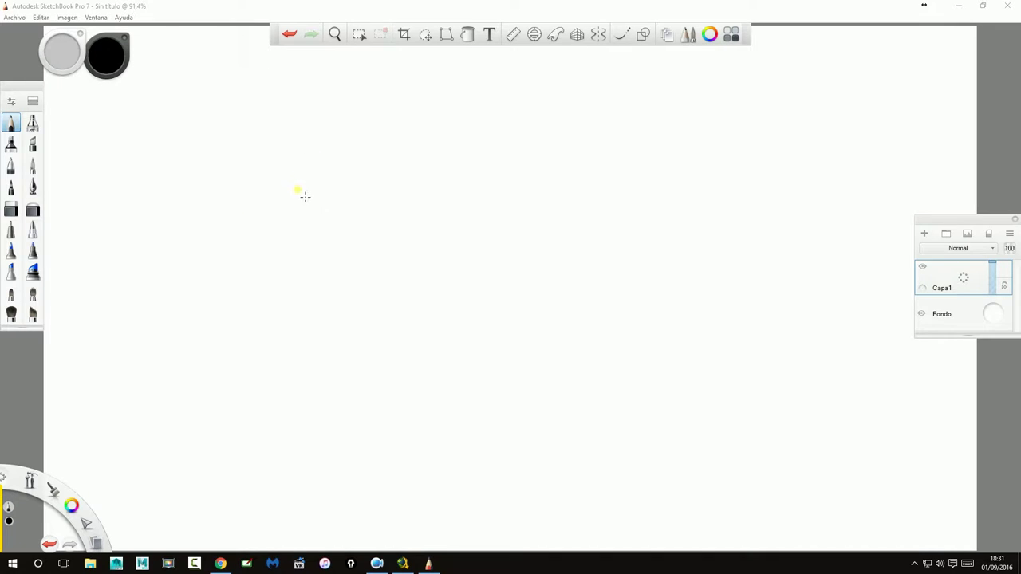
- Sketch a box face with a smile
mouse_move(225, 142)
left_mouse_down()
mouse_move(227, 194)
mouse_move(312, 135)
mouse_move(298, 118)
left_mouse_up()
left_click_drag(229, 114, 307, 120)
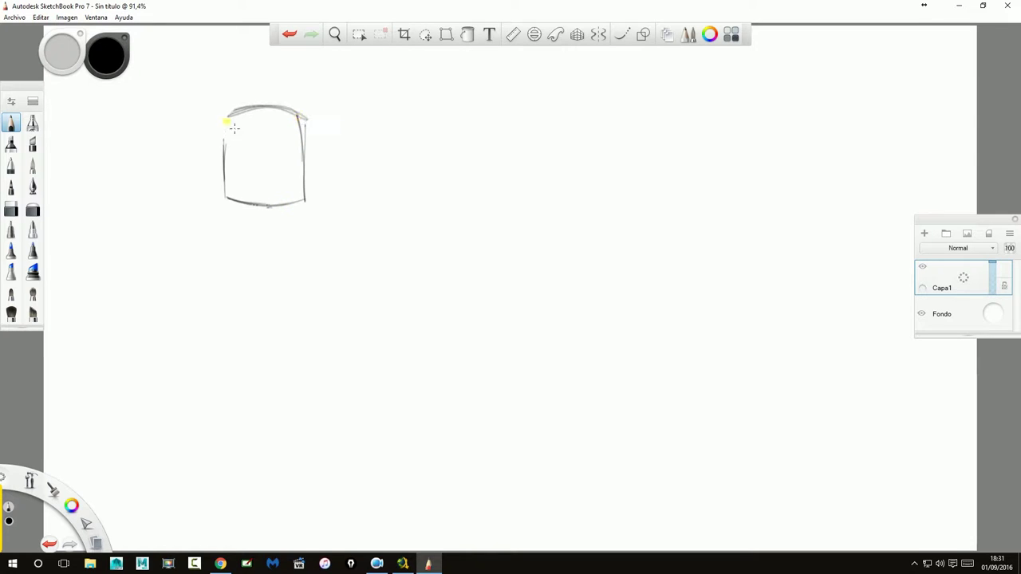
mouse_move(224, 118)
left_mouse_down()
mouse_move(227, 150)
mouse_move(284, 144)
mouse_move(252, 121)
left_mouse_up()
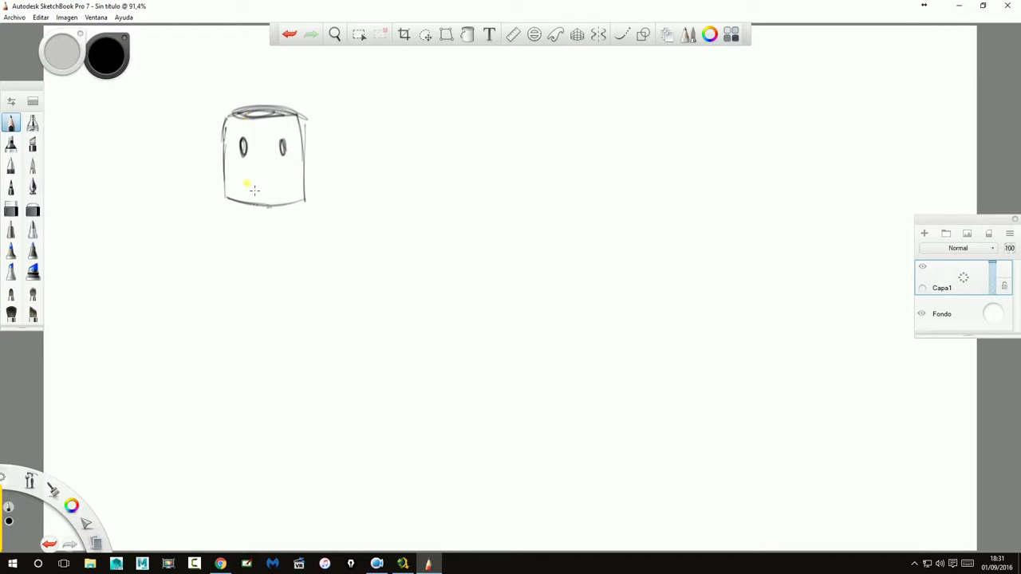
mouse_move(249, 185)
left_mouse_down()
mouse_move(286, 179)
mouse_move(266, 186)
mouse_move(309, 195)
left_mouse_up()
- Sketch a winking cylinder face beside the box
mouse_move(453, 106)
left_mouse_down()
mouse_move(459, 114)
mouse_move(446, 116)
left_mouse_up()
left_click_drag(383, 114, 382, 185)
mouse_move(461, 112)
left_mouse_down()
mouse_move(464, 191)
mouse_move(371, 192)
left_mouse_up()
left_click_drag(465, 193, 393, 196)
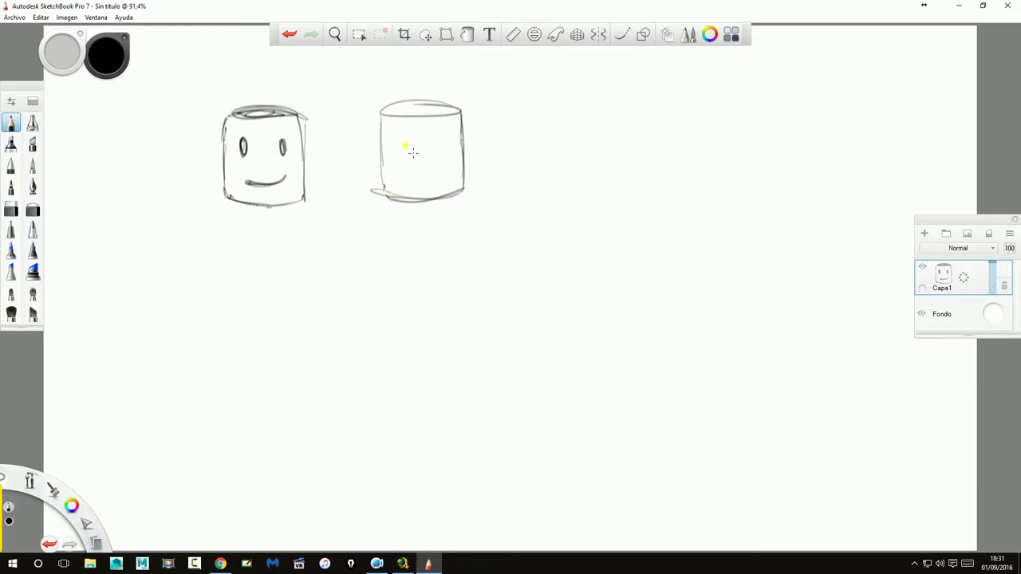
left_click_drag(405, 153, 406, 159)
mouse_move(418, 178)
left_mouse_down()
mouse_move(403, 156)
mouse_move(410, 141)
mouse_move(439, 142)
left_mouse_up()
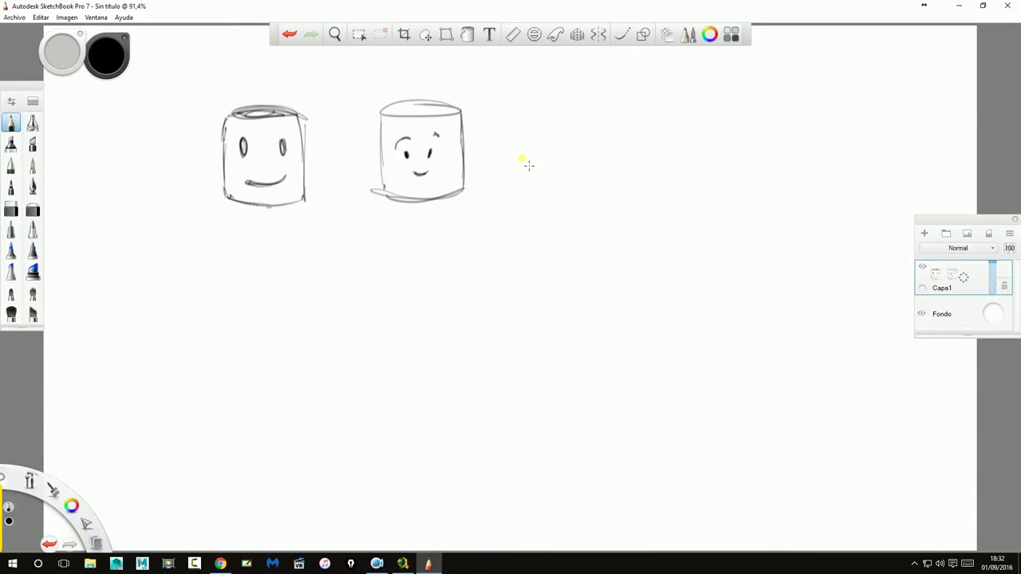
- Sketch a frowning bucket face with oval eyes, and begin a square outline to its right
left_click_drag(534, 107, 596, 106)
mouse_move(534, 108)
left_mouse_down()
mouse_move(530, 182)
mouse_move(609, 181)
left_mouse_up()
left_click_drag(598, 117, 609, 180)
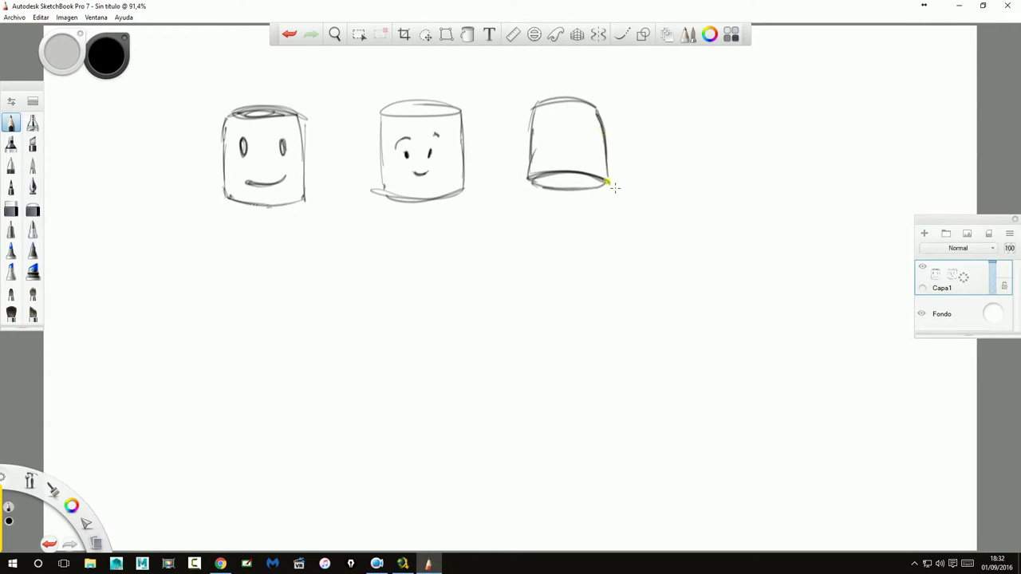
mouse_move(547, 123)
left_mouse_down()
mouse_move(547, 138)
mouse_move(581, 140)
mouse_move(551, 113)
mouse_move(587, 110)
mouse_move(568, 140)
mouse_move(584, 151)
mouse_move(547, 182)
mouse_move(565, 185)
mouse_move(542, 180)
mouse_move(610, 181)
left_mouse_up()
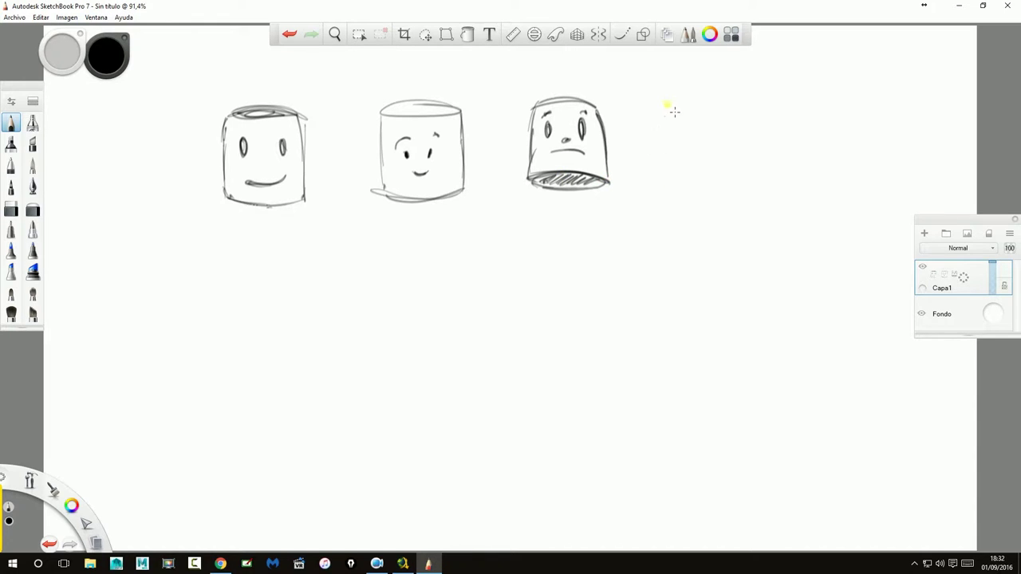
mouse_move(666, 104)
left_mouse_down()
mouse_move(666, 178)
mouse_move(752, 184)
mouse_move(749, 86)
left_mouse_up()
- Retrace the fourth square boldly and give it eyes, small eyebrows and a frown
left_click_drag(670, 84, 756, 83)
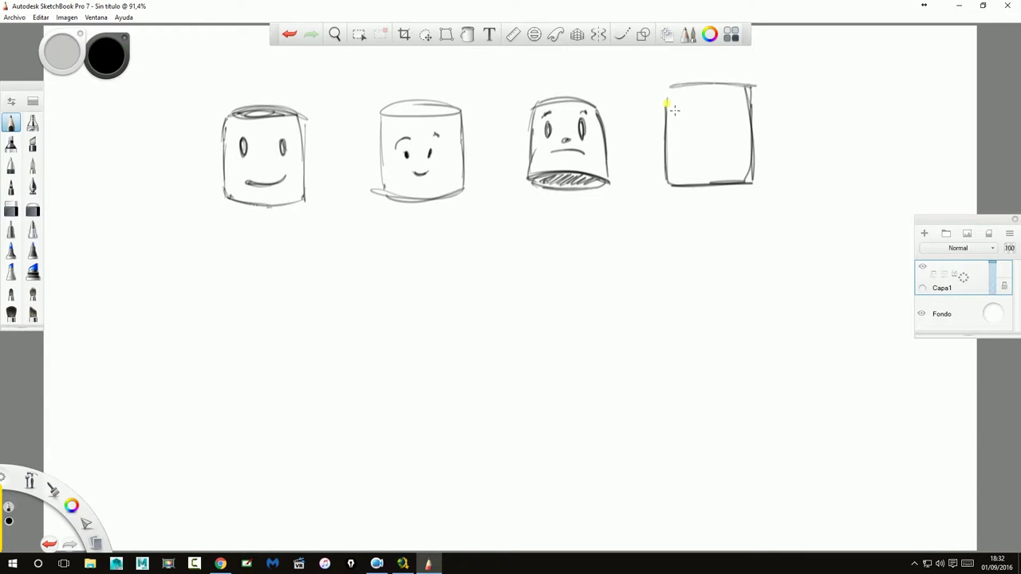
mouse_move(667, 108)
left_mouse_down()
mouse_move(666, 88)
mouse_move(756, 80)
mouse_move(760, 152)
left_mouse_up()
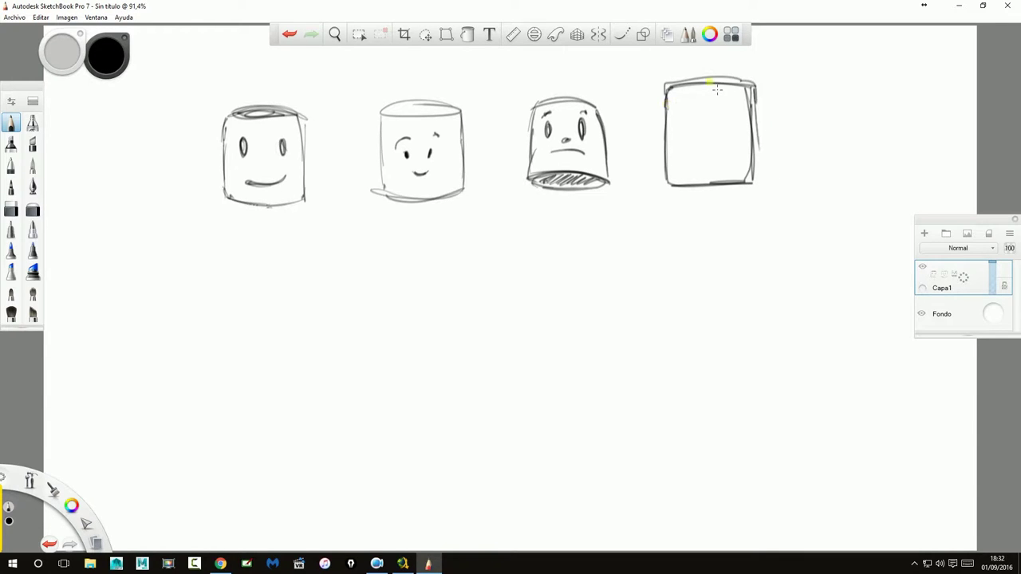
mouse_move(679, 91)
left_mouse_down()
mouse_move(670, 141)
mouse_move(717, 193)
mouse_move(759, 83)
left_mouse_up()
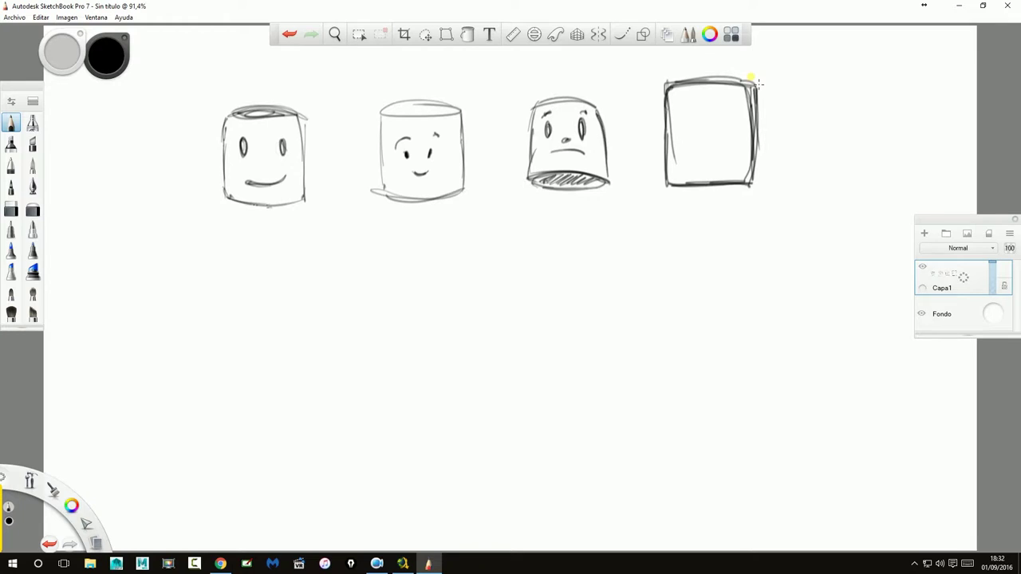
left_click(716, 135)
mouse_move(683, 154)
left_mouse_down()
mouse_move(737, 150)
mouse_move(721, 149)
left_mouse_up()
left_click(697, 132)
left_click_drag(687, 126, 719, 121)
mouse_move(664, 88)
left_mouse_down()
mouse_move(667, 164)
mouse_move(700, 188)
left_mouse_up()
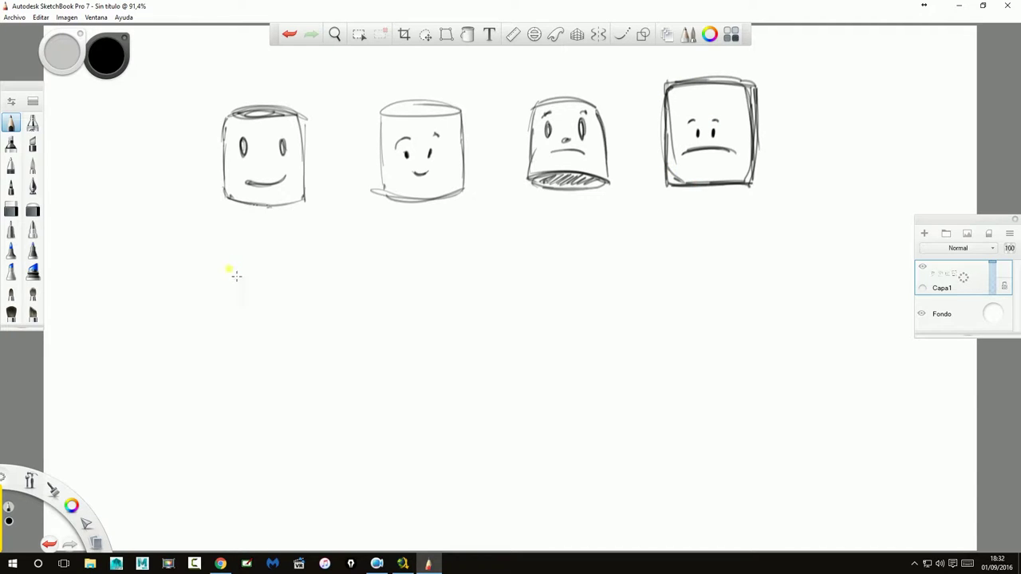
left_click_drag(229, 269, 299, 264)
- Draw a square face below the first sketch and enclose it in a large circle
mouse_move(230, 271)
left_mouse_down()
mouse_move(231, 345)
mouse_move(292, 350)
mouse_move(281, 350)
left_mouse_up()
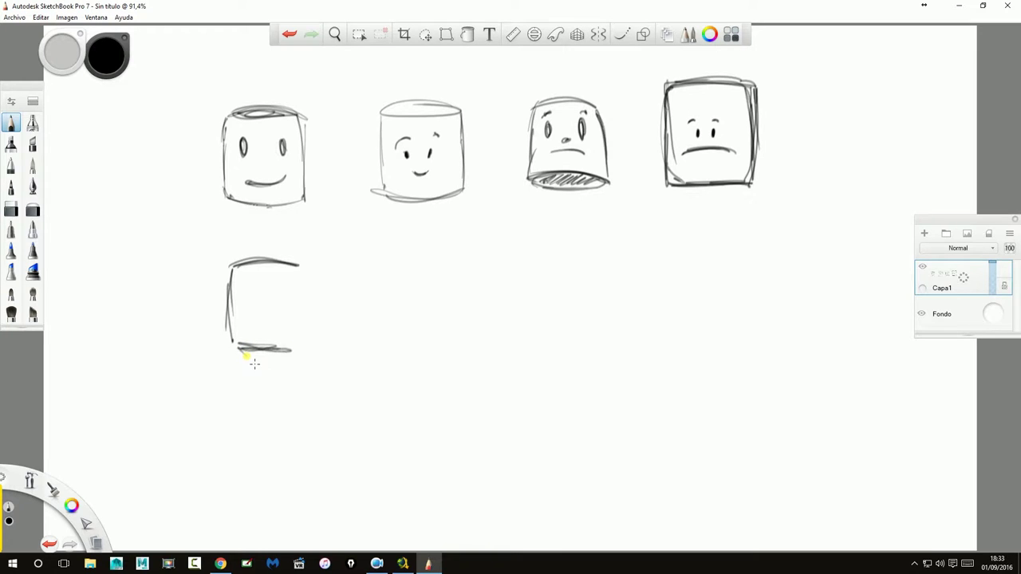
mouse_move(305, 272)
left_mouse_down()
mouse_move(306, 347)
mouse_move(238, 348)
left_mouse_up()
mouse_move(228, 269)
left_mouse_down()
mouse_move(225, 349)
mouse_move(227, 268)
mouse_move(247, 307)
mouse_move(283, 305)
left_mouse_up()
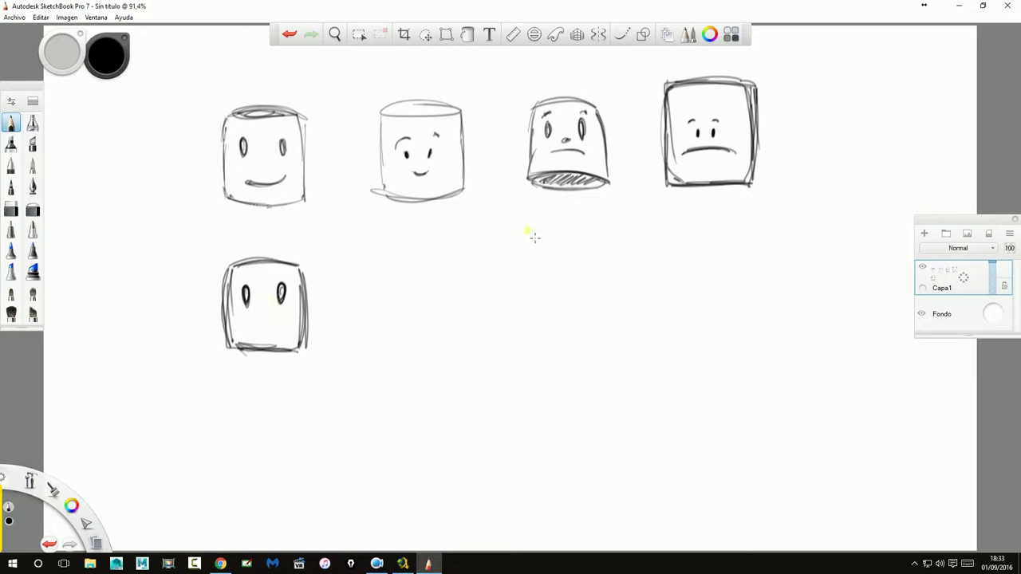
left_click_drag(279, 230, 275, 379)
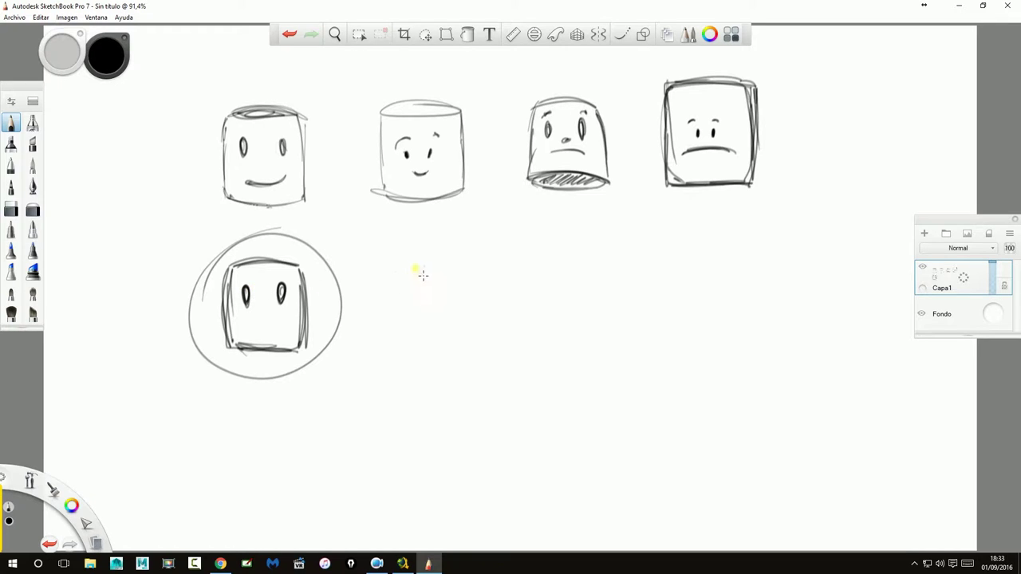
- Draw a curved-top square face with two dash eyes
left_click_drag(418, 271, 485, 262)
mouse_move(410, 268)
left_mouse_down()
mouse_move(432, 359)
mouse_move(480, 351)
left_mouse_up()
left_click_drag(488, 269, 494, 351)
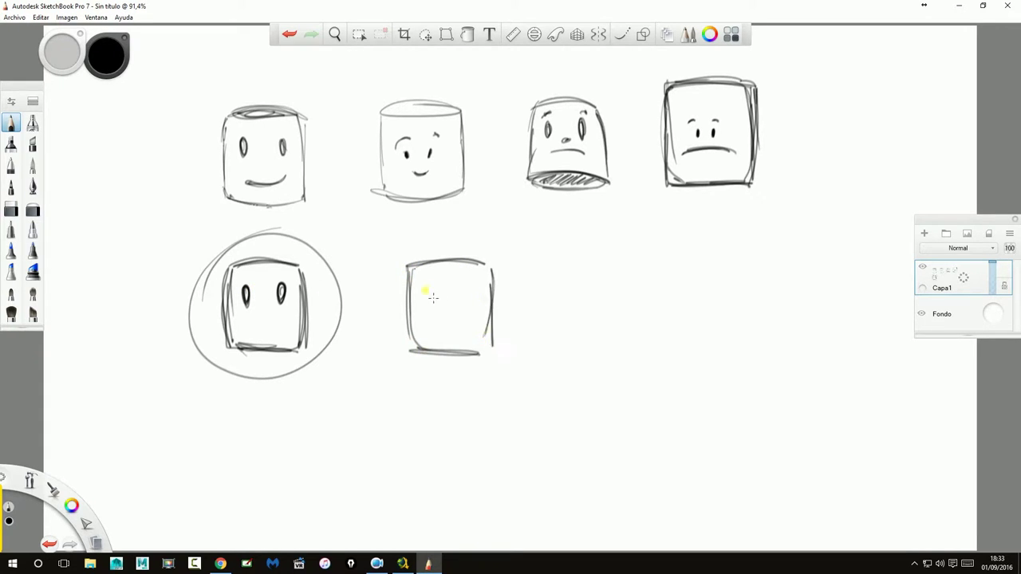
left_click_drag(426, 297, 476, 298)
- Draw a third lower square face with oval eyes and a hair stroke above it
left_click_drag(558, 276, 628, 264)
mouse_move(555, 277)
left_mouse_down()
mouse_move(580, 358)
mouse_move(638, 357)
left_mouse_up()
left_click_drag(633, 267, 644, 347)
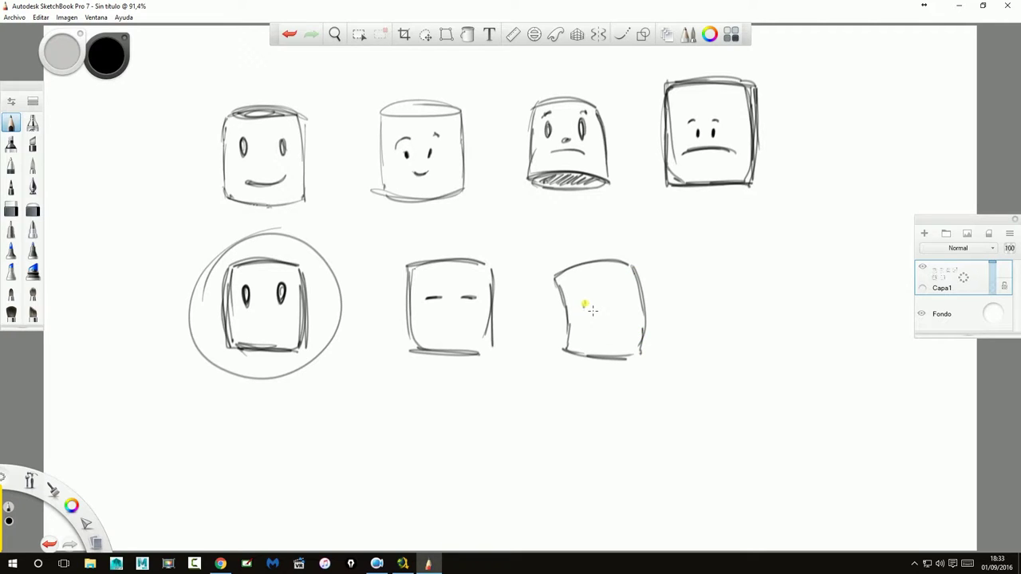
mouse_move(582, 292)
left_mouse_down()
mouse_move(581, 305)
mouse_move(619, 304)
left_mouse_up()
mouse_move(599, 252)
left_mouse_down()
mouse_move(571, 250)
mouse_move(561, 262)
left_mouse_up()
left_click_drag(689, 255, 769, 257)
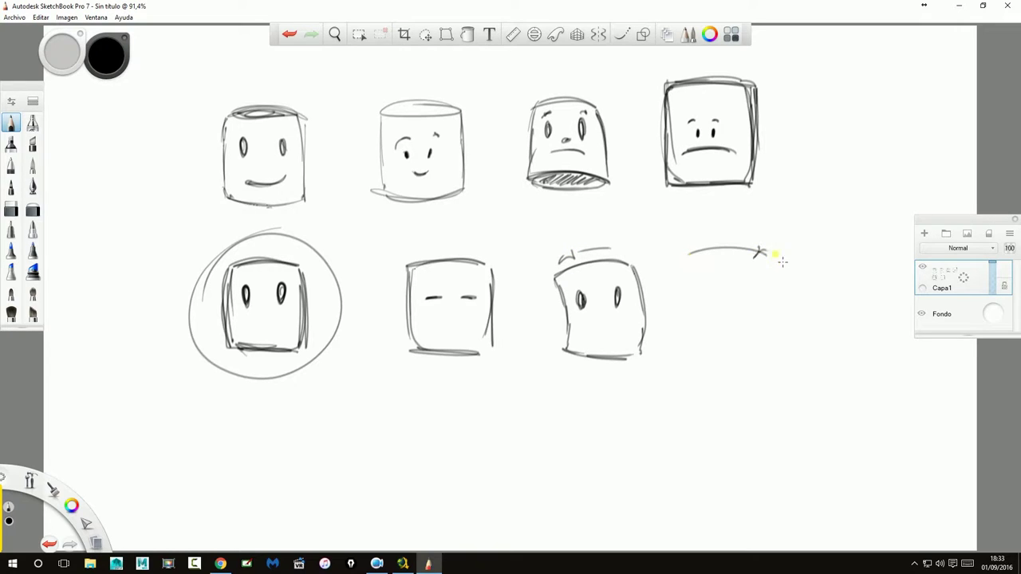
- Draw a tilted fourth square face with two oval eyes below an arc
mouse_move(694, 281)
left_mouse_down()
mouse_move(772, 287)
mouse_move(671, 352)
mouse_move(762, 350)
left_mouse_up()
mouse_move(777, 292)
left_mouse_down()
mouse_move(758, 350)
mouse_move(761, 335)
left_mouse_up()
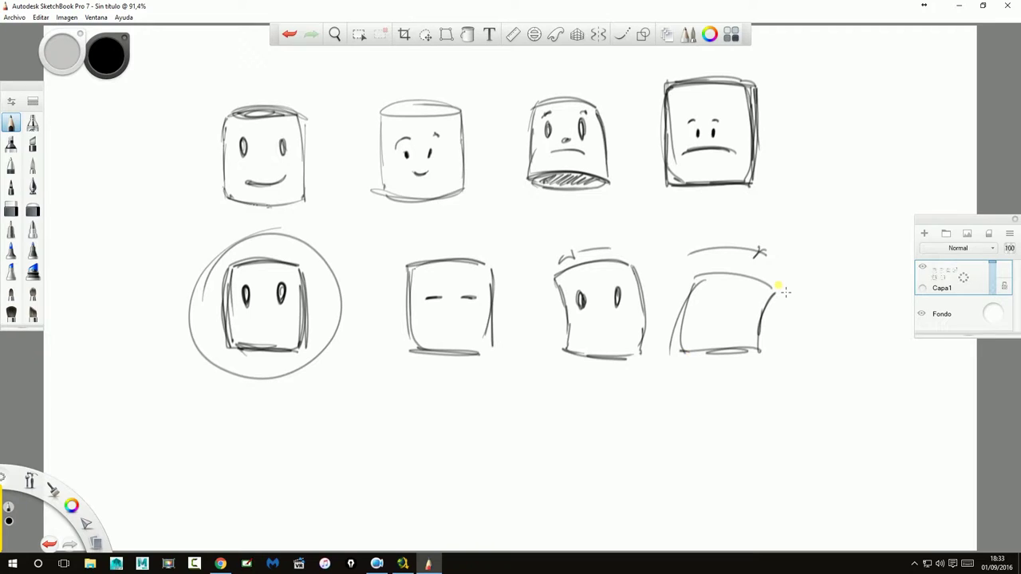
mouse_move(713, 293)
left_mouse_down()
mouse_move(712, 311)
mouse_move(745, 318)
left_mouse_up()
- Shift the sketches up and draw an arch with a small bucket face on top
scroll(606, 402, "up", 2)
key("space")
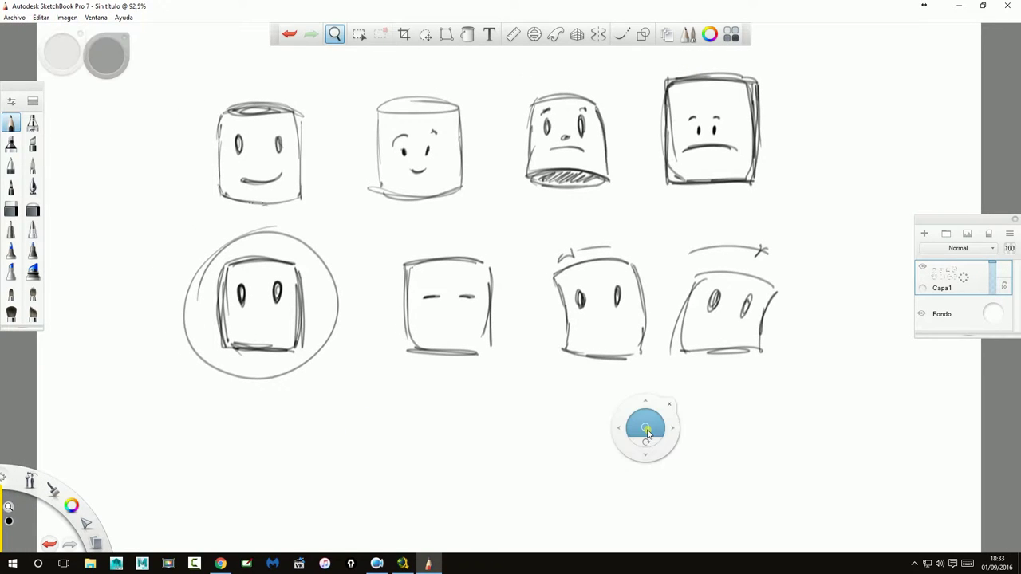
mouse_move(675, 433)
left_mouse_down()
mouse_move(697, 443)
mouse_move(679, 413)
left_mouse_up()
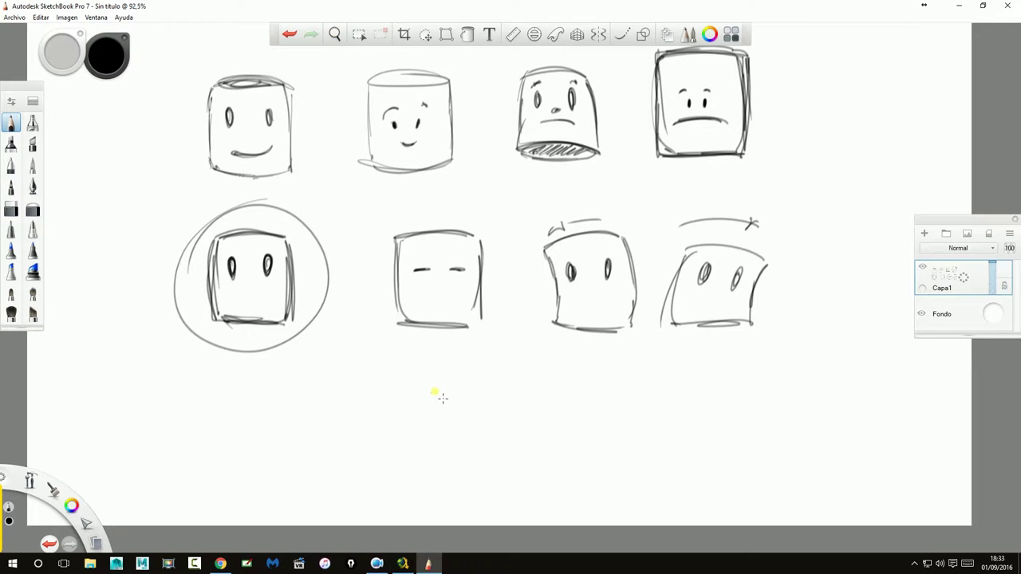
left_click_drag(485, 443, 366, 457)
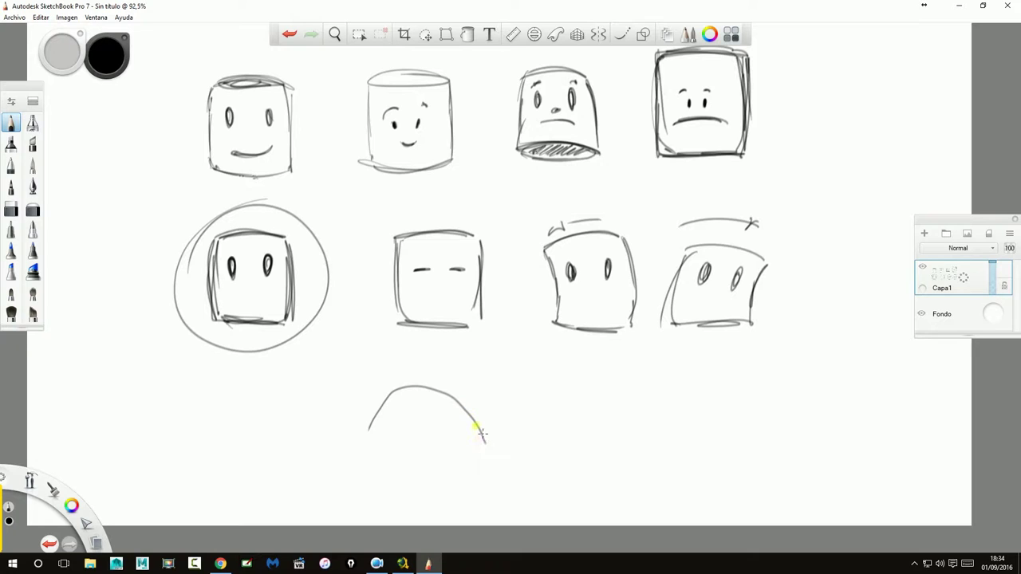
mouse_move(481, 429)
left_mouse_down()
mouse_move(478, 449)
mouse_move(498, 453)
mouse_move(477, 434)
mouse_move(485, 439)
left_mouse_up()
mouse_move(429, 378)
left_mouse_down()
mouse_move(418, 413)
mouse_move(430, 425)
mouse_move(444, 417)
mouse_move(435, 386)
mouse_move(454, 397)
mouse_move(423, 423)
mouse_move(438, 397)
mouse_move(440, 407)
left_mouse_up()
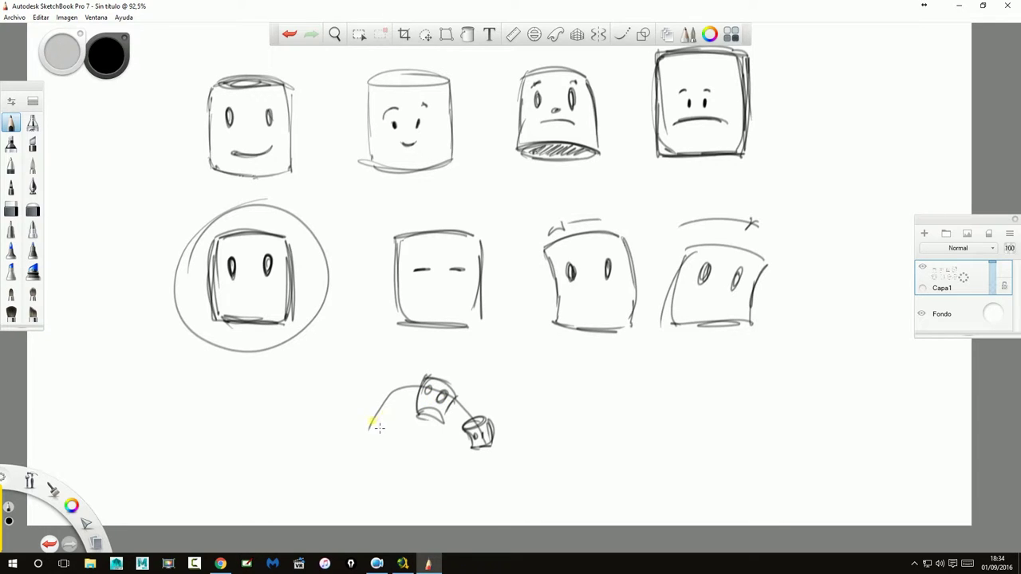
- Add lidded bucket faces at the arch's left and a tilted oval around the circled face
mouse_move(378, 407)
left_mouse_down()
mouse_move(360, 445)
mouse_move(381, 451)
mouse_move(393, 423)
mouse_move(394, 448)
mouse_move(389, 407)
mouse_move(373, 427)
left_mouse_up()
left_click_drag(383, 423, 384, 432)
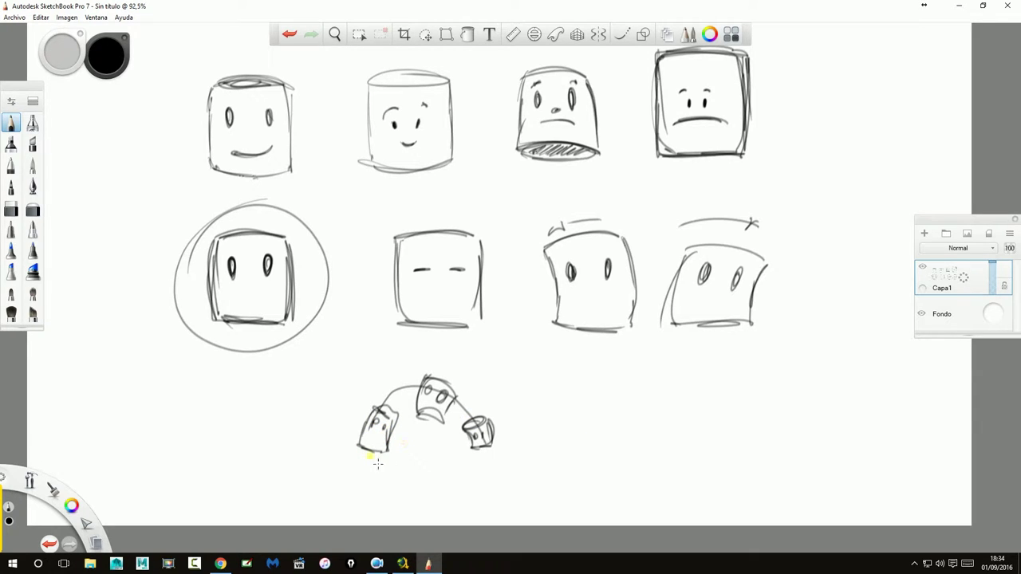
mouse_move(310, 448)
left_mouse_down()
mouse_move(333, 447)
mouse_move(296, 427)
mouse_move(322, 415)
mouse_move(332, 436)
mouse_move(314, 437)
left_mouse_up()
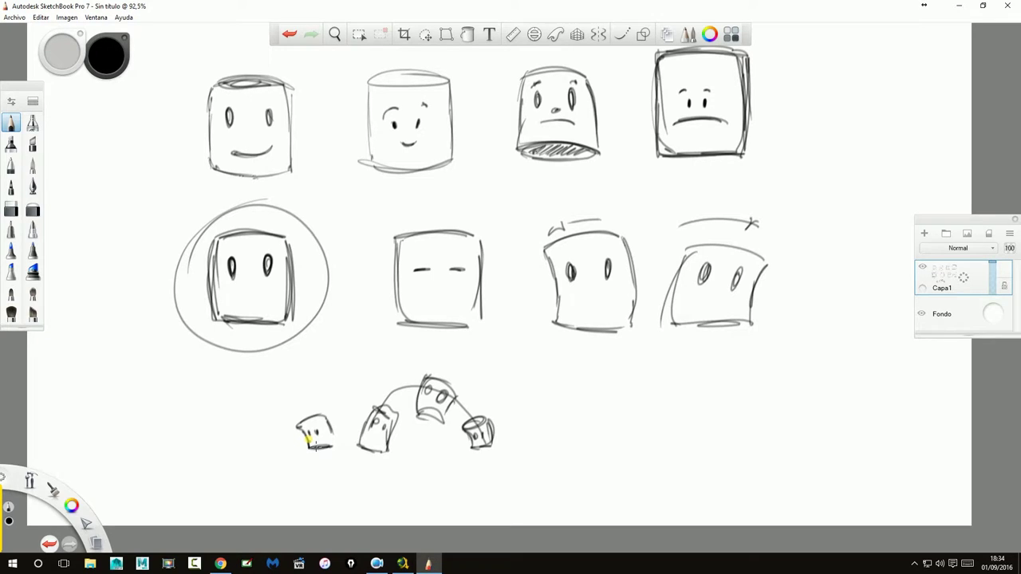
mouse_move(321, 421)
left_mouse_down()
mouse_move(300, 406)
mouse_move(284, 414)
mouse_move(307, 409)
left_mouse_up()
mouse_move(297, 209)
left_mouse_down()
mouse_move(209, 337)
mouse_move(287, 207)
left_mouse_up()
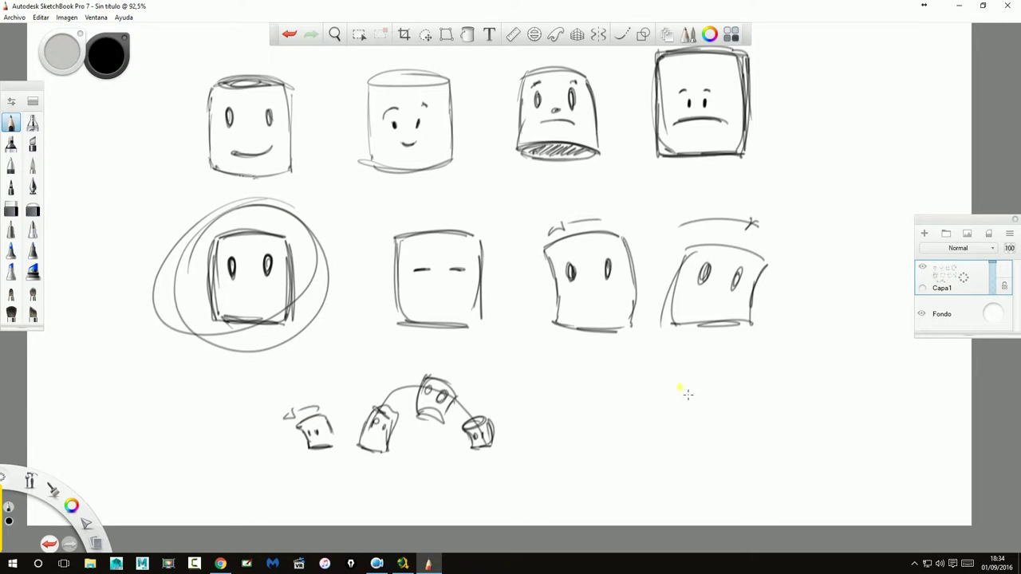
mouse_move(724, 390)
left_mouse_down()
mouse_move(654, 391)
mouse_move(692, 388)
mouse_move(650, 438)
left_mouse_up()
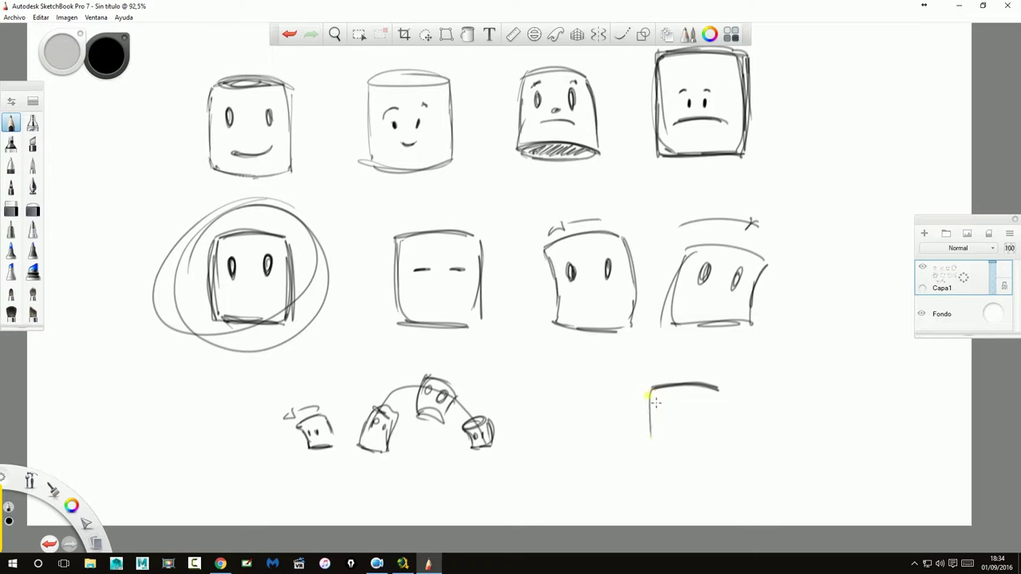
- Draw a lower-right square crossed by a horizontal line
mouse_move(651, 394)
left_mouse_down()
mouse_move(650, 459)
mouse_move(728, 472)
left_mouse_up()
mouse_move(718, 397)
left_mouse_down()
mouse_move(722, 462)
mouse_move(719, 391)
mouse_move(665, 429)
mouse_move(672, 411)
mouse_move(664, 431)
mouse_move(706, 420)
mouse_move(699, 410)
left_mouse_up()
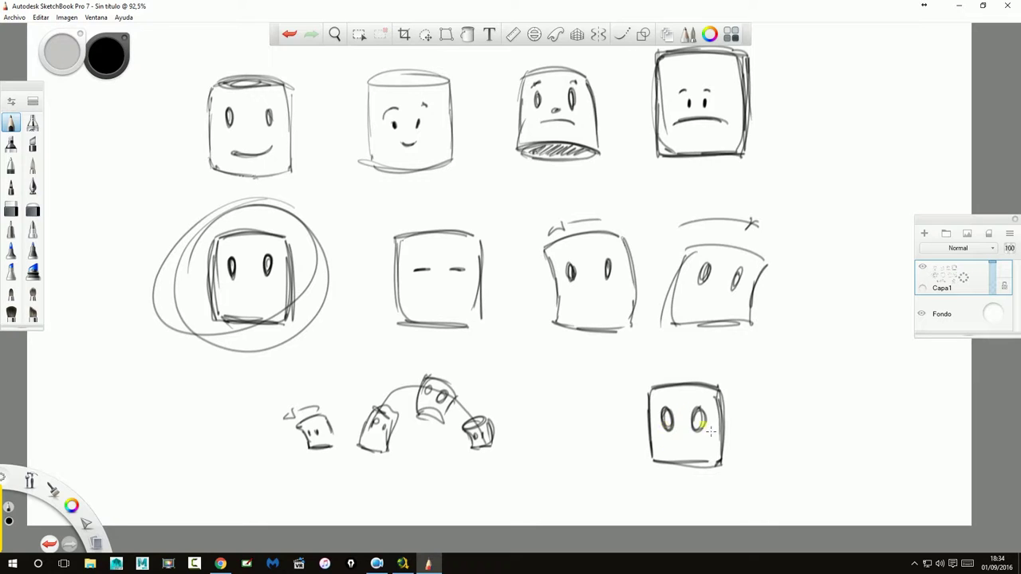
left_click_drag(718, 433, 646, 435)
- Draw a second square to its right with horizontal and eye-level guide lines
mouse_move(761, 383)
left_mouse_down()
mouse_move(844, 383)
mouse_move(760, 429)
mouse_move(759, 472)
left_mouse_up()
mouse_move(757, 388)
left_mouse_down()
mouse_move(763, 474)
mouse_move(847, 473)
left_mouse_up()
left_click_drag(843, 386, 843, 477)
left_click_drag(761, 391, 840, 386)
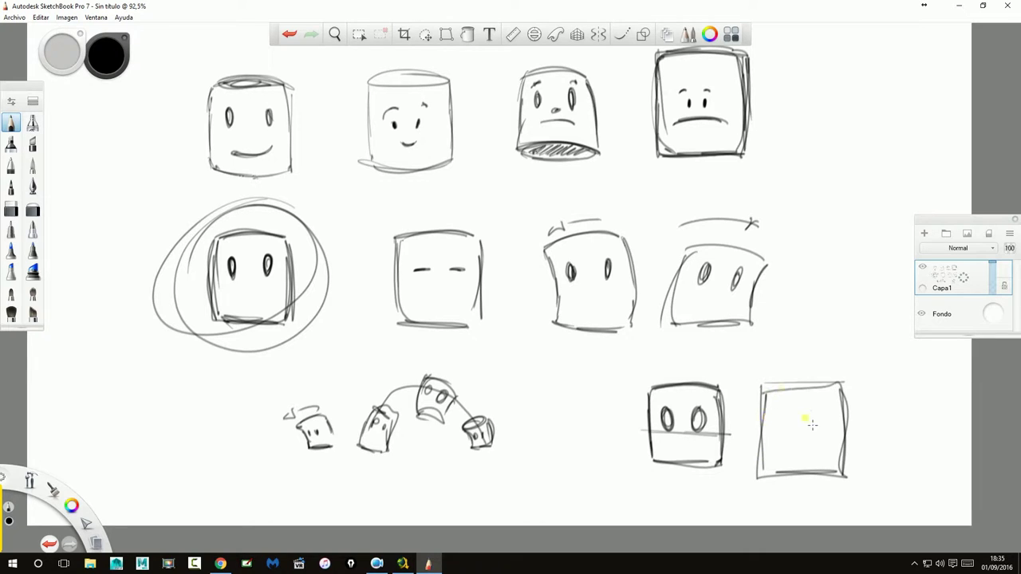
left_click_drag(758, 433, 869, 433)
mouse_move(747, 418)
left_mouse_down()
mouse_move(834, 417)
mouse_move(782, 407)
mouse_move(826, 423)
mouse_move(821, 437)
left_mouse_up()
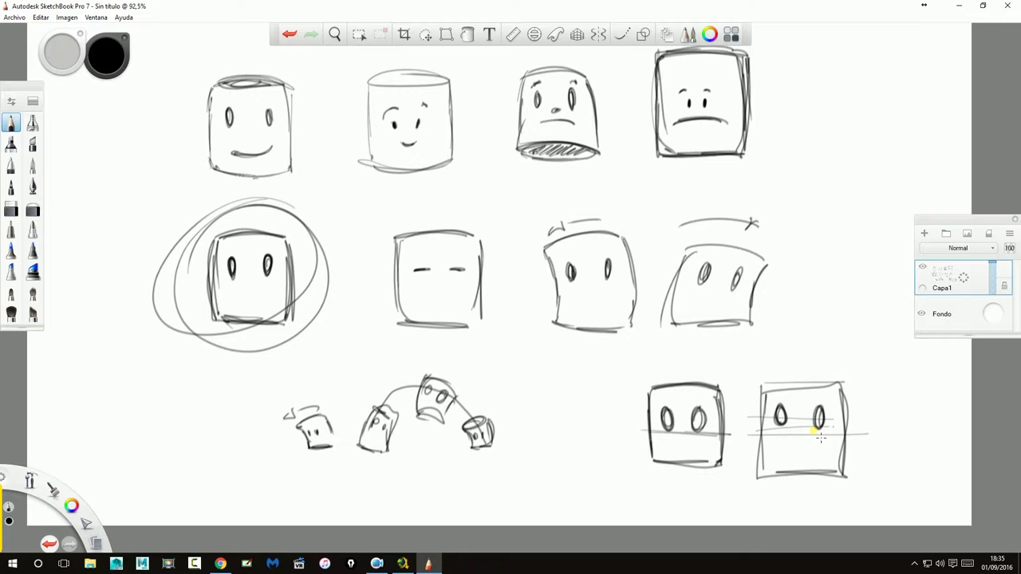
- Bring the SketchBook Pro window of face sketches back to the front
left_click(12, 562)
key("Escape")
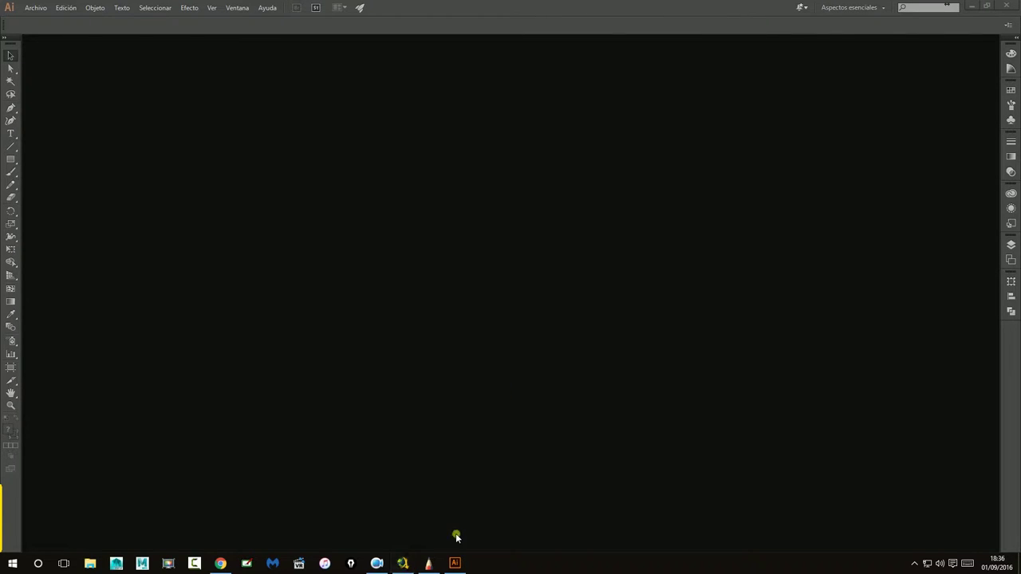
left_click(429, 564)
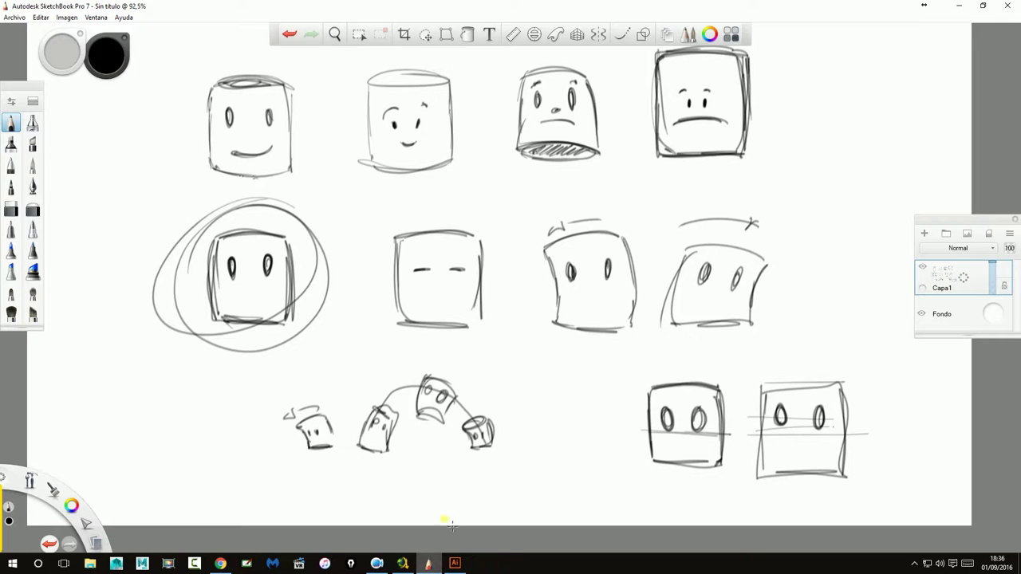
- In Save As, browse to Video Tutorial Motion Graphic and create a Diseños_Logo folder
left_click(14, 16)
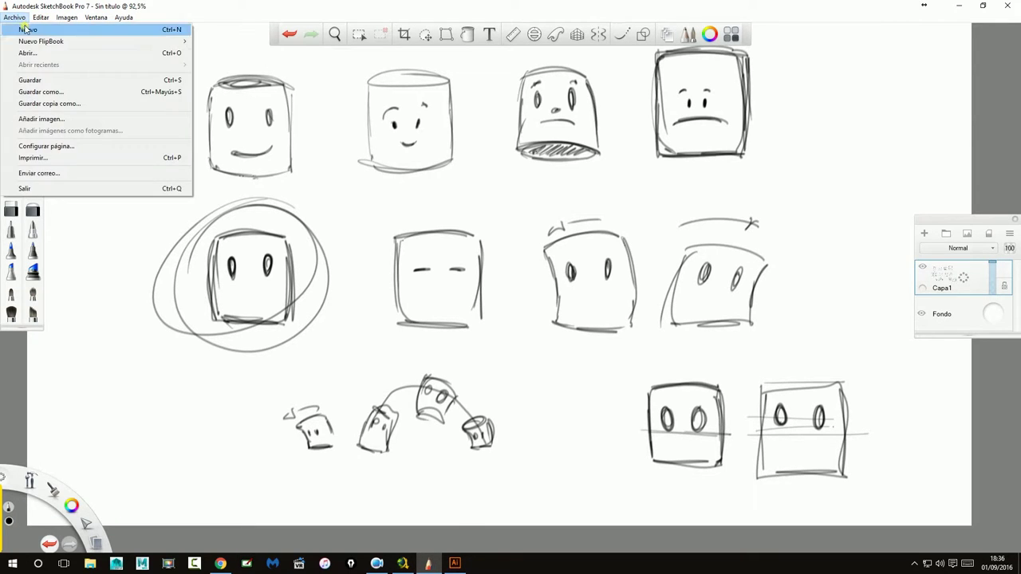
left_click(82, 92)
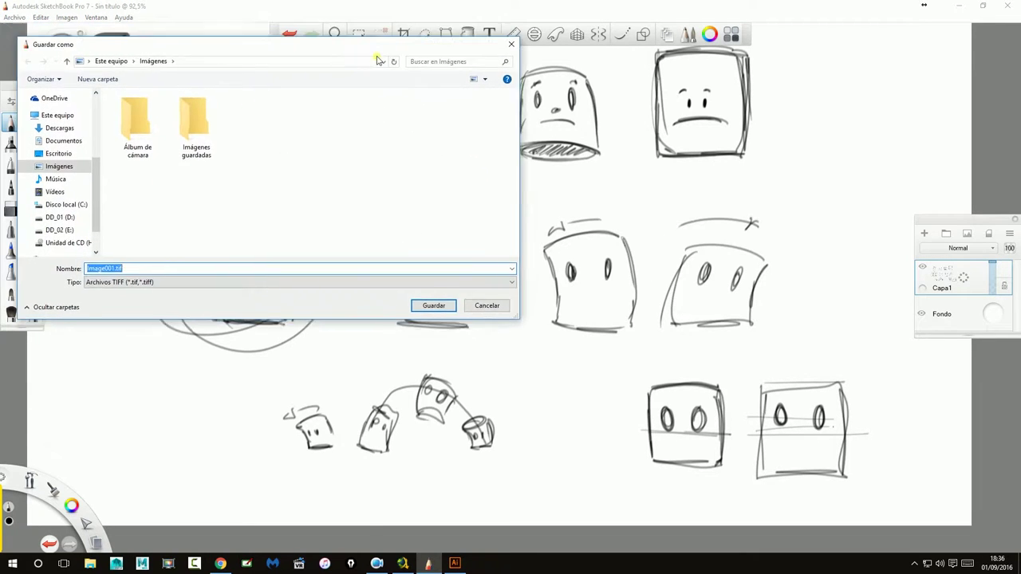
scroll(192, 241, "up", 5)
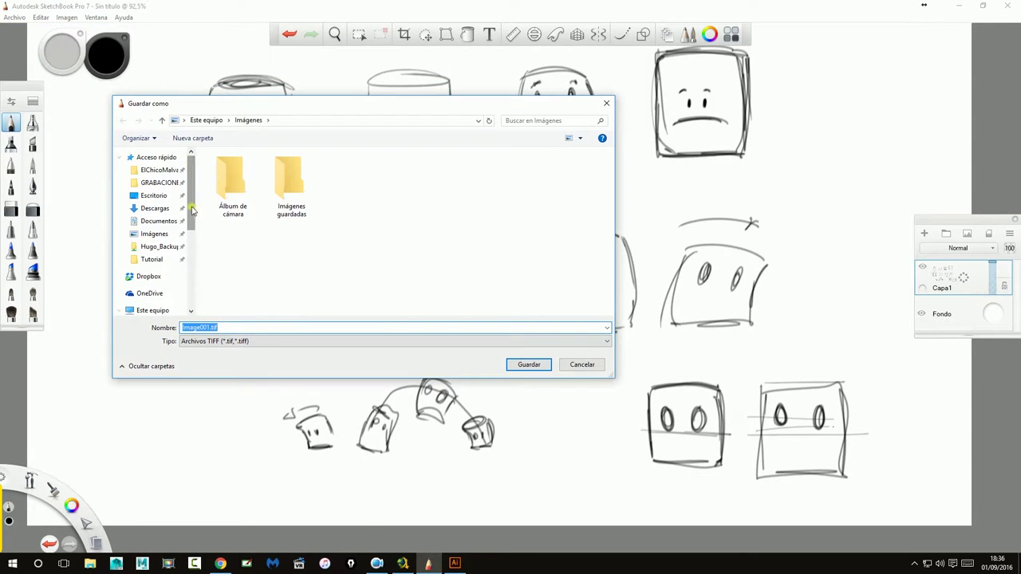
left_click(152, 259)
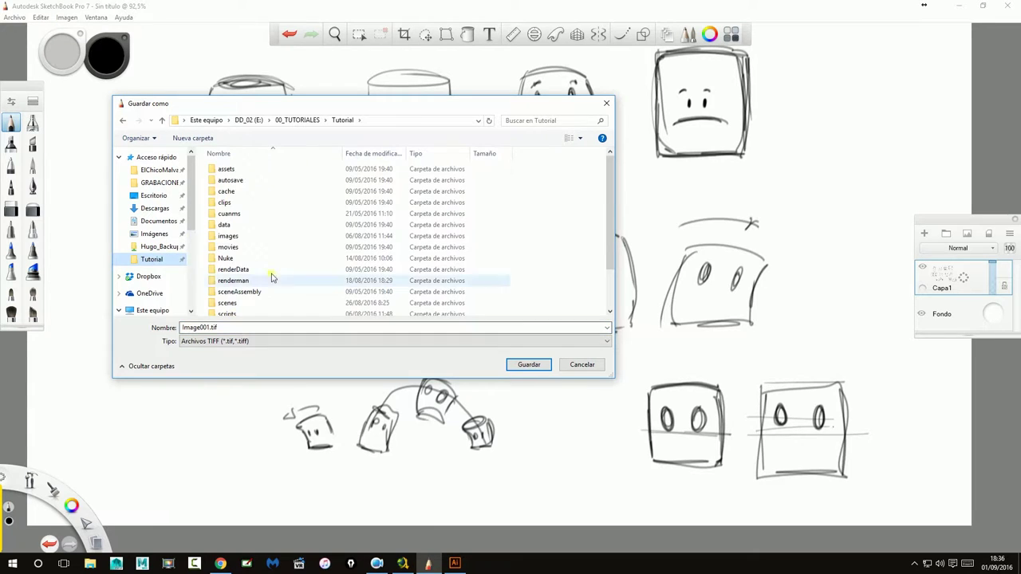
left_click(303, 119)
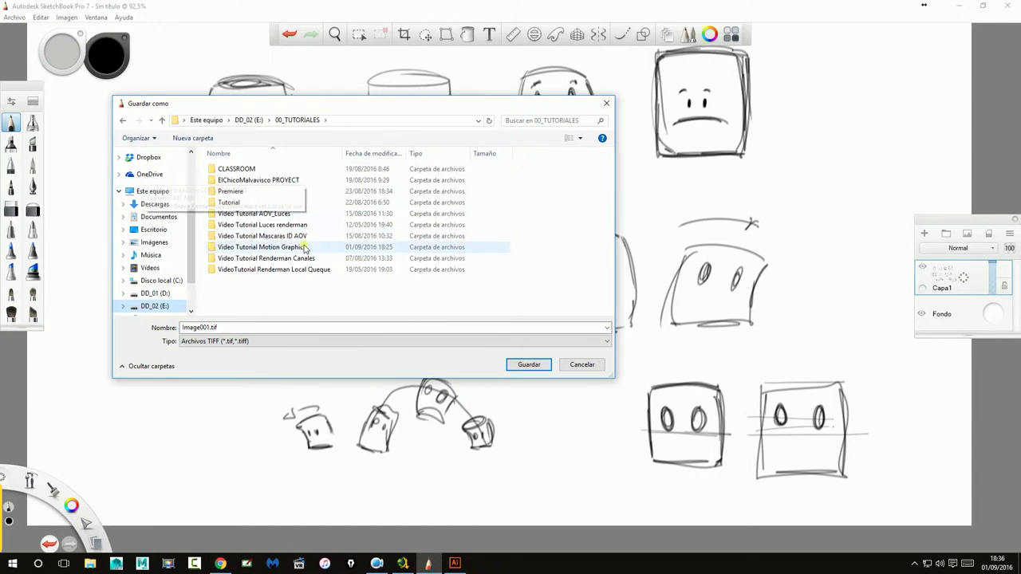
double_click(303, 248)
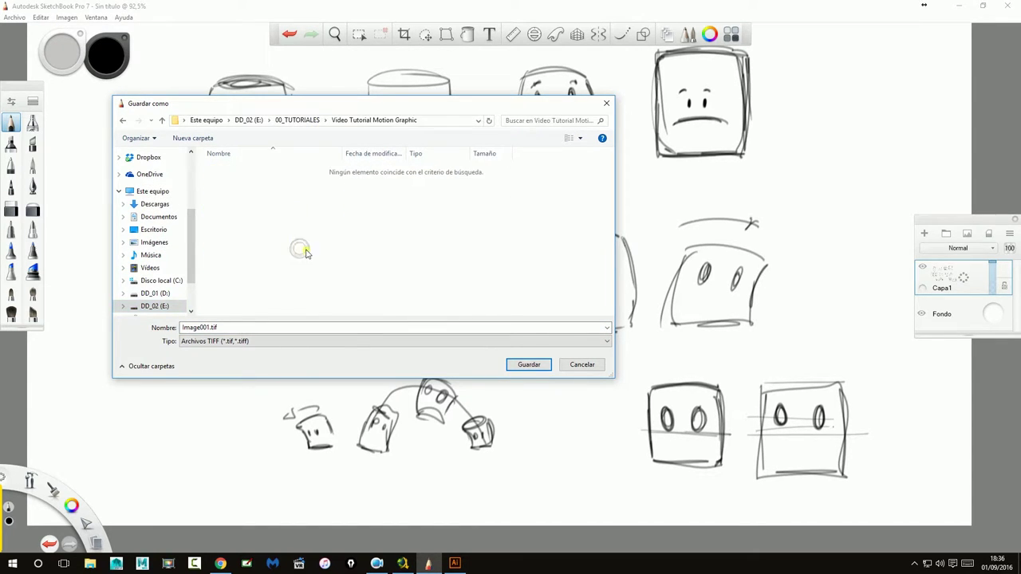
left_click(205, 140)
type("Diseño")
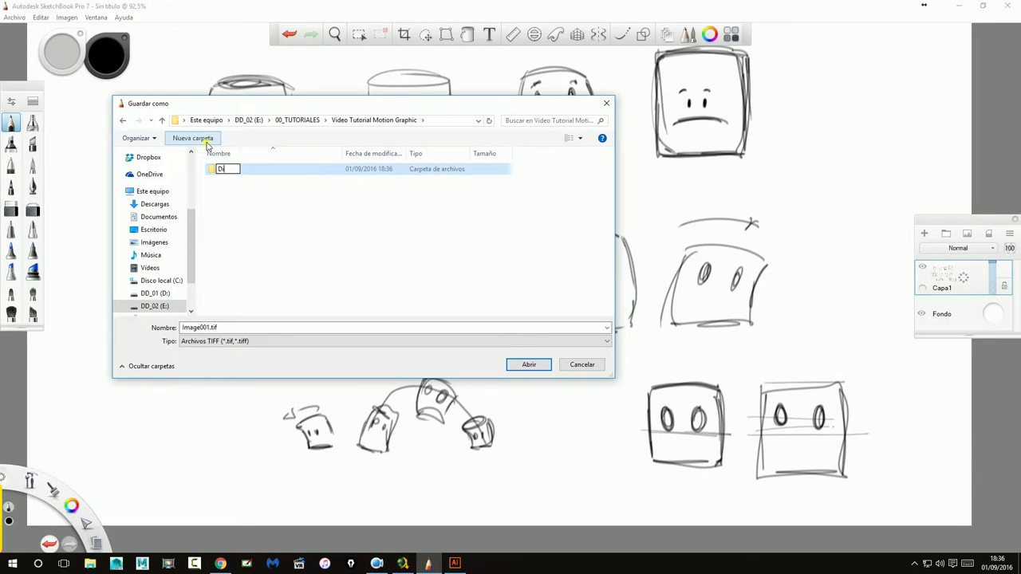
type("s")
type("_L")
type("ogo")
key("Return")
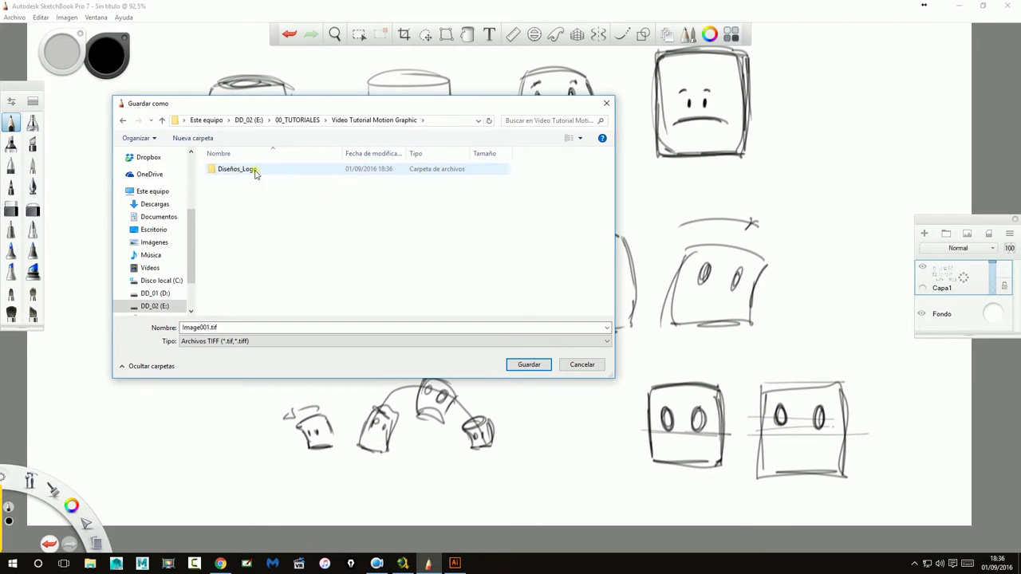
- Save the sketch in Diseños_Logo as LogoRef.jpg at JPEG quality 75
double_click(256, 171)
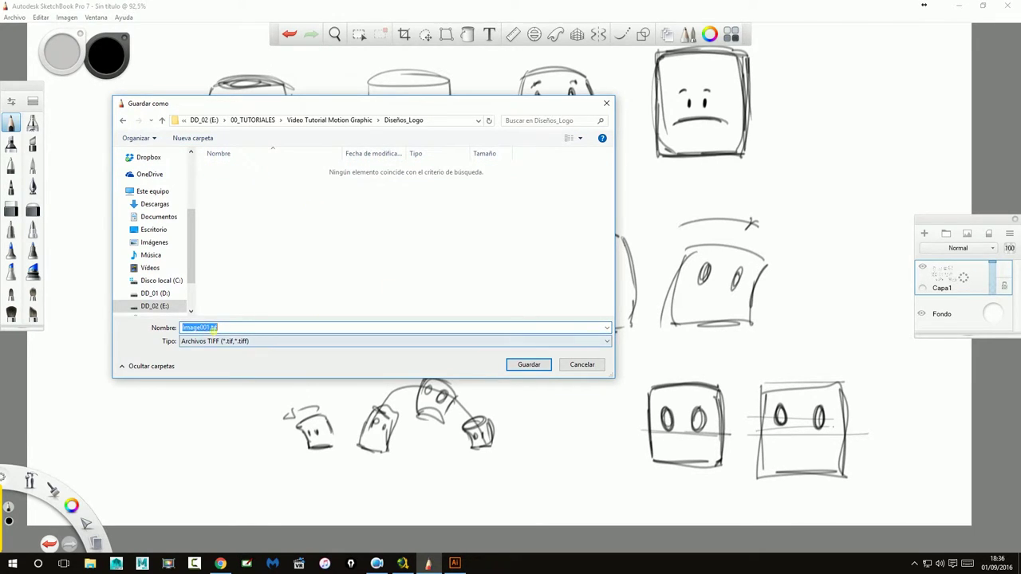
double_click(199, 328)
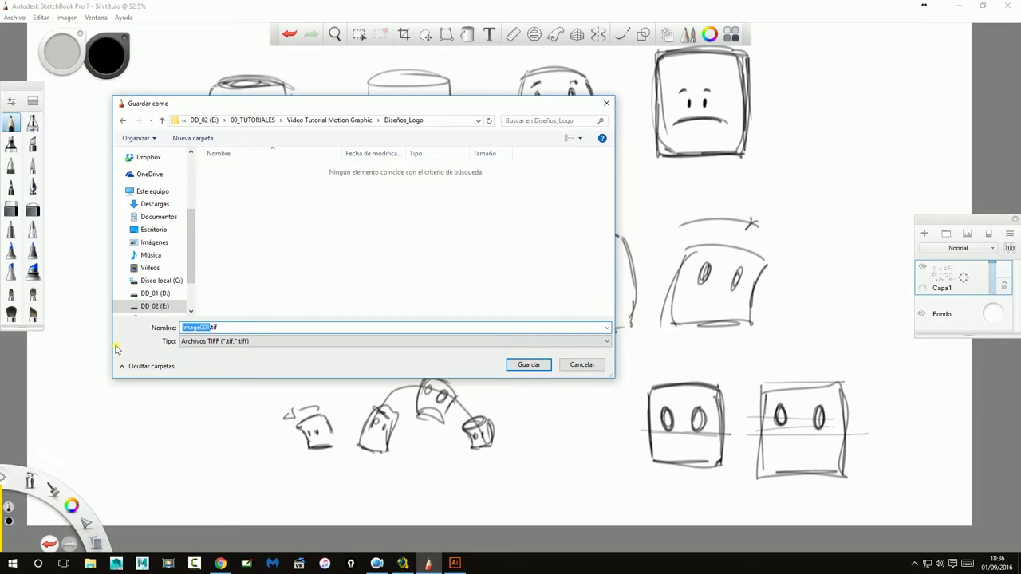
type("Log")
type("oRef")
left_click(527, 342)
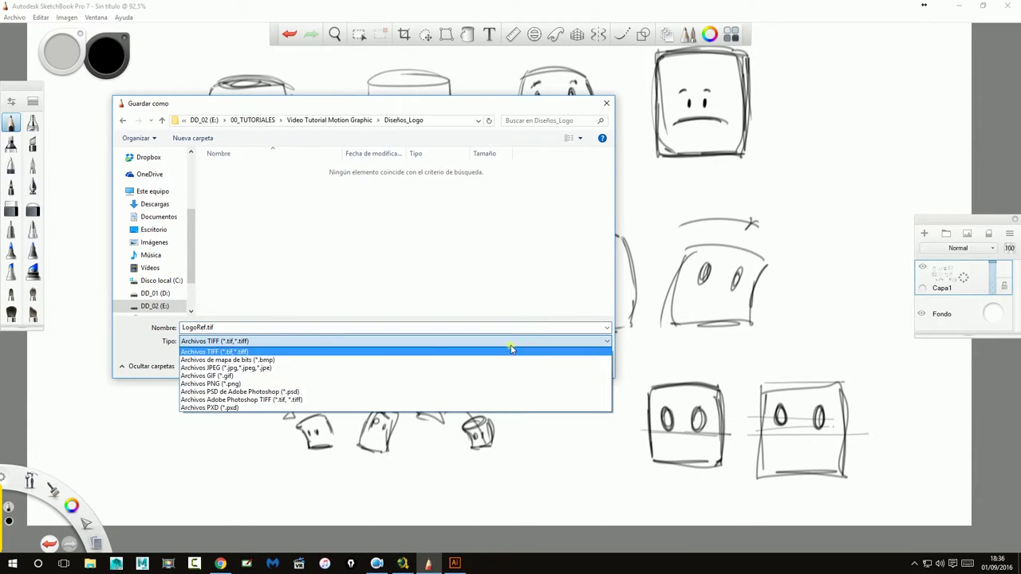
left_click(304, 368)
left_click(526, 366)
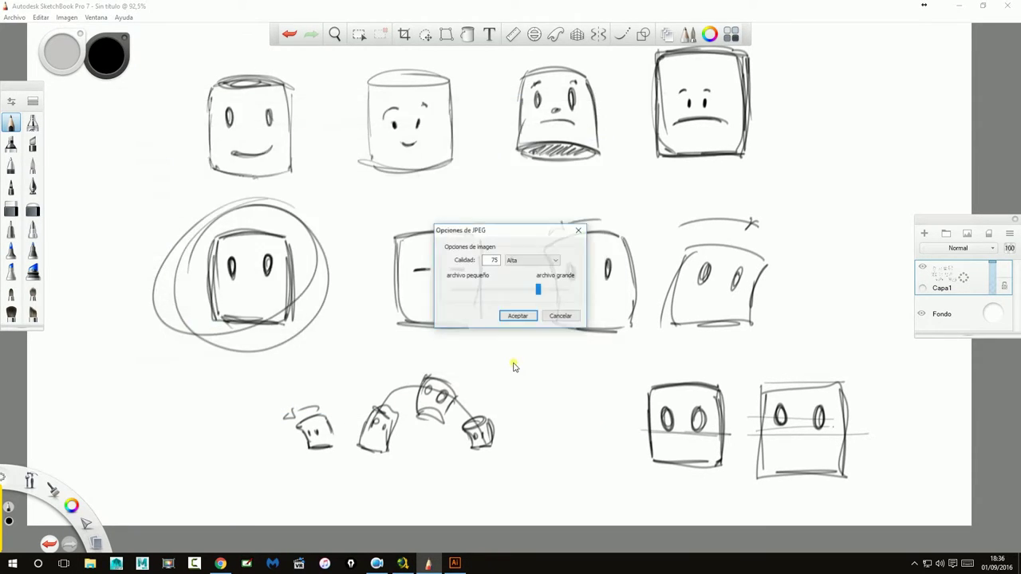
left_click(518, 316)
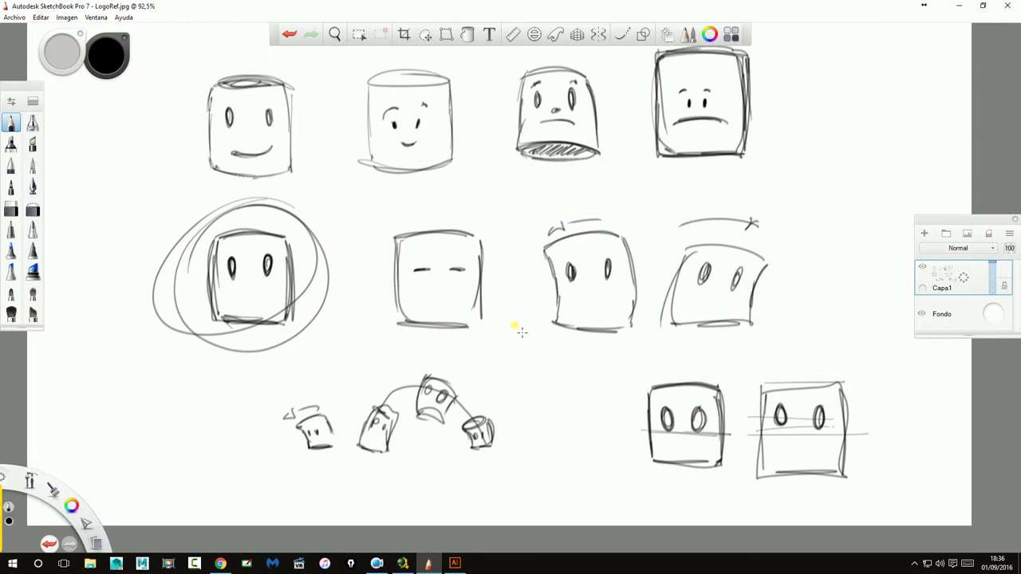
- Start a new Illustrator RGB document sized 1920 × 1080 px
left_click(455, 563)
left_click(37, 8)
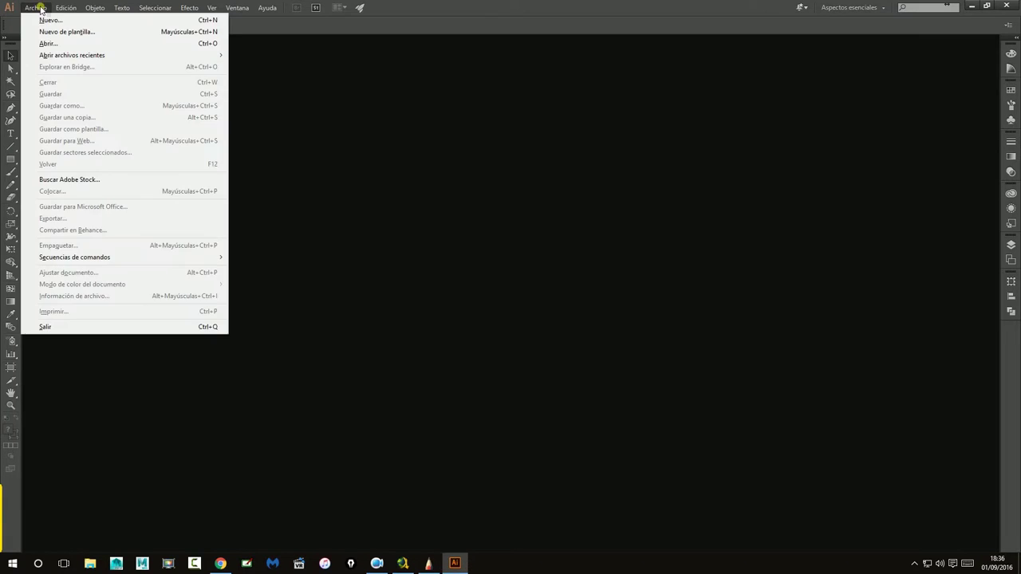
left_click(46, 19)
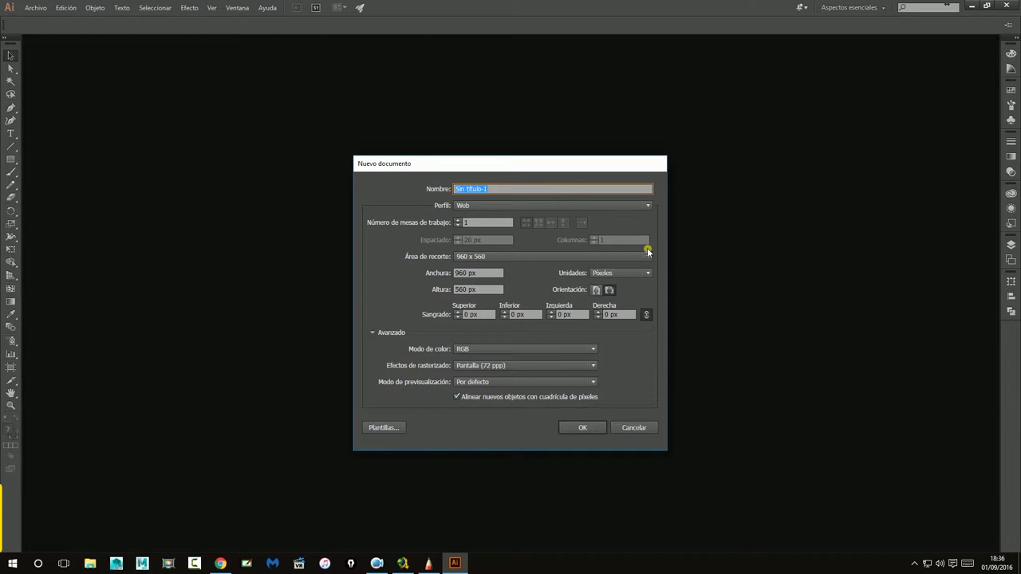
left_click(478, 275)
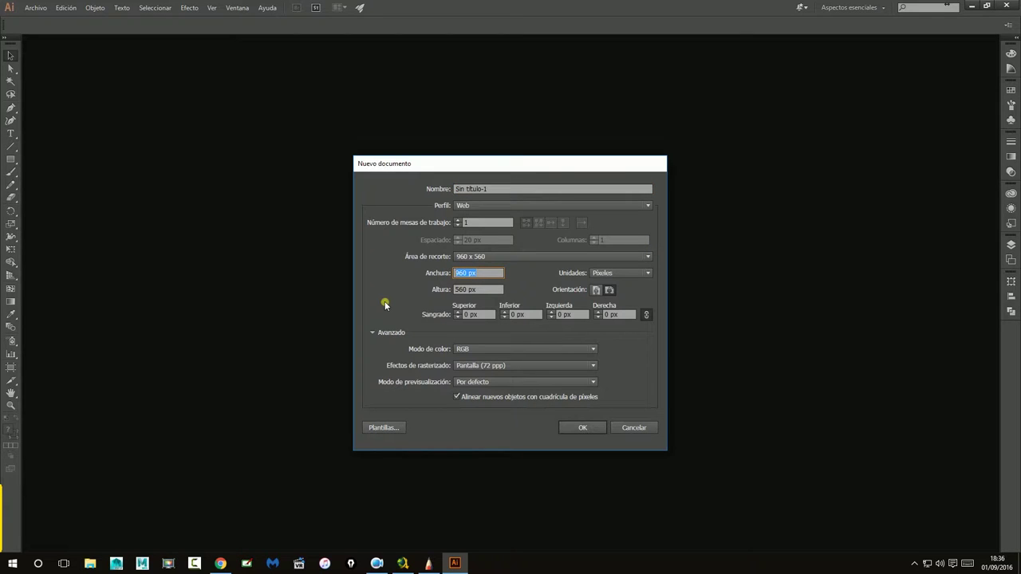
type("1920")
key("Tab")
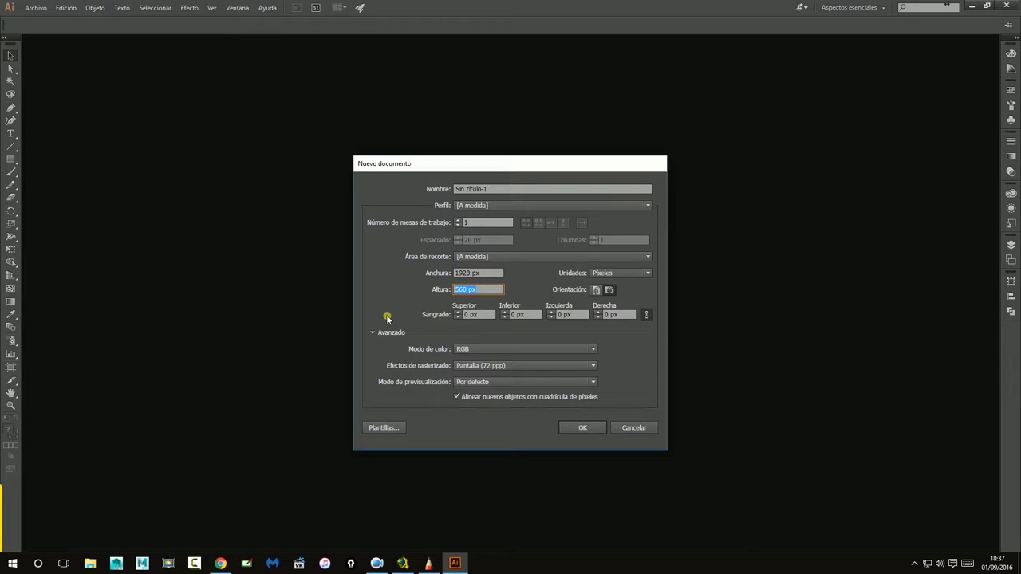
type("1080")
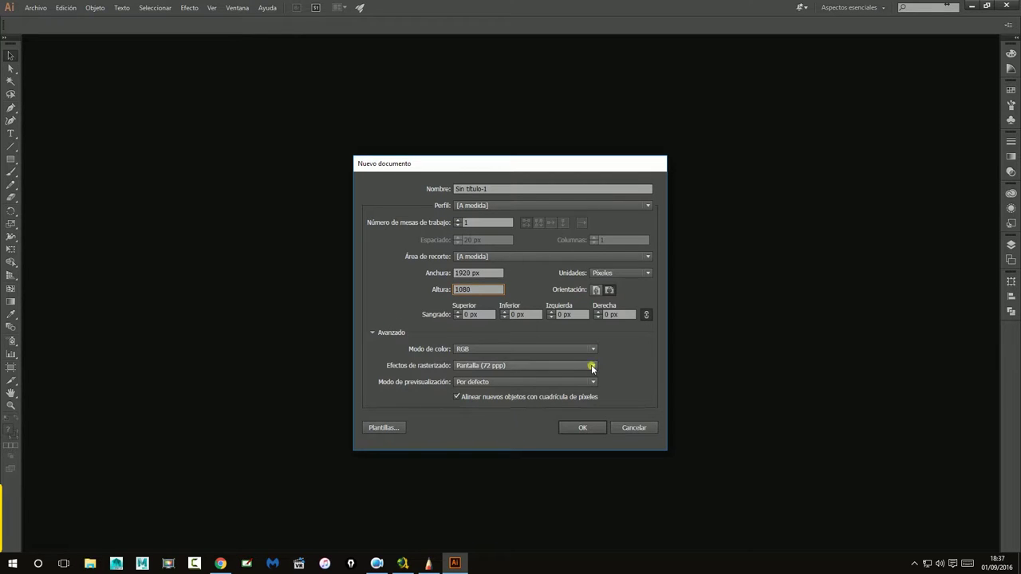
- Create the 1920 × 1080 document and browse its Save As dialog to the Diseños_Logo folder
left_click(584, 431)
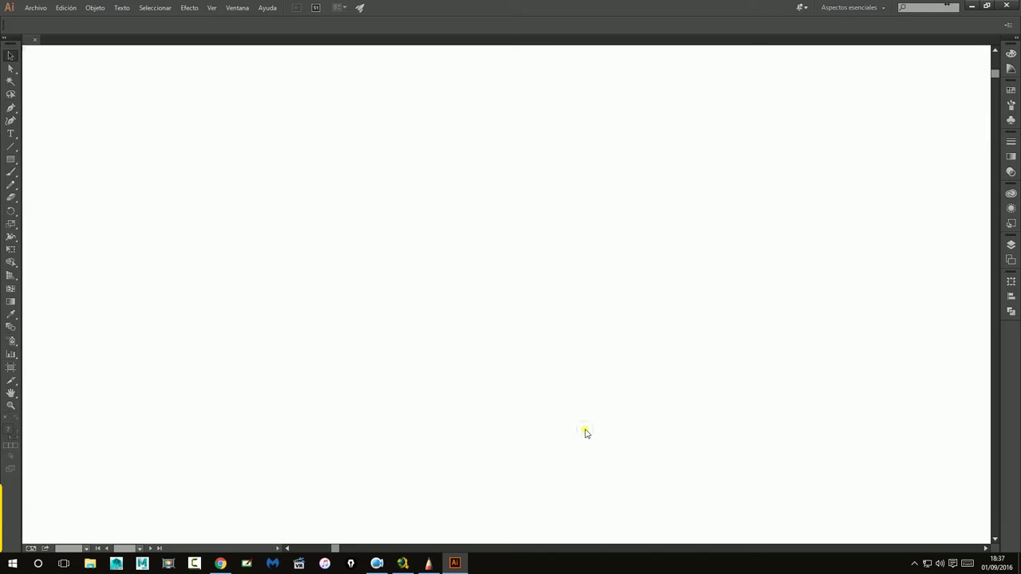
left_click(36, 7)
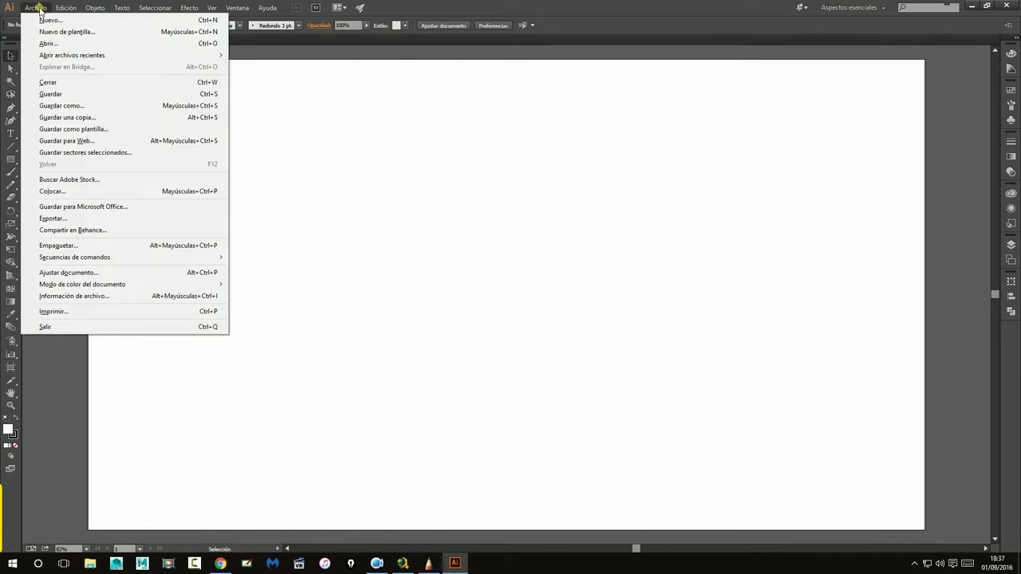
left_click(51, 93)
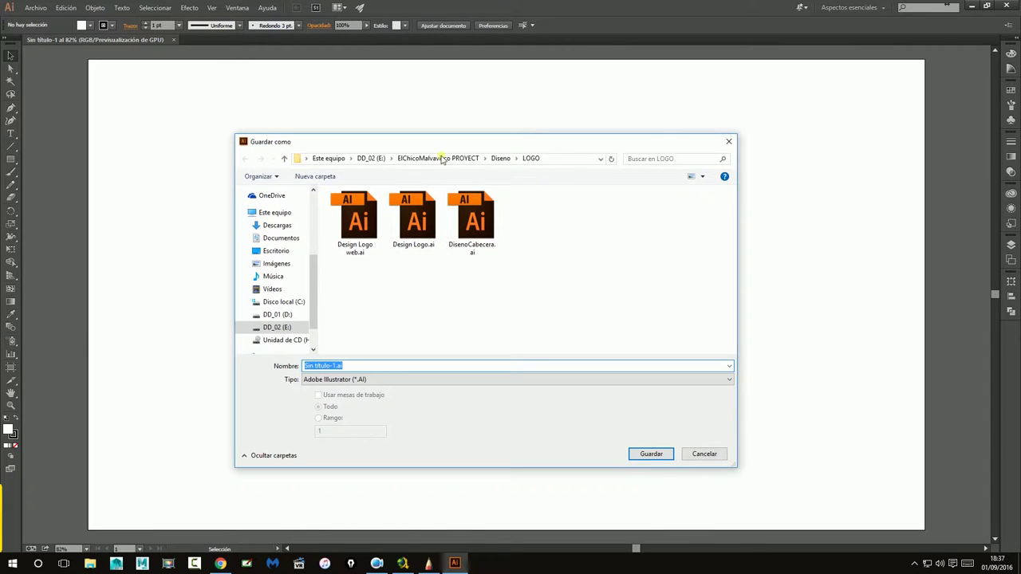
left_click(441, 158)
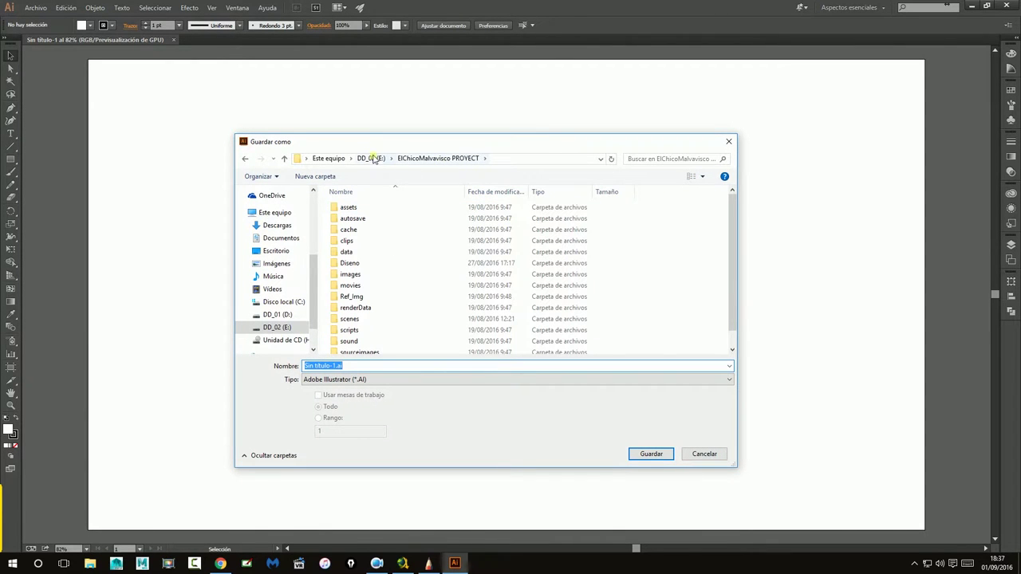
scroll(279, 271, "up", 5)
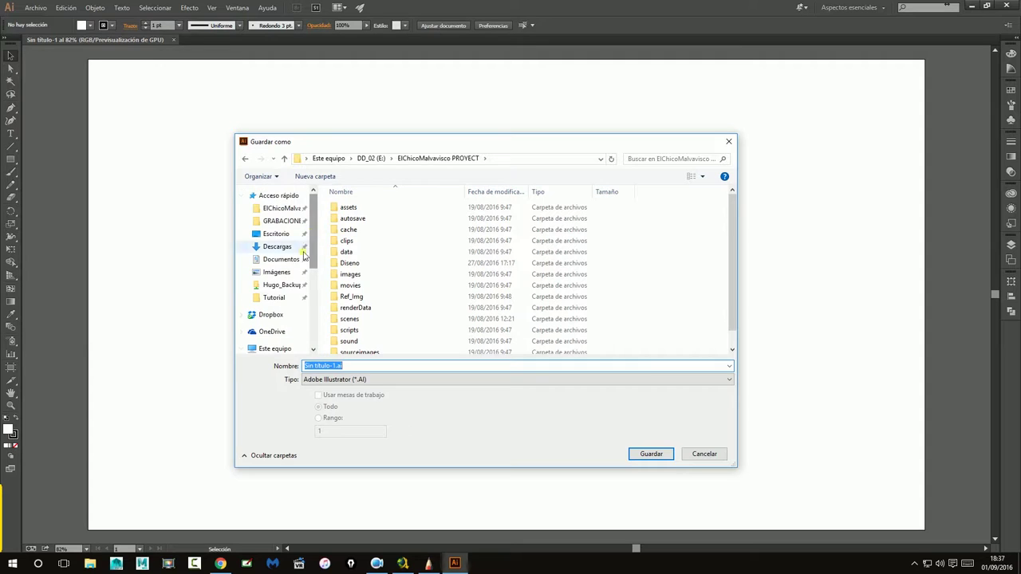
left_click(278, 297)
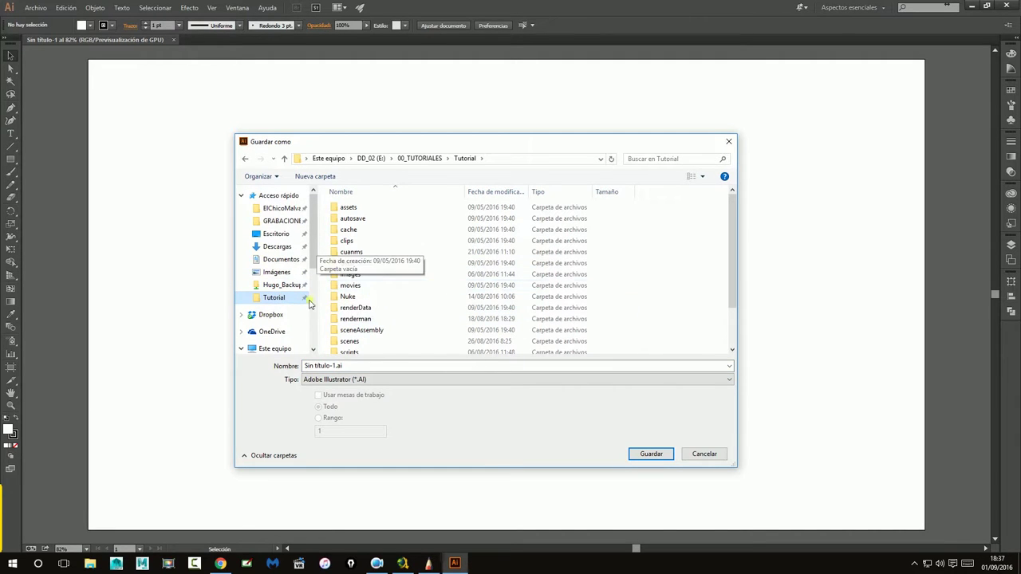
left_click_drag(730, 228, 733, 245)
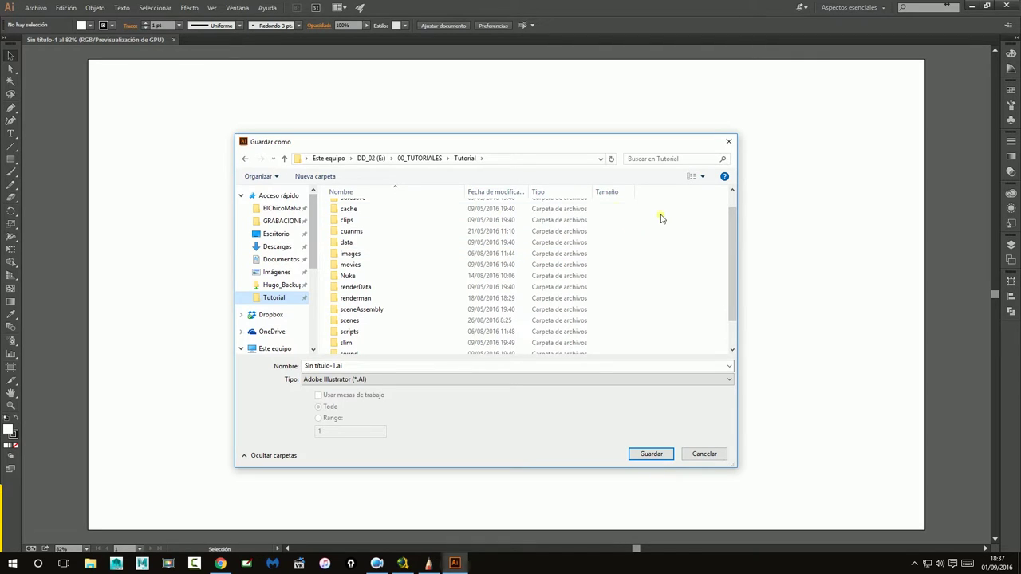
left_click(431, 160)
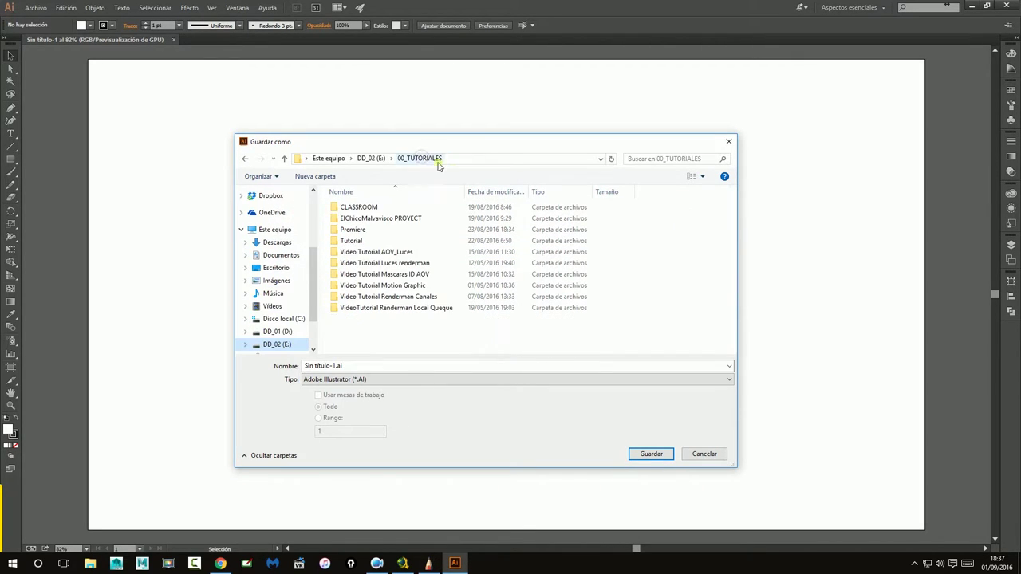
left_click(408, 286)
double_click(409, 287)
double_click(372, 208)
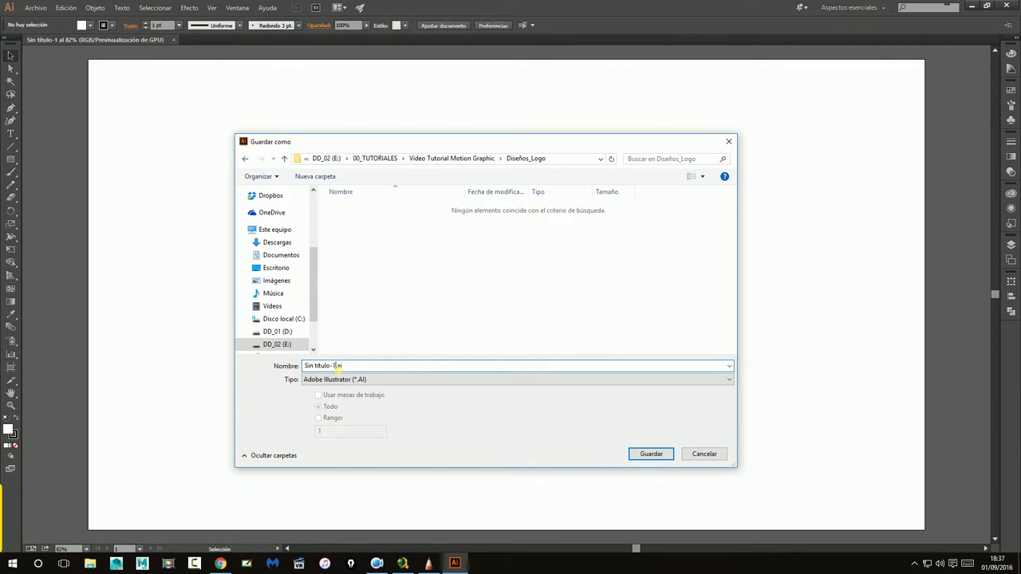
- Save it as Diseño_Logo.ai with PDF-compatible file creation turned off
left_click_drag(342, 365, 249, 389)
type("Diseño_Logo")
left_click(652, 454)
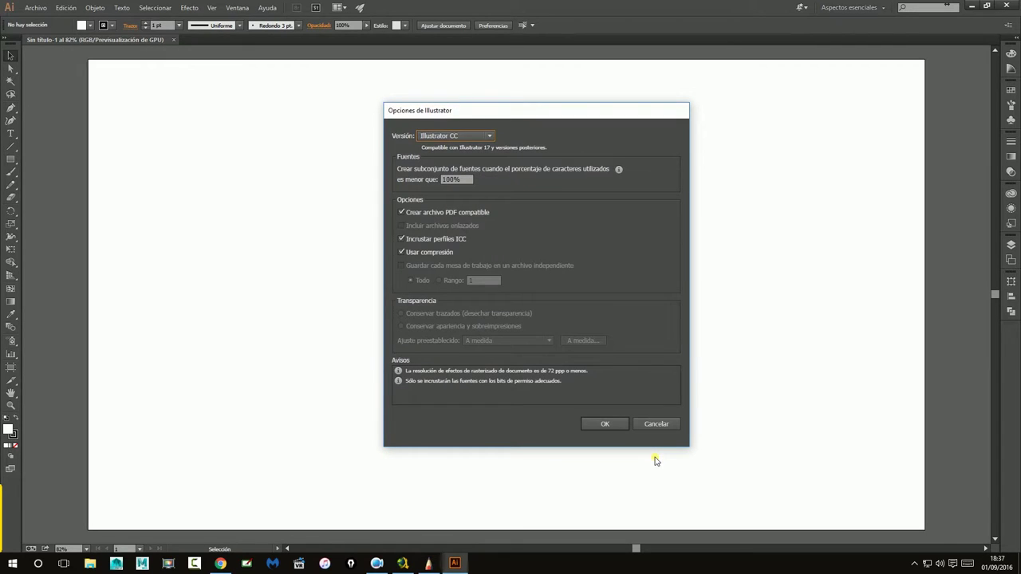
left_click(465, 213)
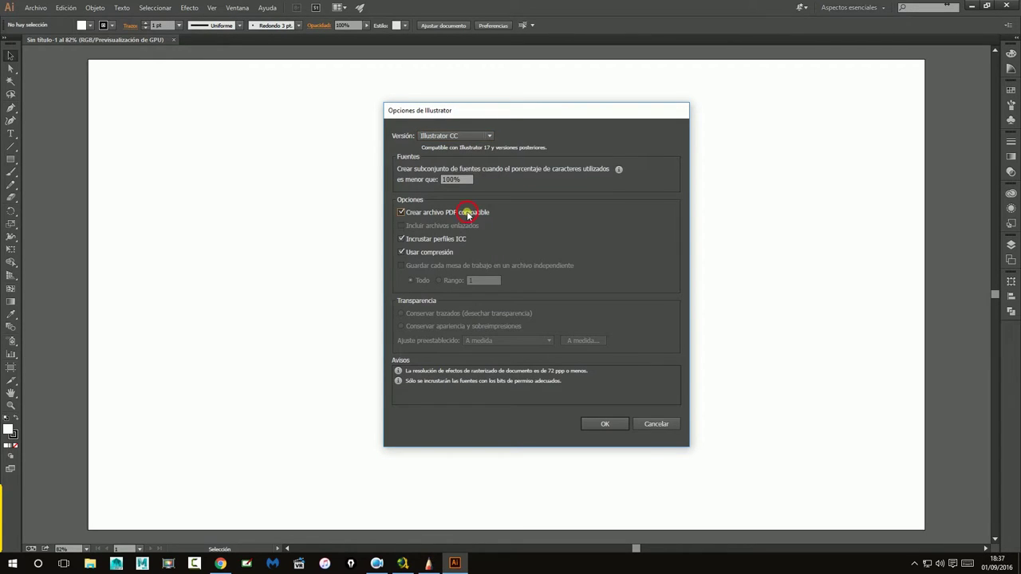
left_click(604, 423)
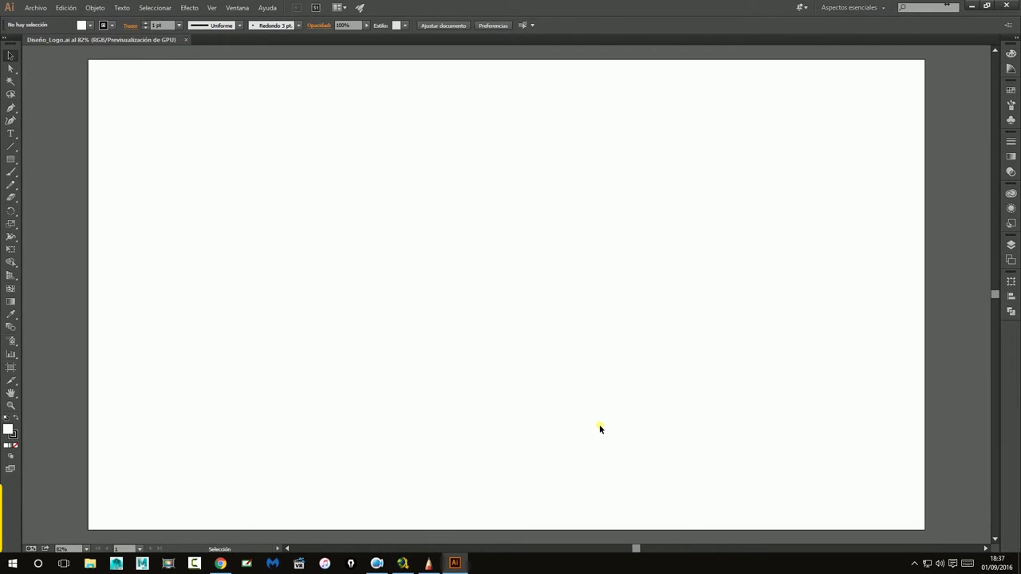
- Place LogoRef.jpg onto the artboard as a linked image
left_click(35, 7)
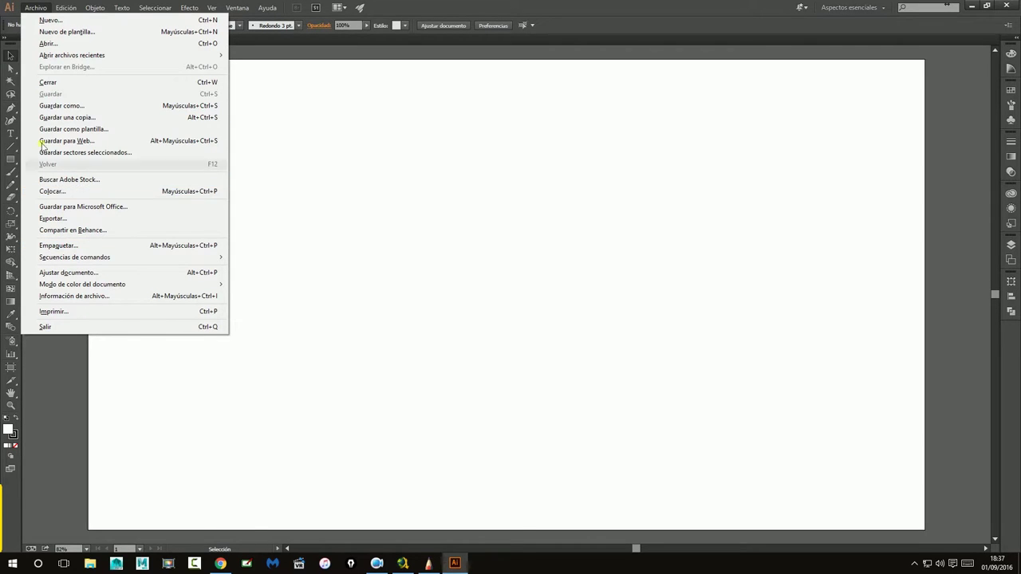
left_click(53, 191)
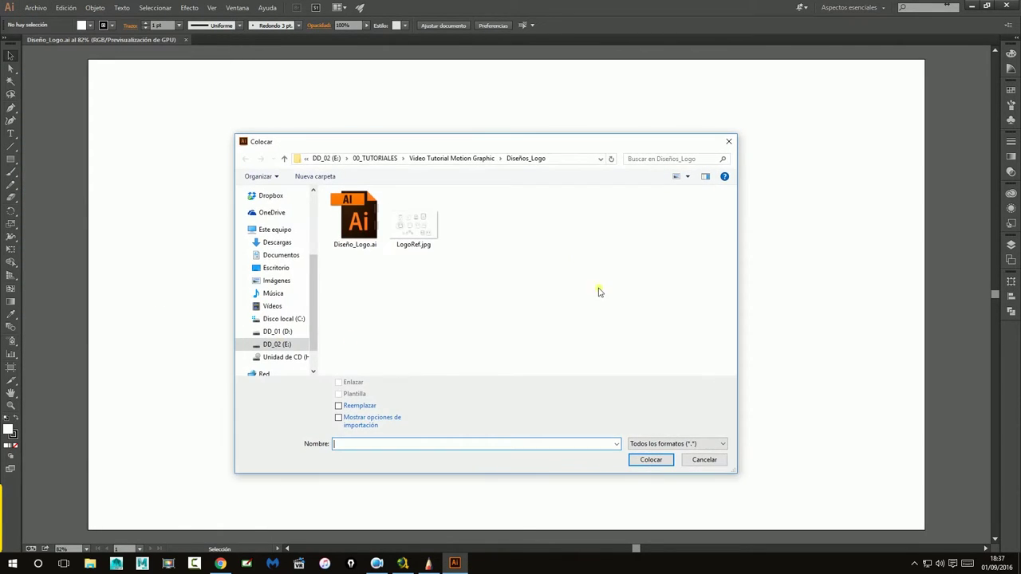
left_click(422, 231)
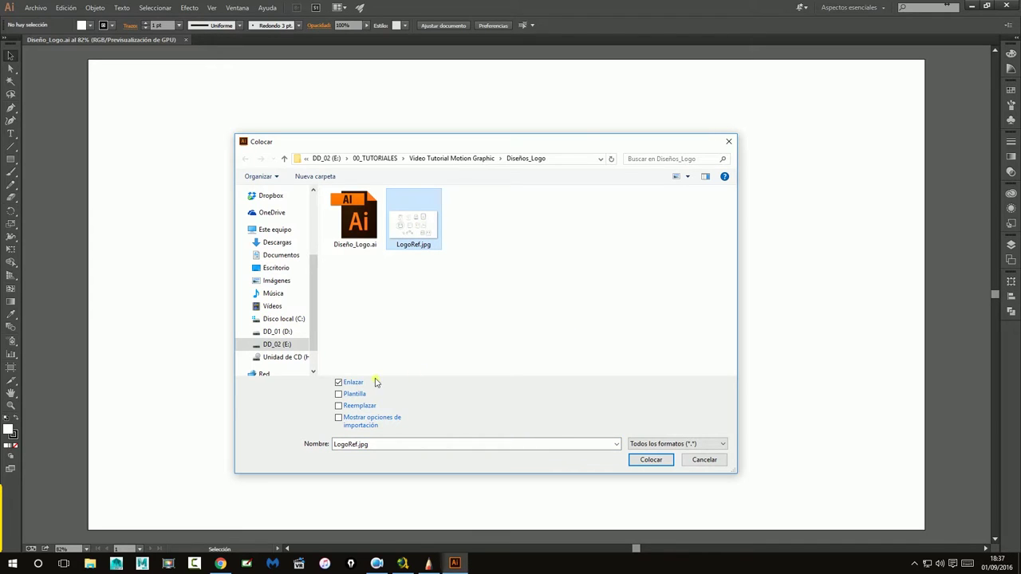
left_click(650, 460)
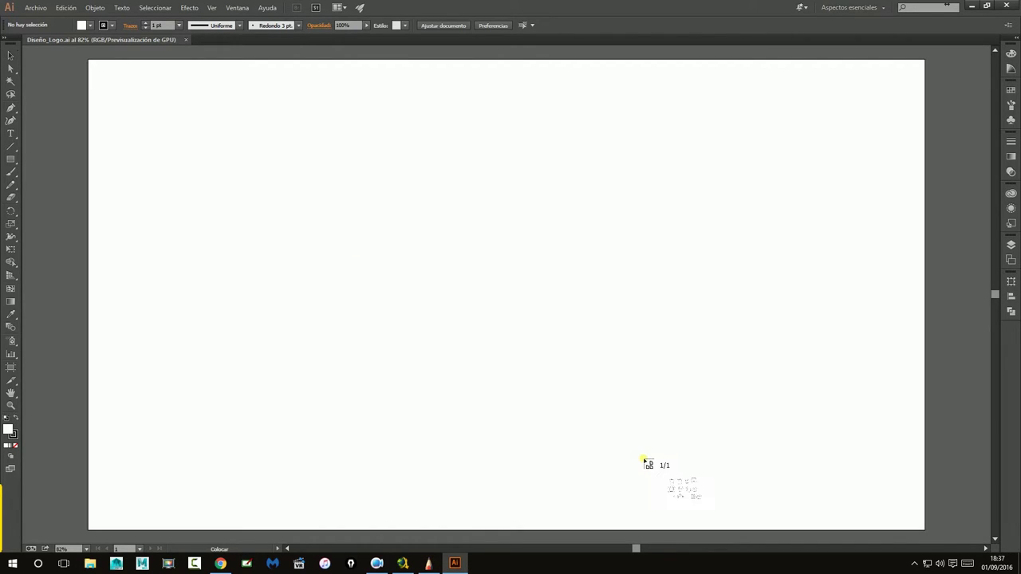
left_click(190, 113)
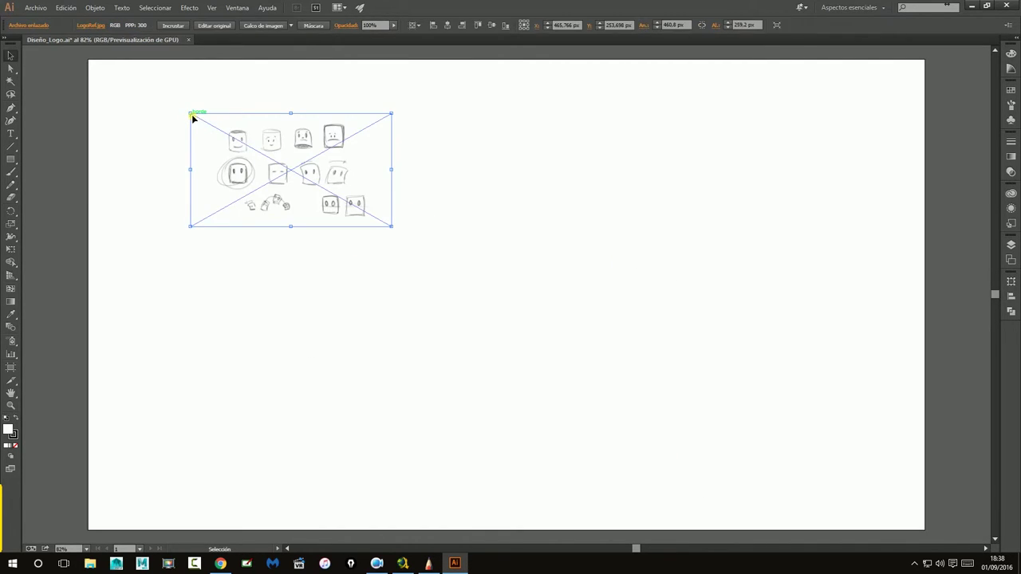
- Enlarge the sketch image proportionally and move it toward the upper left
left_click_drag(391, 226, 621, 354)
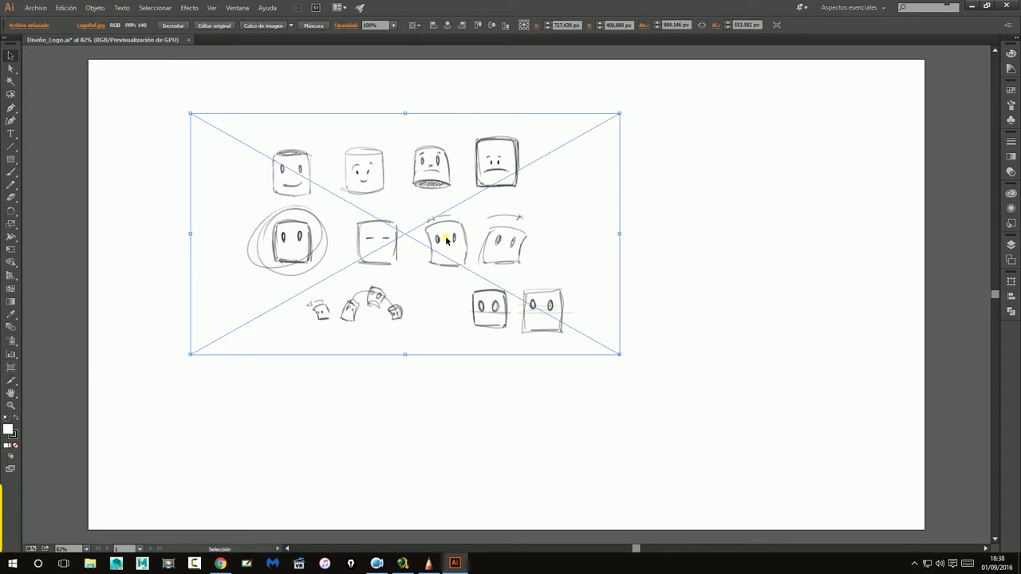
double_click(502, 266)
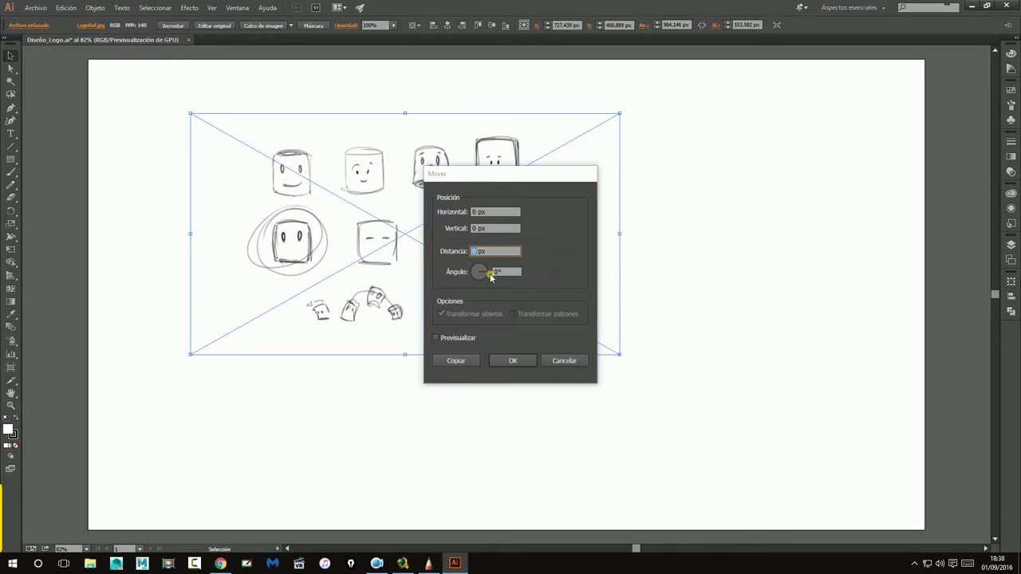
left_click(562, 359)
left_click(651, 269)
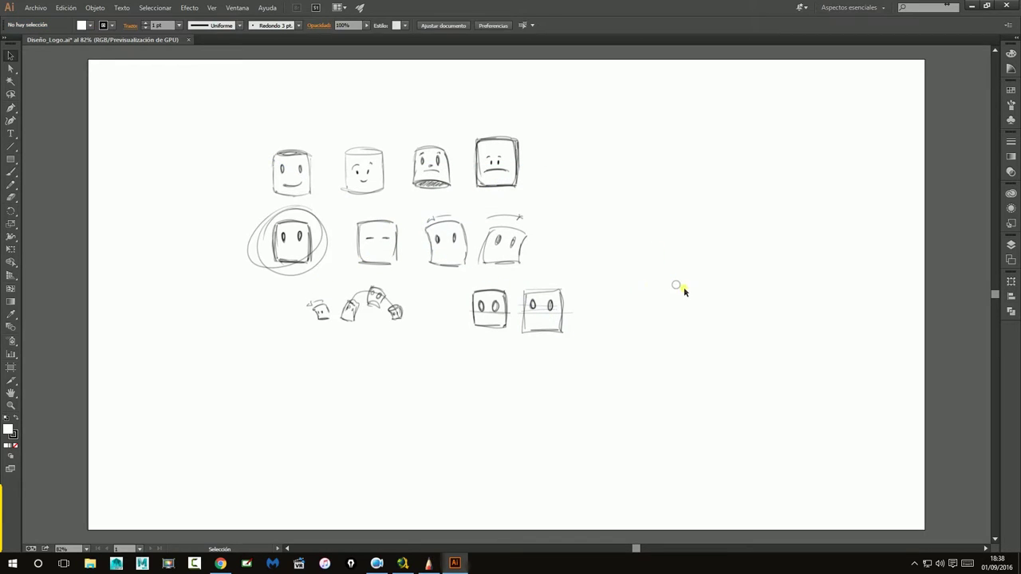
left_click(512, 250)
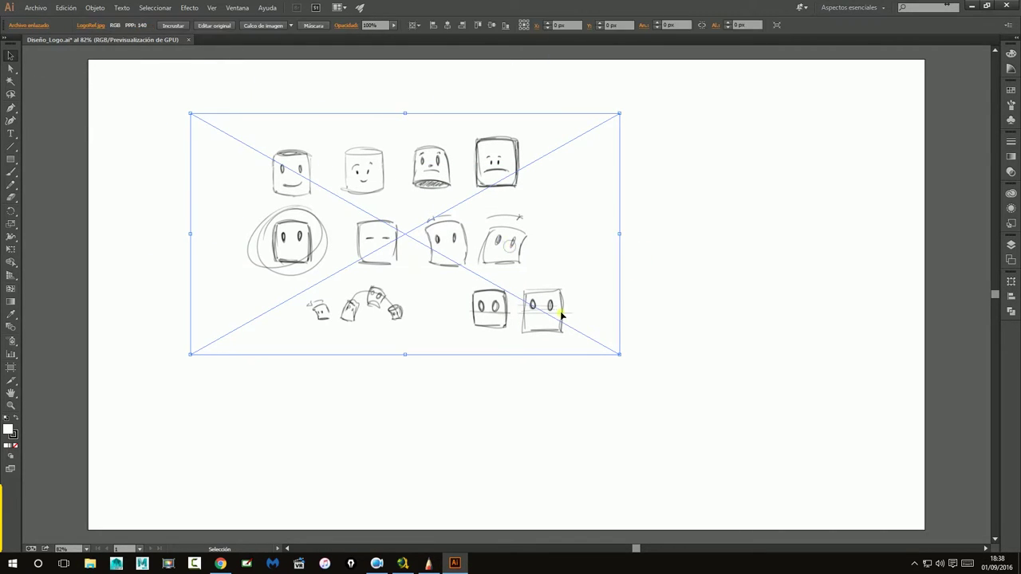
mouse_move(447, 230)
left_mouse_down()
mouse_move(343, 203)
mouse_move(359, 185)
left_mouse_up()
- Add a new layer, Capa 2, above the locked sketch layer Capa 1
left_click(598, 185)
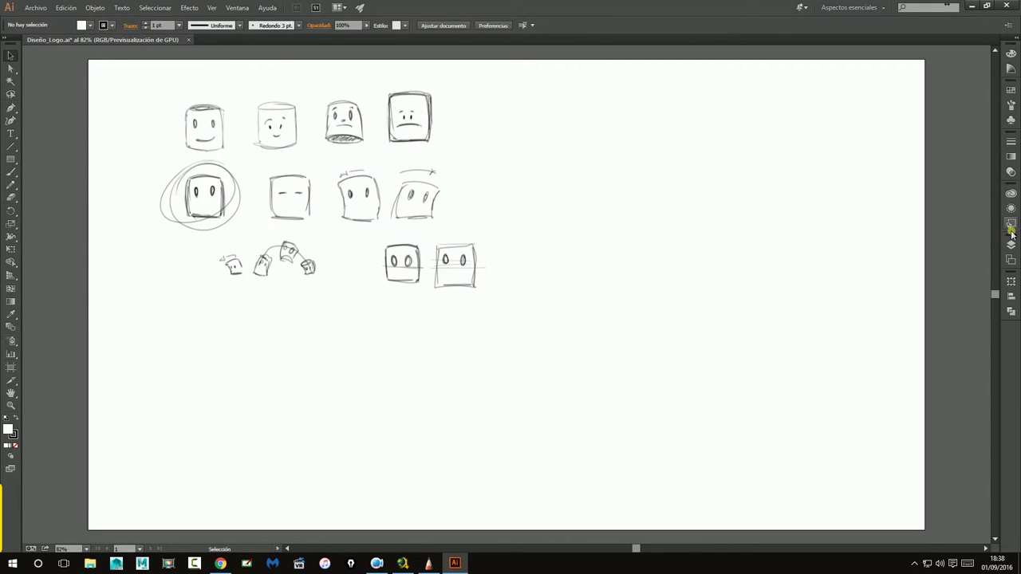
left_click(1012, 249)
left_click(1011, 245)
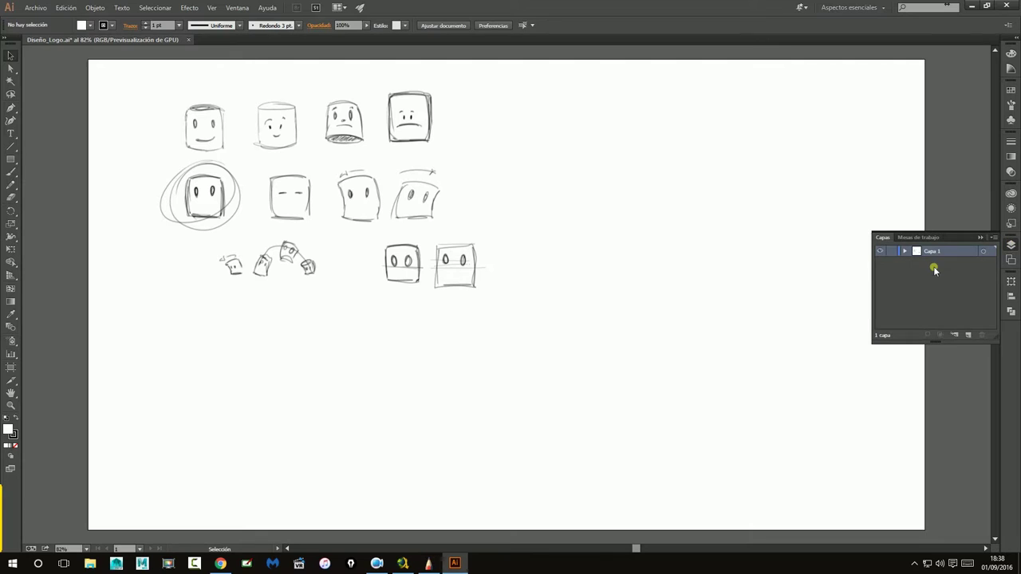
left_click(967, 335)
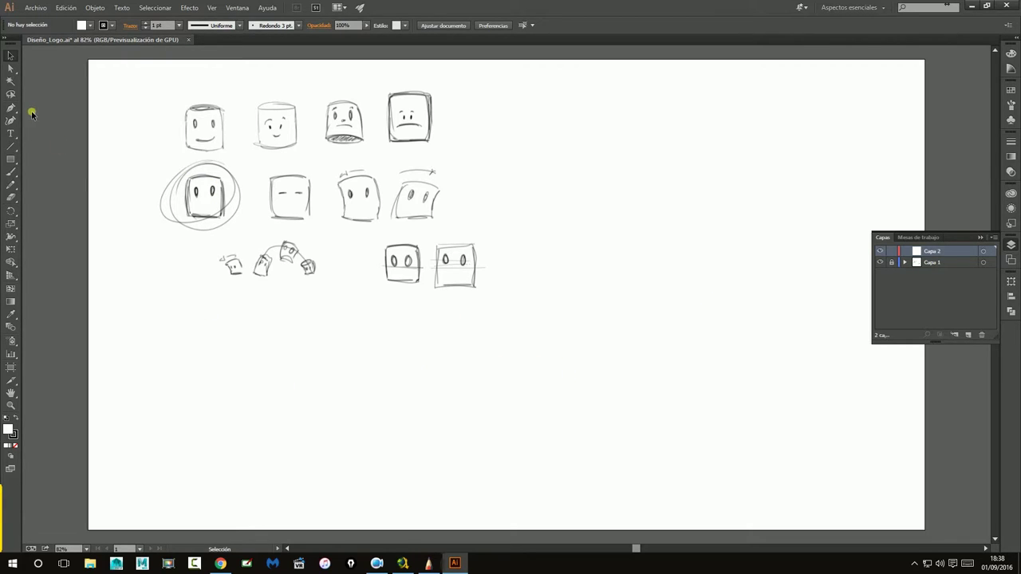
left_click(10, 160)
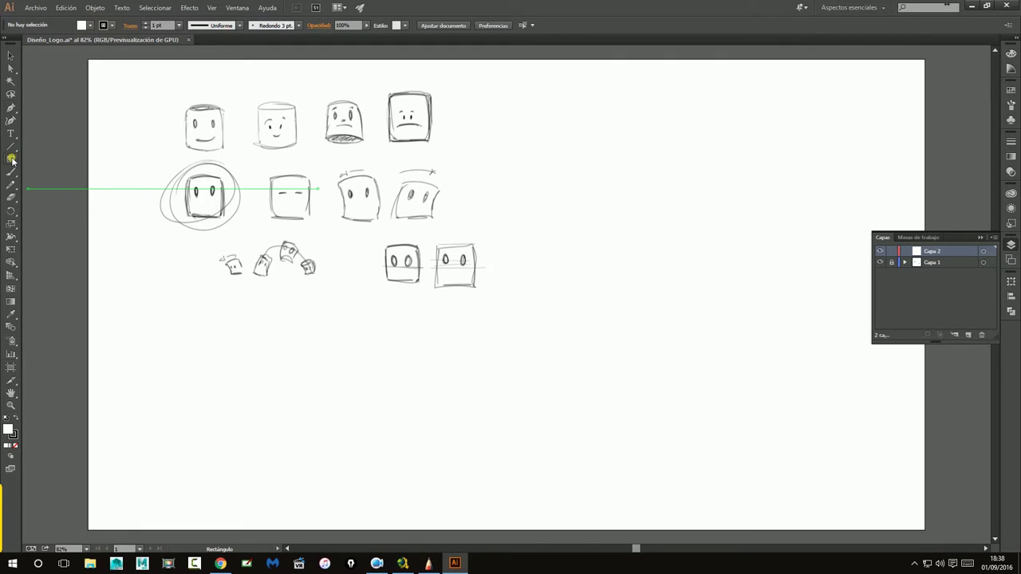
left_click_drag(10, 160, 64, 176)
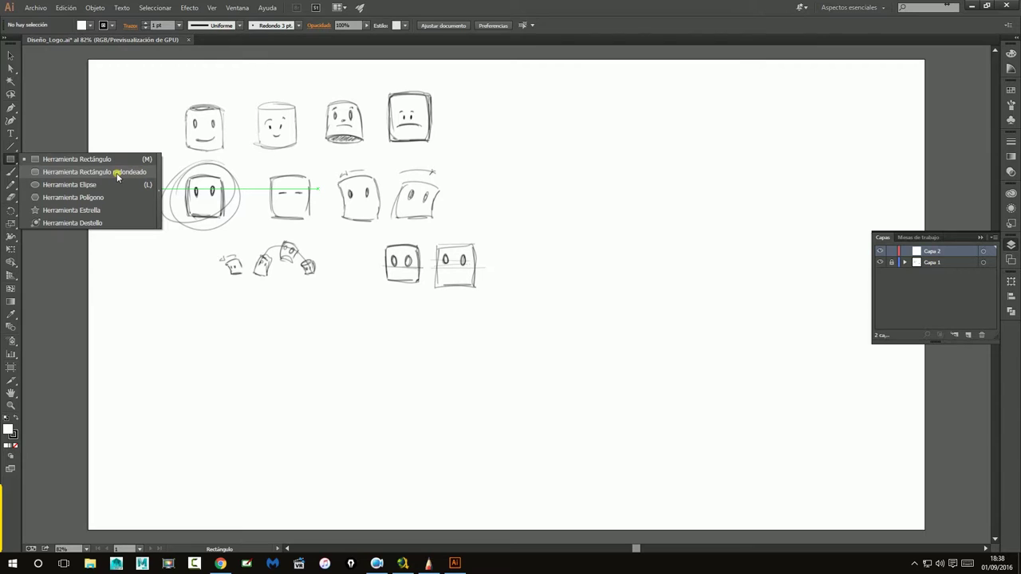
- Draw a rounded square right of the sketches and increase its corner rounding
left_click(117, 175)
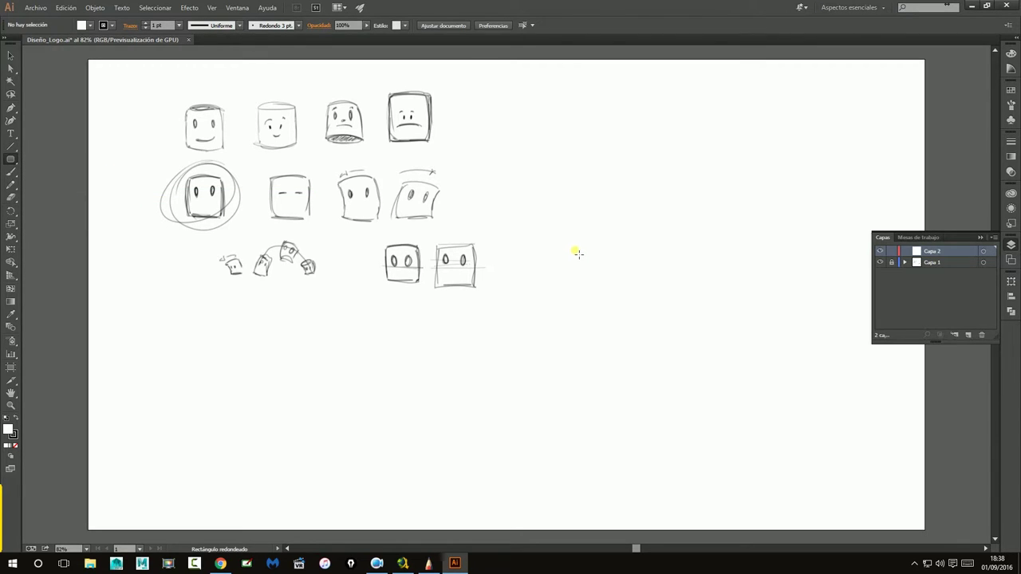
left_click_drag(566, 232, 654, 329)
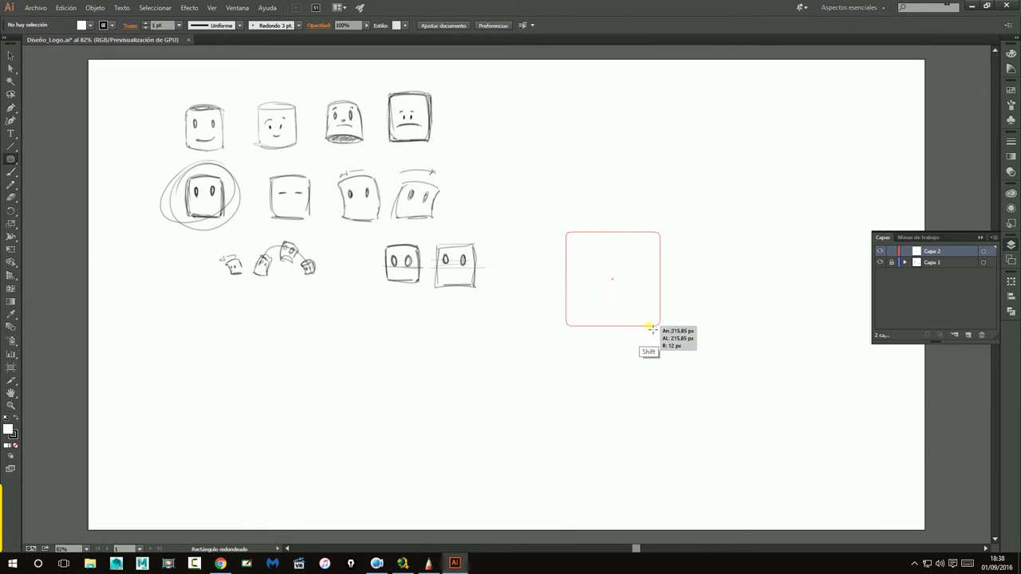
left_click_drag(652, 329, 655, 327)
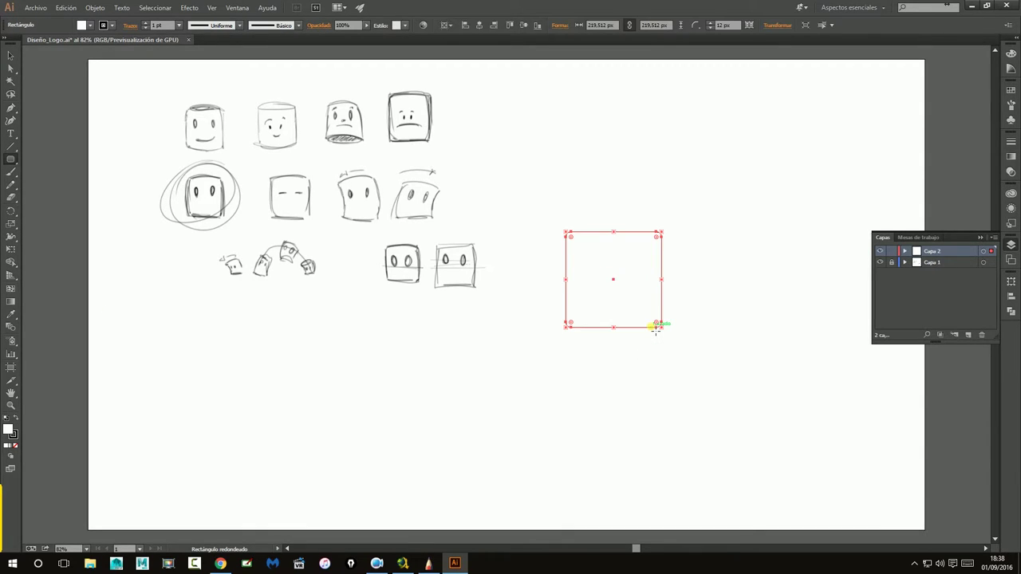
left_click(571, 237)
left_click_drag(571, 237, 580, 252)
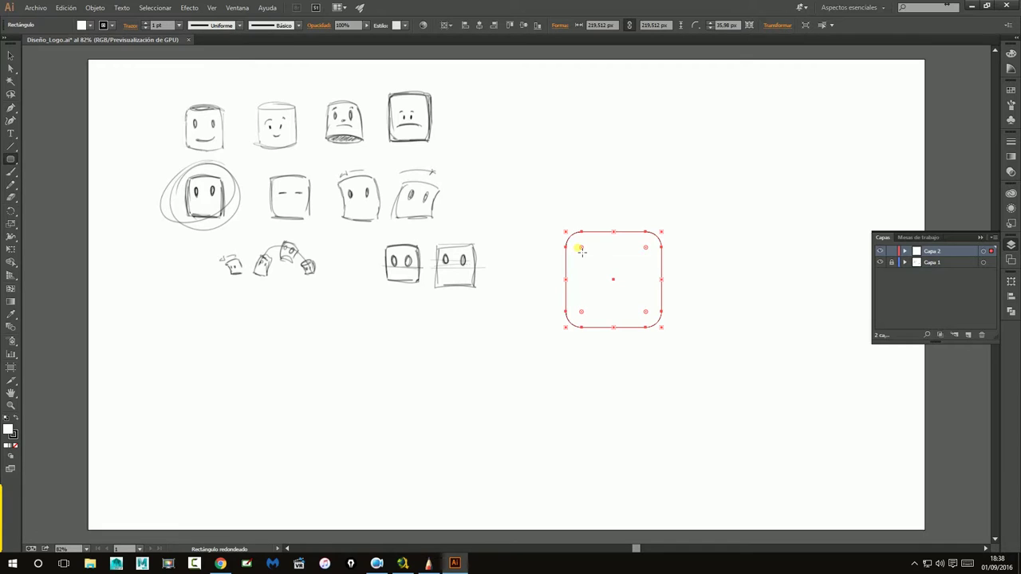
- Give the rounded square a 14 pt black outline and deselect it
left_click(179, 25)
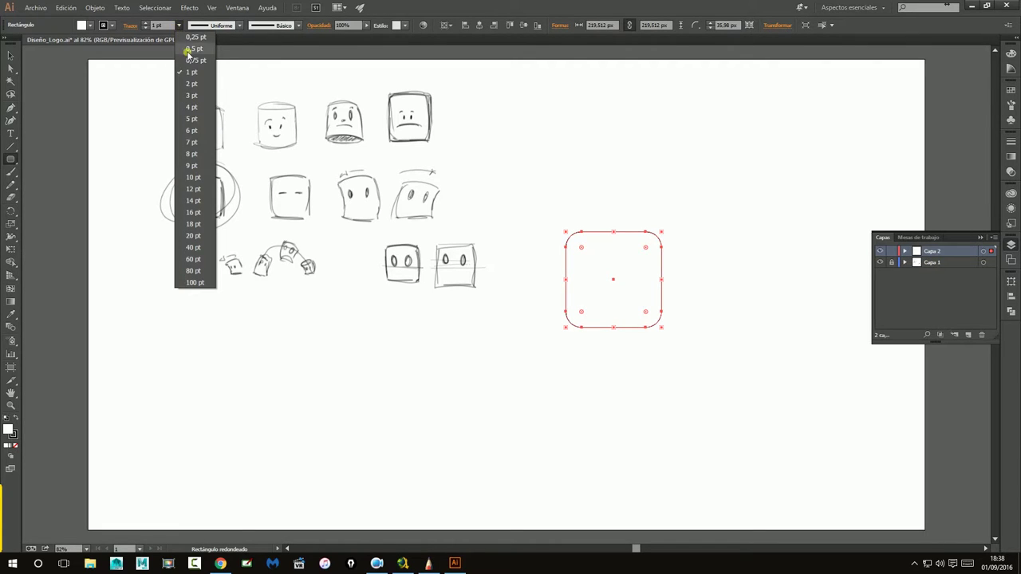
left_click(193, 177)
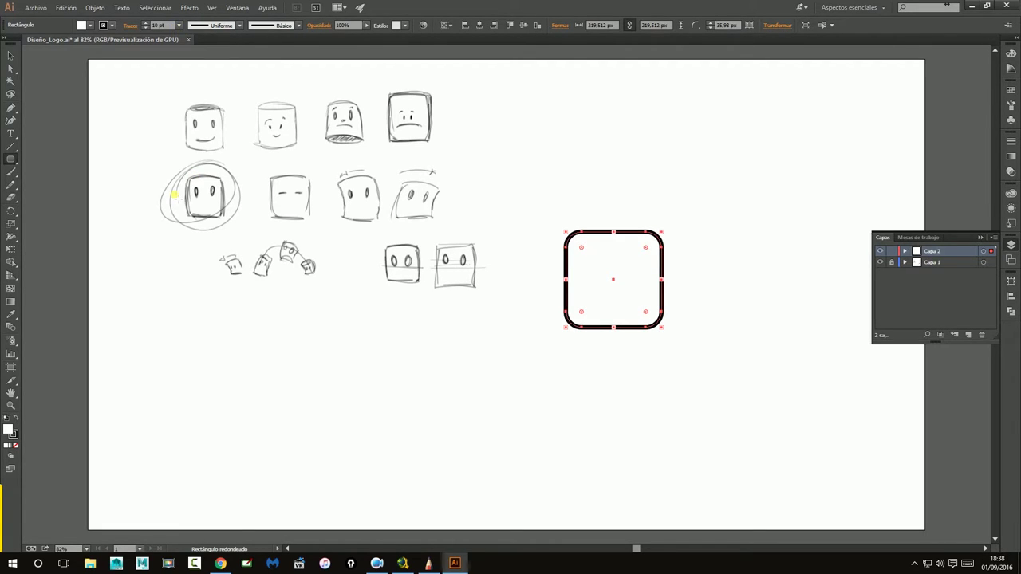
left_click(179, 25)
left_click(196, 199)
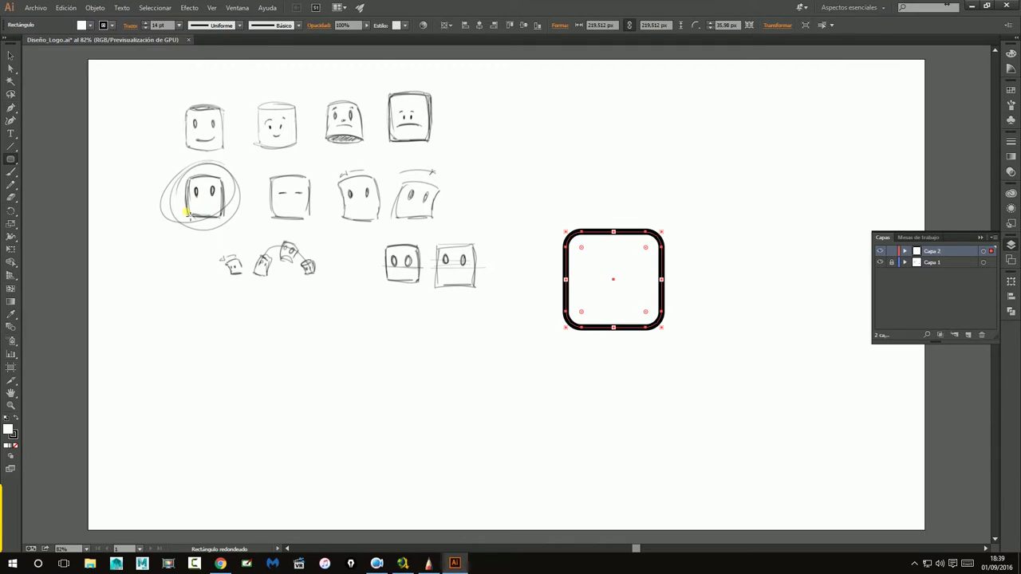
key("v")
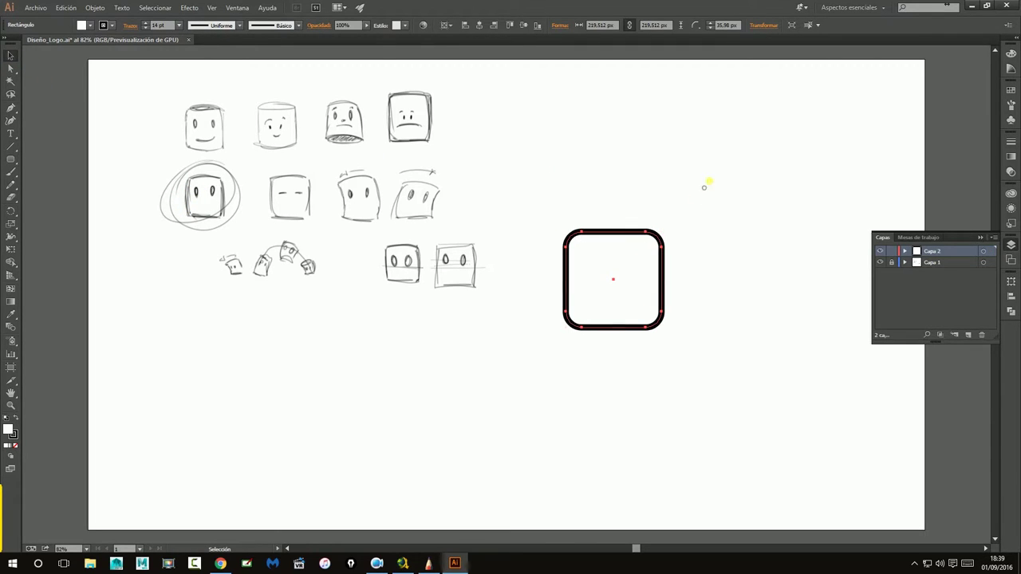
left_click(718, 180)
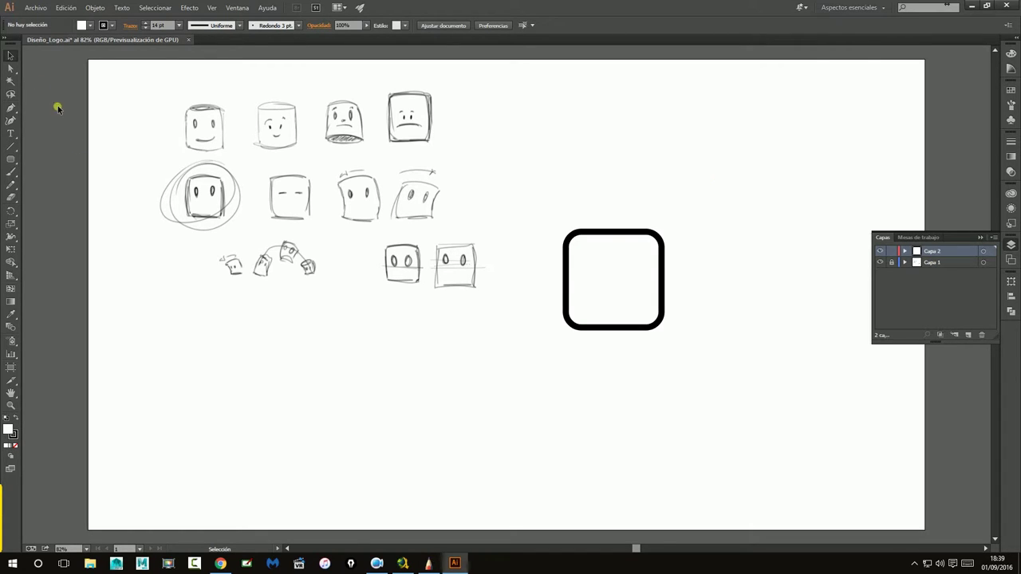
left_click_drag(11, 159, 56, 184)
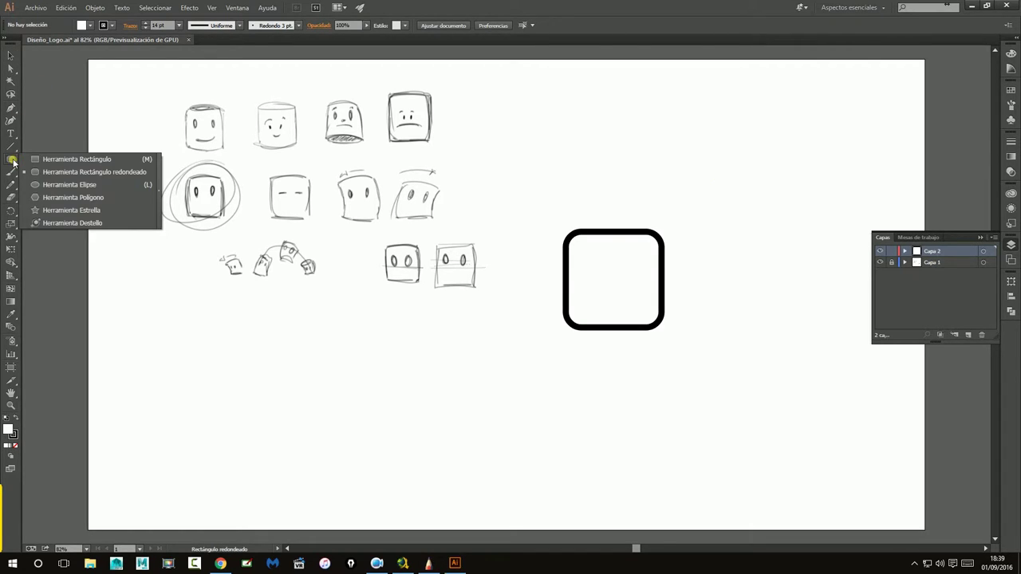
- Draw a small oval eye in the rounded square's upper-left with an 8 pt outline
left_click(56, 184)
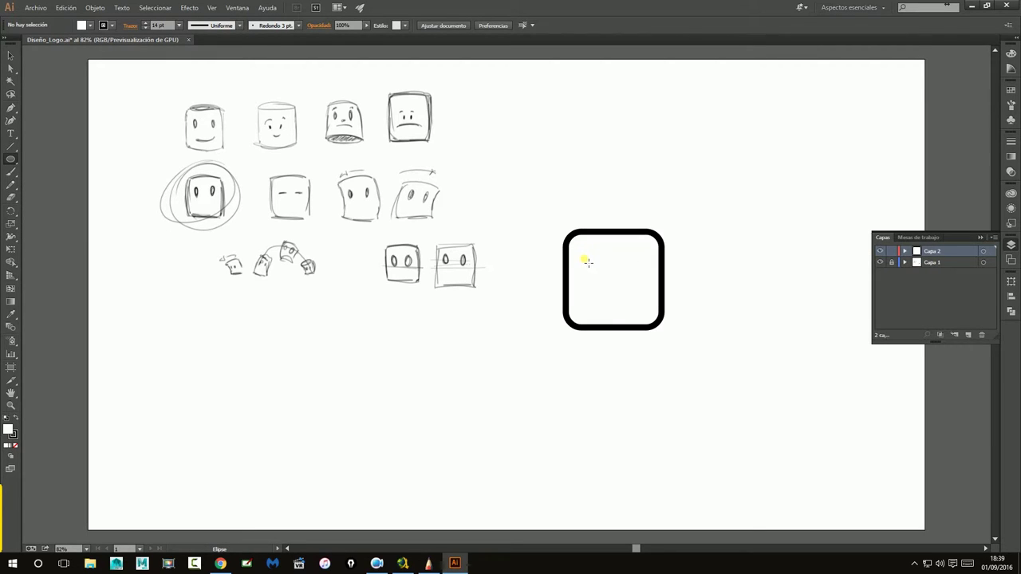
left_click_drag(588, 262, 605, 279)
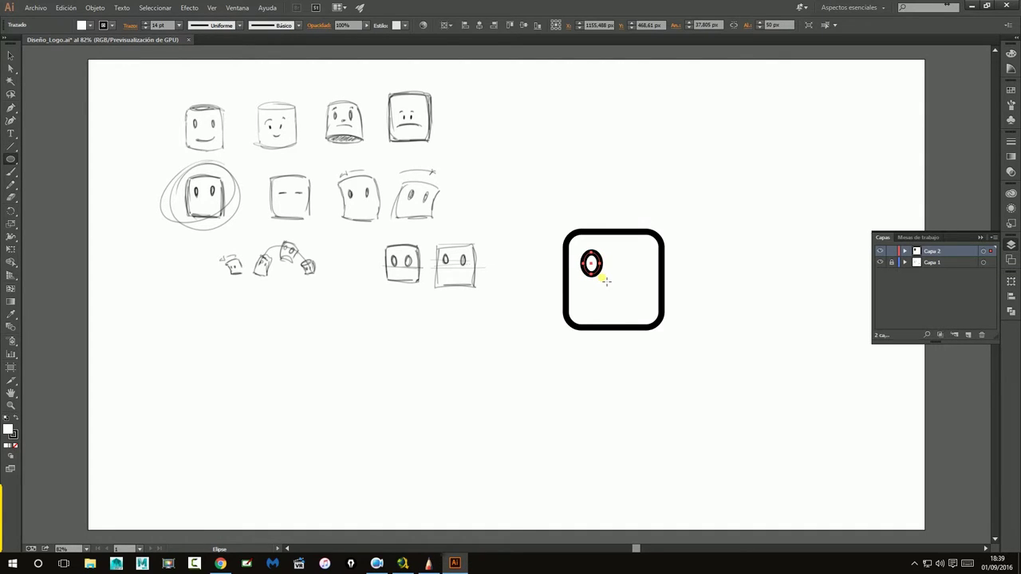
left_click(178, 24)
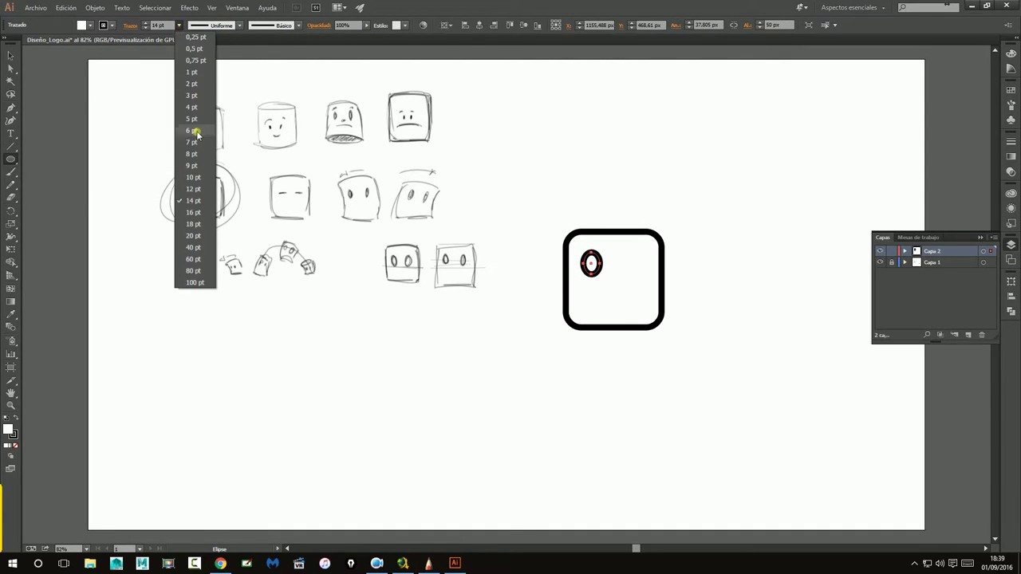
left_click(197, 178)
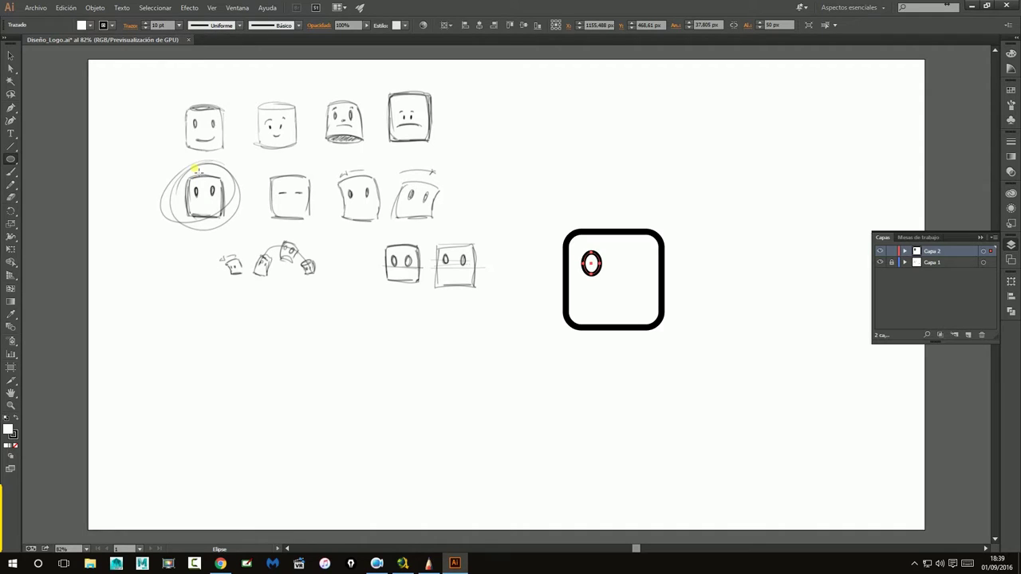
left_click(178, 24)
left_click(185, 169)
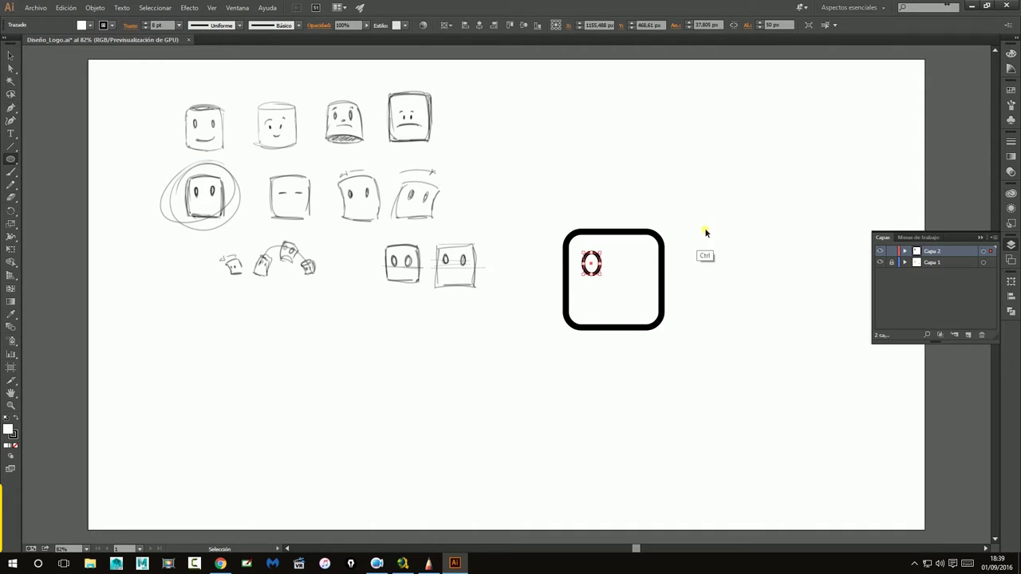
- Reselect the eye ellipse and paste a copy of it
key("ctrl+shift+a")
key("v")
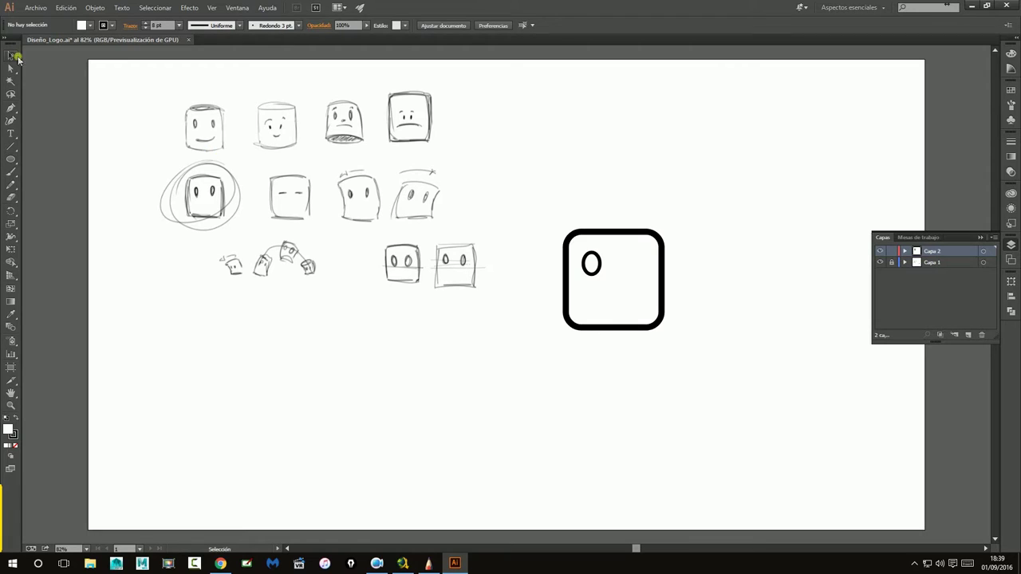
left_click(598, 272)
key("shift")
left_click(650, 287, "shift")
key("ctrl+v")
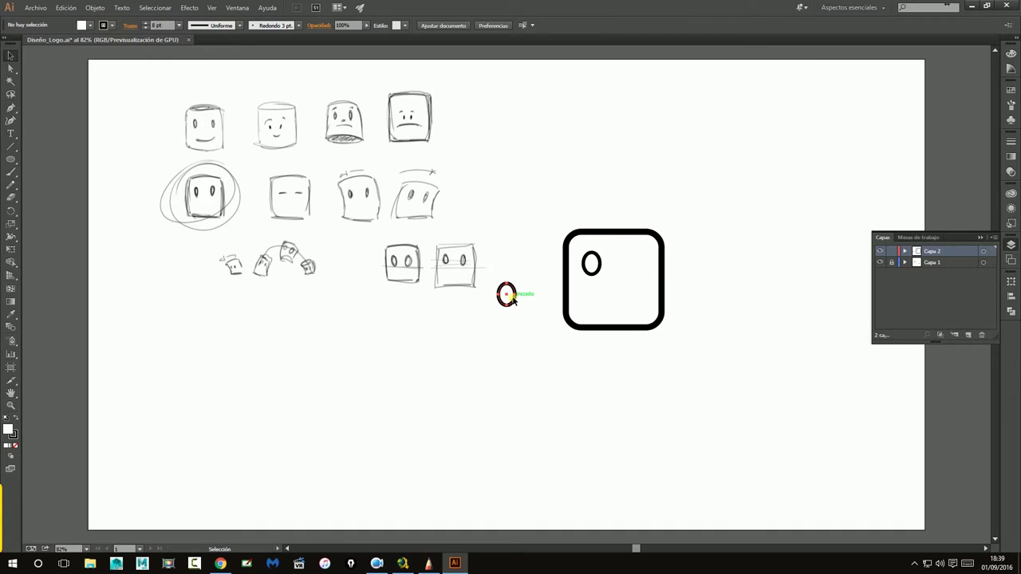
- Move the pasted ellipse into the rounded square, right of the left eye
left_click(777, 381)
left_click_drag(509, 301, 636, 269)
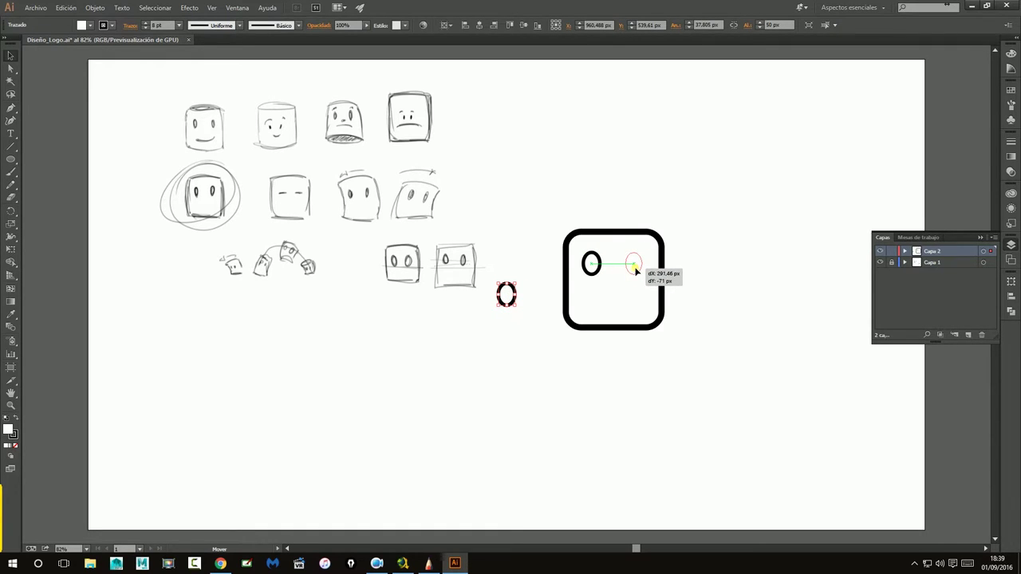
left_click_drag(748, 275, 756, 272)
left_click(756, 273)
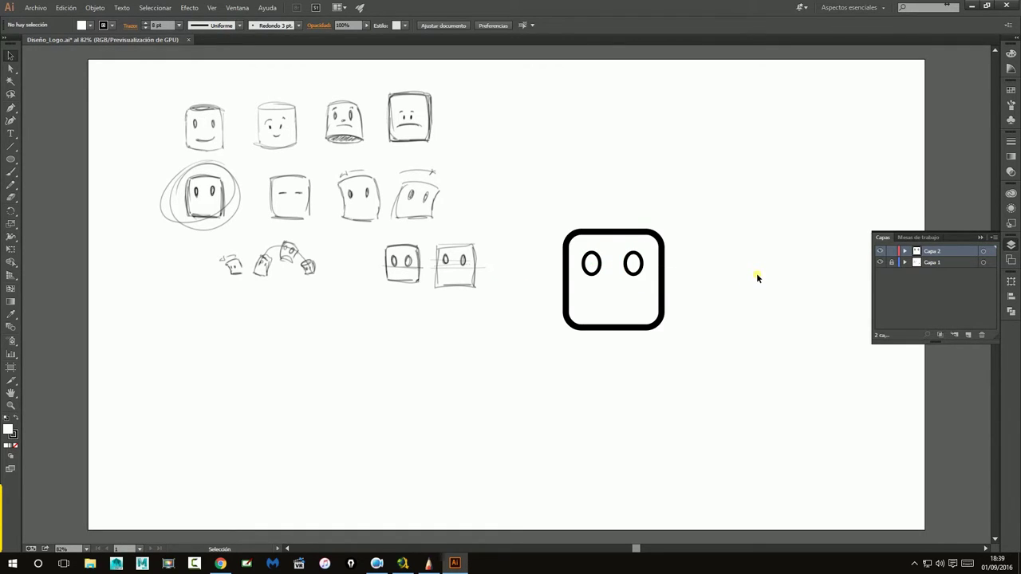
- Nudge the right eye slightly right so it lines up with the left eye
left_click(637, 275)
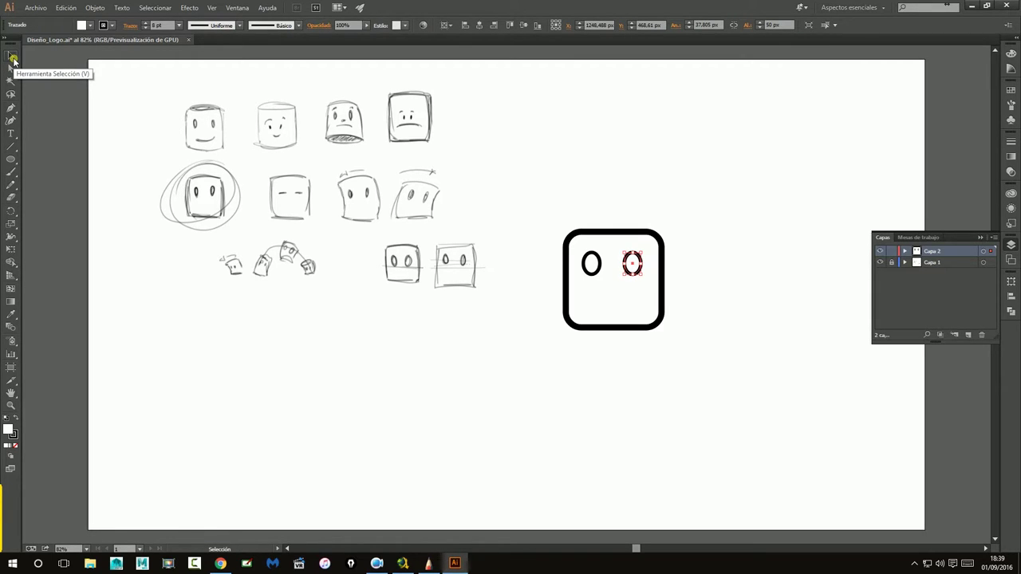
left_click(750, 237)
left_click_drag(640, 275, 604, 276)
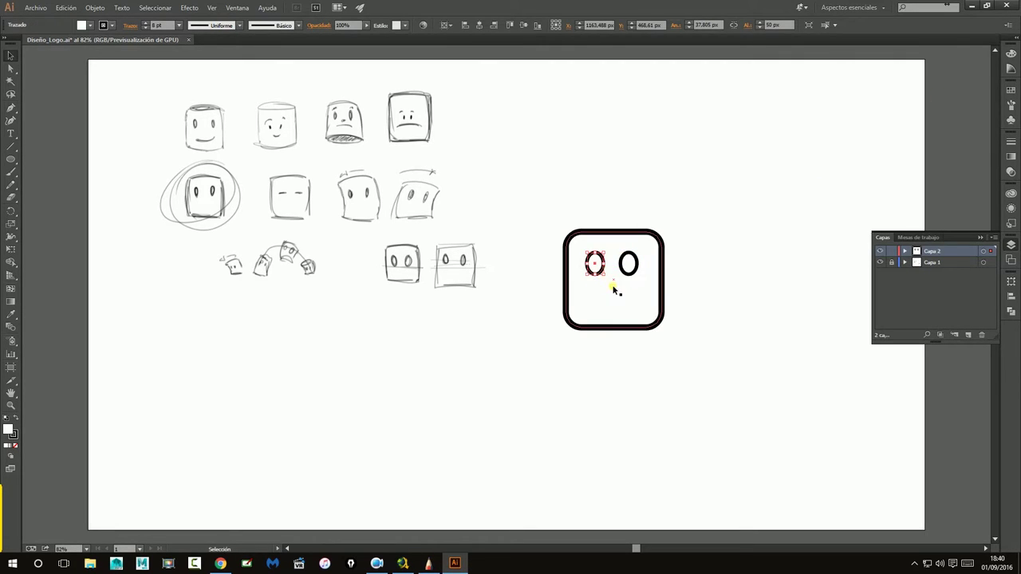
key("ctrl+z")
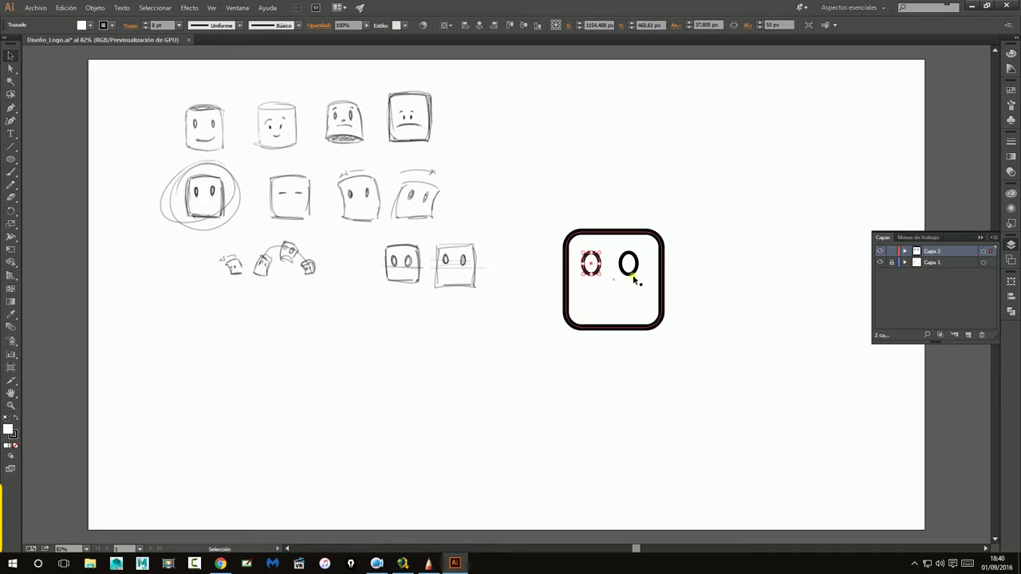
left_click(635, 275)
left_click_drag(634, 277, 638, 278)
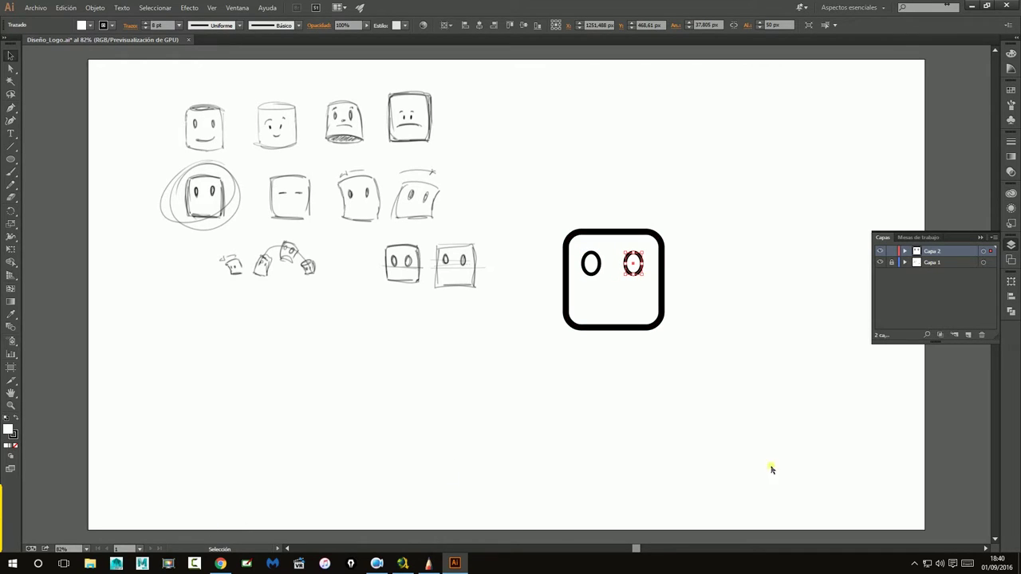
key("ctrl+shift+a")
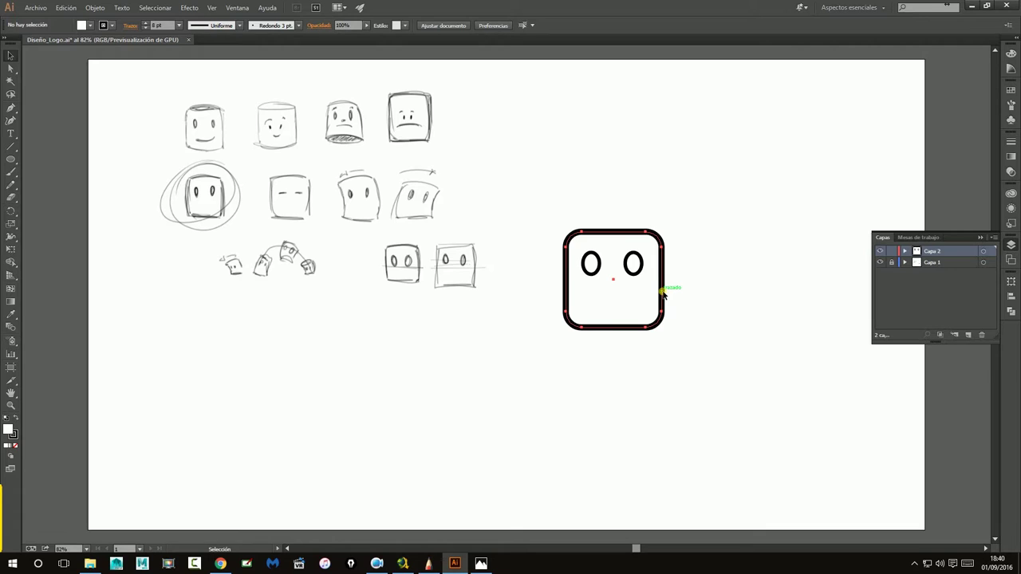
- Thicken the rounded square's outline to 18 pt
left_click_drag(662, 294, 581, 185)
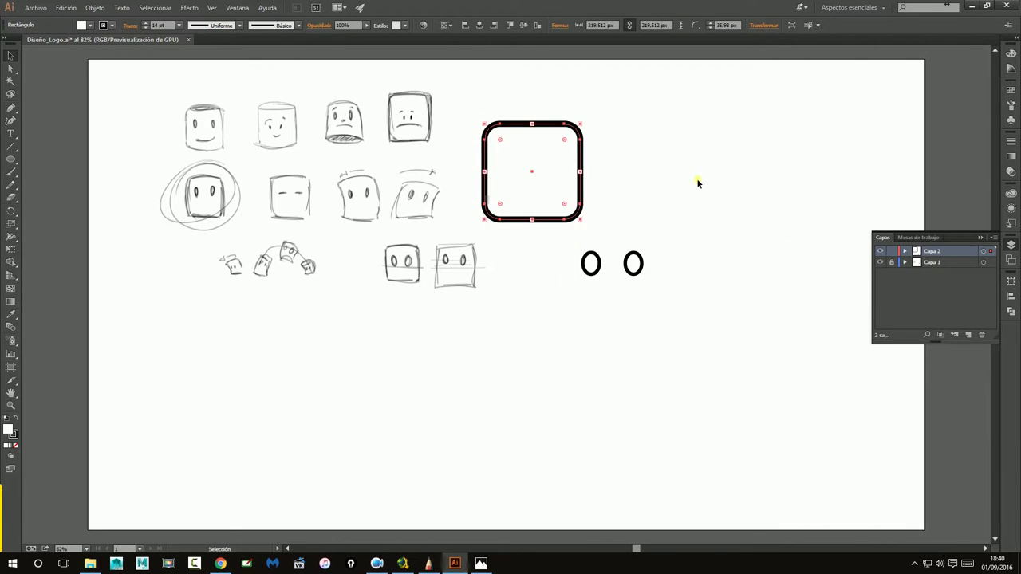
key("ctrl+z")
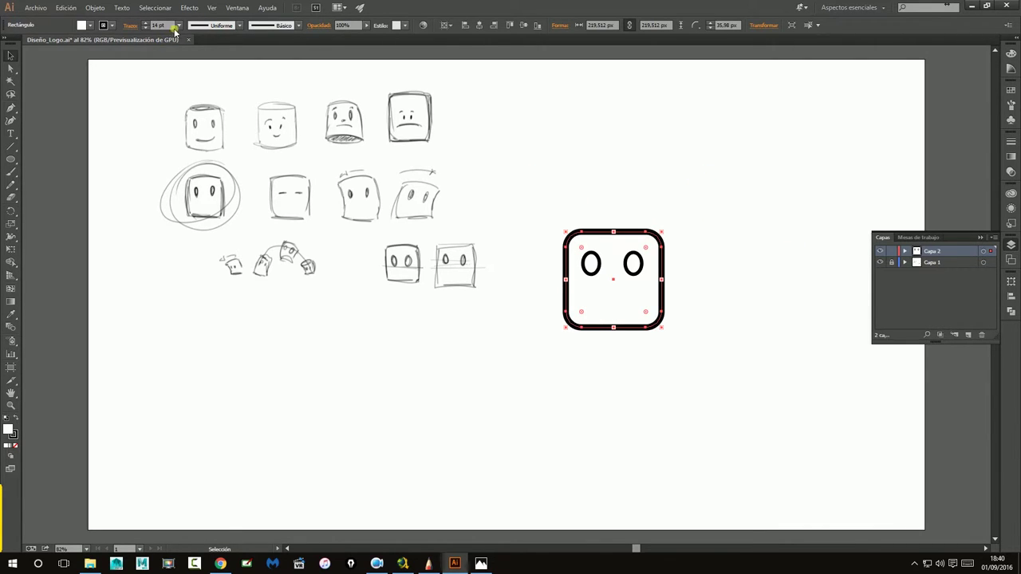
left_click(176, 26)
left_click(194, 223)
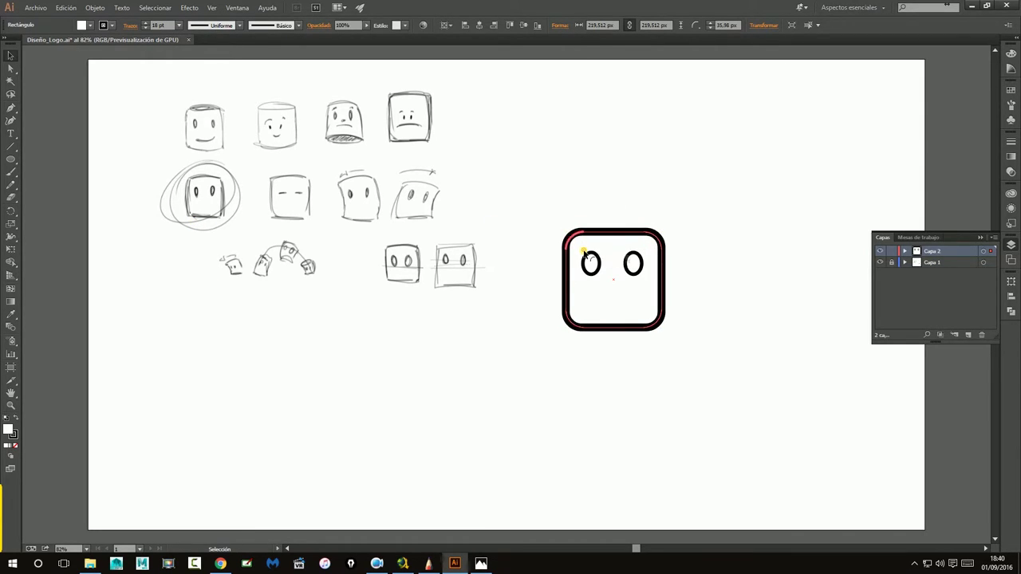
- Try stretching the square's top edge taller, then undo the height change
left_click(713, 156)
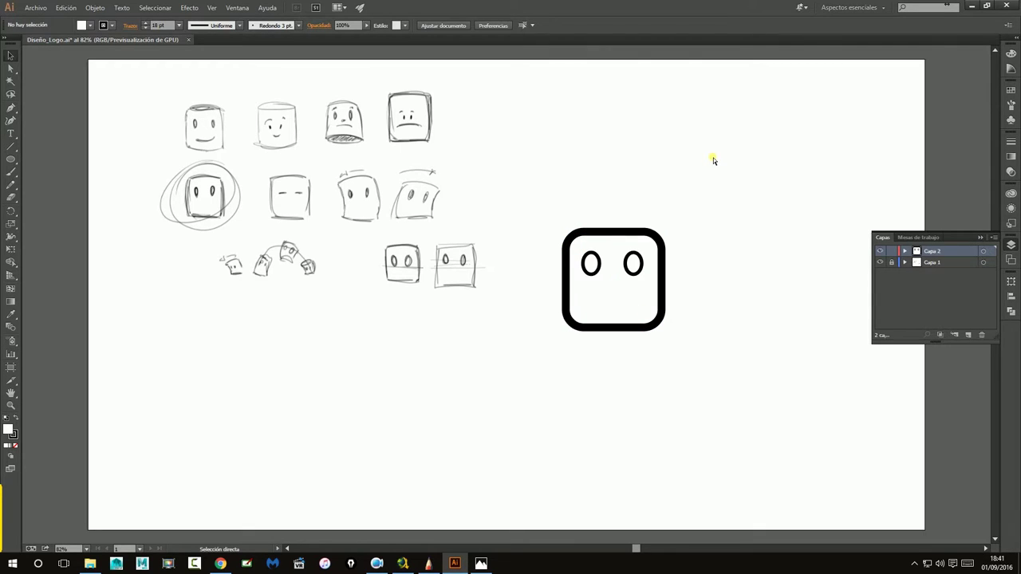
key("v")
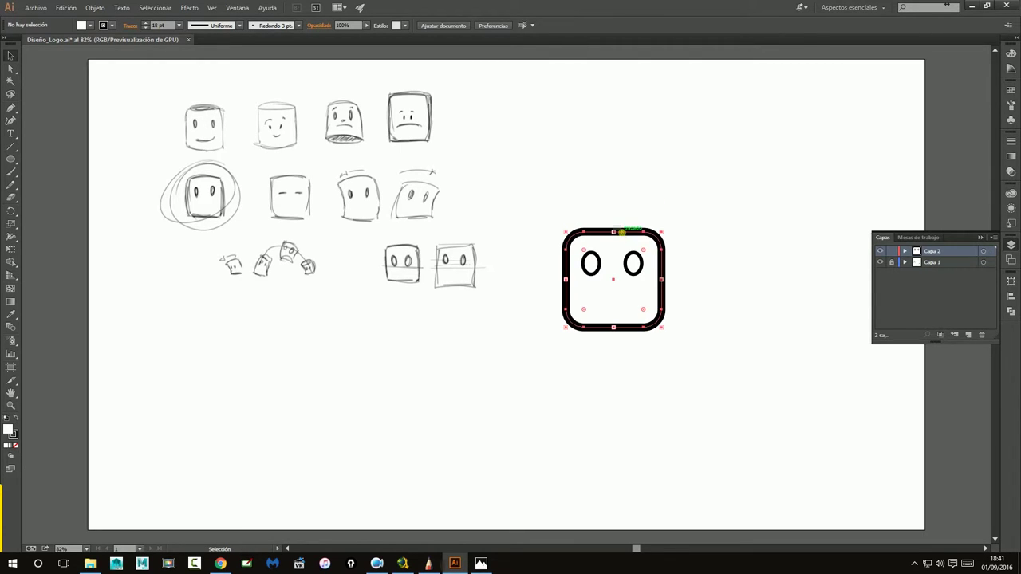
left_click(615, 231)
left_click_drag(614, 230, 614, 224)
left_click(614, 165)
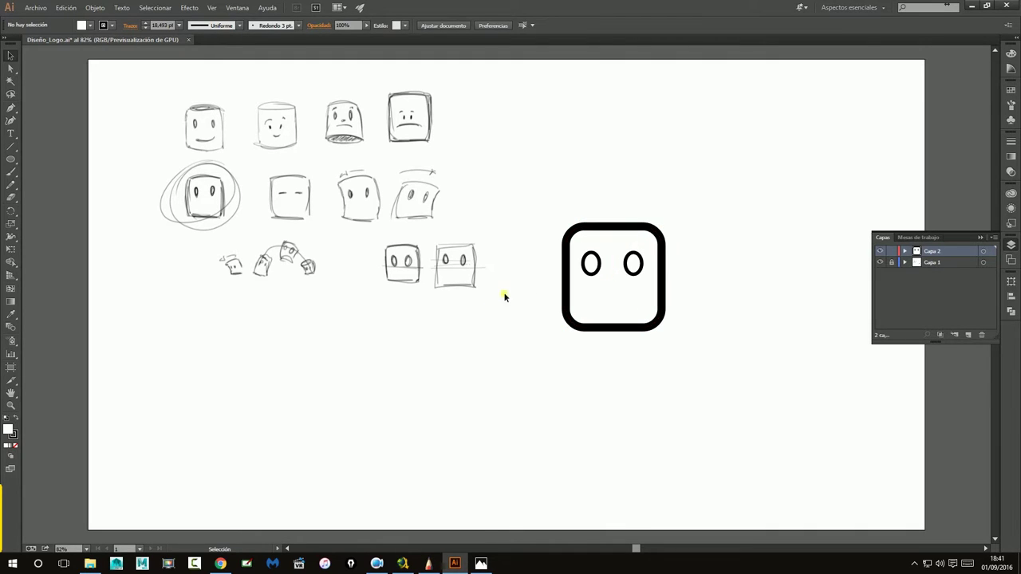
left_click(563, 275)
key("ctrl+z")
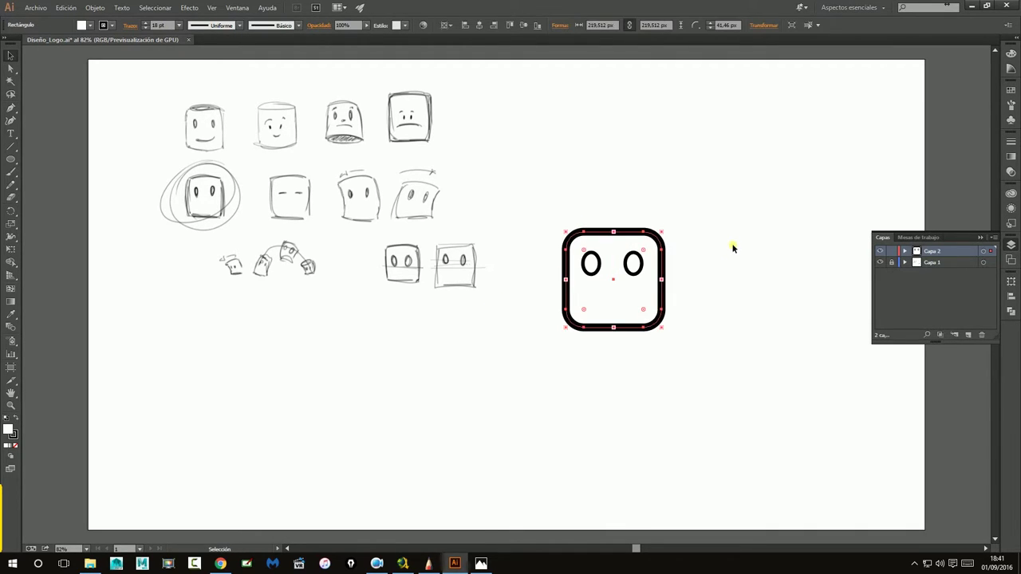
- Select the left and right eyes to check their placement, then deselect
left_click(731, 244)
left_click(590, 265)
left_click(633, 266, "shift")
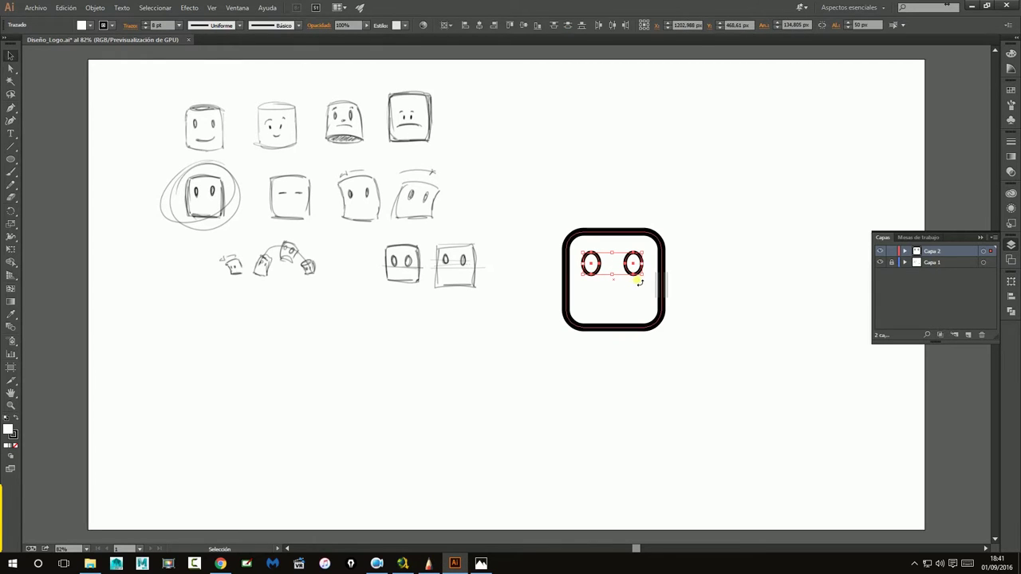
left_click(736, 268)
left_click(591, 267)
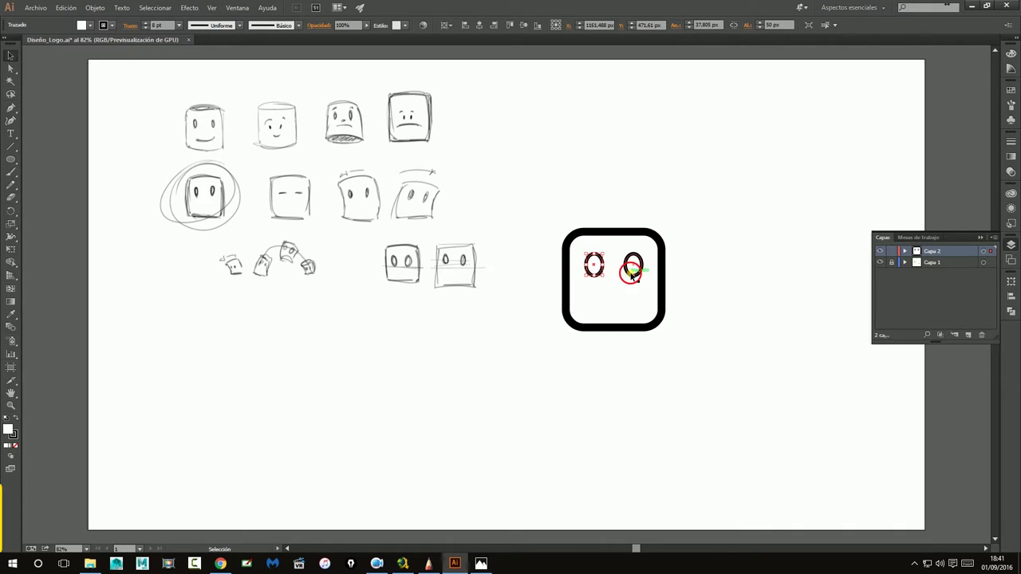
left_click(632, 271)
left_click(699, 269)
- Narrow the rounded square from its sides to about 203.66 px wide
left_click(663, 279)
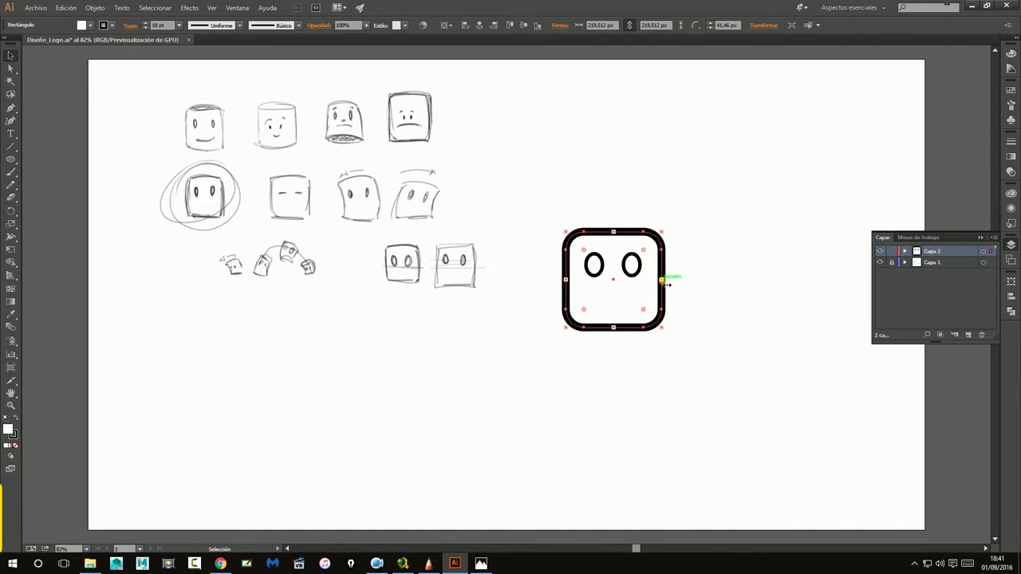
left_click_drag(662, 279, 658, 280)
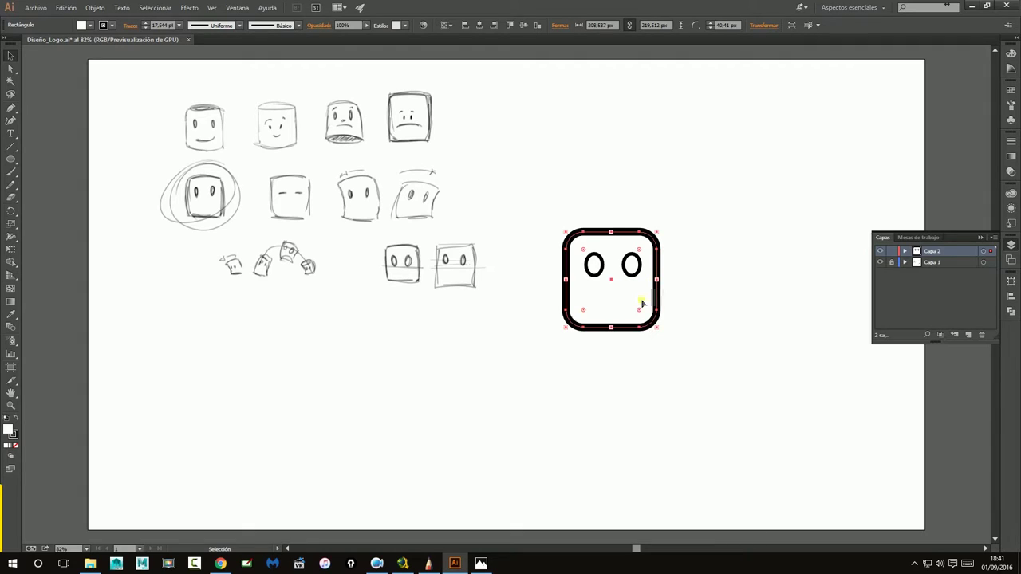
left_click_drag(565, 280, 566, 281)
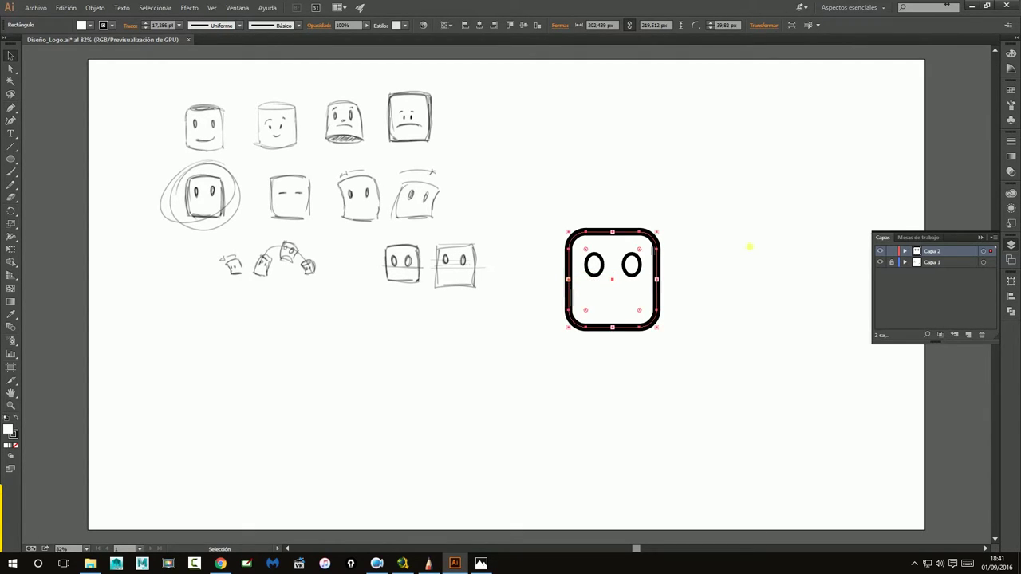
left_click(755, 246)
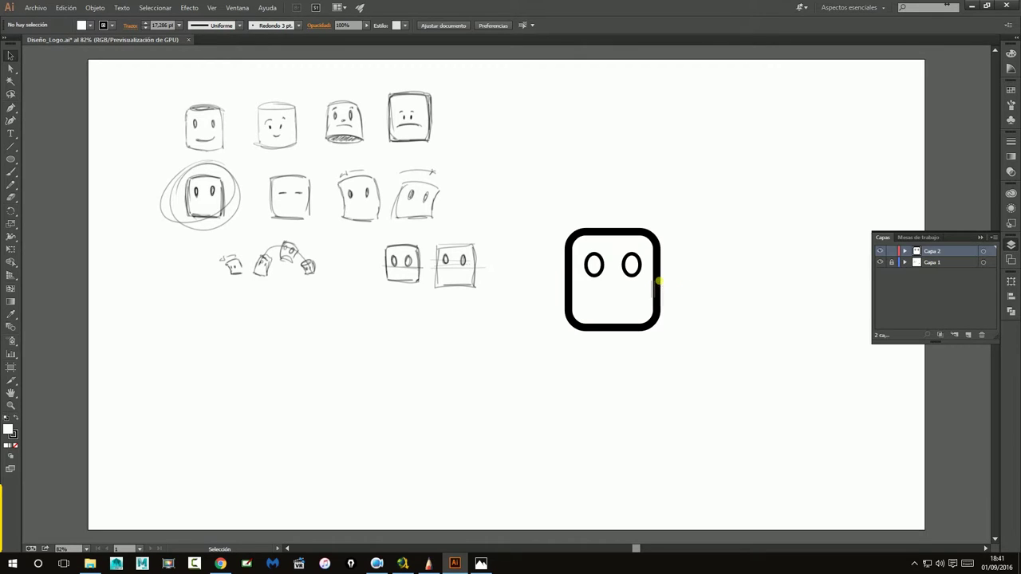
left_click(659, 281)
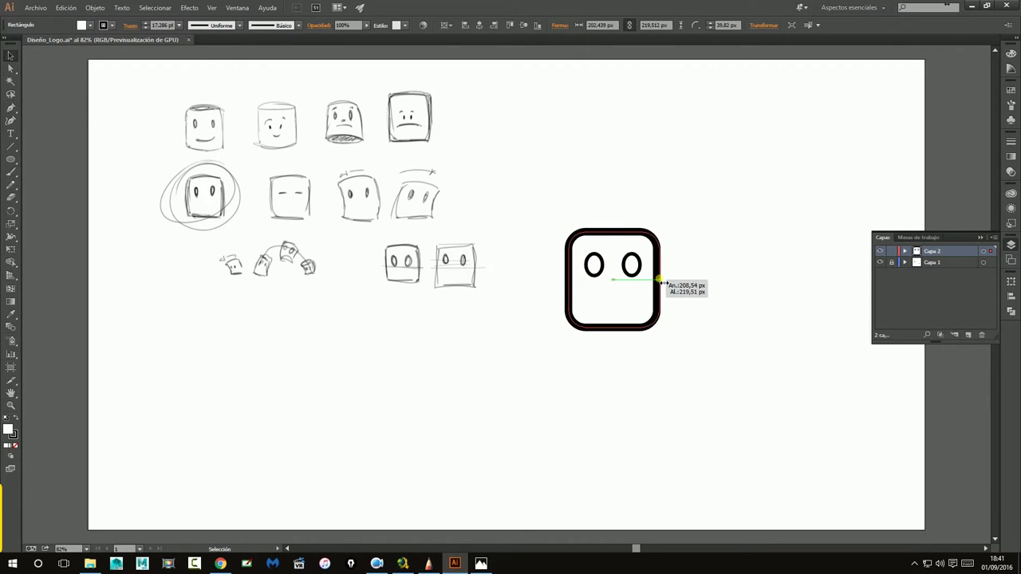
left_click_drag(659, 281, 662, 281)
left_click(724, 262)
left_click(654, 269)
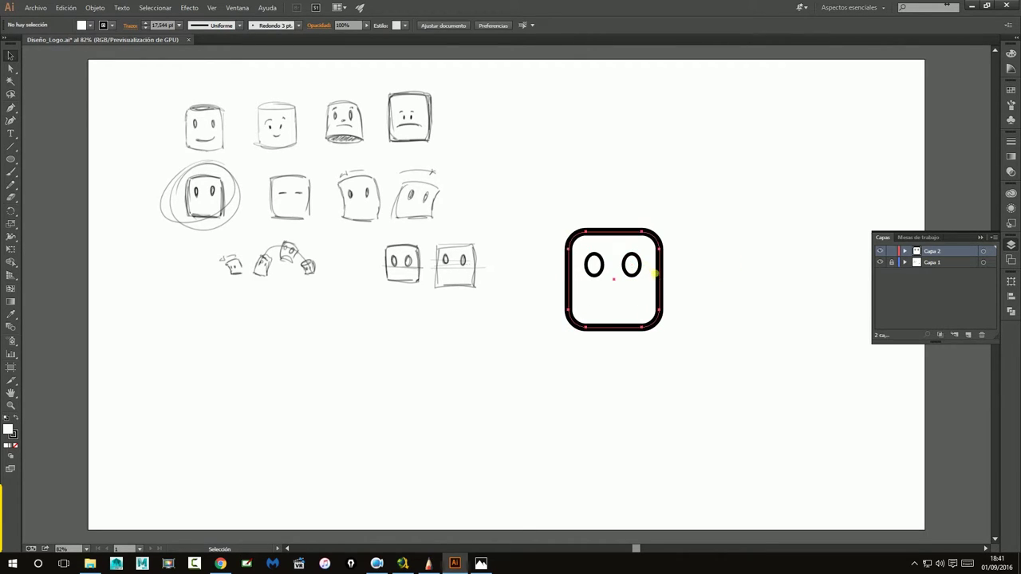
left_click_drag(664, 280, 660, 279)
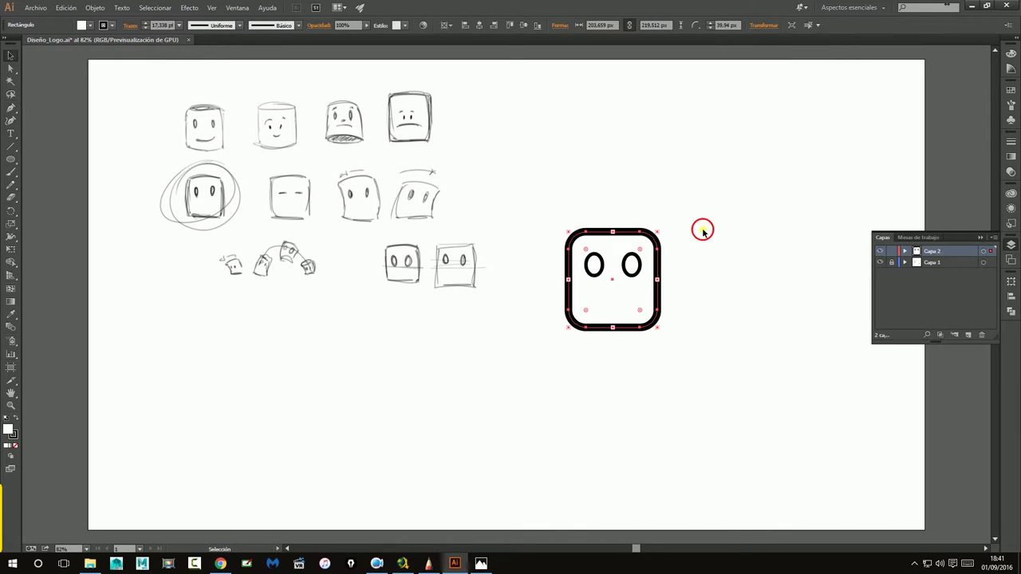
left_click(611, 272)
left_click(624, 267)
left_click(600, 272, "shift")
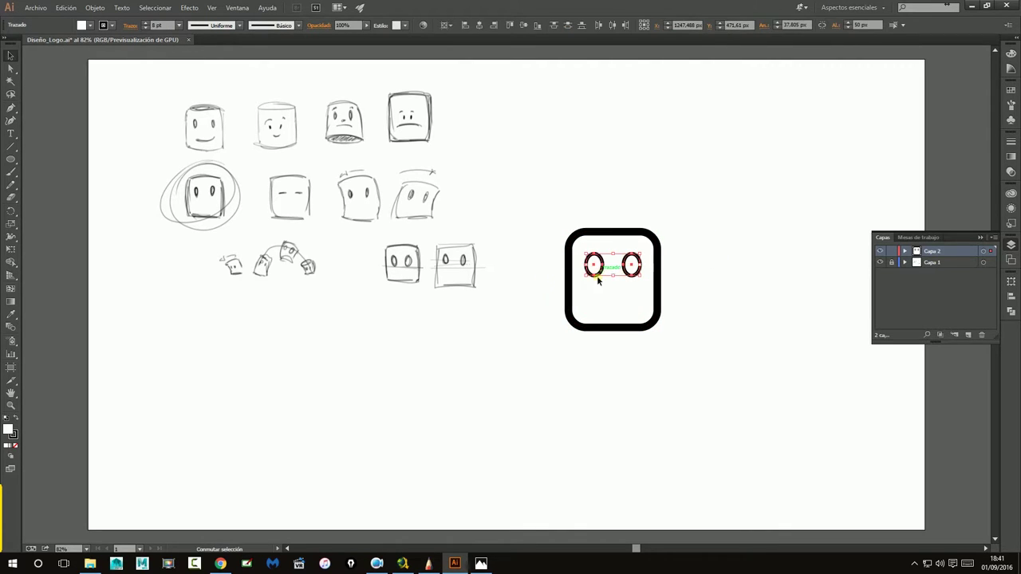
left_click(179, 25)
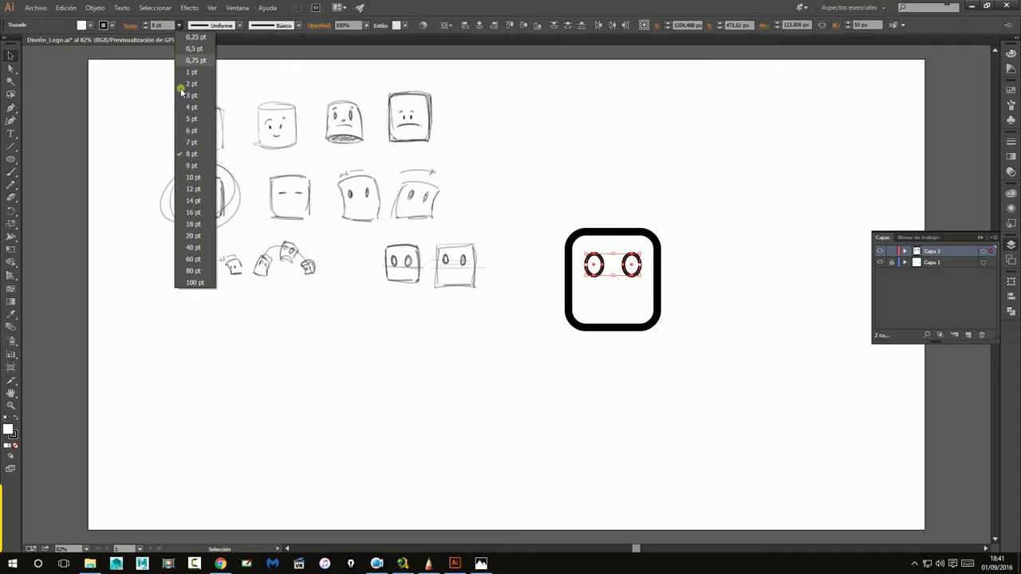
left_click(191, 165)
left_click(662, 162)
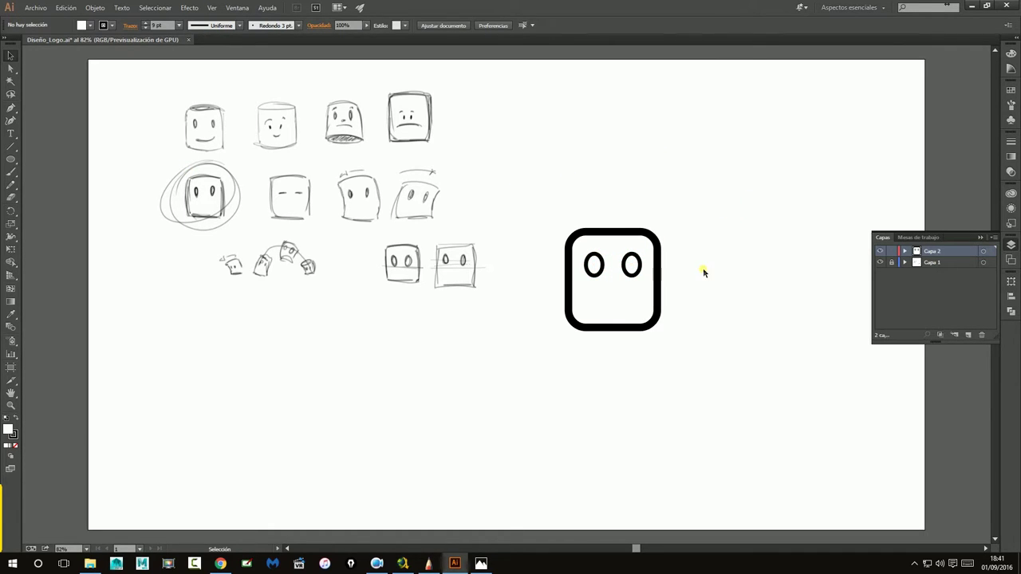
left_click(630, 268)
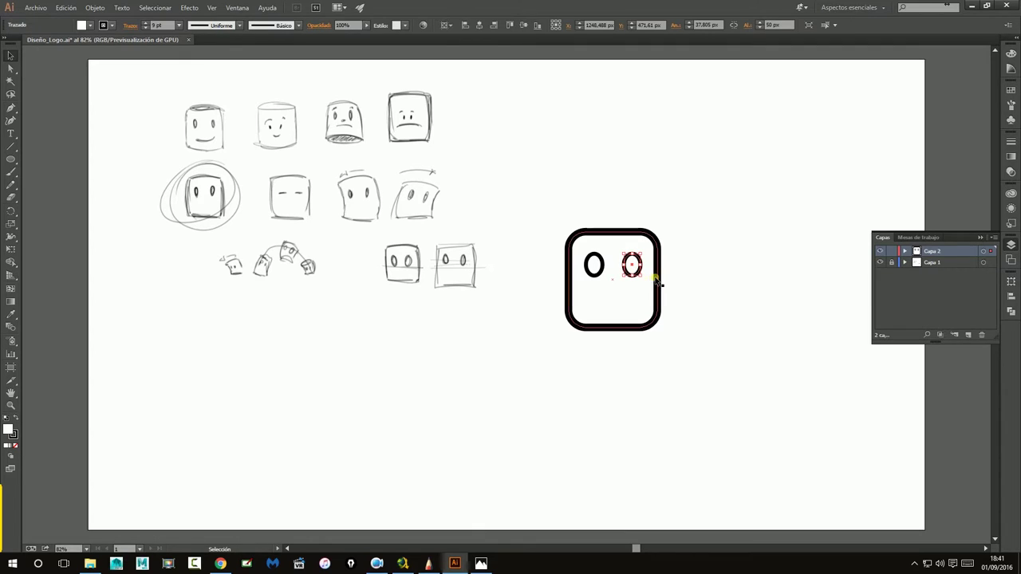
left_click(593, 265)
left_click(733, 213)
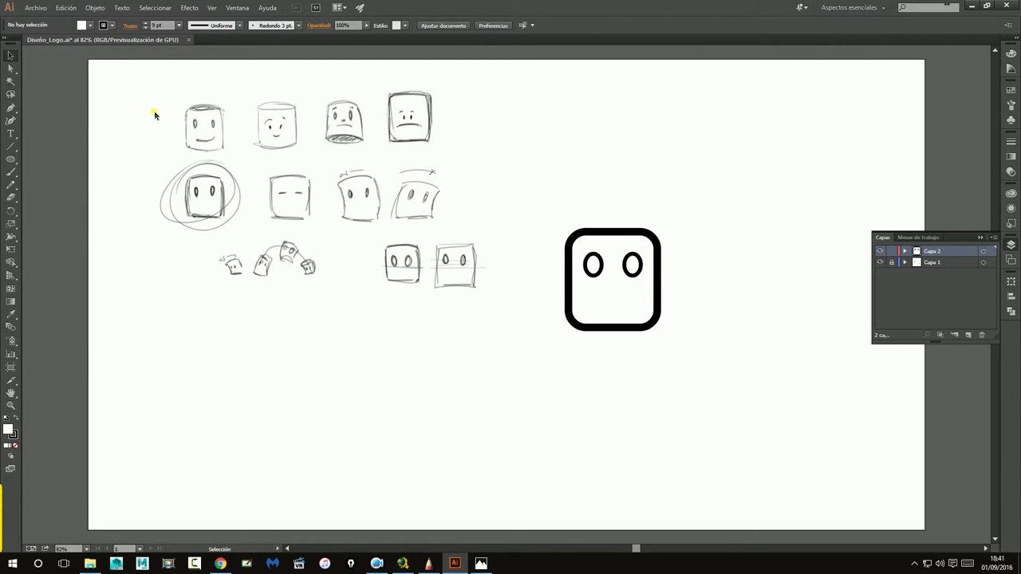
- Type the title 'El Chico Malvavisco' and move it under the face logo
left_click(10, 133)
left_click(520, 347)
type("El Chico Malvavisco")
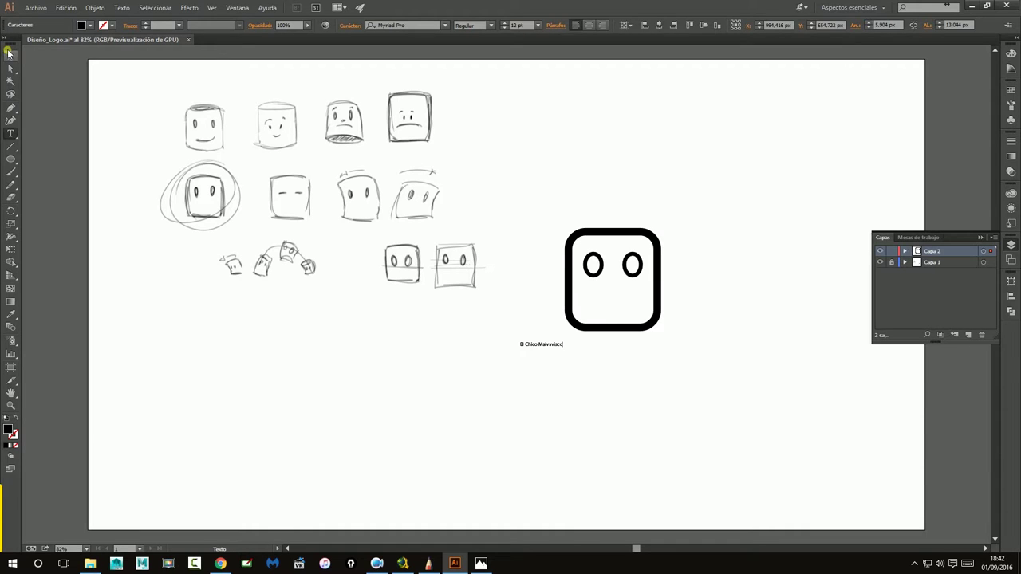
left_click(10, 55)
mouse_move(556, 346)
left_mouse_down()
mouse_move(687, 372)
mouse_move(665, 354)
left_mouse_up()
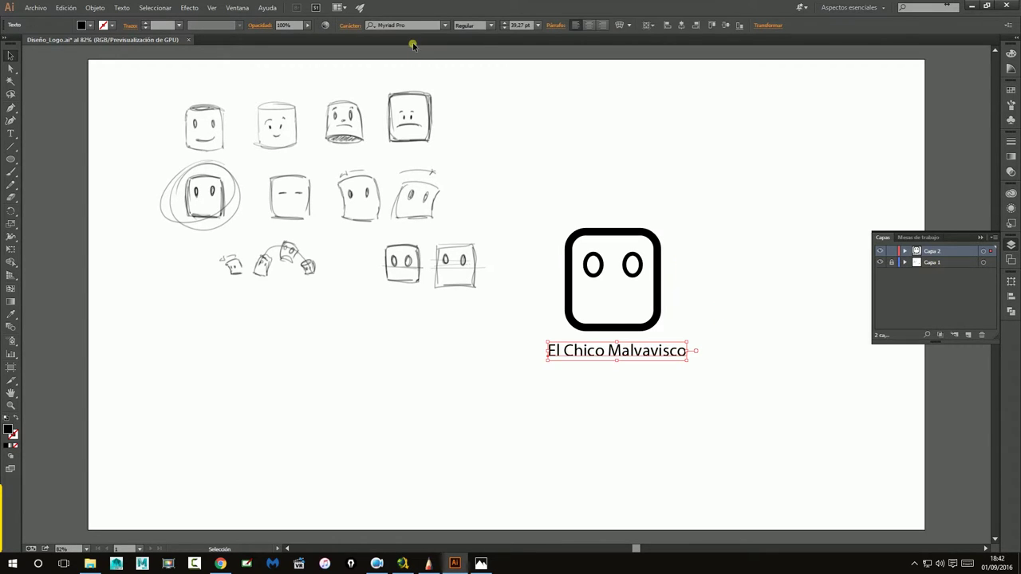
- Set the title in Futura Bold Condensed BT and centre it under the face
left_click(411, 25)
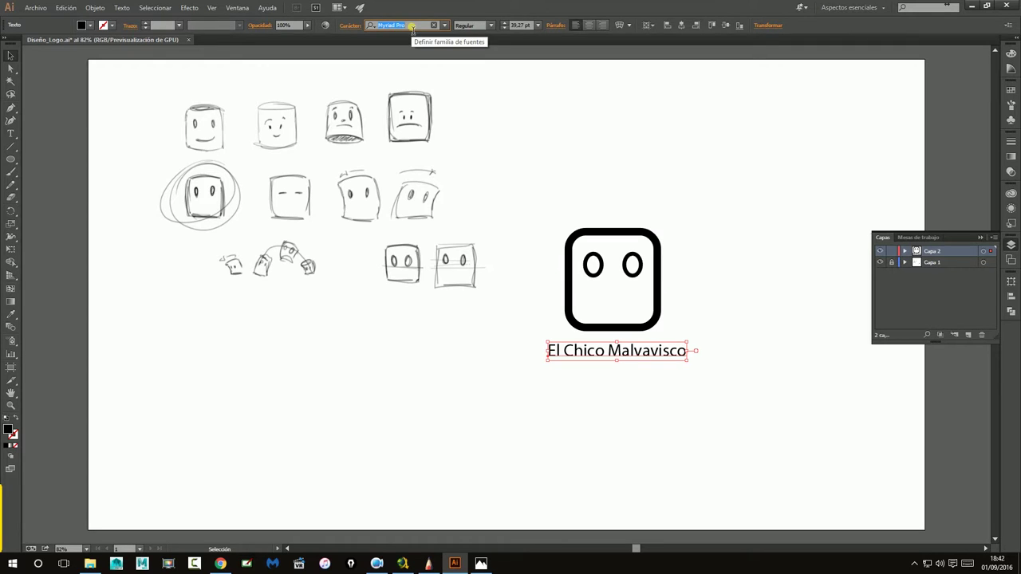
type("Futu")
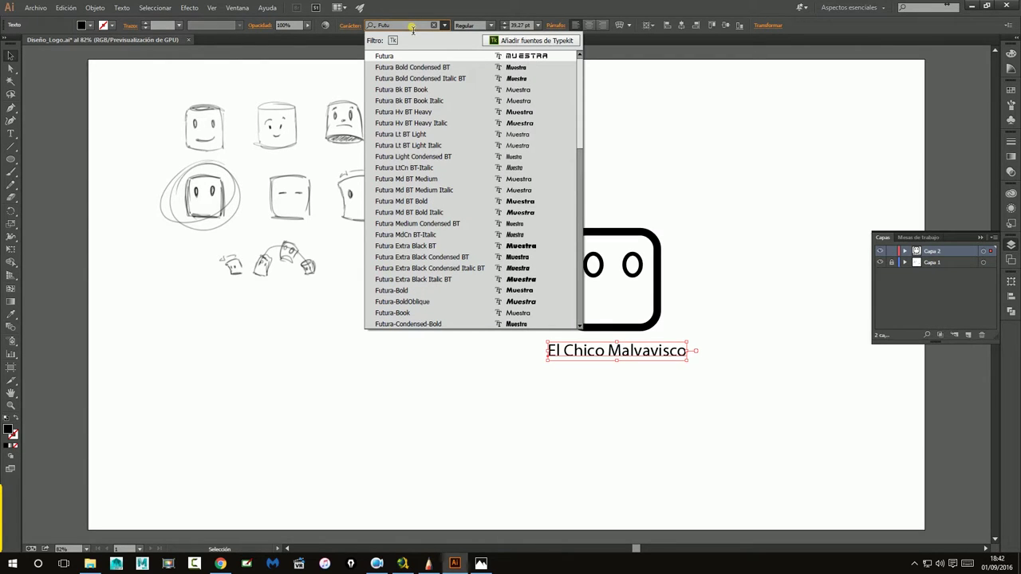
left_click(413, 67)
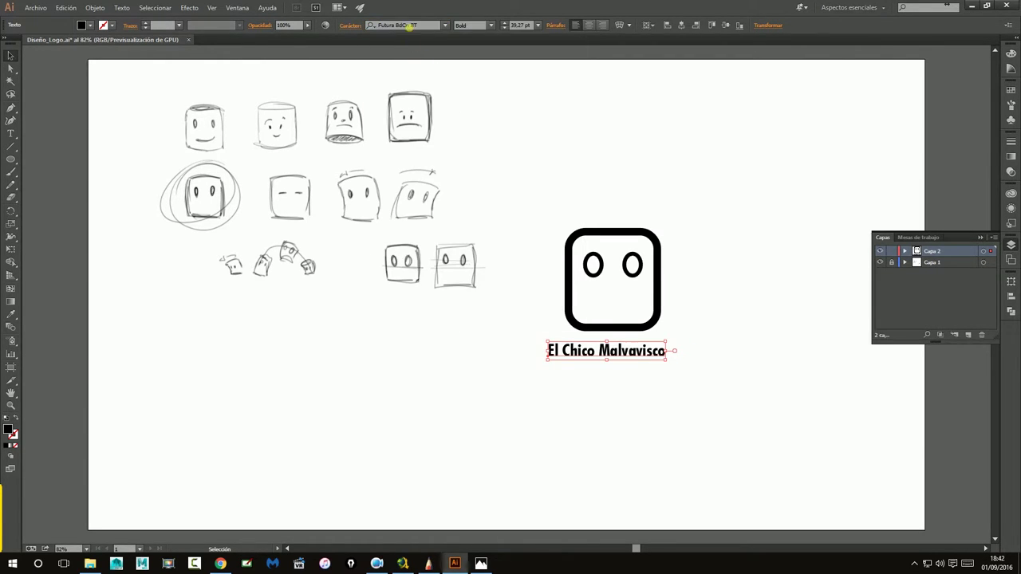
left_click(773, 347)
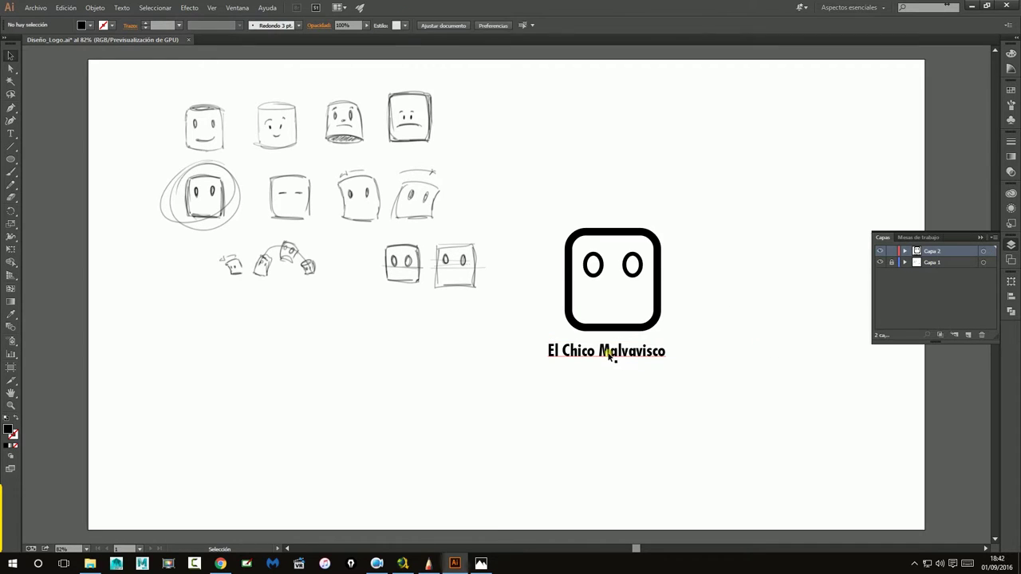
left_click_drag(607, 350, 616, 350)
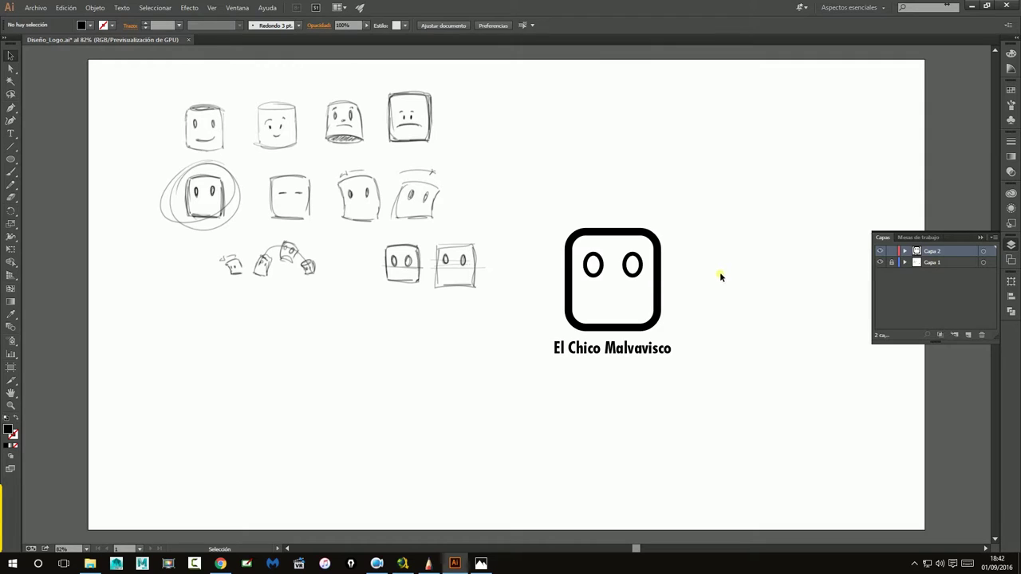
left_click(748, 282)
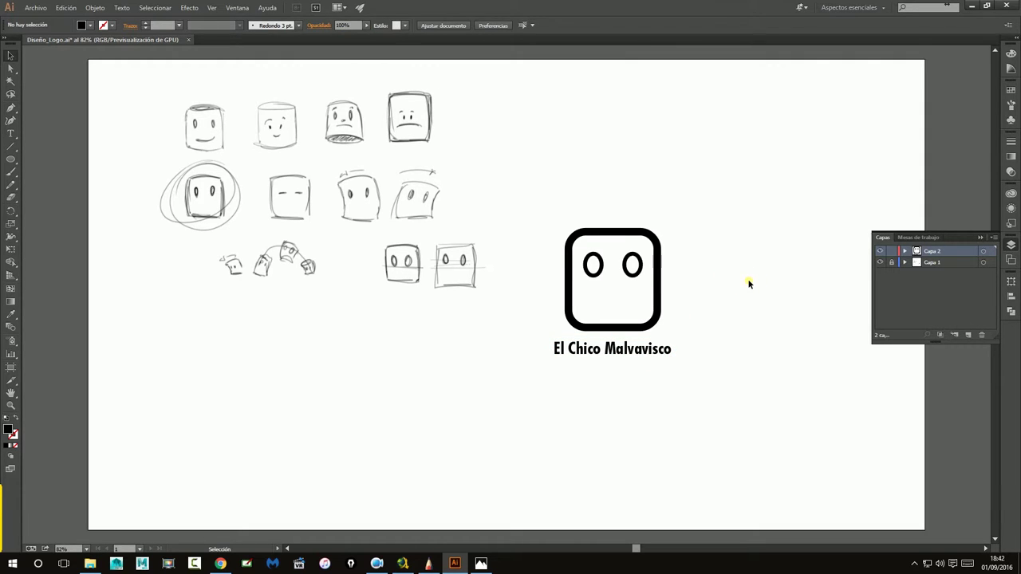
- Fine-tune the rounded square's right edge width
left_click(659, 301)
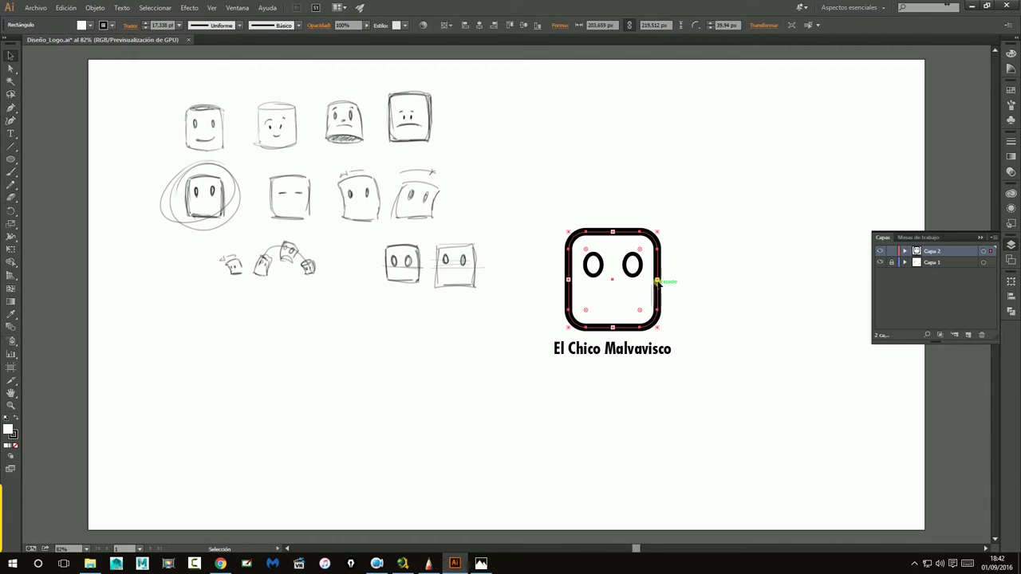
left_click_drag(661, 280, 665, 280)
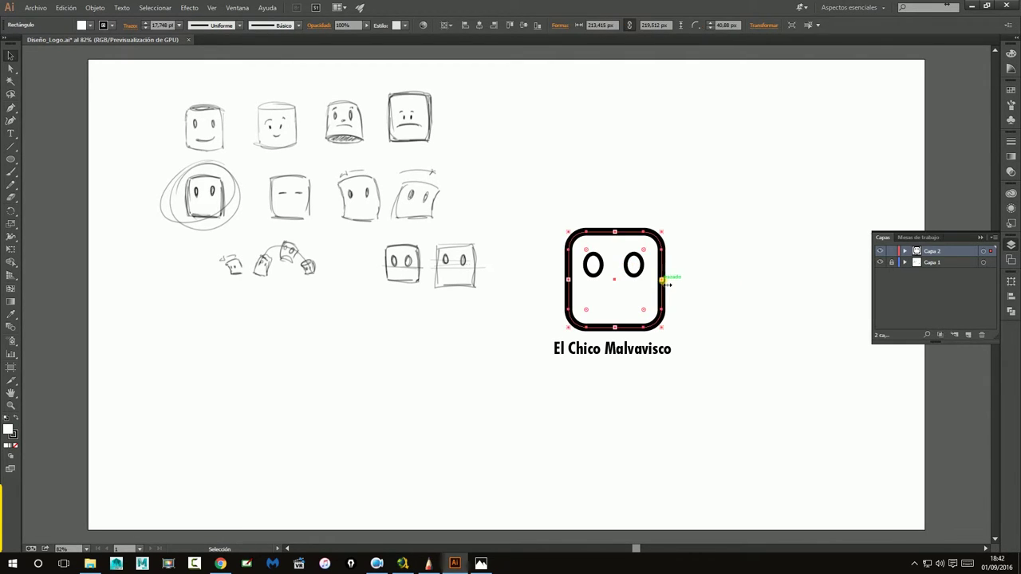
left_click_drag(666, 283, 661, 282)
left_click(701, 276)
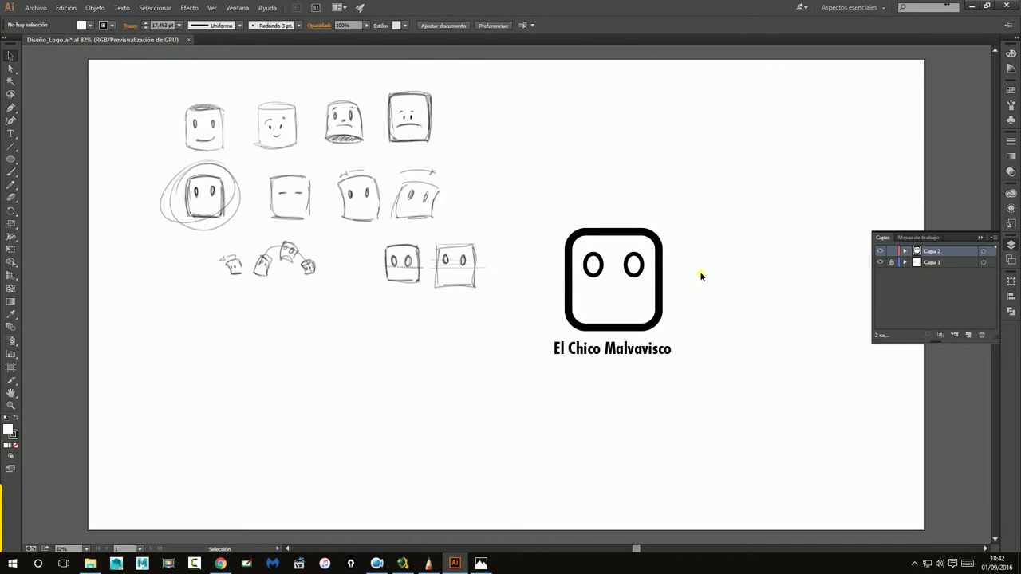
- Scale the title up to 47.09 pt and settle it beneath the face
left_click(656, 357)
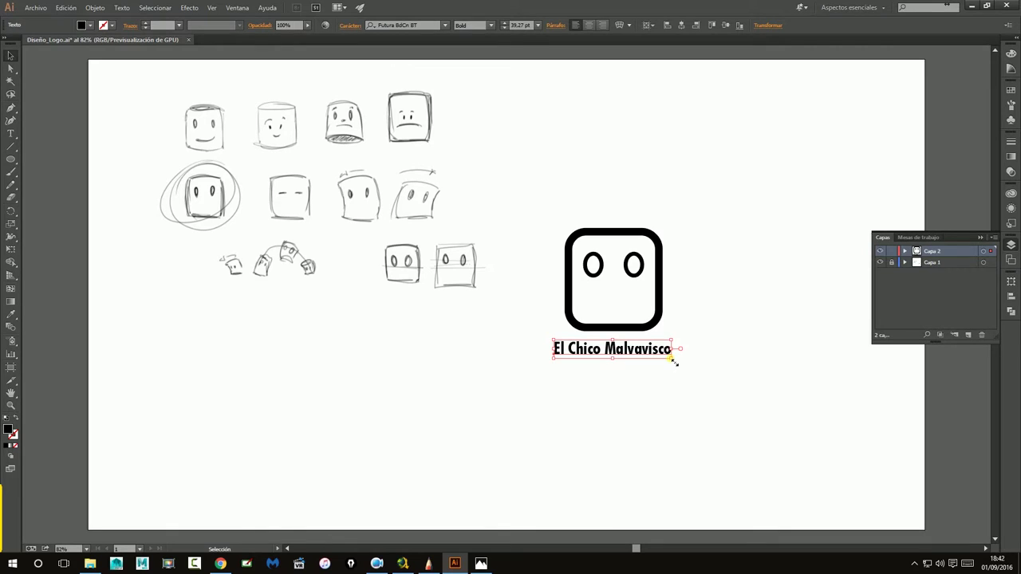
mouse_move(673, 359)
left_mouse_down()
mouse_move(697, 362)
mouse_move(654, 327)
left_mouse_up()
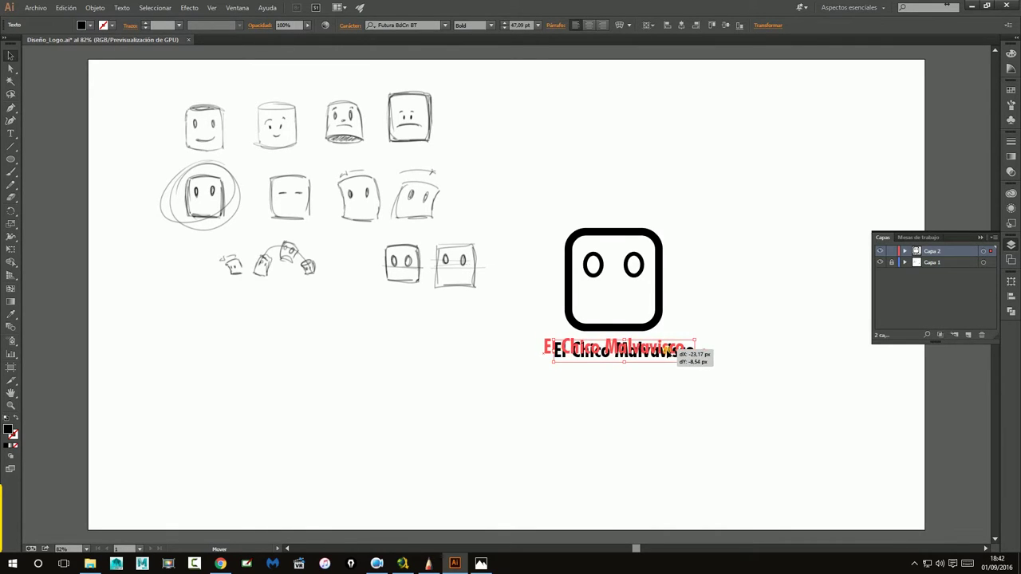
left_click(718, 322)
left_click_drag(666, 351, 667, 356)
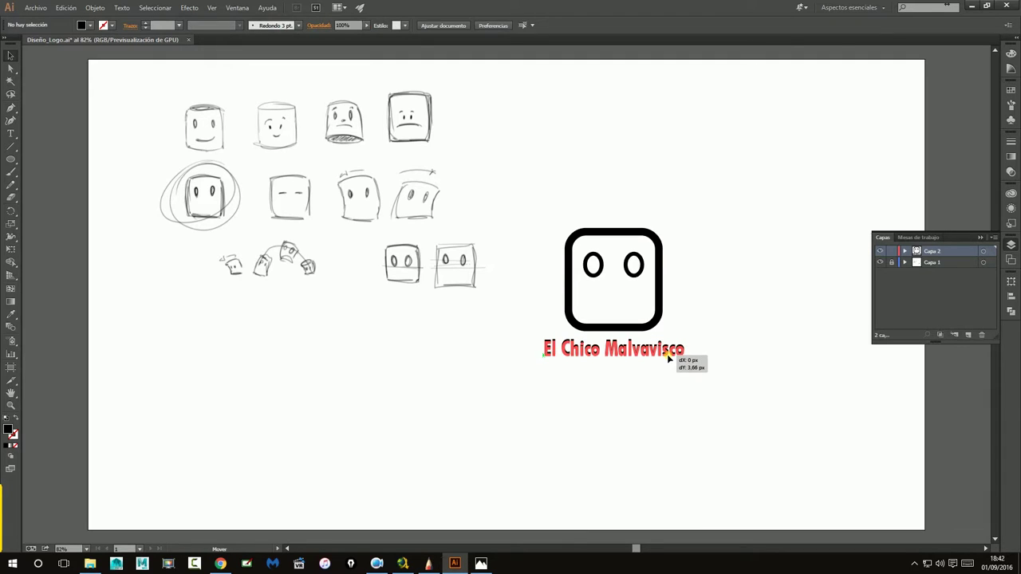
- Move the face logo and title together up and to the right
left_click_drag(502, 185, 723, 393)
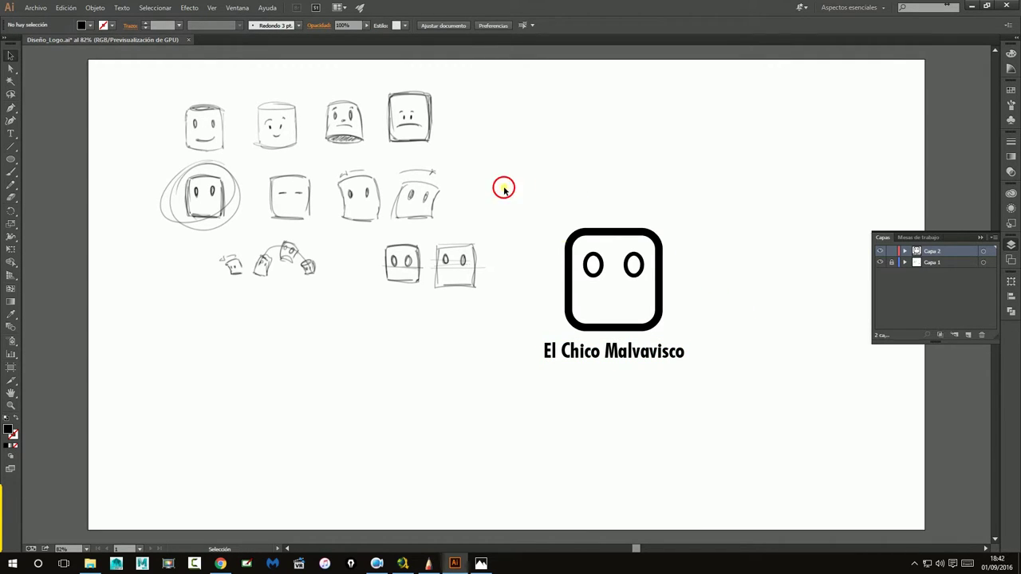
left_click_drag(638, 303, 670, 207)
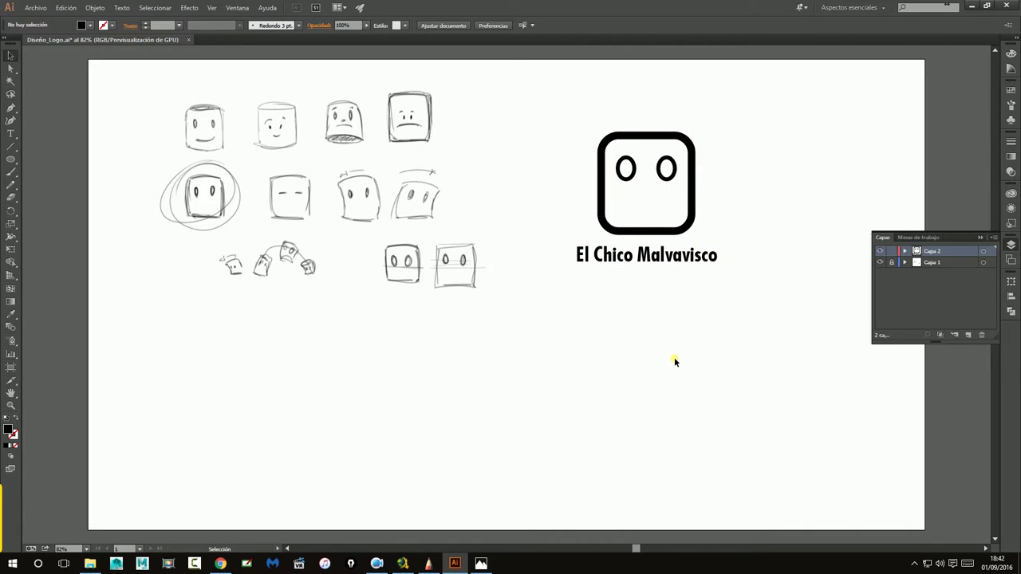
left_click(621, 259)
left_click(636, 331)
left_click(621, 263)
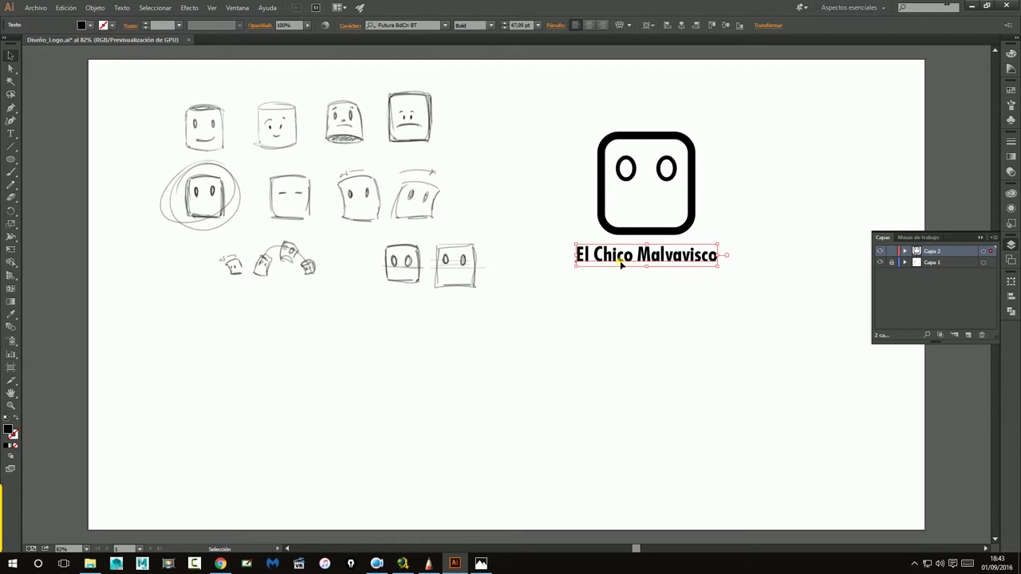
left_click_drag(622, 265, 621, 298)
double_click(598, 289)
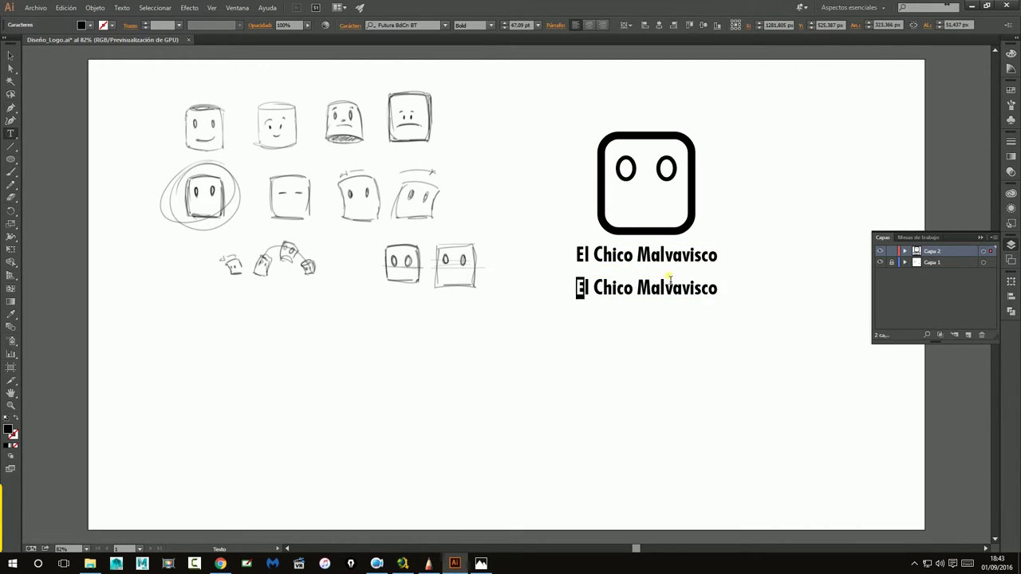
key("ctrl+a")
type("www")
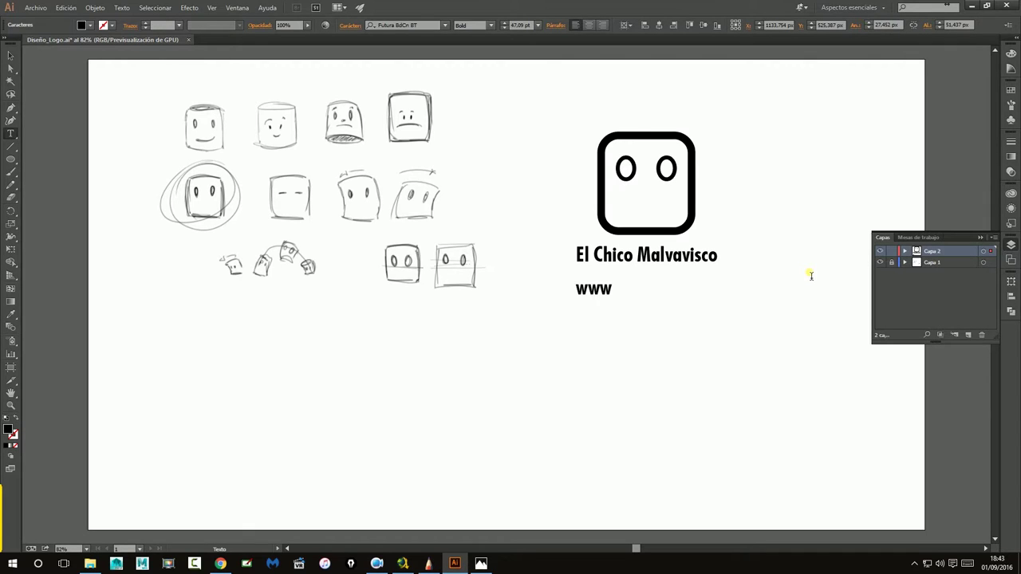
type(".lapa")
key("BackSpace")
key("BackSpace")
key("BackSpace")
key("BackSpace")
type("elchicomal")
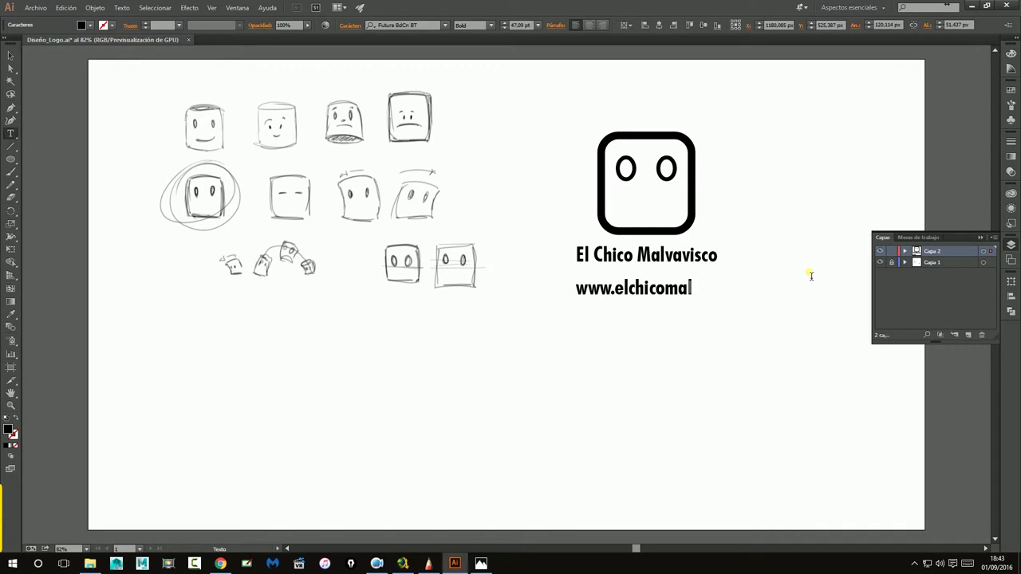
type("vavisco.c")
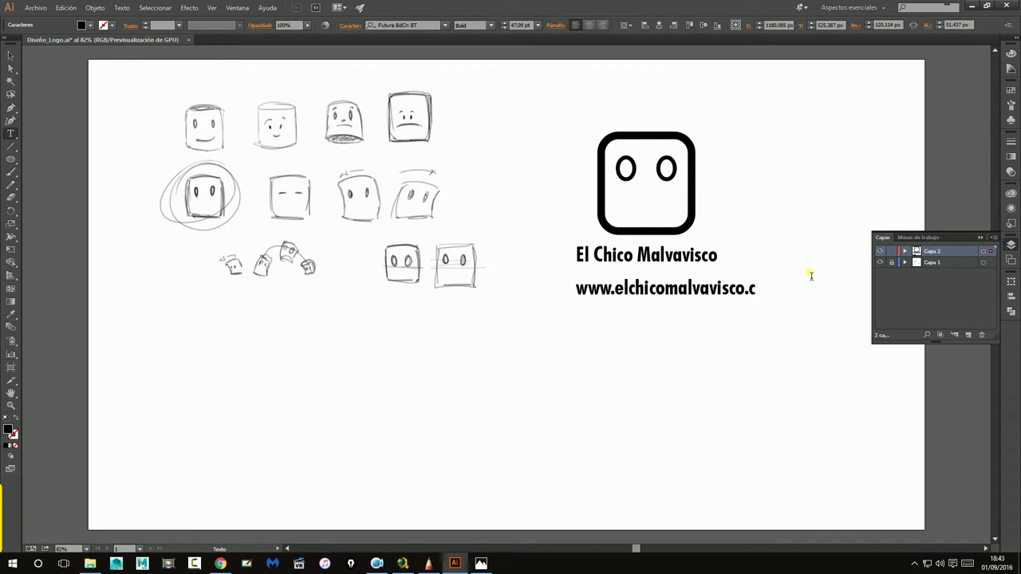
type("om")
- Place the URL line directly beneath the title and copy it below
left_click(10, 55)
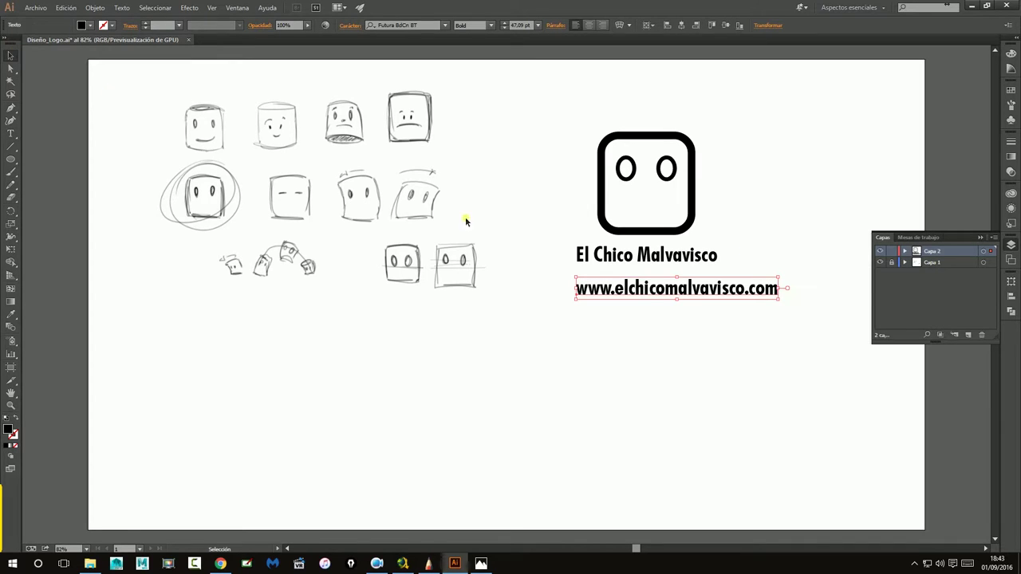
mouse_move(648, 294)
left_mouse_down()
mouse_move(617, 284)
mouse_move(620, 311)
left_mouse_up()
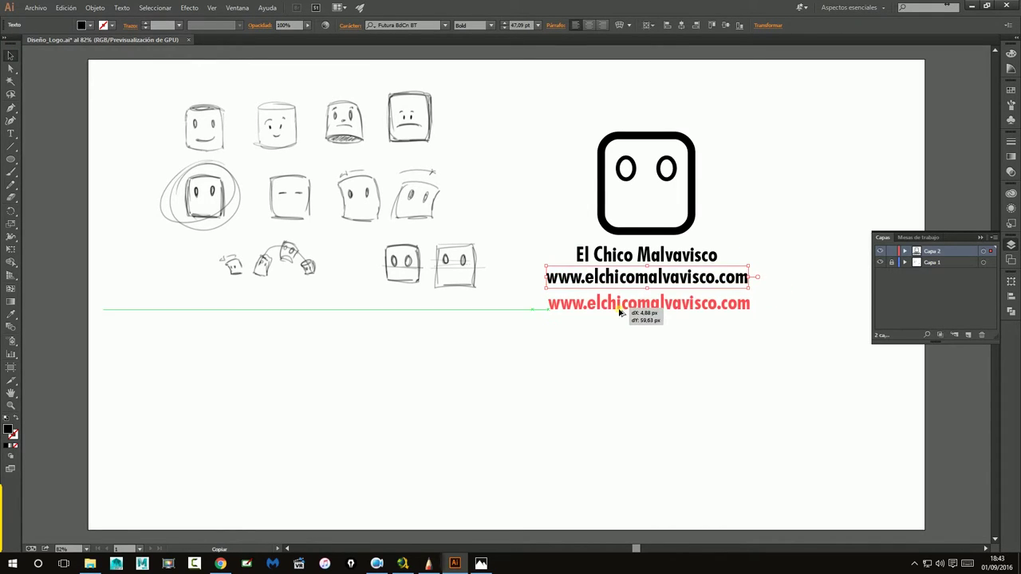
key("t")
left_click_drag(550, 301, 839, 316)
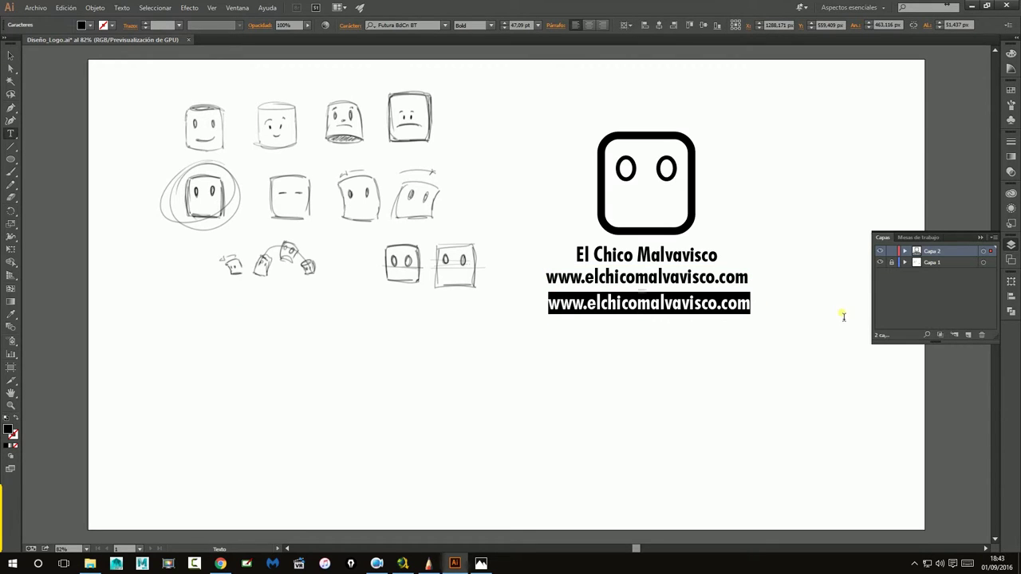
- Retype the copied line as 'Escuela online 3D' and centre it under the URL
type("Es")
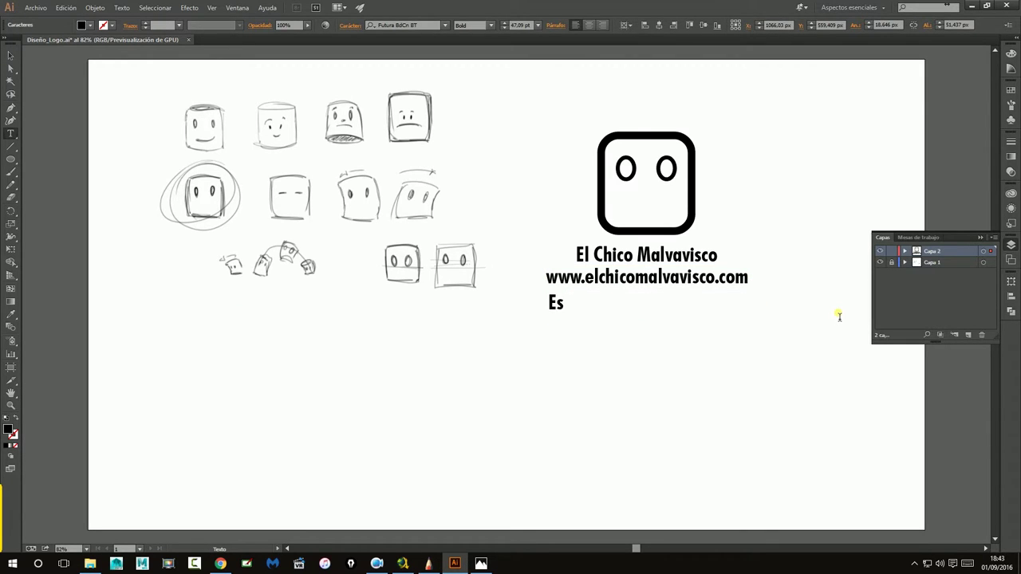
type("cuela online 3")
type("D")
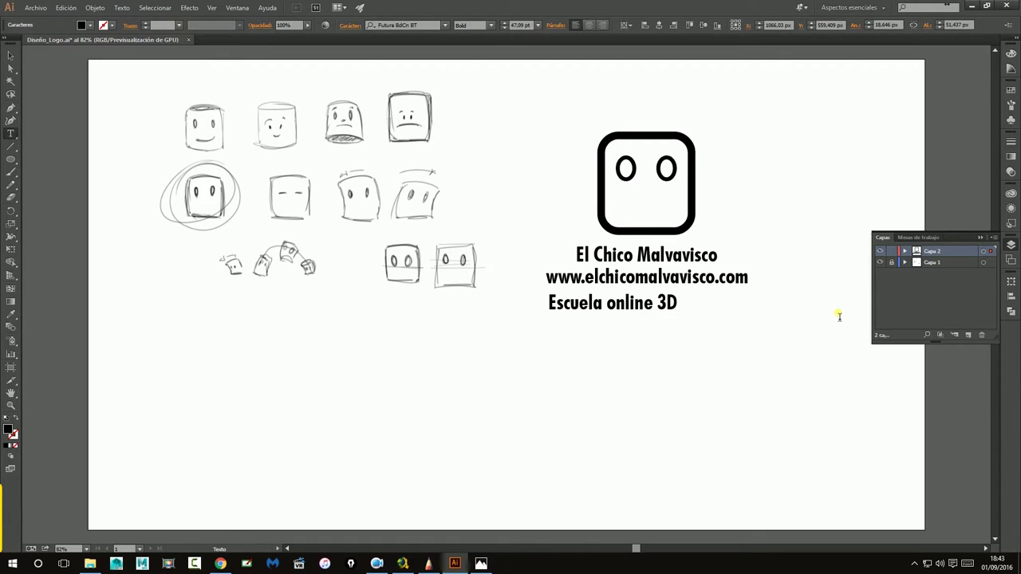
left_click(11, 55)
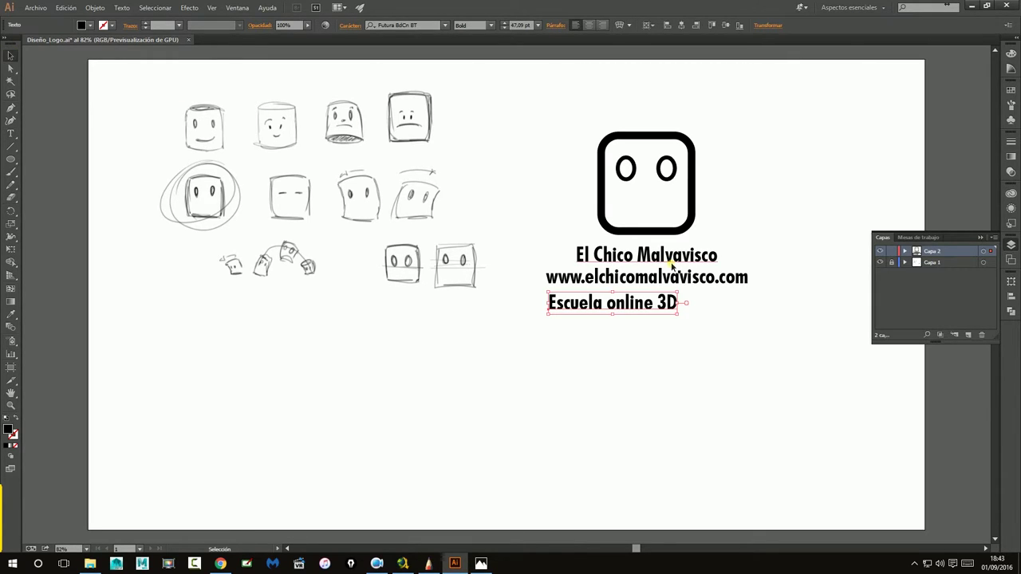
left_click_drag(640, 301, 683, 301)
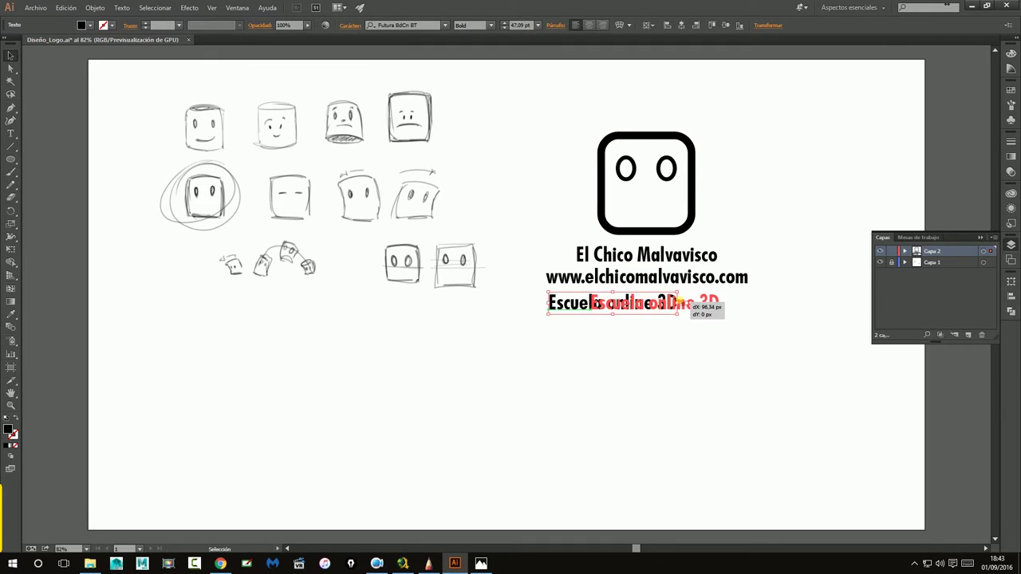
left_click(691, 289)
- Change the tagline's font to the light condensed Futura LtCn BT
left_click(677, 277)
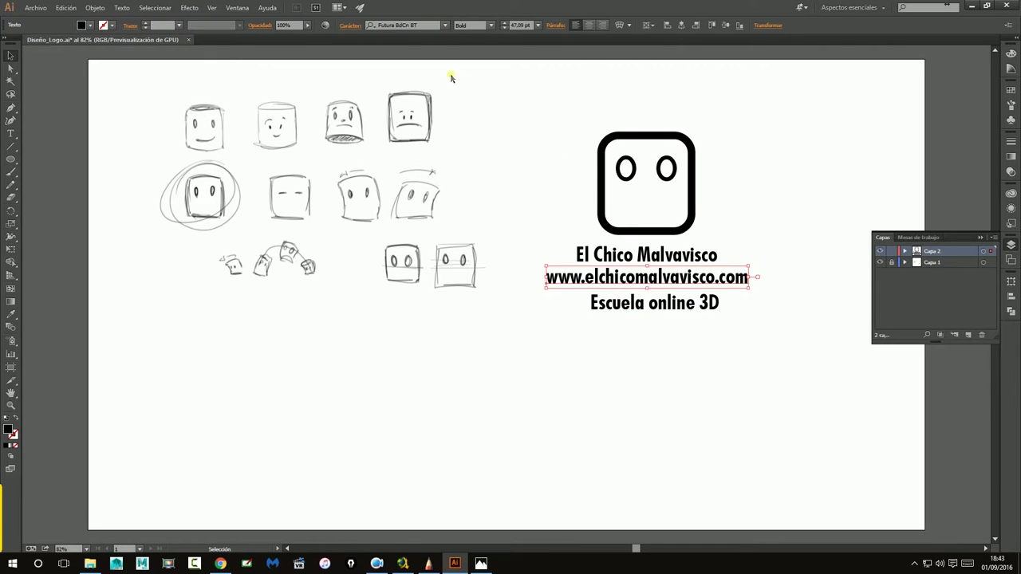
left_click(650, 305)
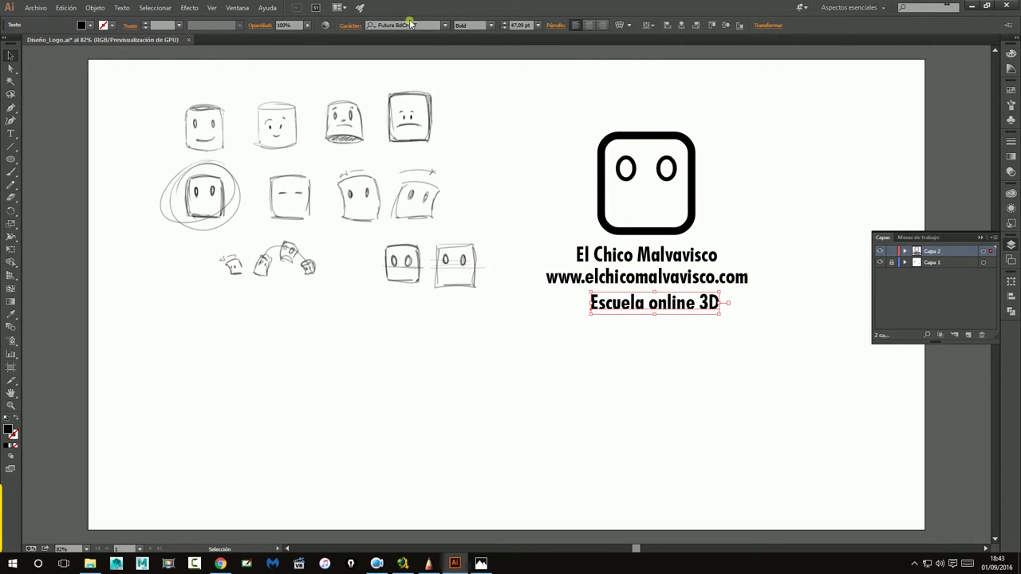
left_click(411, 24)
key("Down")
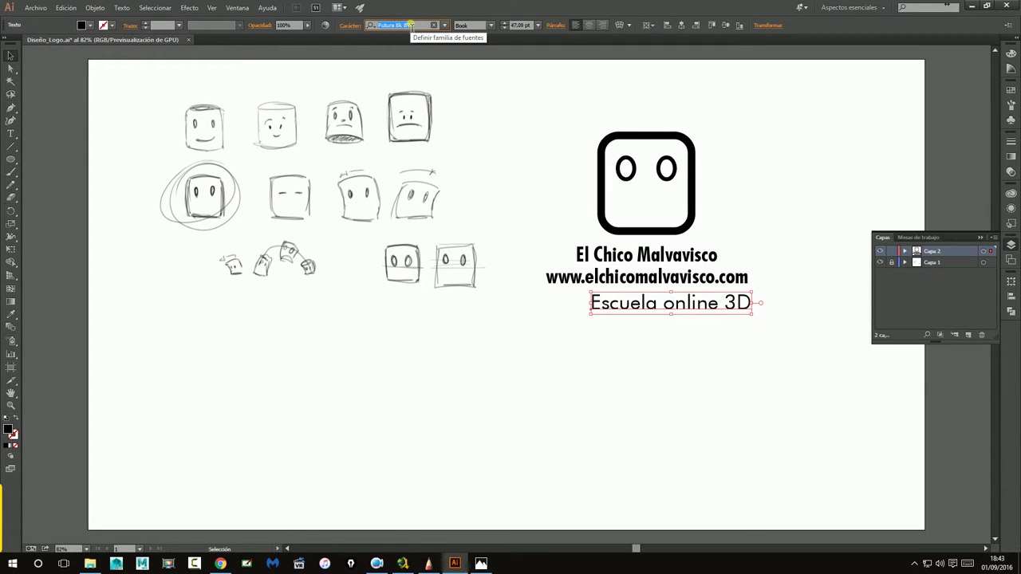
key("Down")
key("Down")
key("Down")
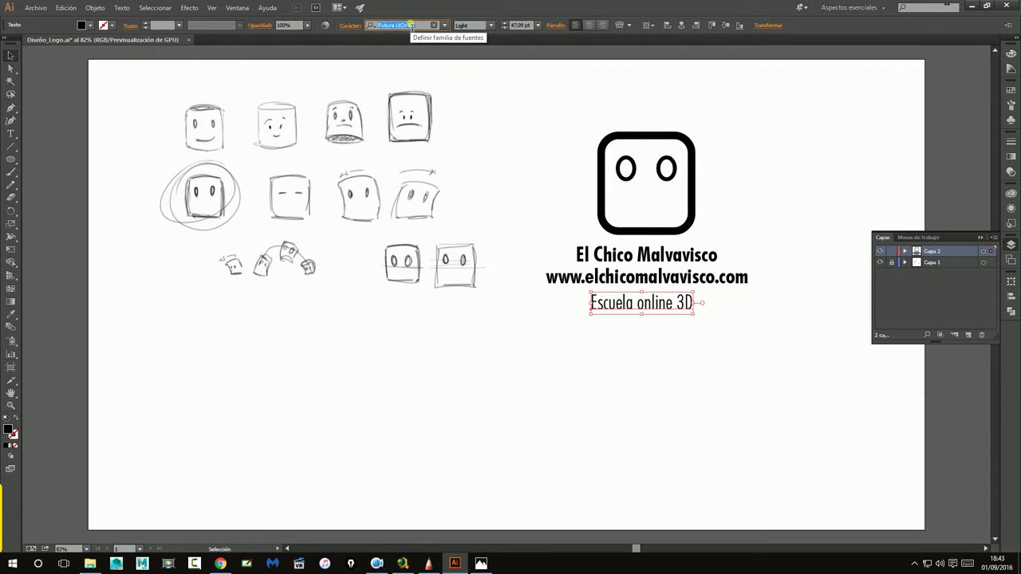
left_click(746, 373)
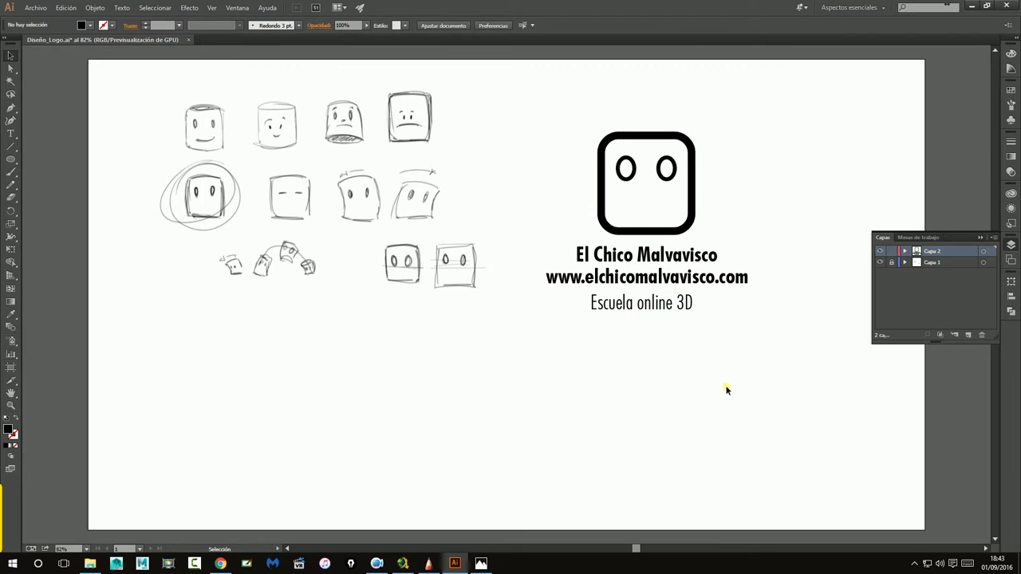
- Stack the URL directly under the face, with the Escuela online 3D tagline beneath it
left_click_drag(678, 279, 678, 448)
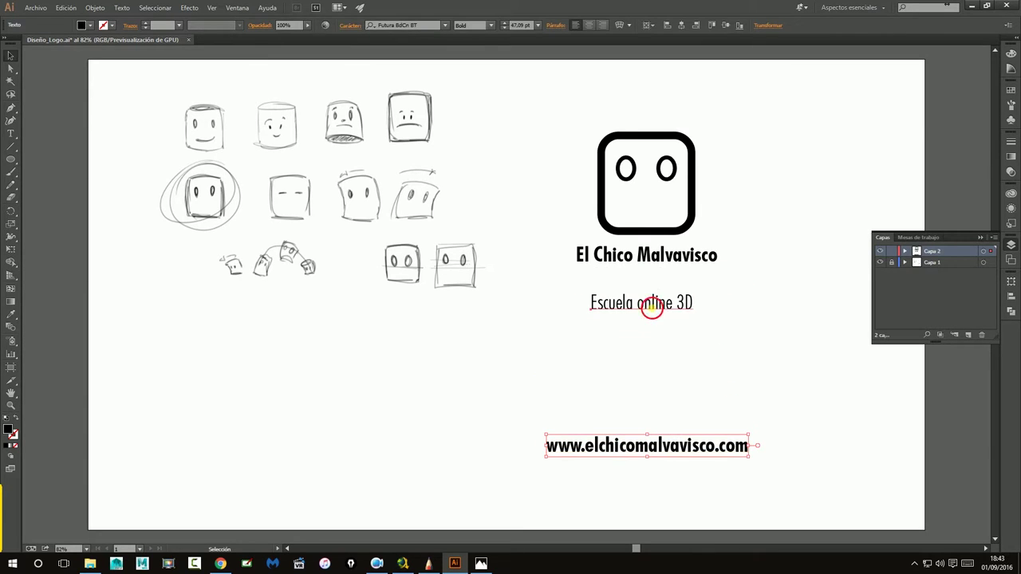
mouse_move(651, 307)
left_mouse_down()
mouse_move(659, 279)
mouse_move(400, 376)
left_mouse_up()
left_click(735, 319)
left_click_drag(564, 436, 600, 256)
left_click(665, 333)
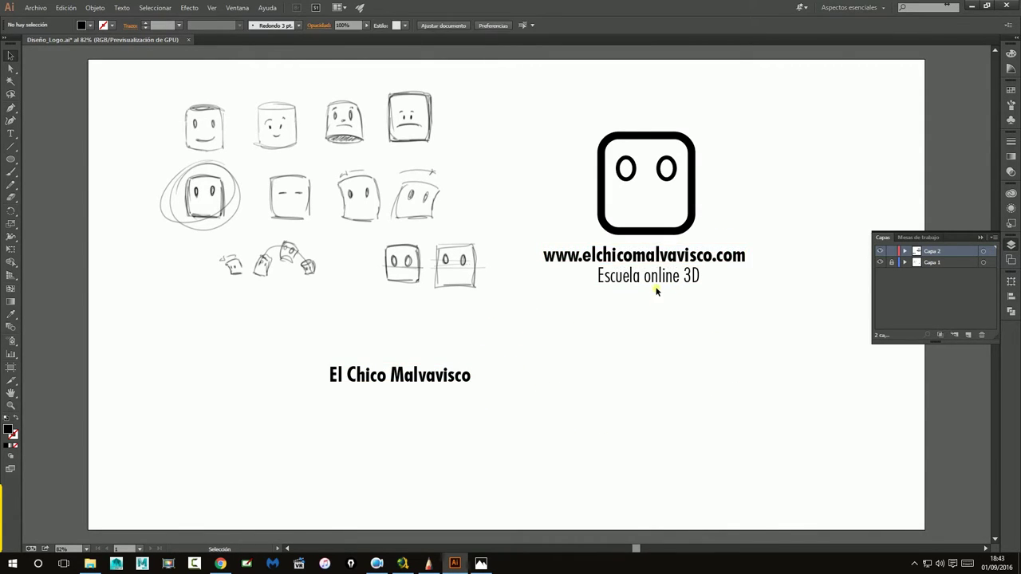
- Shift the face, URL and tagline group to the right
left_click(648, 277)
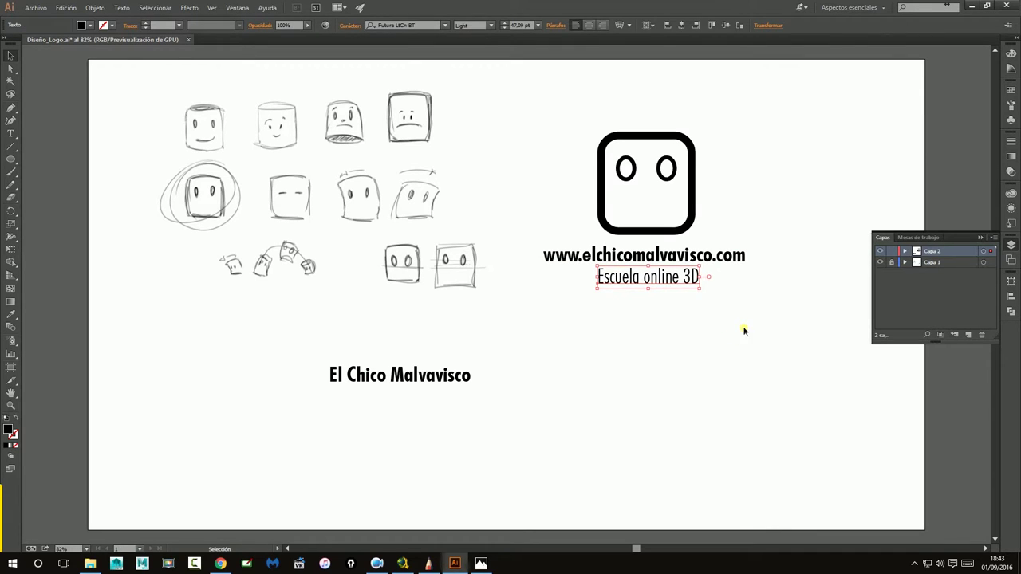
left_click(742, 331)
left_click_drag(496, 93, 758, 319)
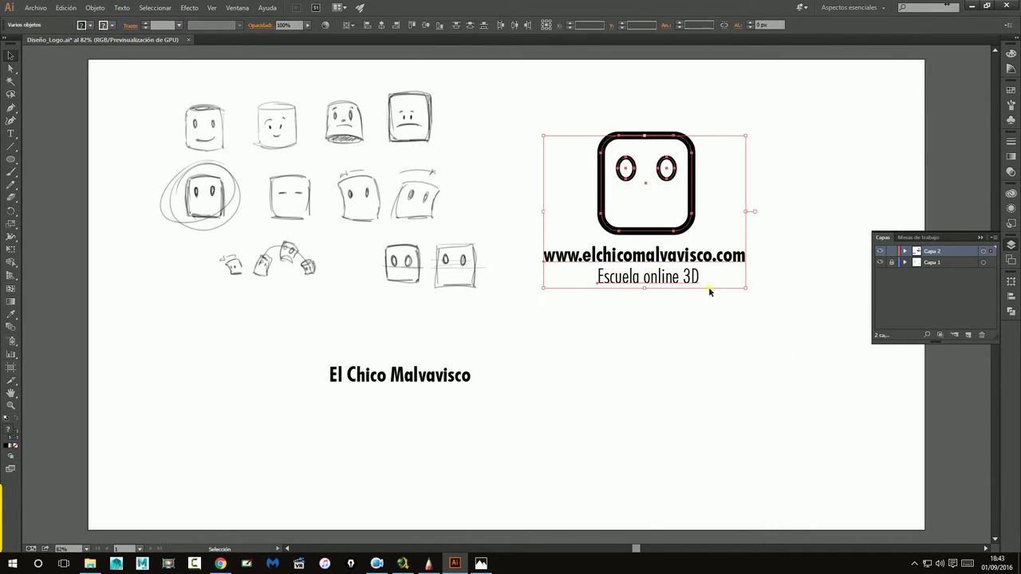
left_click_drag(647, 257, 722, 257)
left_click(748, 397)
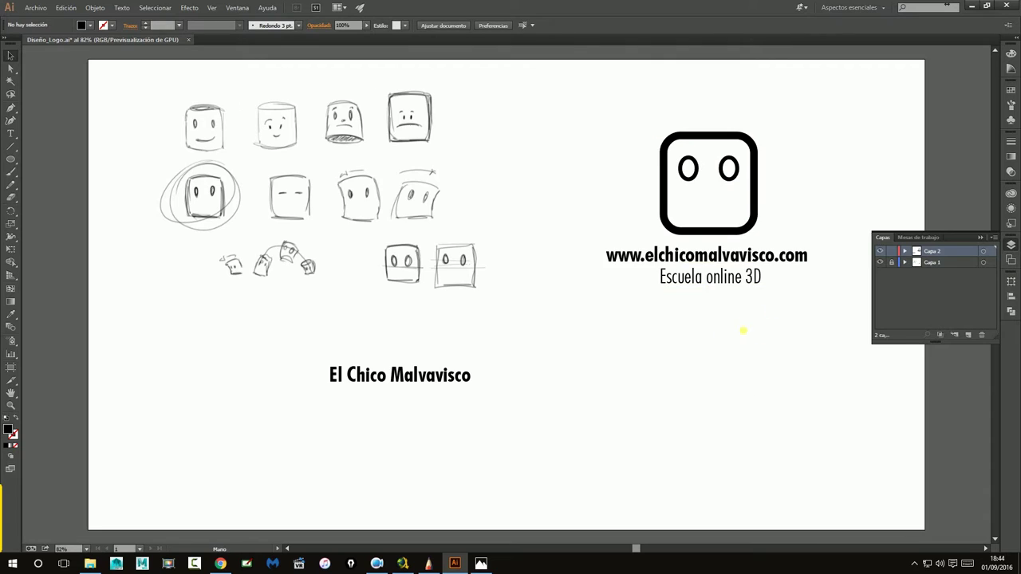
- Delete the El Chico Malvavisco title and hide the Capa 1 sketch layer
left_click_drag(741, 333, 691, 338)
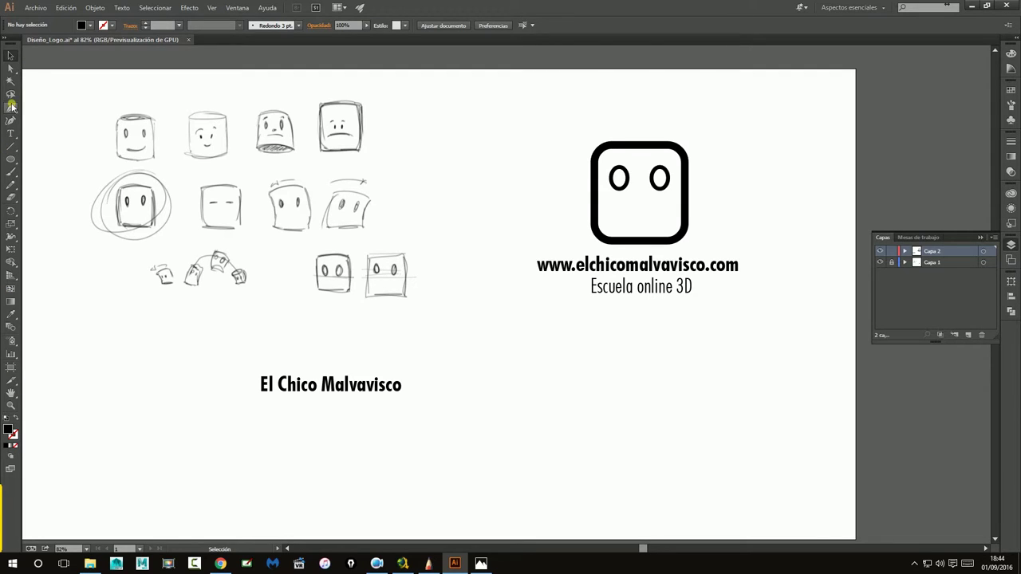
left_click(348, 391)
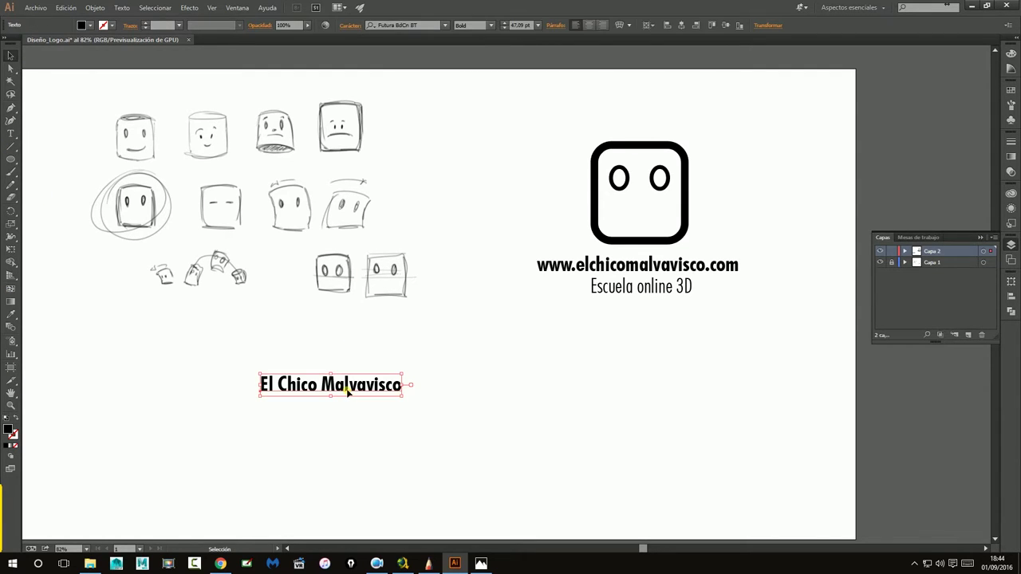
key("Delete")
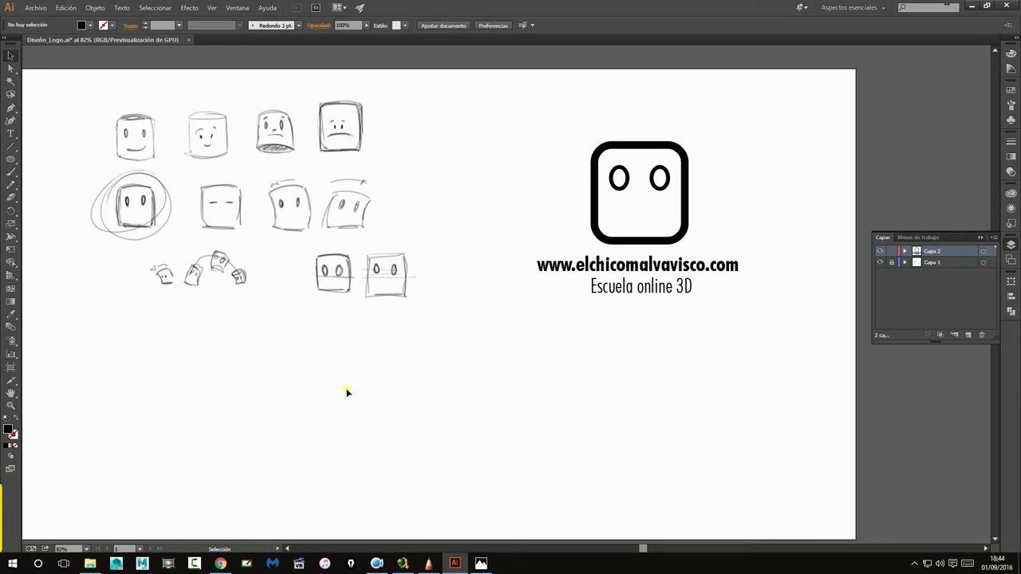
left_click(880, 261)
left_click_drag(509, 108, 817, 386)
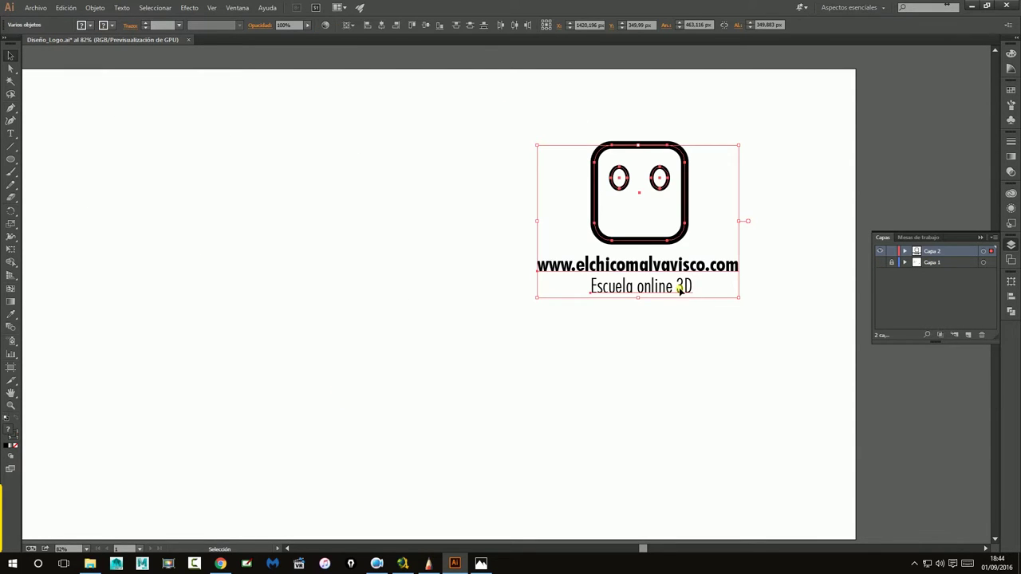
- Move the face logo with its URL and tagline up and right, then nudge it slightly left
left_click_drag(685, 287, 719, 265)
left_click(701, 354)
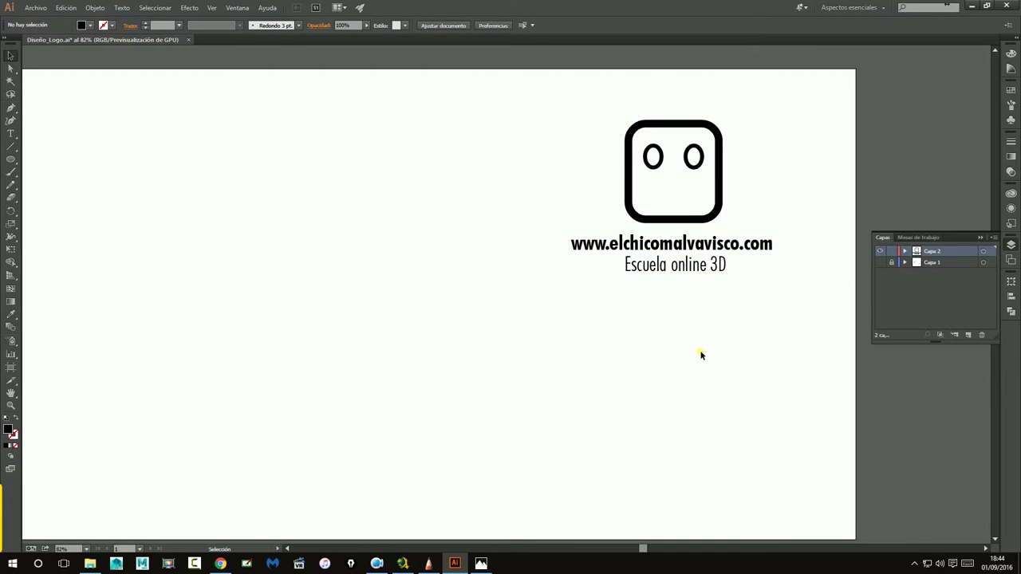
key("ctrl+0")
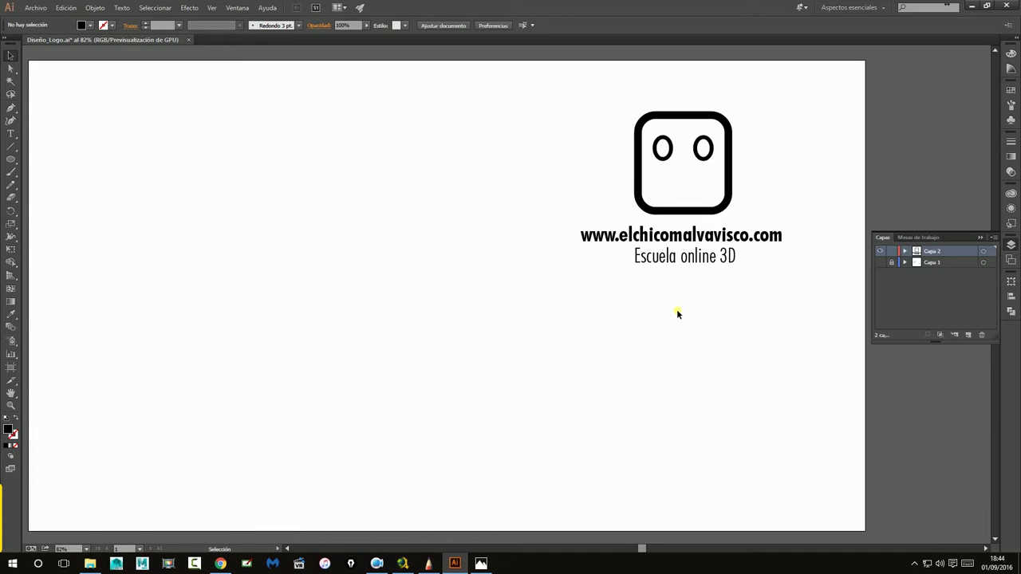
left_click_drag(542, 76, 806, 285)
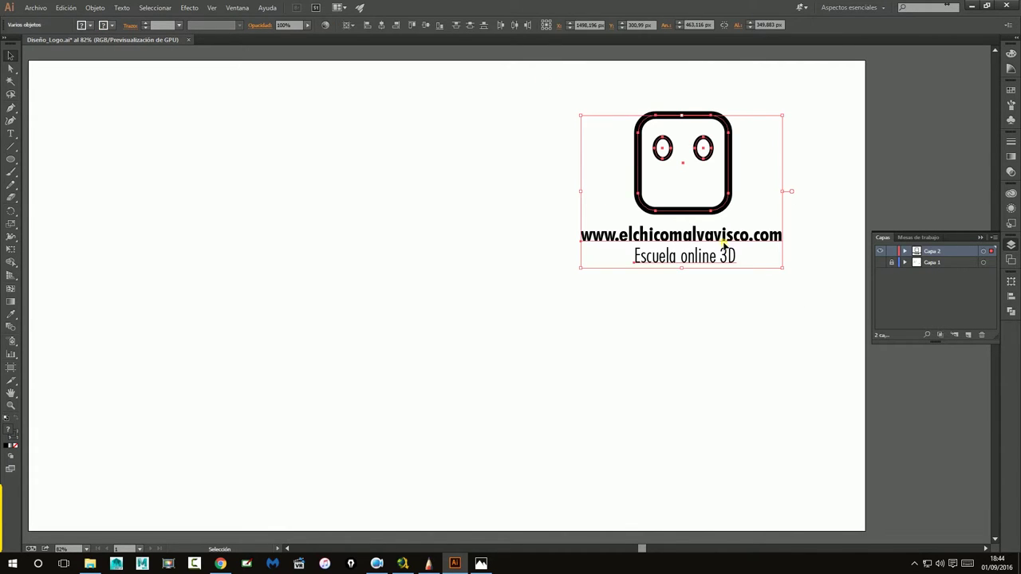
left_click_drag(716, 240, 709, 239)
left_click(690, 345)
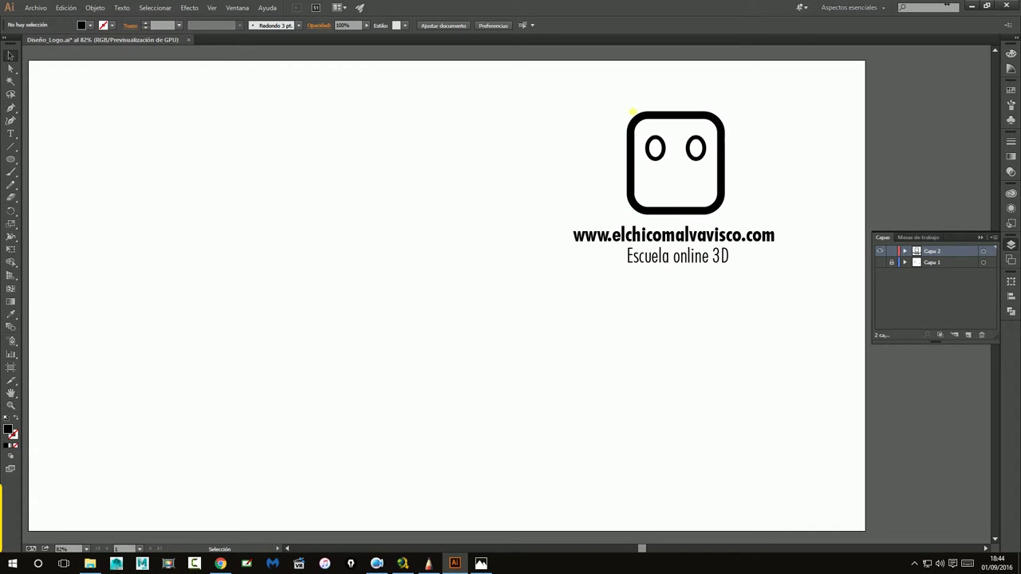
left_click_drag(527, 94, 826, 338)
left_click(826, 337)
mouse_move(695, 304)
left_mouse_down()
mouse_move(675, 323)
mouse_move(685, 295)
left_mouse_up()
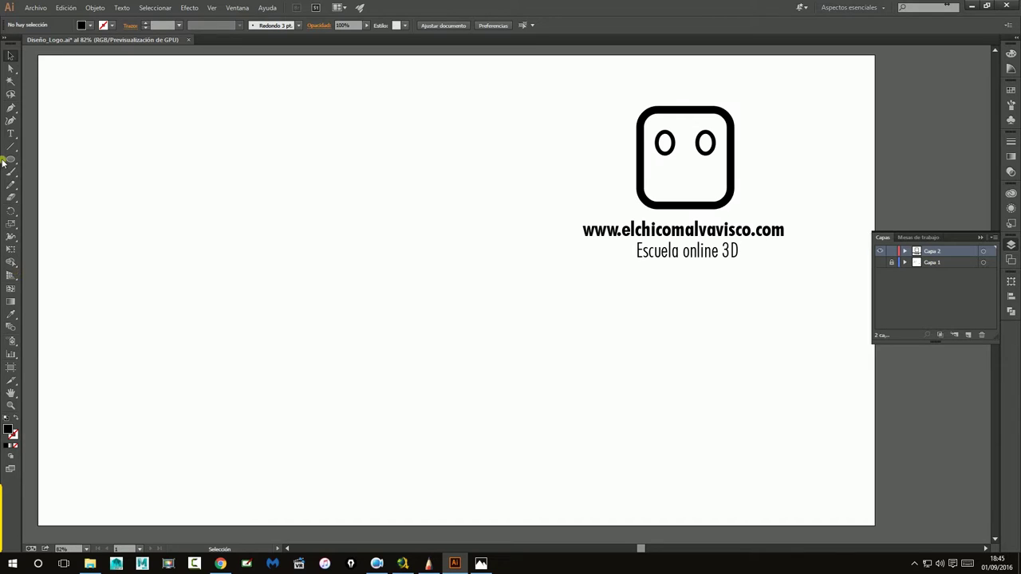
- Draw a small black square at top-left and duplicate it into a vertical column of five
mouse_move(10, 159)
left_mouse_down()
mouse_move(24, 169)
mouse_move(72, 159)
left_mouse_up()
mouse_move(91, 93)
left_mouse_down()
mouse_move(110, 110)
mouse_move(106, 133)
left_mouse_up()
left_click(12, 56)
left_click(164, 179)
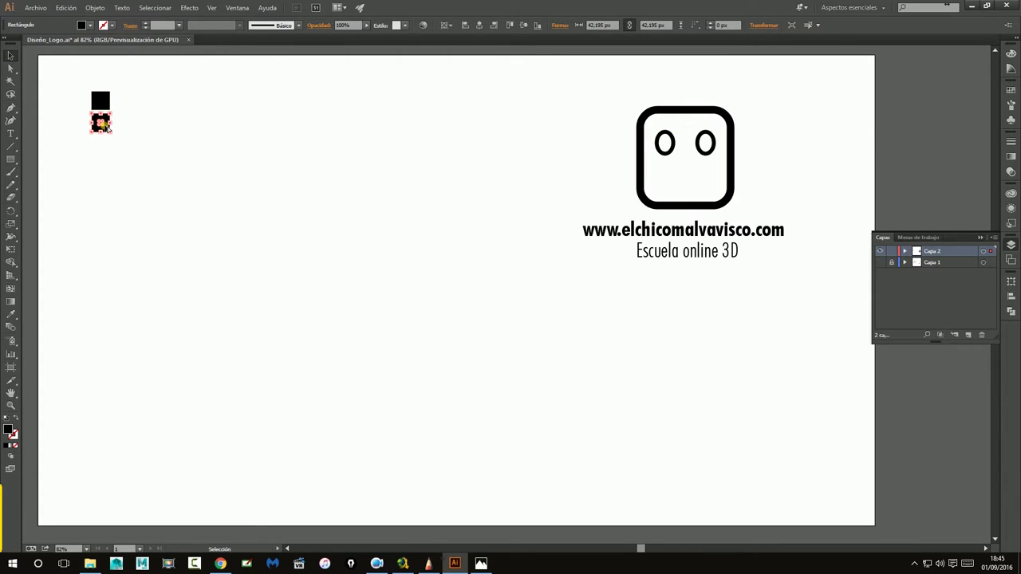
left_click(164, 159)
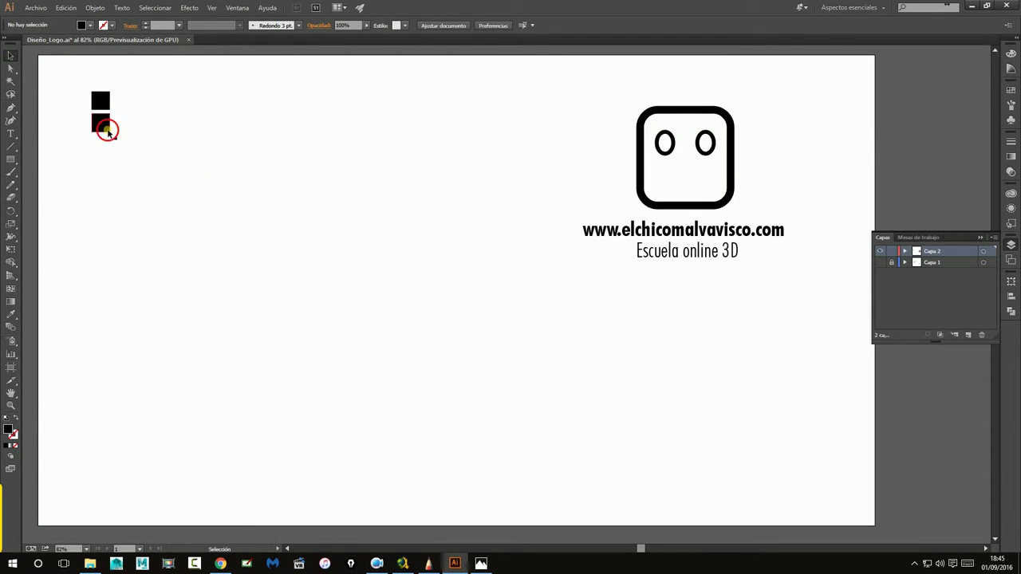
left_click_drag(103, 125, 103, 208)
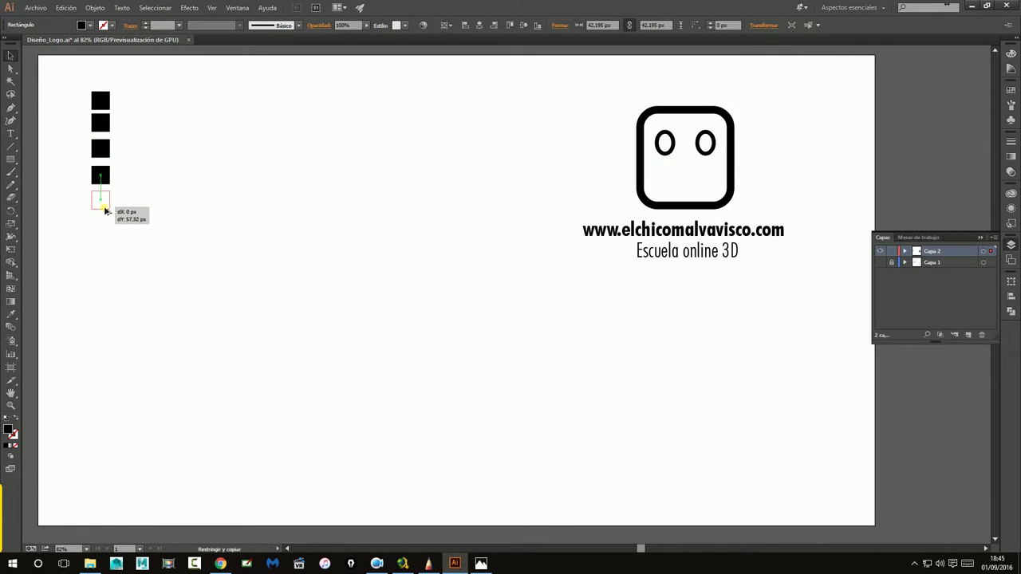
left_click(97, 102)
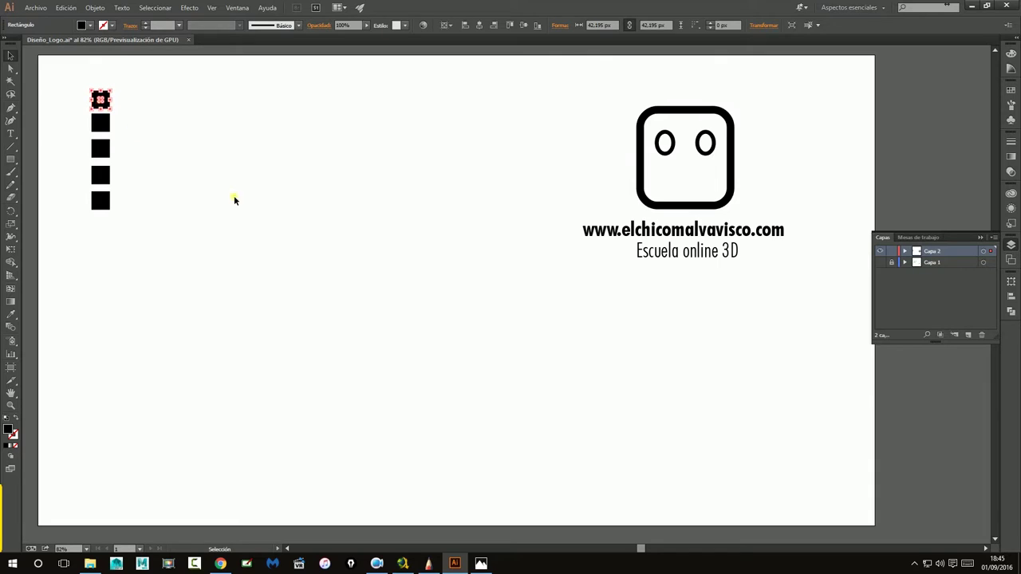
left_click(314, 293)
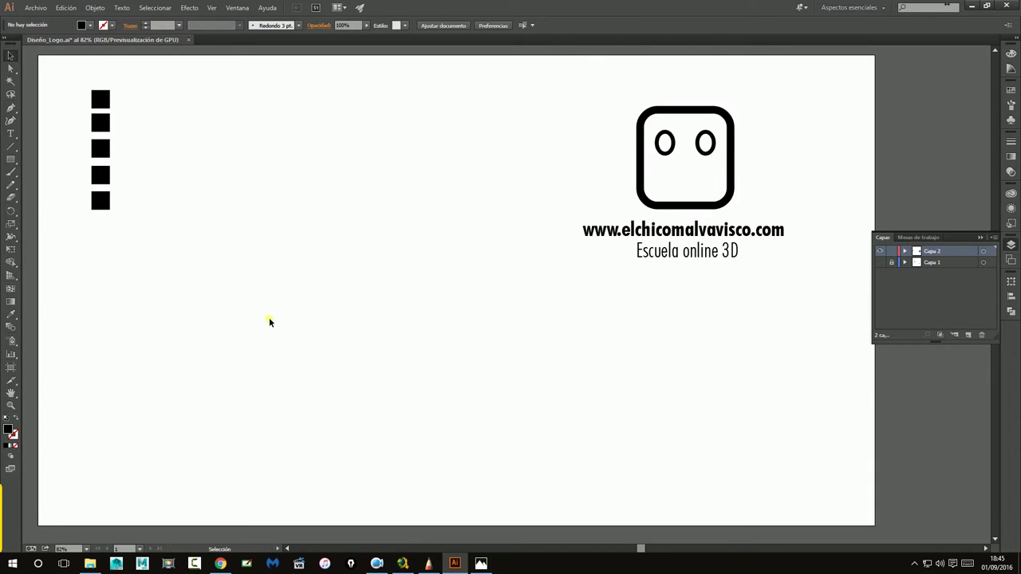
left_click(96, 100)
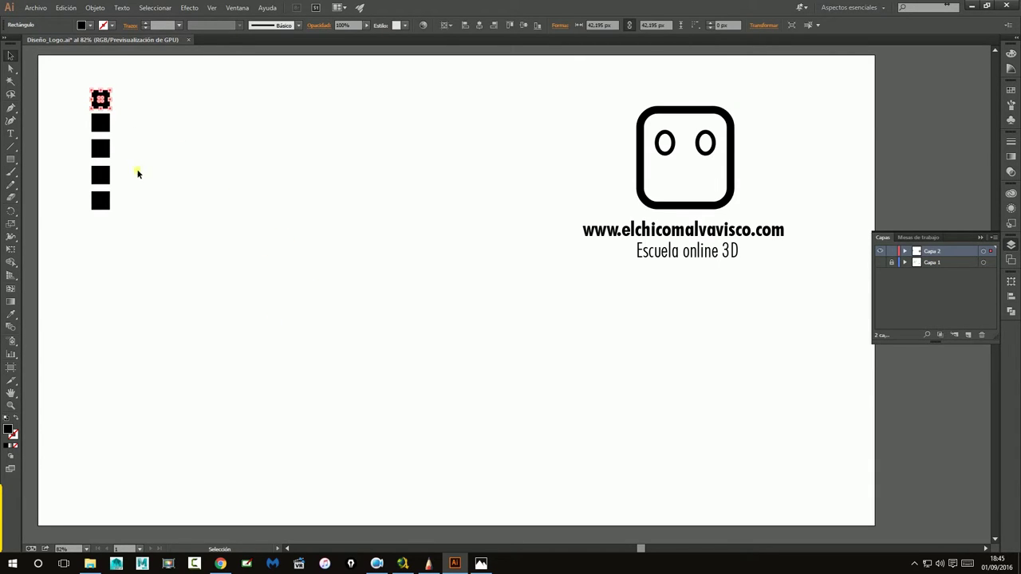
- Fill the second square dark grey and the third square mid grey
left_click_drag(98, 99, 100, 122)
left_click(86, 25)
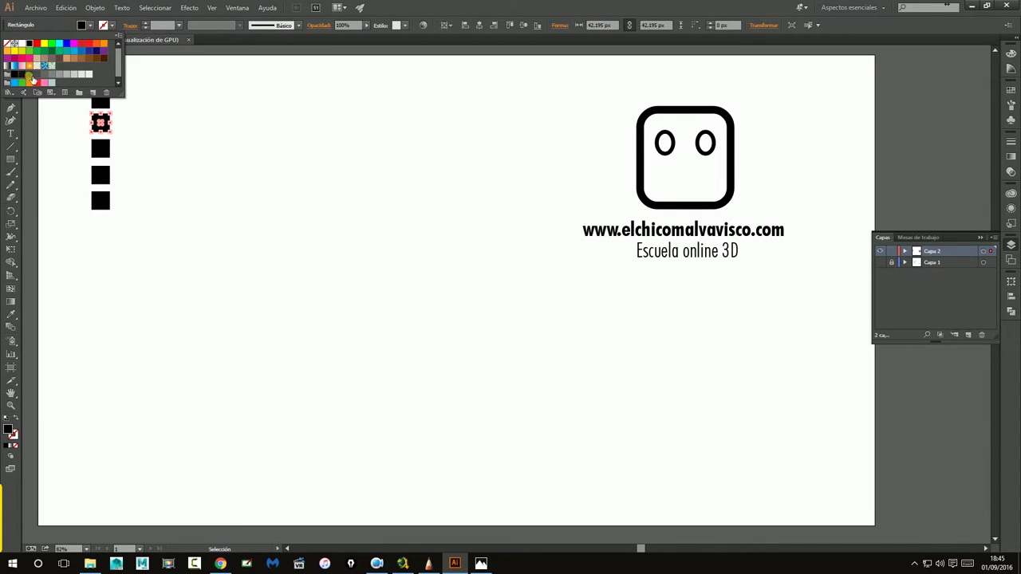
left_click(29, 75)
left_click(286, 182)
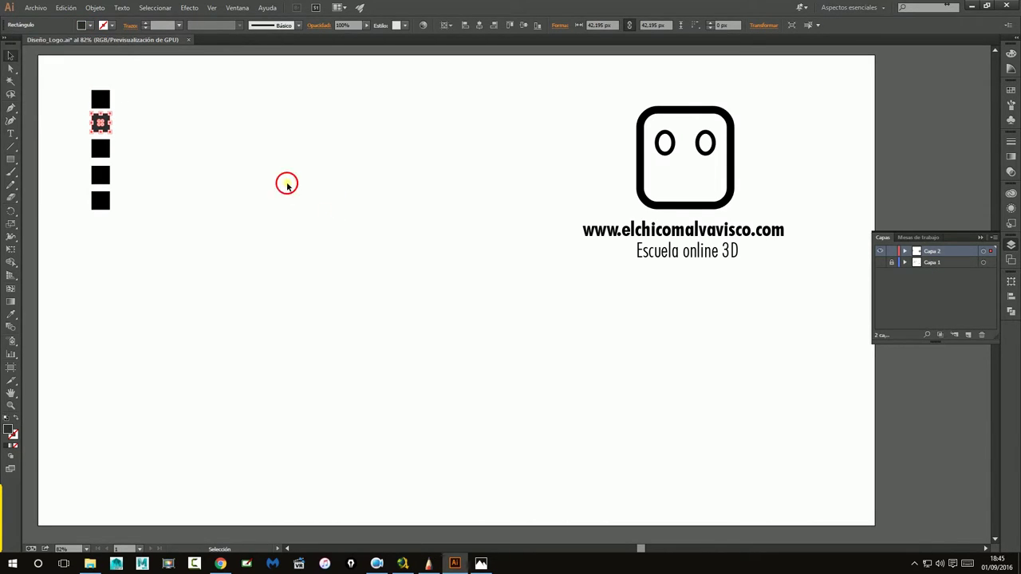
left_click(99, 149)
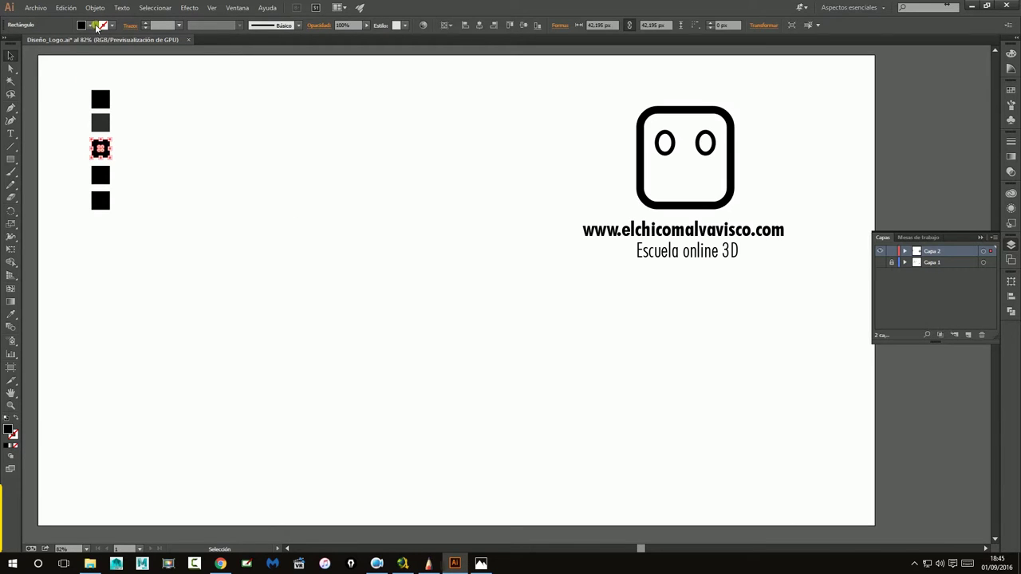
left_click(85, 25)
left_click(61, 74)
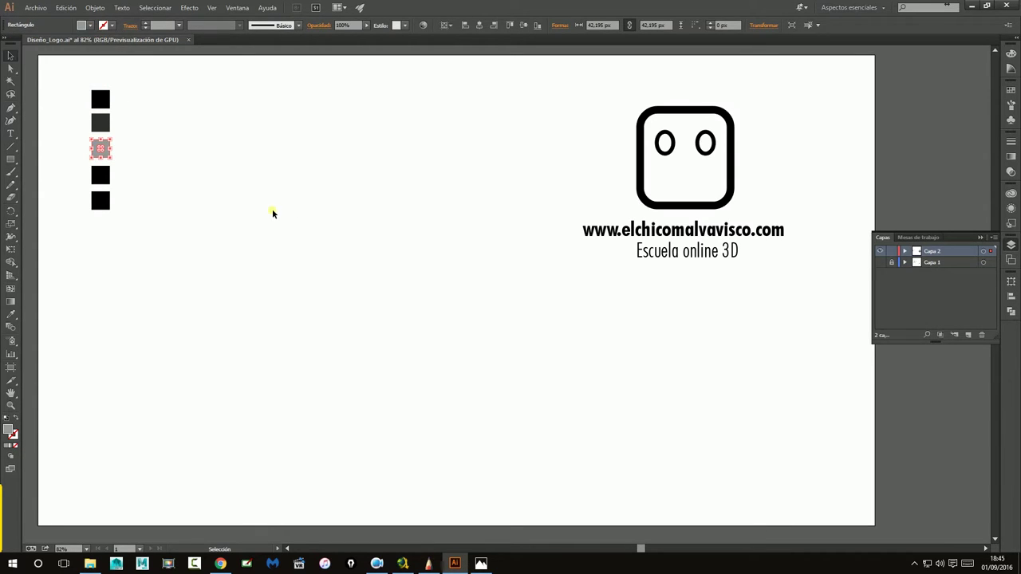
- Fill the fourth square light grey (R204 G204 B204), leaving the fifth black
left_click(108, 180)
left_click(89, 25)
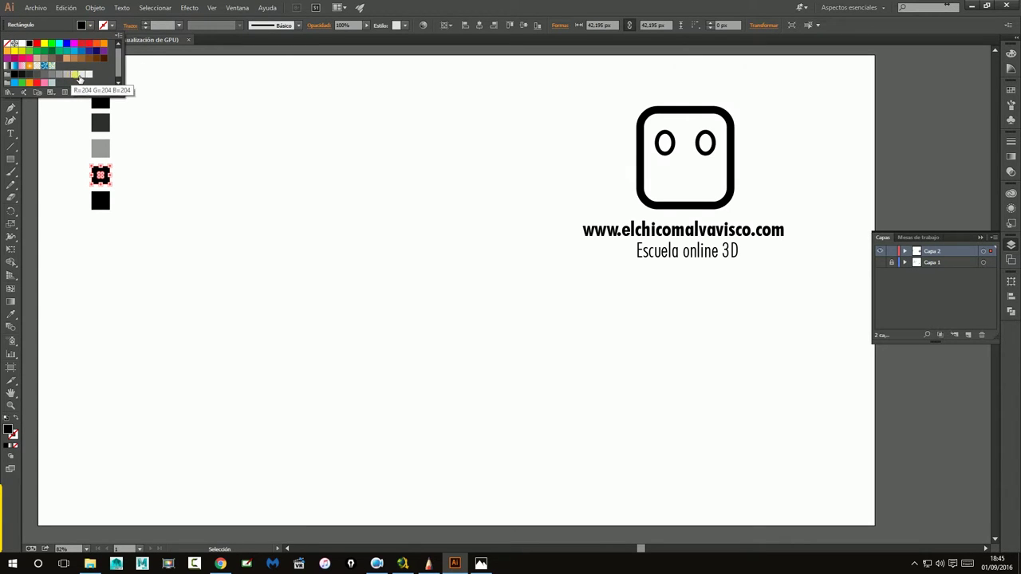
left_click(86, 75)
left_click(306, 154)
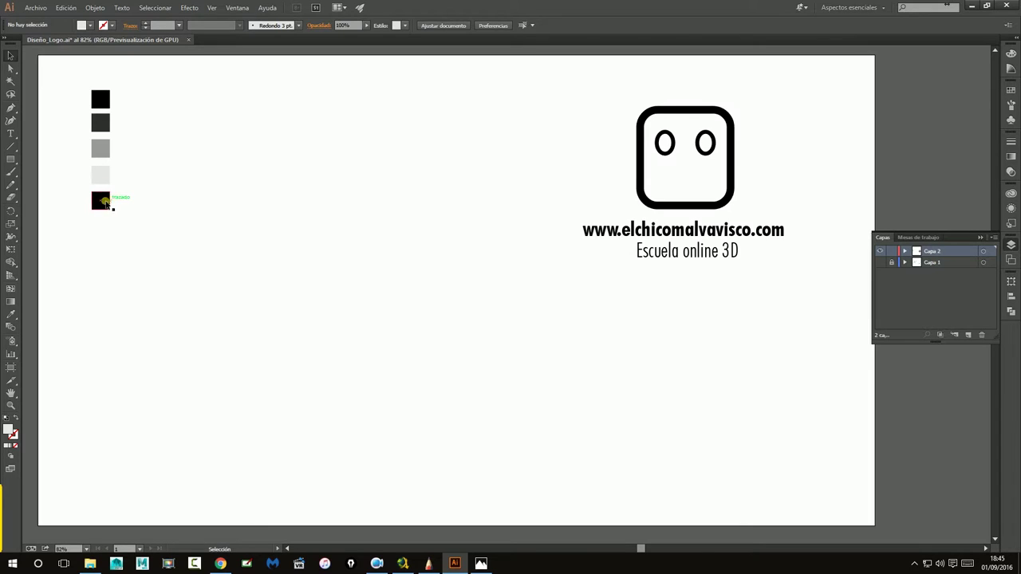
left_click(105, 199)
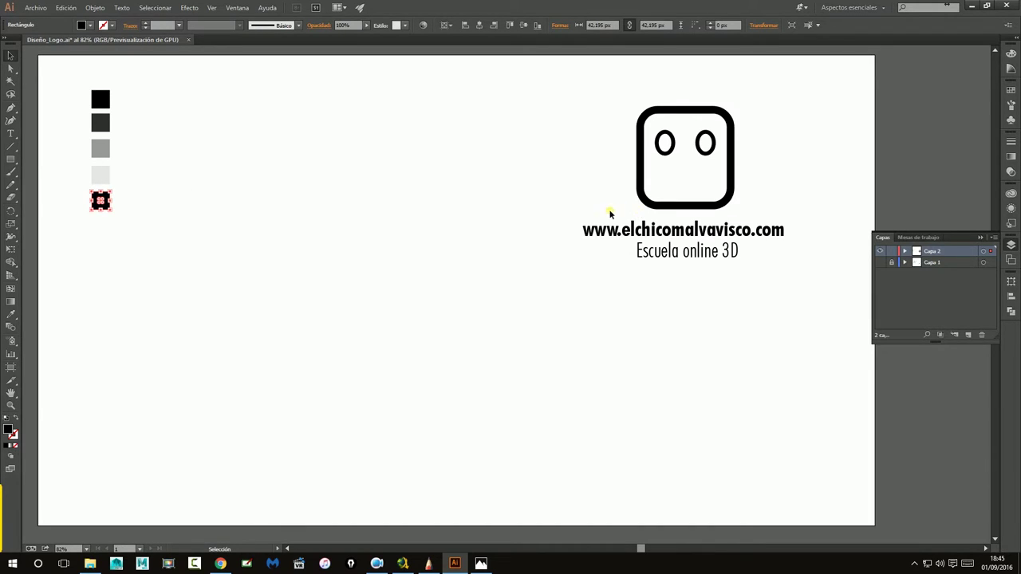
left_click(548, 200)
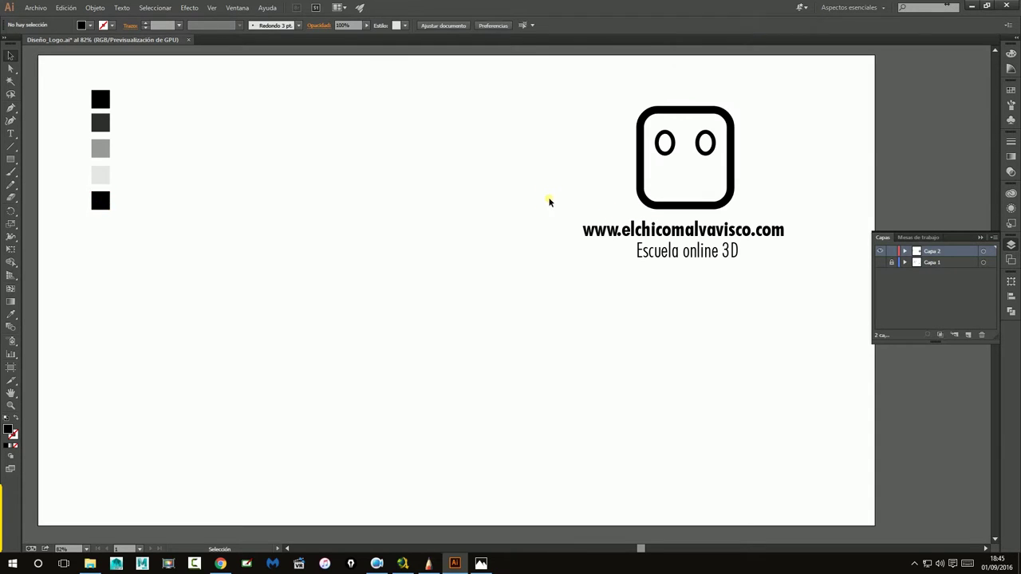
left_click(103, 203)
left_click(310, 239)
- Fill the bottom square with magenta from the swatches
left_click(99, 209)
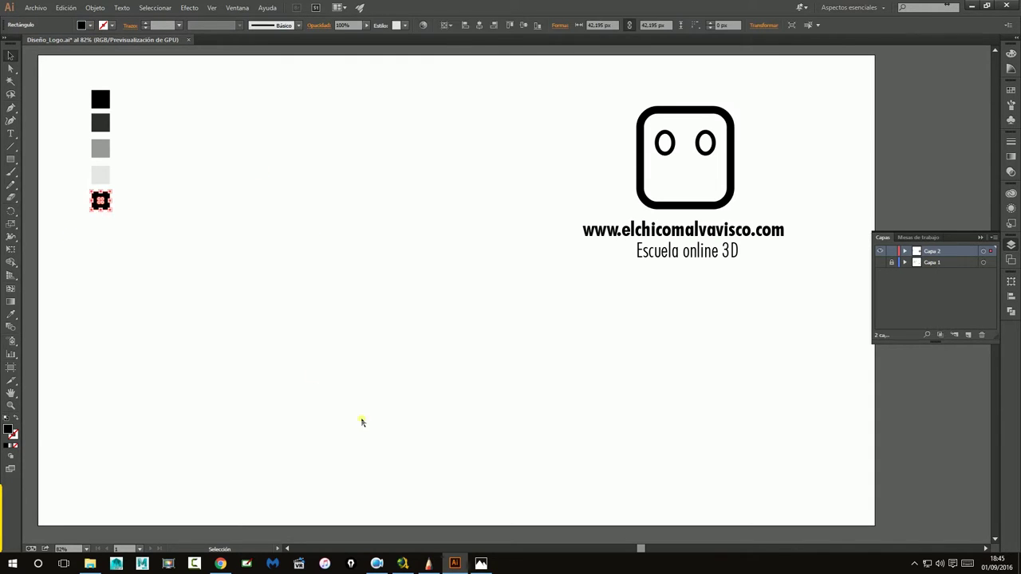
left_click(90, 25)
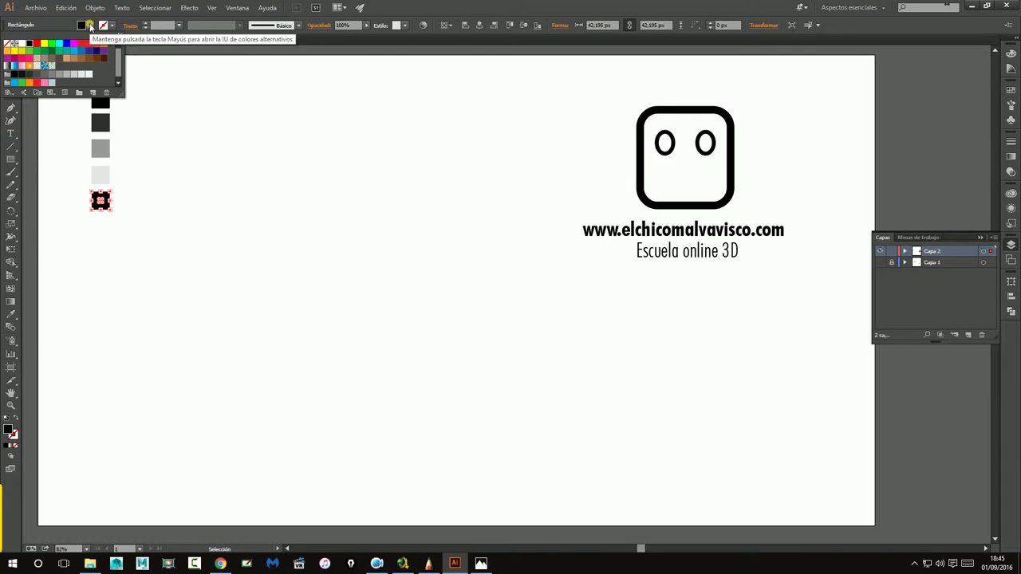
left_click(11, 60)
left_click(316, 257)
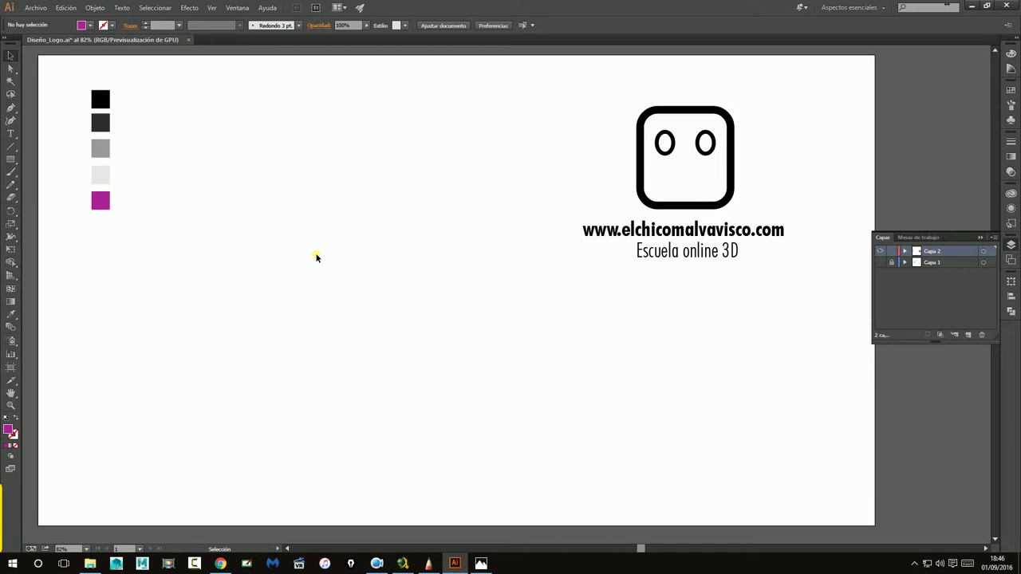
left_click(102, 204)
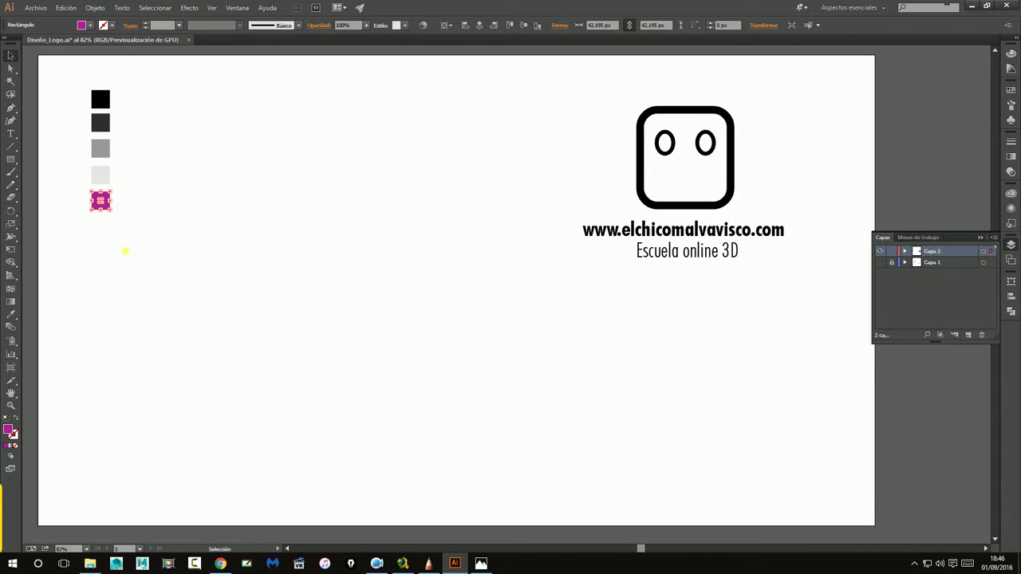
left_click(128, 253)
left_click(101, 206)
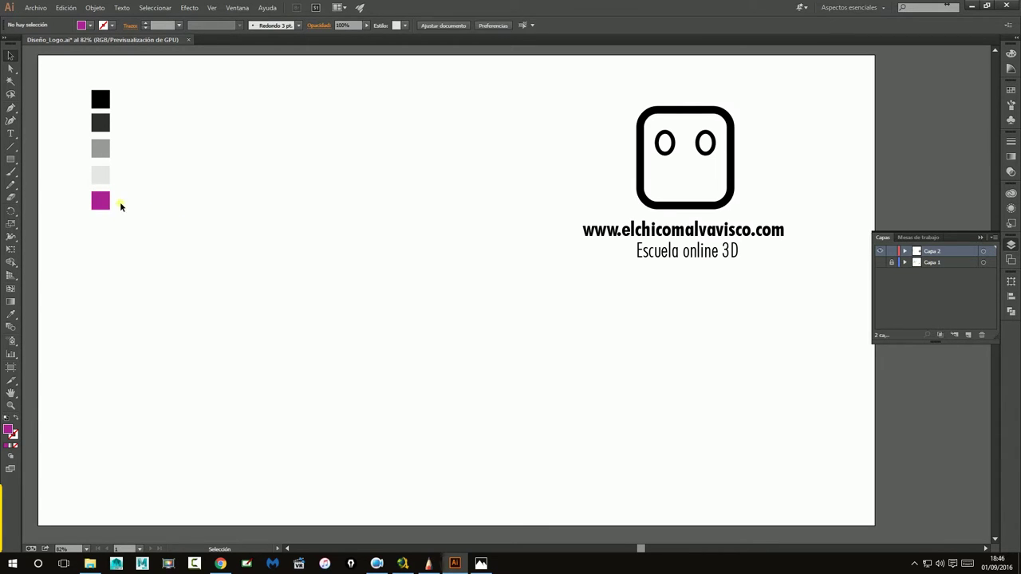
- Duplicate the magenta square below it and give the copy a pink fill
left_click_drag(103, 206, 108, 231)
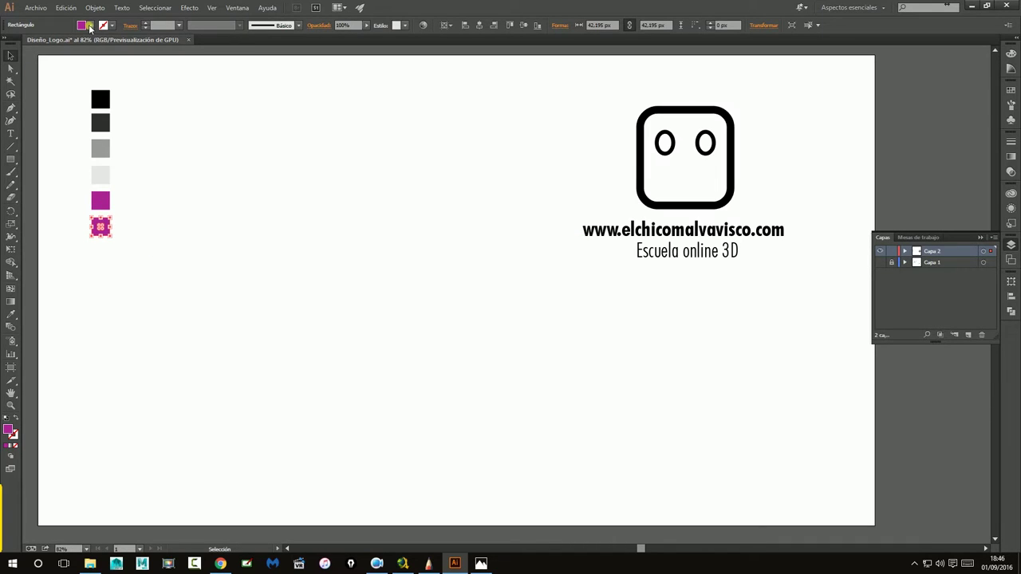
left_click(86, 27)
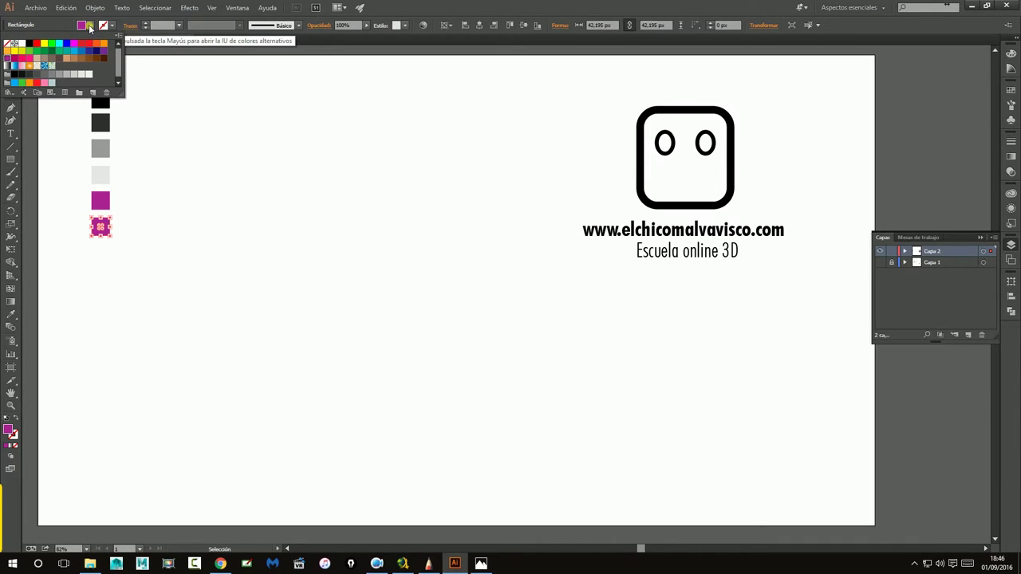
left_click(45, 83)
left_click(136, 161)
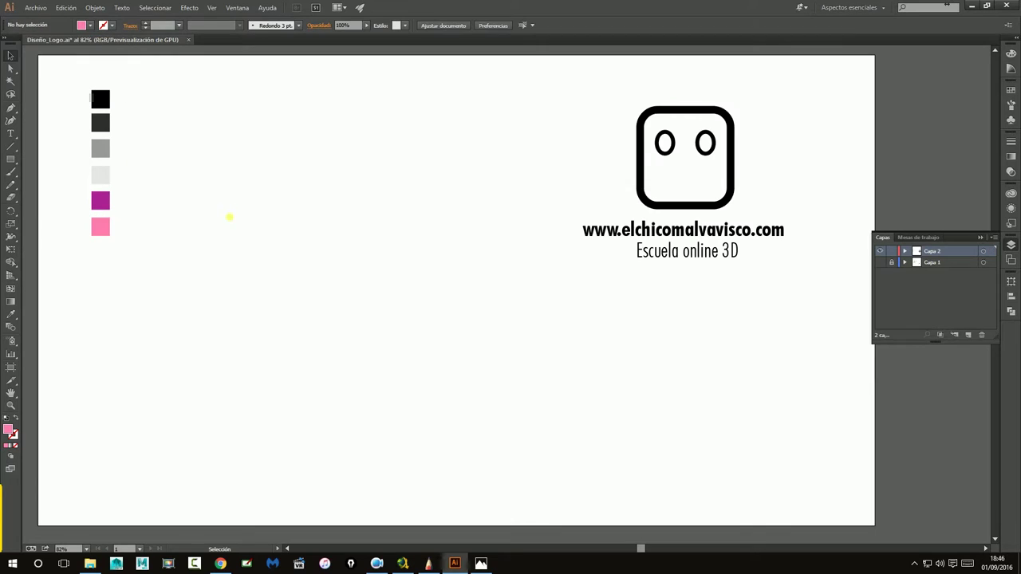
left_click(100, 233)
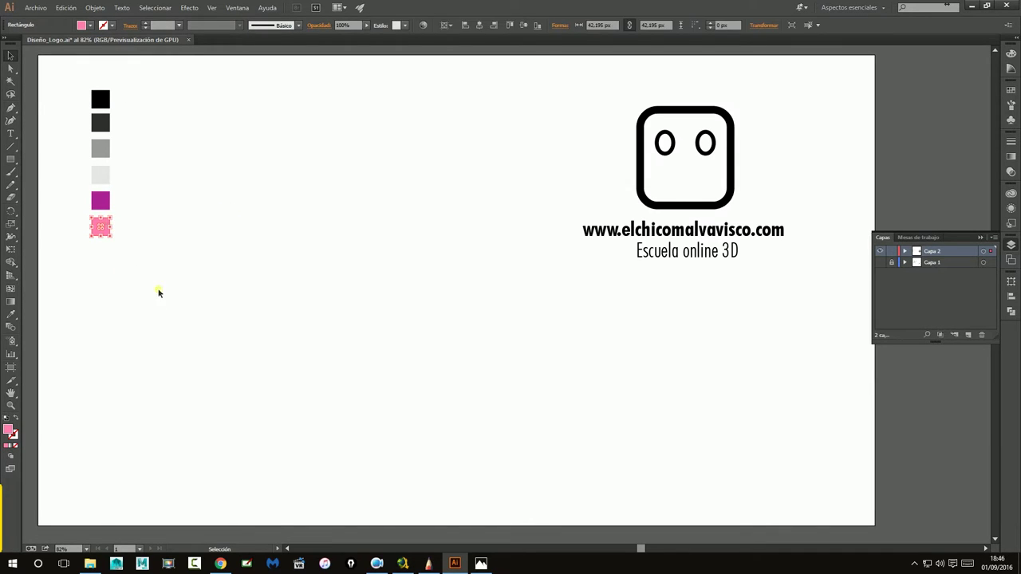
left_click(181, 285)
left_click(100, 228)
- Copy the pink square below it and fill the copy with hex b94ea6
left_click_drag(105, 236, 105, 261)
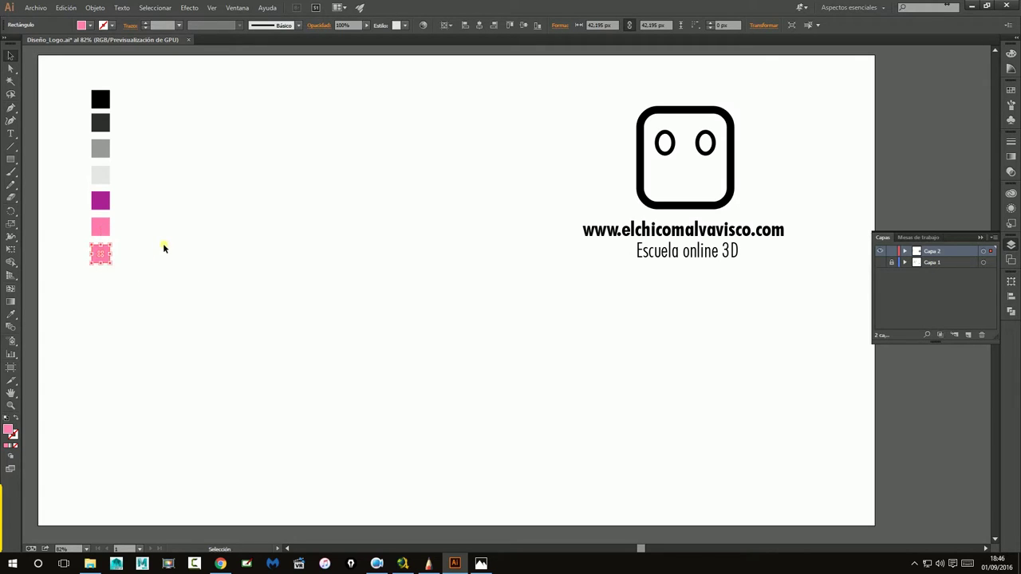
double_click(8, 431)
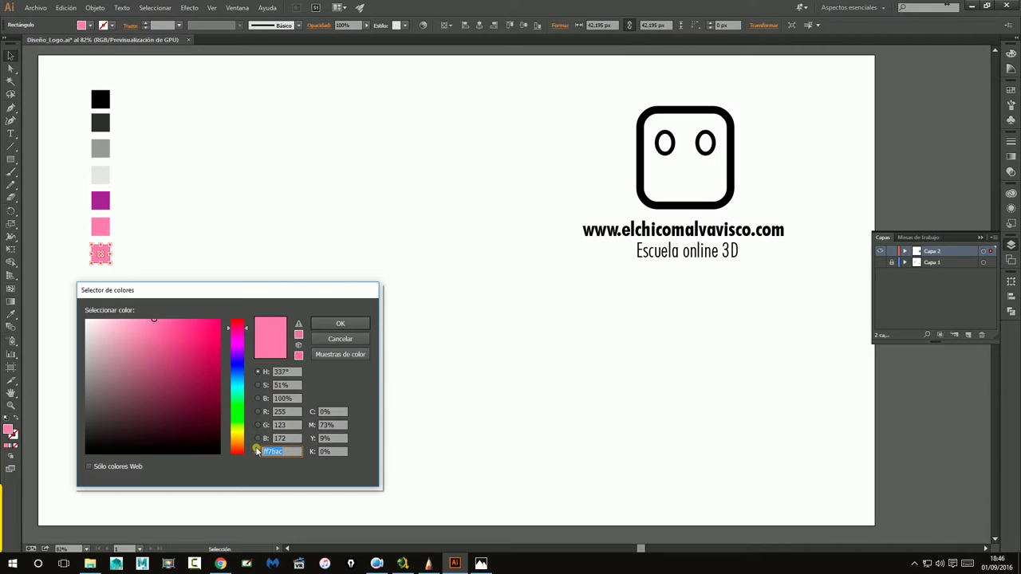
type("b94ea6")
left_click(333, 322)
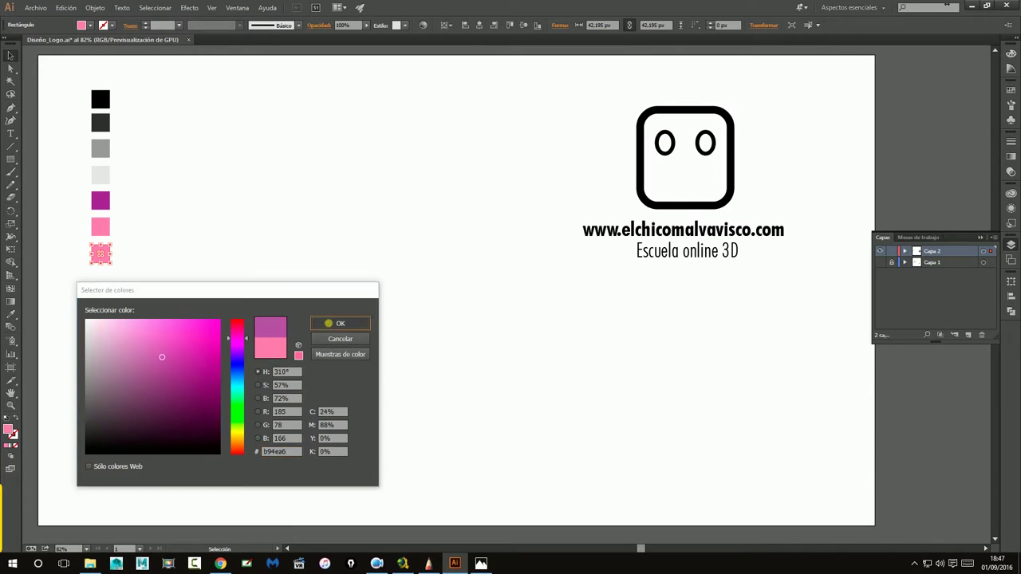
left_click(205, 324)
- Check the b94ea6, light-pink and magenta squares by selecting each in turn
left_click(101, 252)
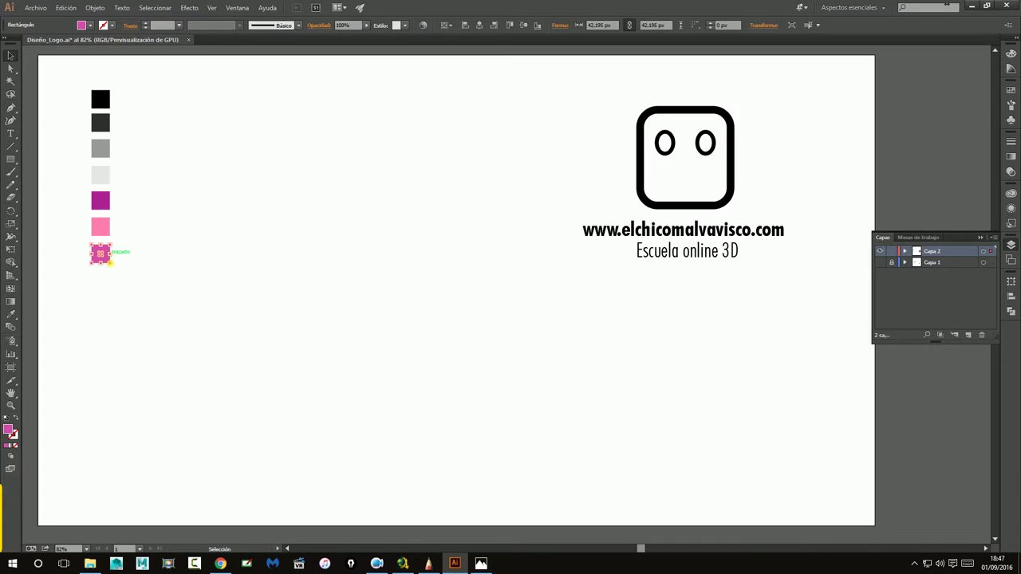
left_click(199, 269)
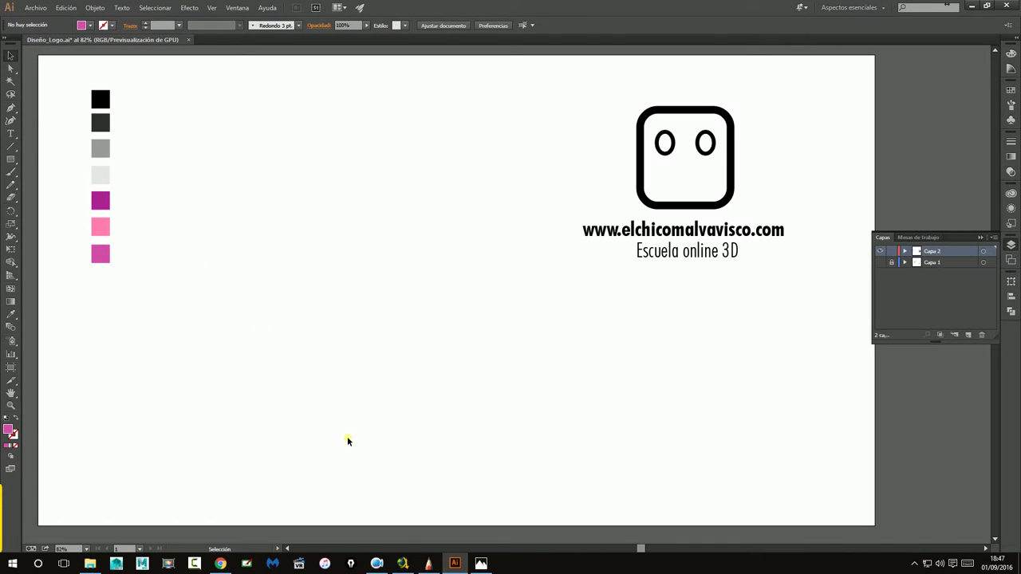
left_click(106, 257)
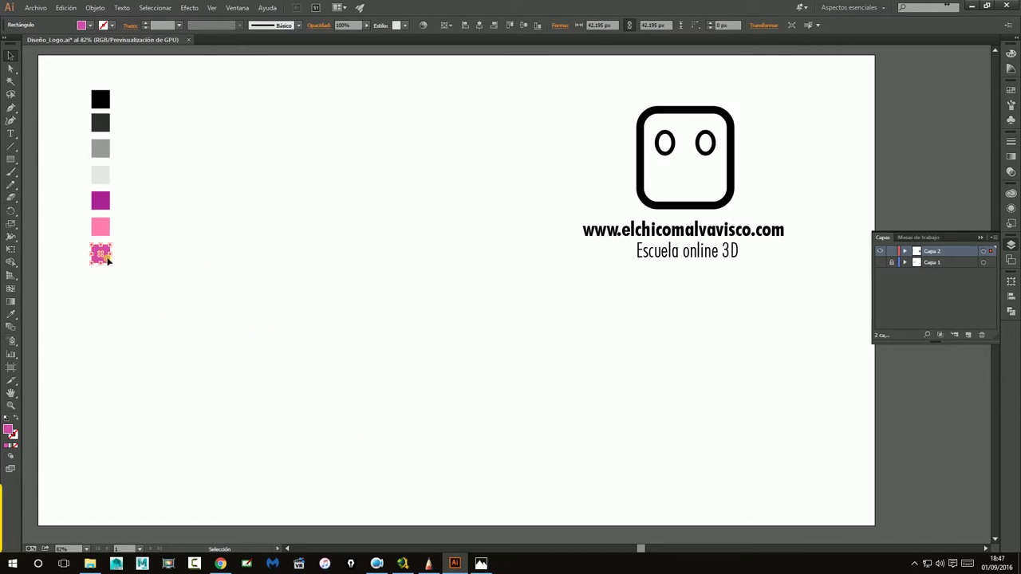
left_click(102, 228)
left_click(169, 243)
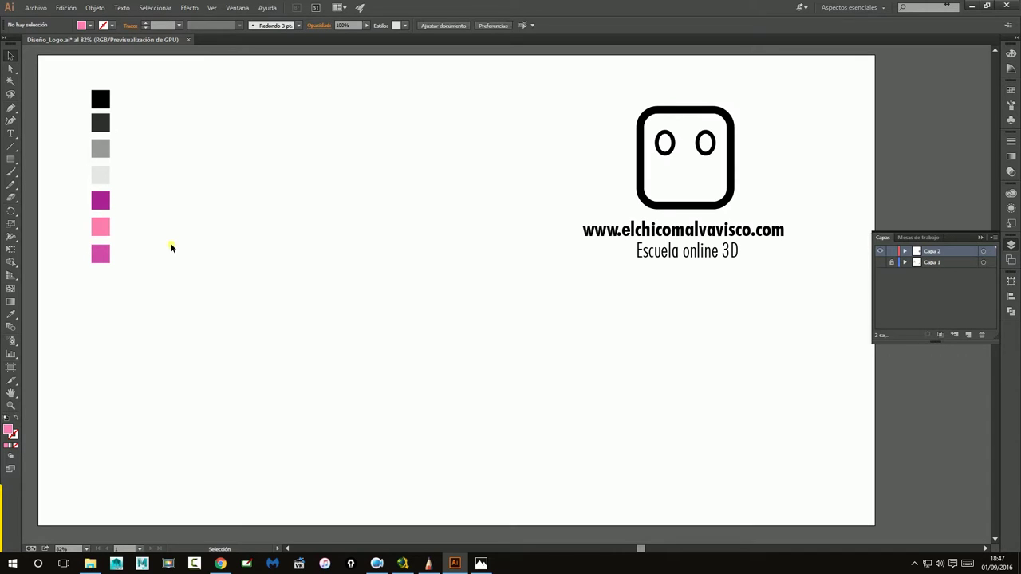
left_click(111, 205)
left_click(176, 248)
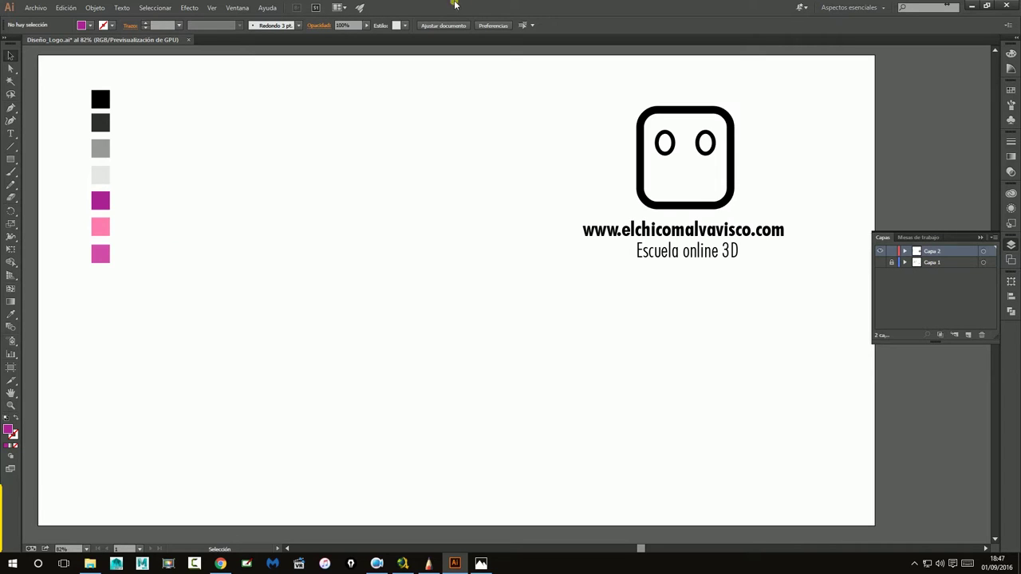
- Select all seven colour swatches and shift the column slightly left
left_click(101, 254)
left_click(404, 400)
mouse_move(69, 84)
left_mouse_down()
mouse_move(140, 284)
mouse_move(97, 256)
left_mouse_up()
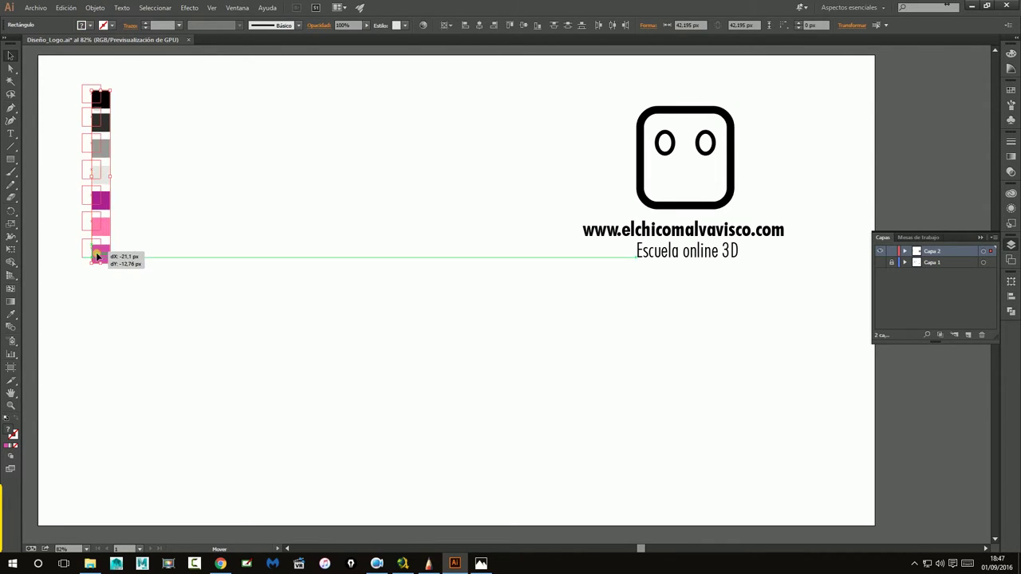
left_click(130, 286)
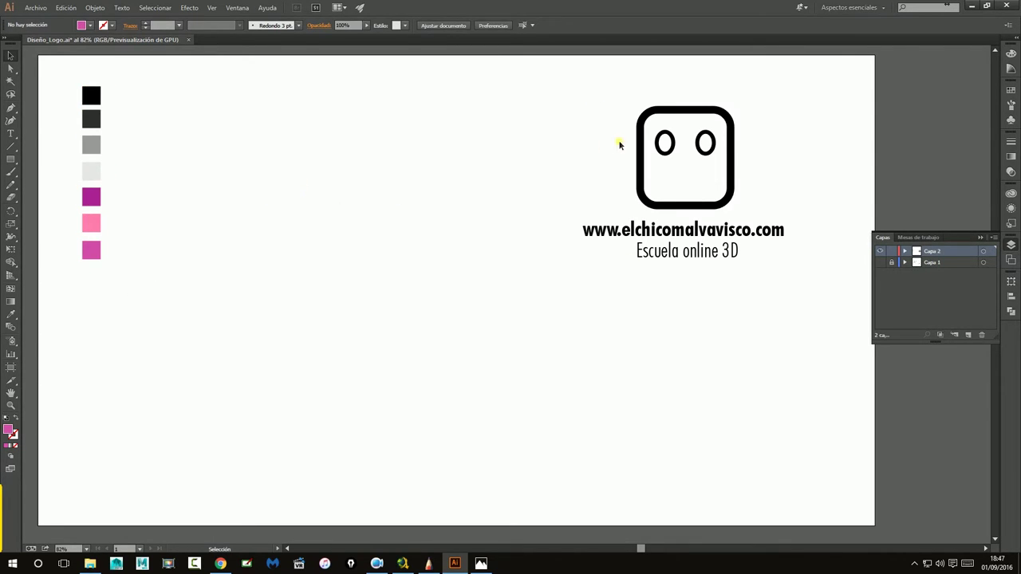
- Duplicate the logo below the original and move both logos onto the pasteboard
left_click_drag(570, 90, 837, 331)
left_click_drag(714, 251, 729, 436)
left_click(622, 298)
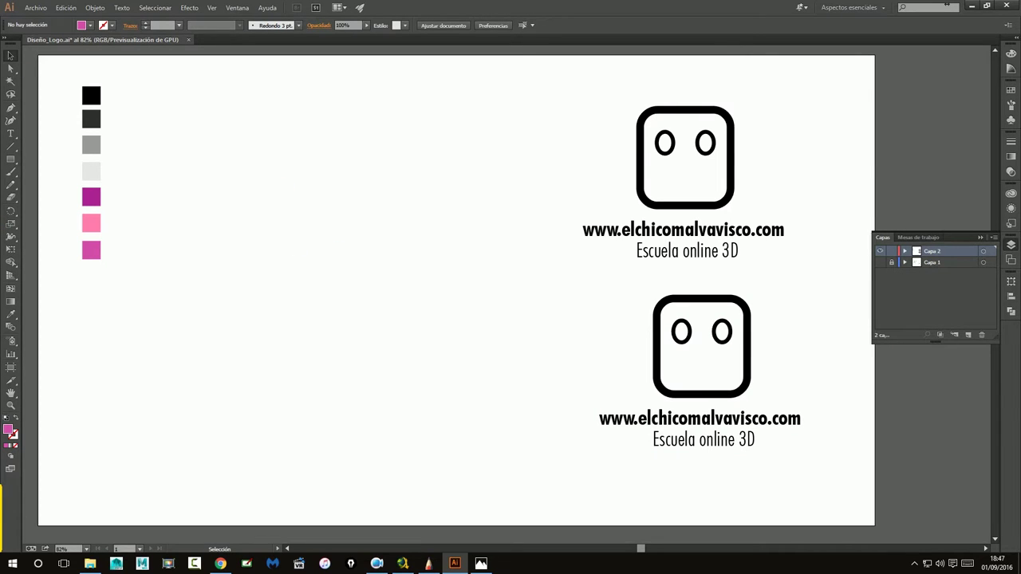
mouse_move(516, 100)
left_mouse_down()
mouse_move(873, 363)
mouse_move(856, 471)
left_mouse_up()
mouse_move(763, 312)
left_mouse_down()
mouse_move(360, 308)
mouse_move(824, 299)
left_mouse_up()
mouse_move(362, 287)
left_mouse_down()
mouse_move(630, 287)
mouse_move(644, 322)
left_mouse_up()
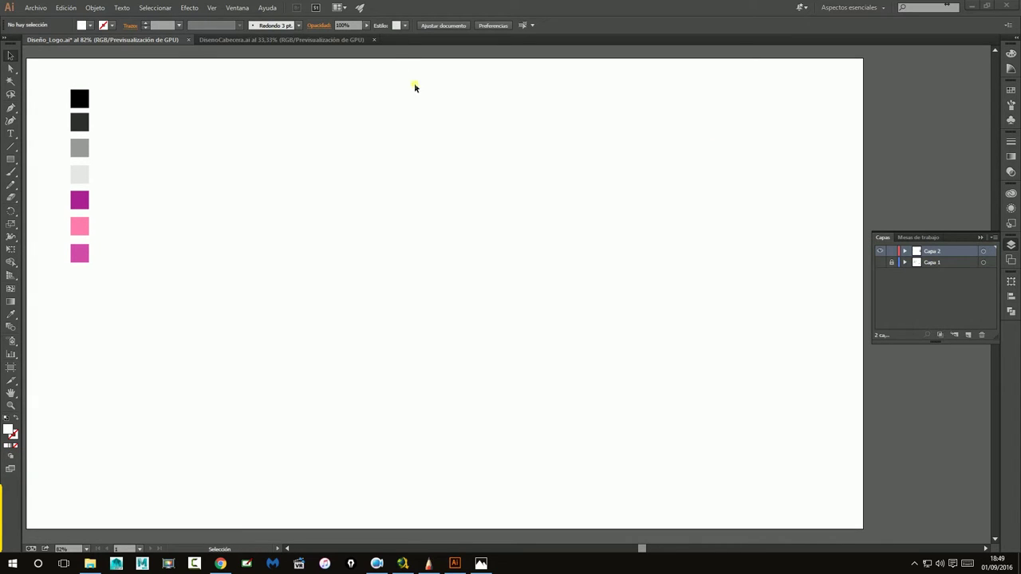
- Copy the bottom magenta swatch and enlarge it into a 938 × 581 px card rectangle
left_click(80, 255)
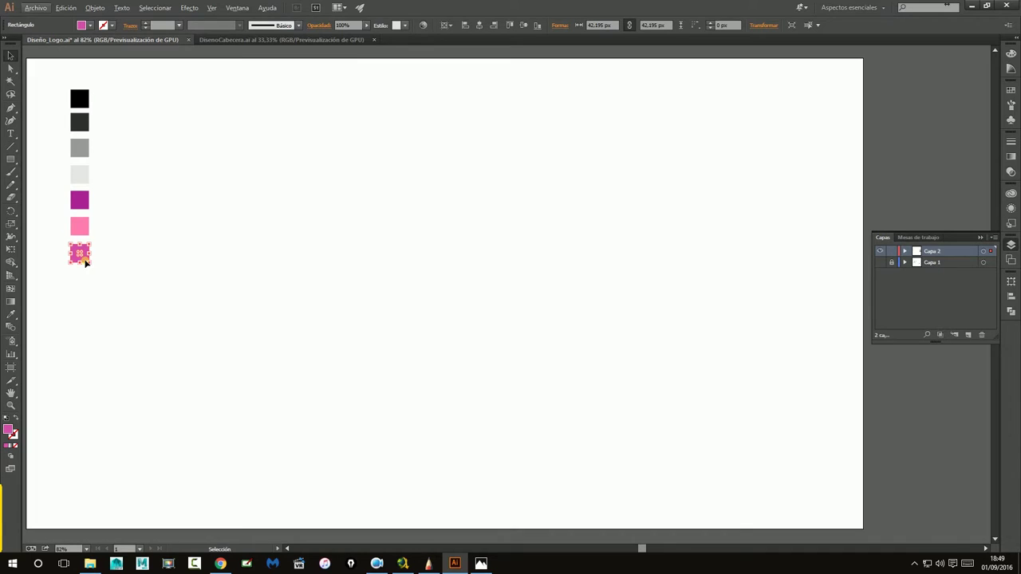
left_click(82, 259)
mouse_move(83, 259)
left_mouse_down()
mouse_move(239, 211)
mouse_move(614, 361)
mouse_move(651, 447)
left_mouse_up()
left_click_drag(529, 289, 560, 258)
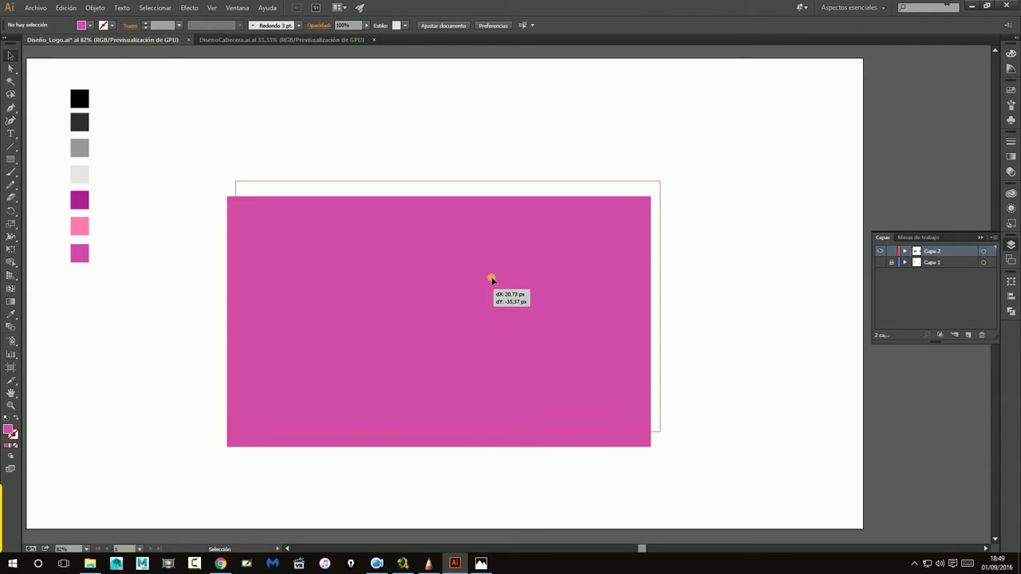
left_click(767, 176)
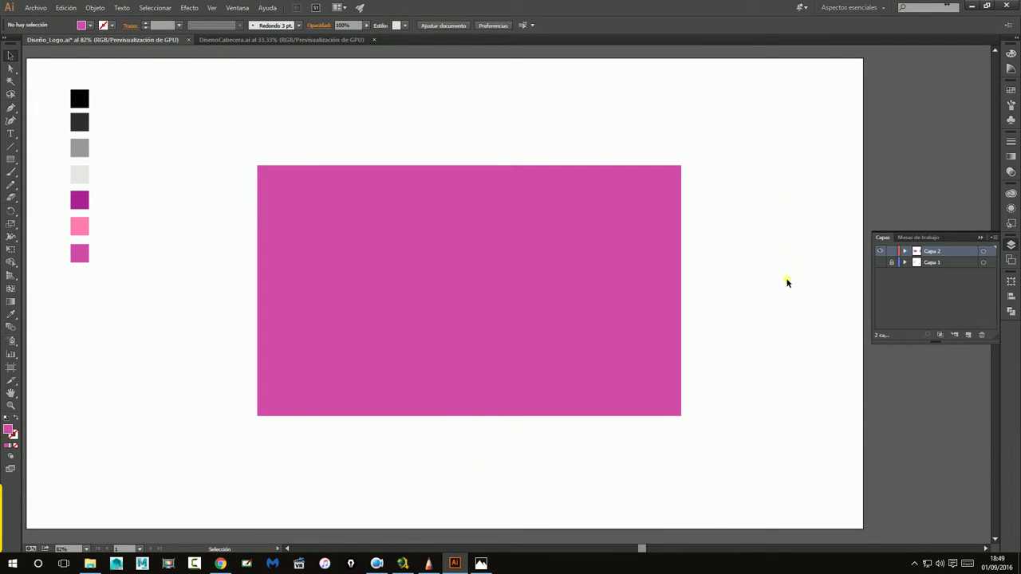
left_click_drag(786, 282, 585, 212)
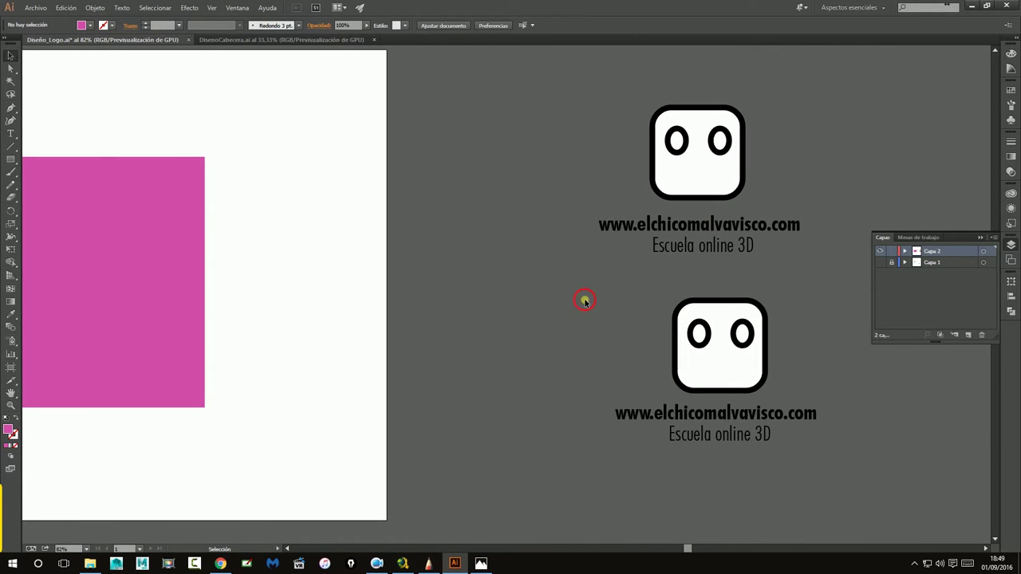
- Cut the lower logo and paste it onto the magenta card on new layer Capa 3
left_click_drag(585, 301, 775, 401)
mouse_move(703, 375)
left_mouse_down()
mouse_move(299, 310)
mouse_move(611, 338)
left_mouse_up()
key("Delete")
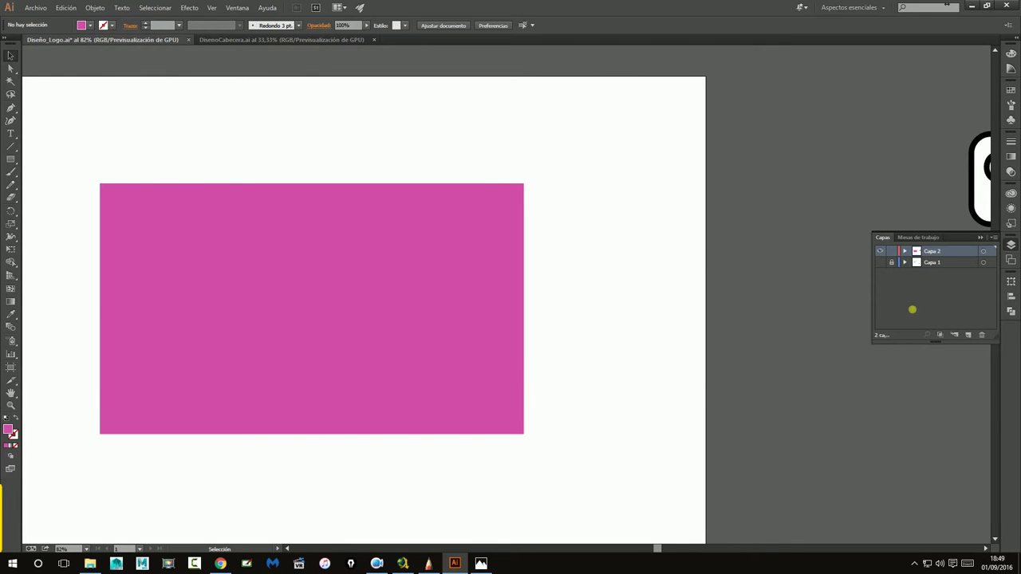
left_click(965, 334)
left_click_drag(534, 250, 686, 267)
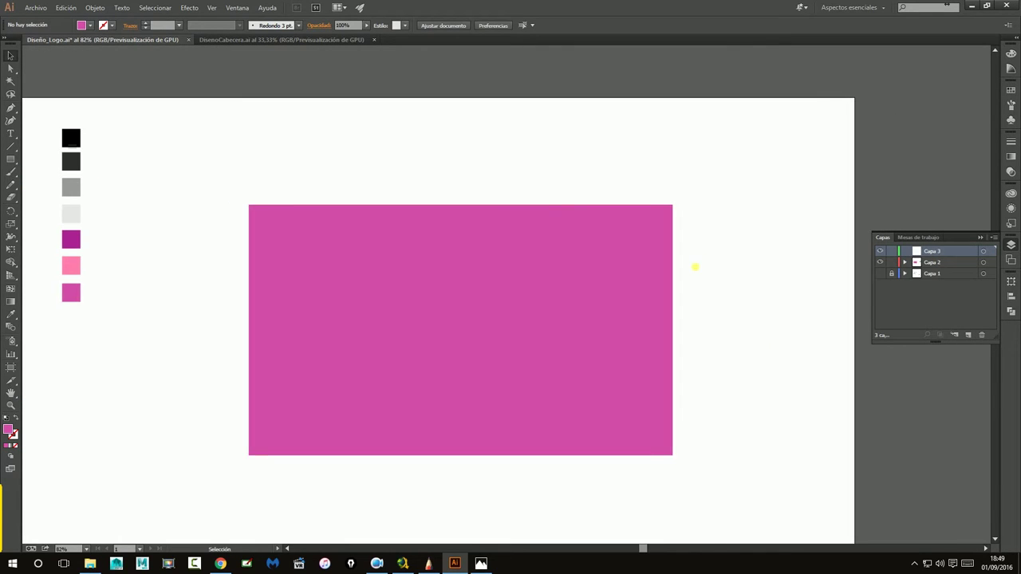
key("ctrl+v")
left_click_drag(528, 280, 497, 297)
left_click(729, 221)
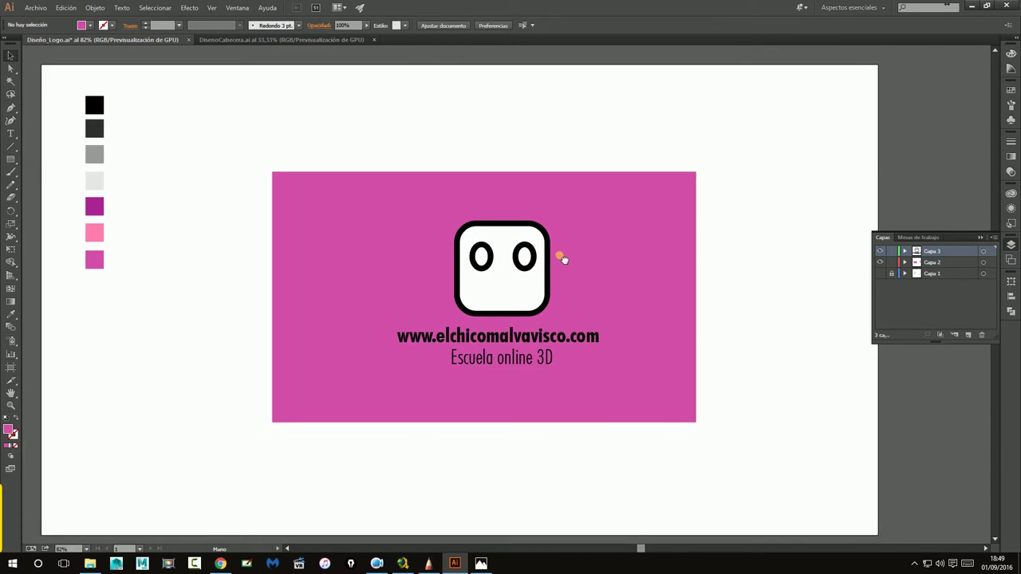
- Centre the logo together with its tagline on the magenta card
left_click(526, 297)
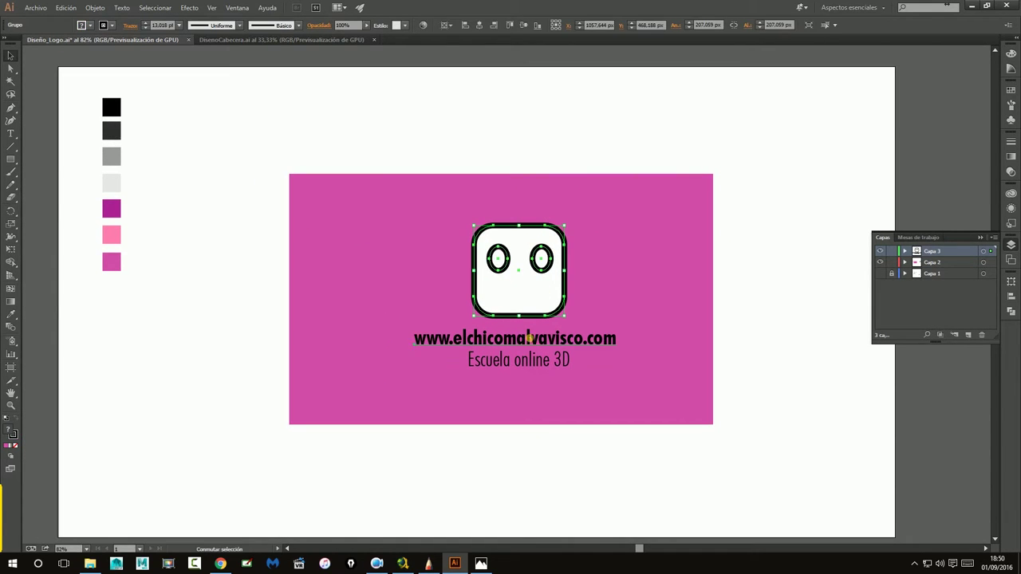
left_click(532, 359, "shift")
left_click_drag(532, 360, 522, 360)
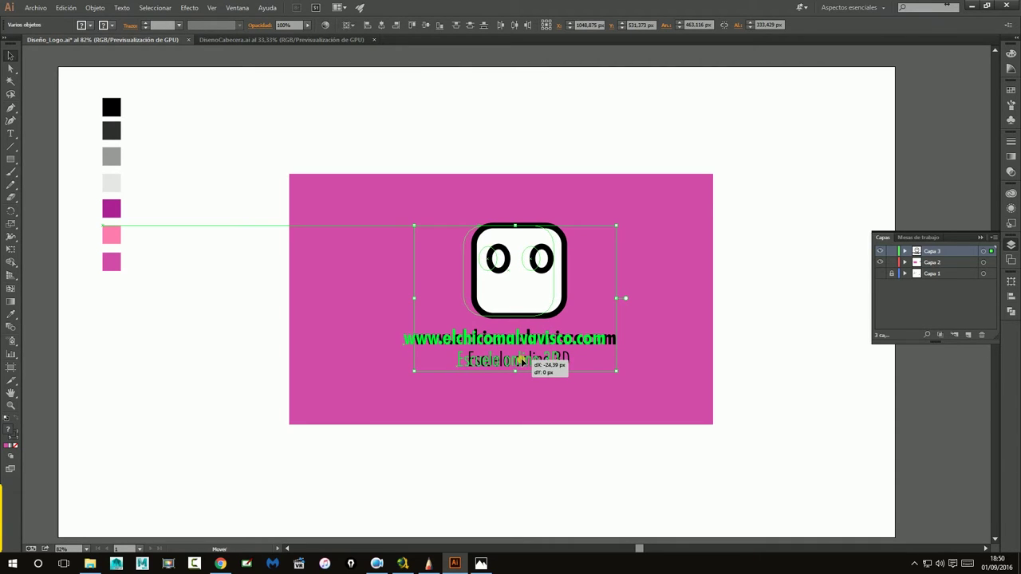
left_click(768, 212)
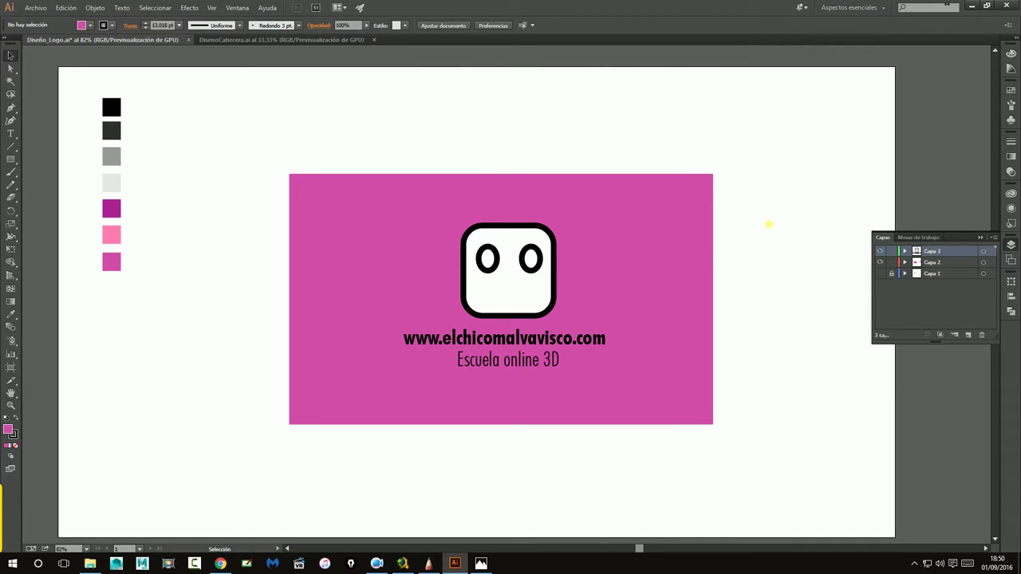
left_click(494, 365)
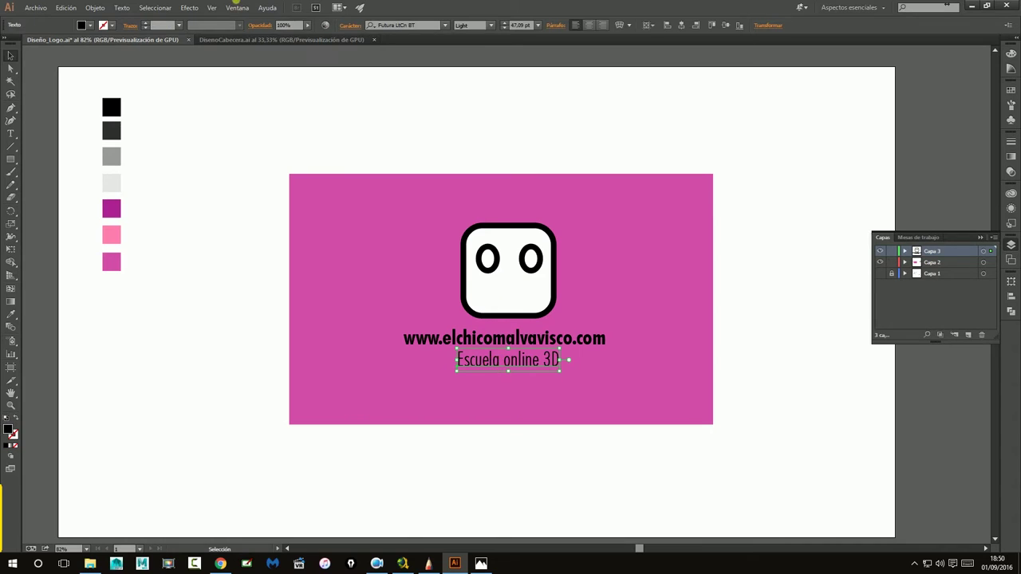
- Try light grey fills on the Escuela online 3D tagline
left_click(108, 185)
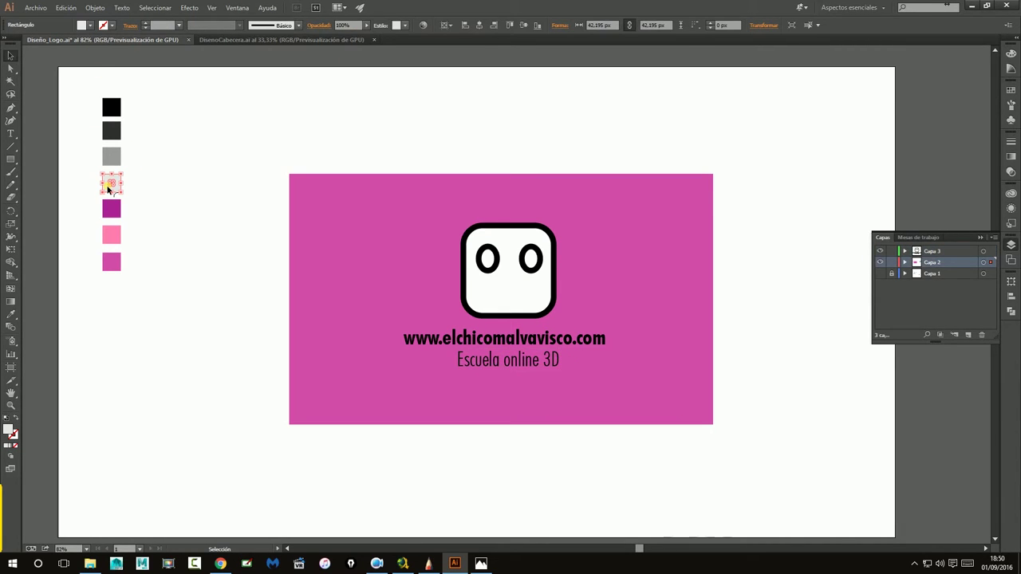
left_click(92, 27)
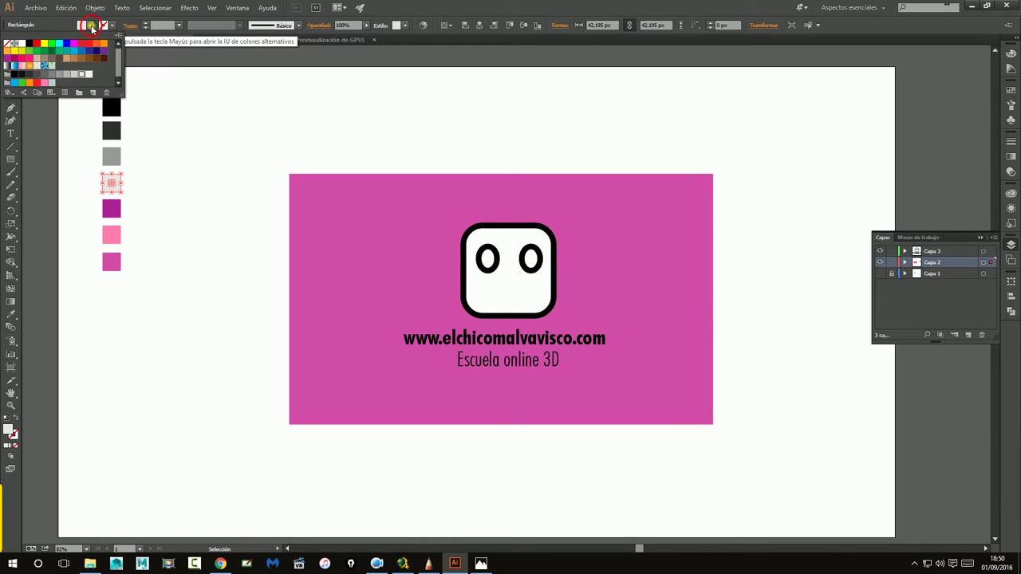
left_click(485, 359)
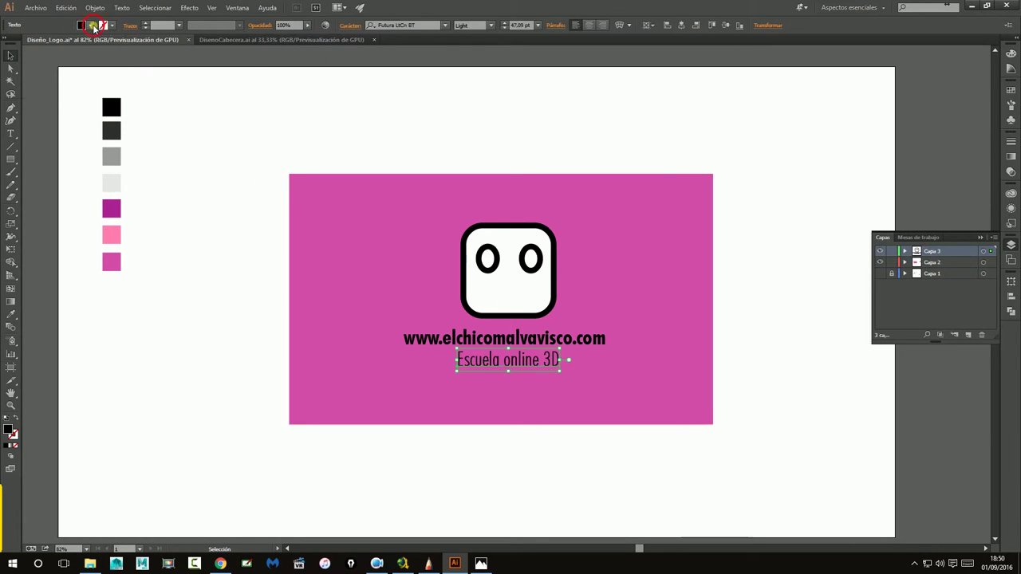
left_click(93, 28)
left_click(86, 77)
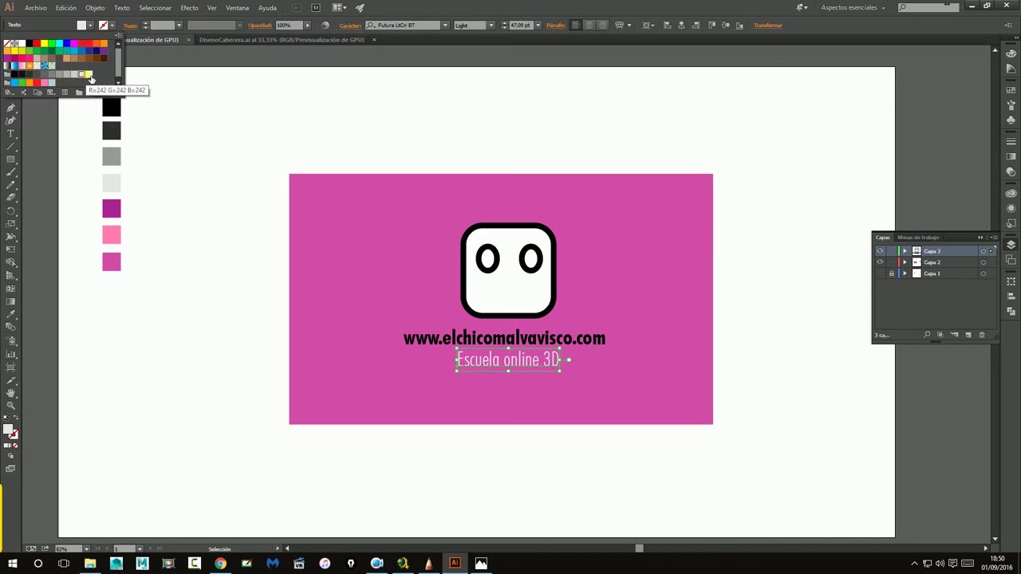
left_click(90, 77)
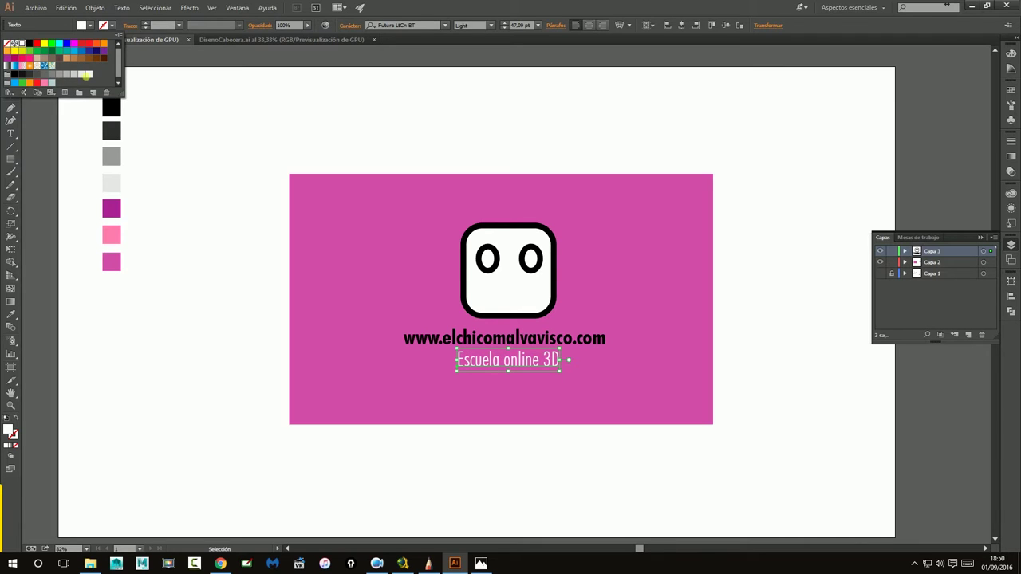
left_click(365, 120)
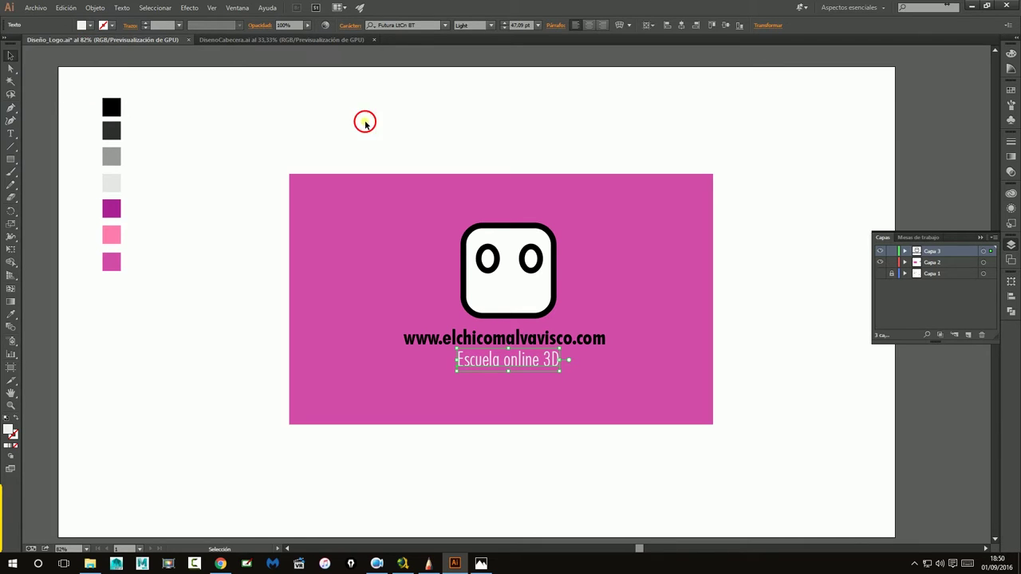
- Keep the logo face filled white after trying a light grey fill
left_click(532, 308)
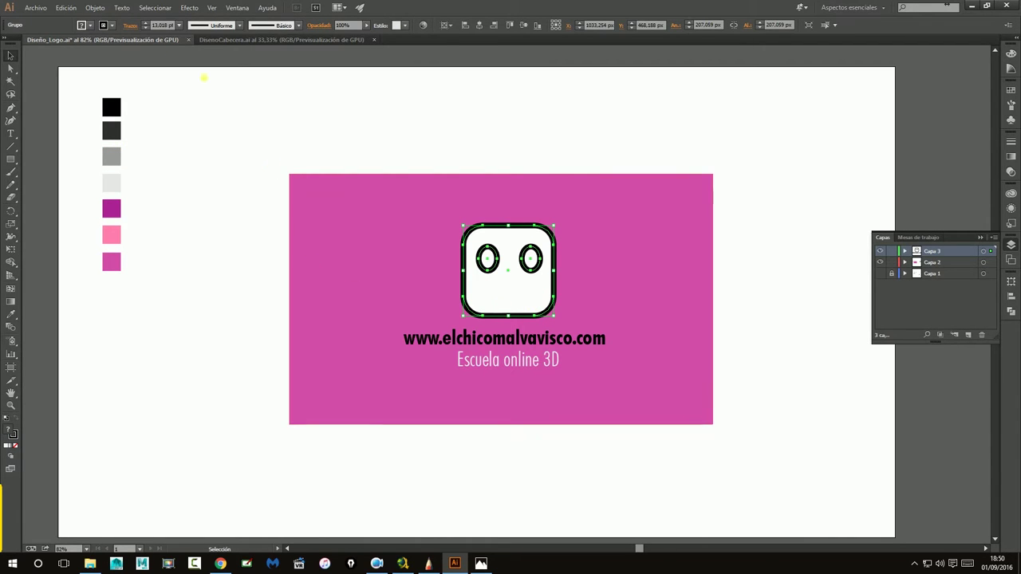
left_click(91, 25)
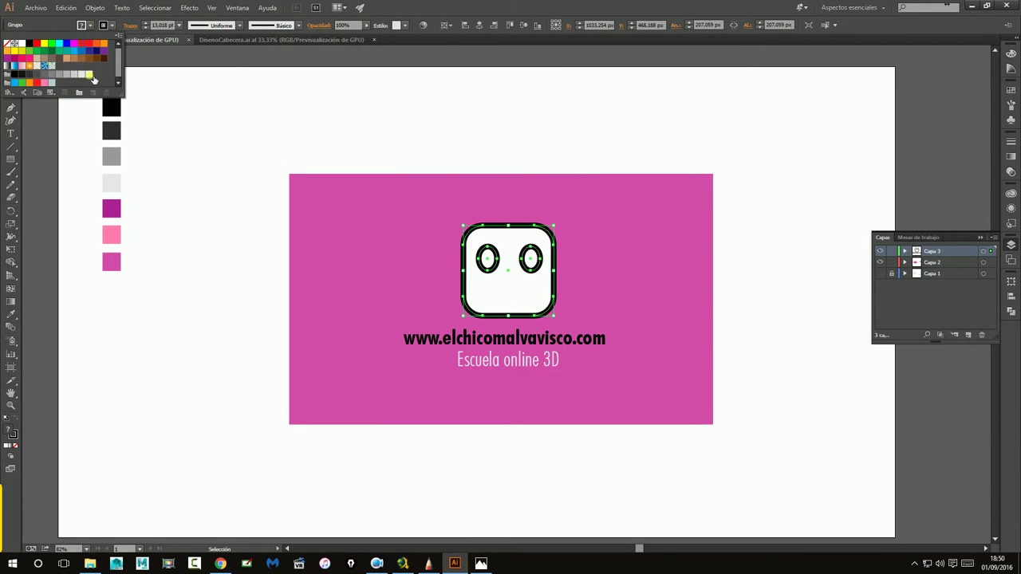
left_click(89, 75)
left_click(97, 102)
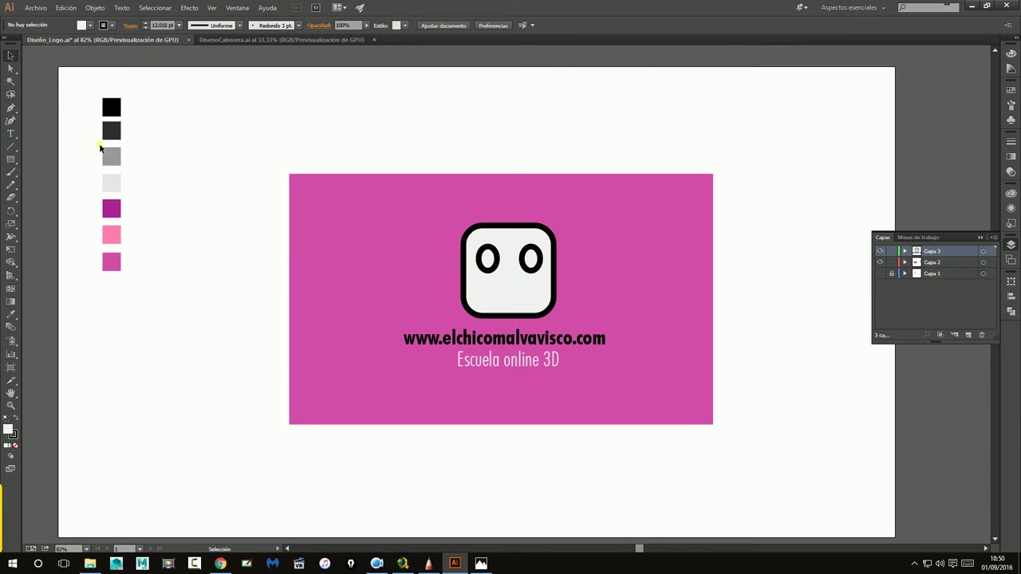
left_click(518, 294)
left_click(91, 25)
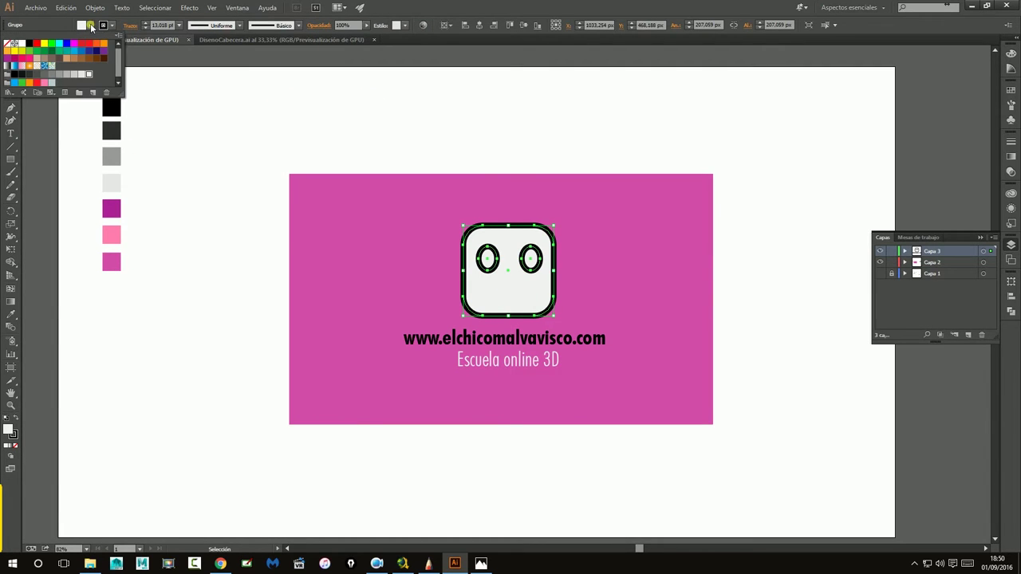
left_click(89, 74)
left_click(253, 108)
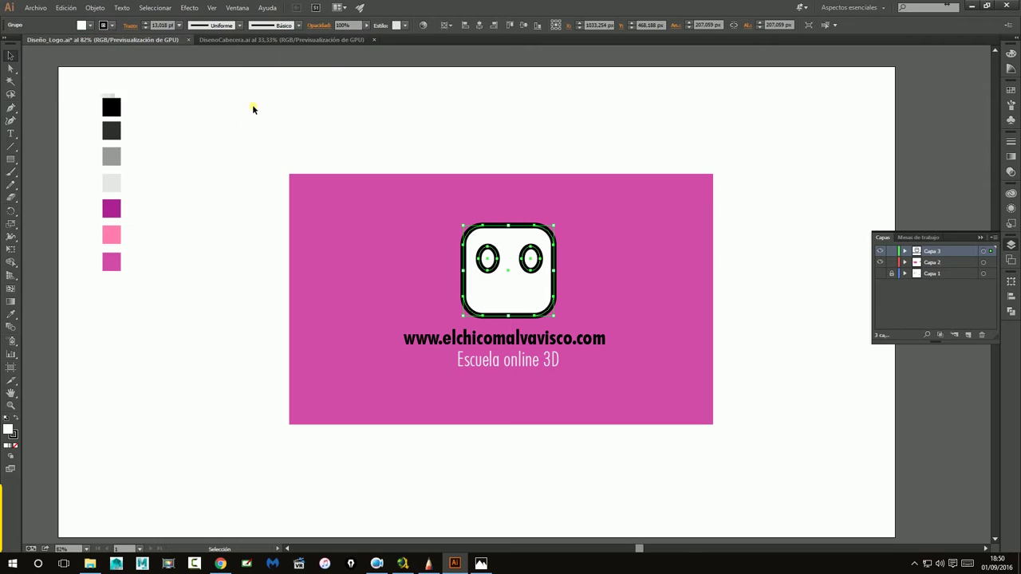
- Give the Escuela online 3D tagline a pale near-white fill
left_click(514, 361)
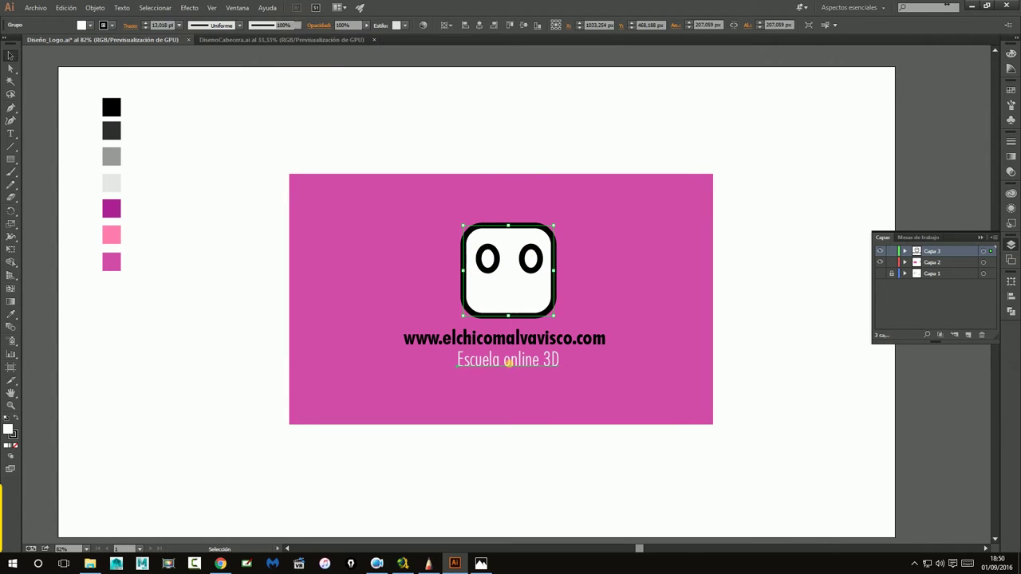
left_click(89, 26)
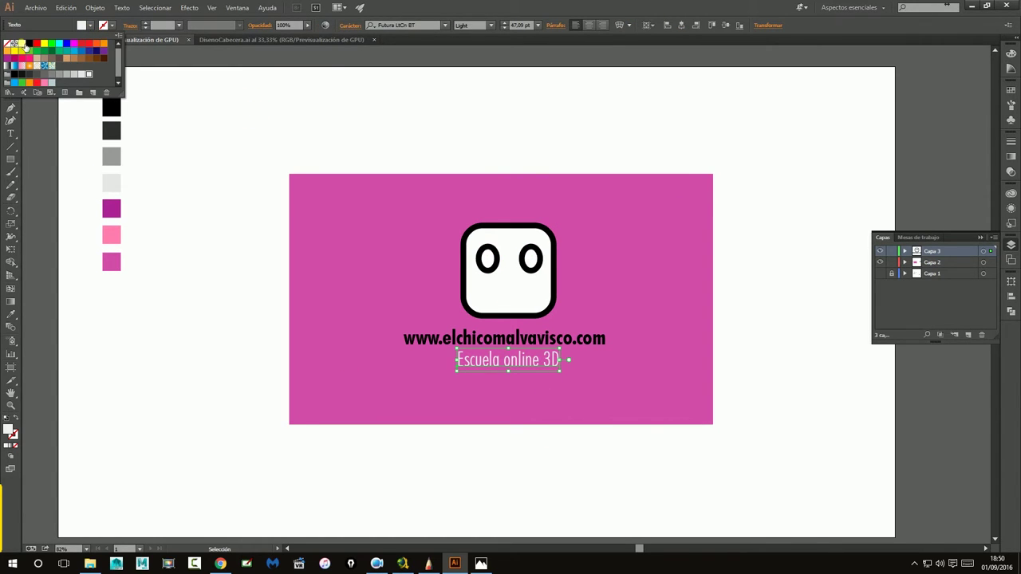
left_click(216, 101)
left_click(213, 94)
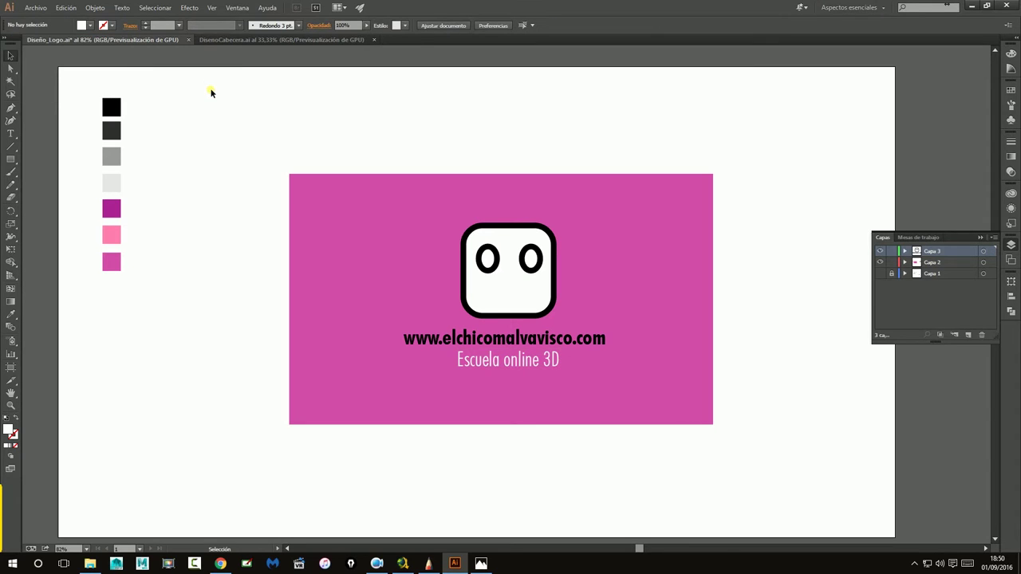
left_click(442, 343)
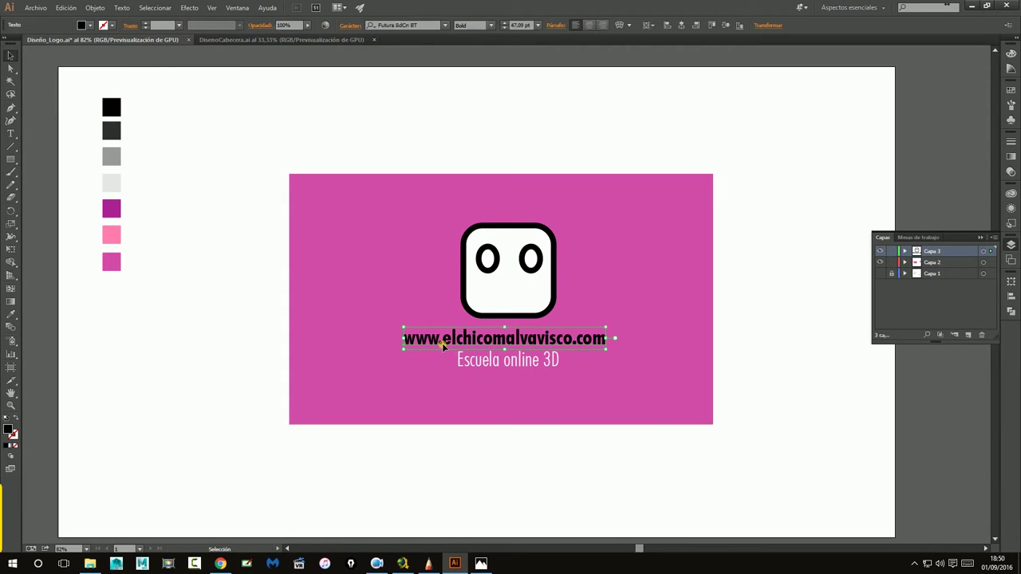
left_click(89, 25)
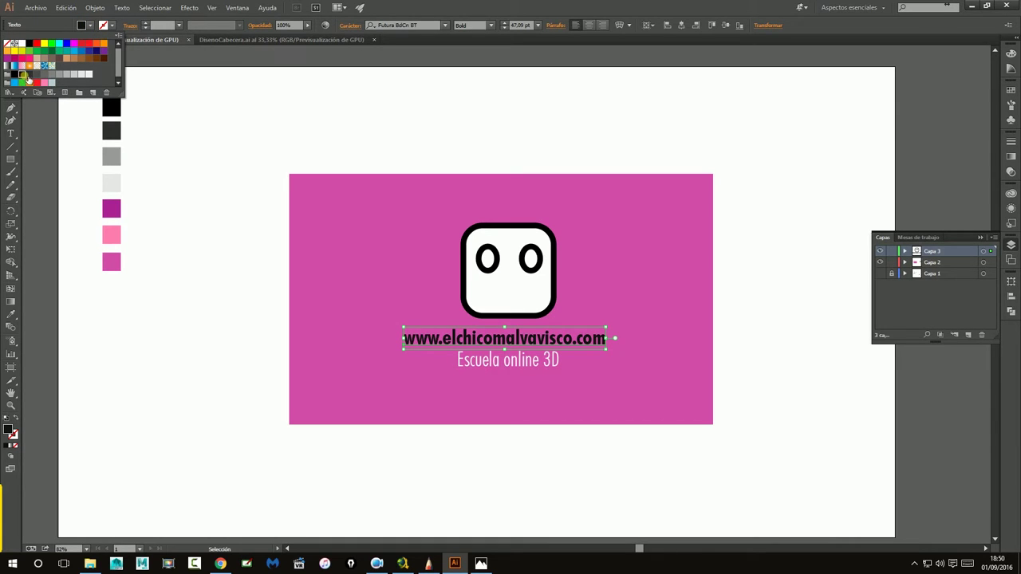
left_click(31, 76)
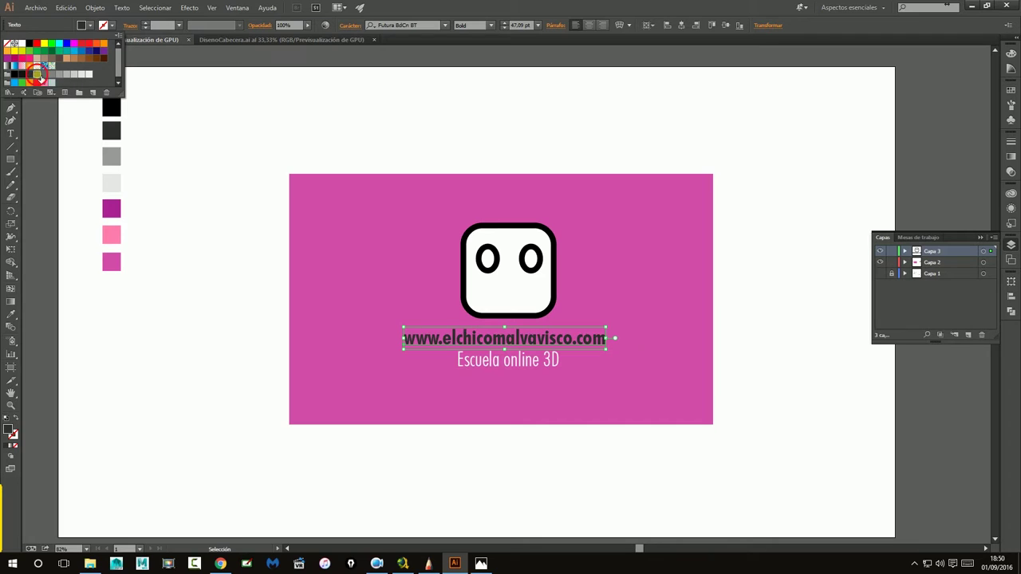
left_click(37, 75)
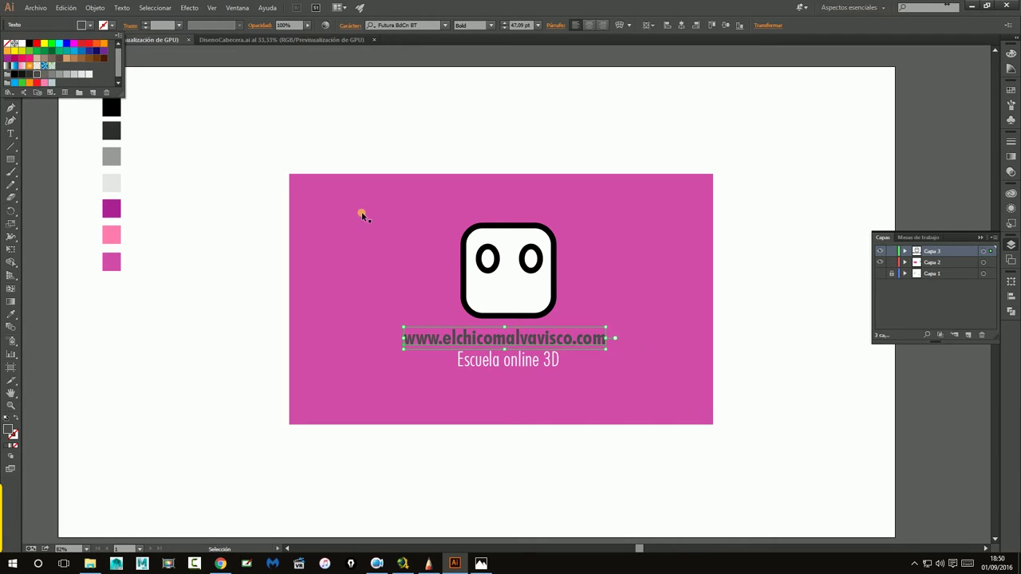
left_click(25, 77)
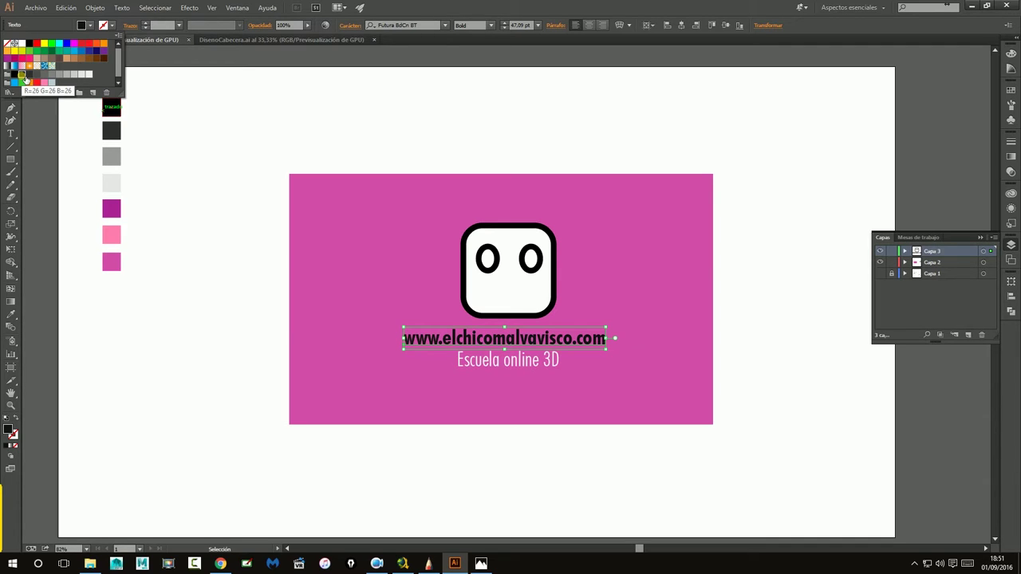
left_click(387, 122)
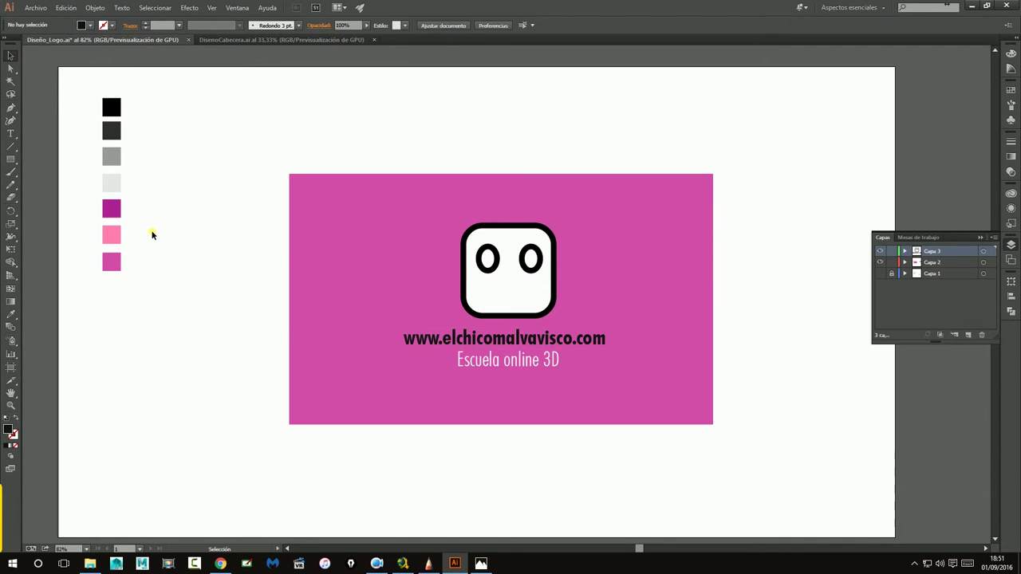
left_click(552, 338)
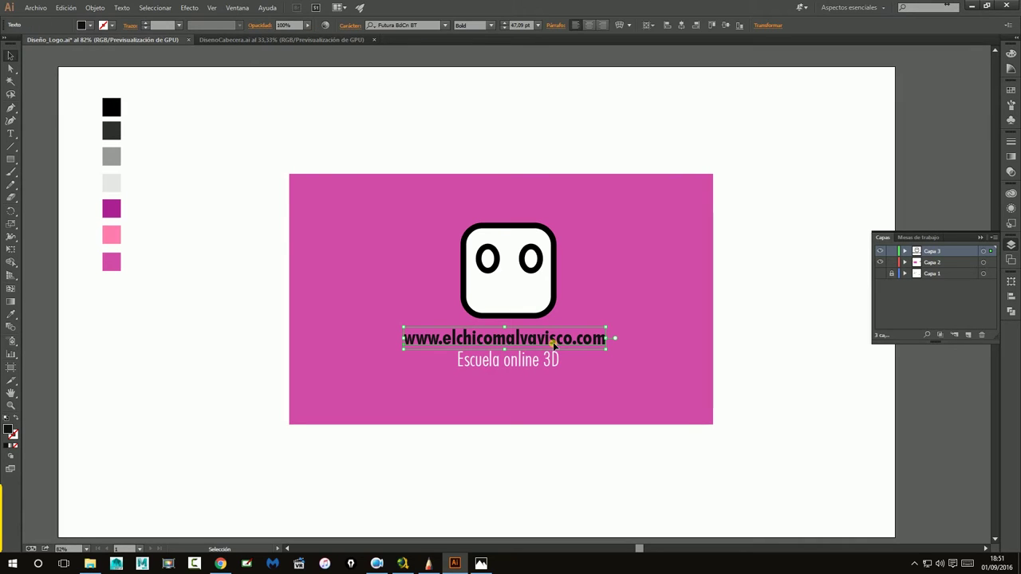
left_click(88, 24)
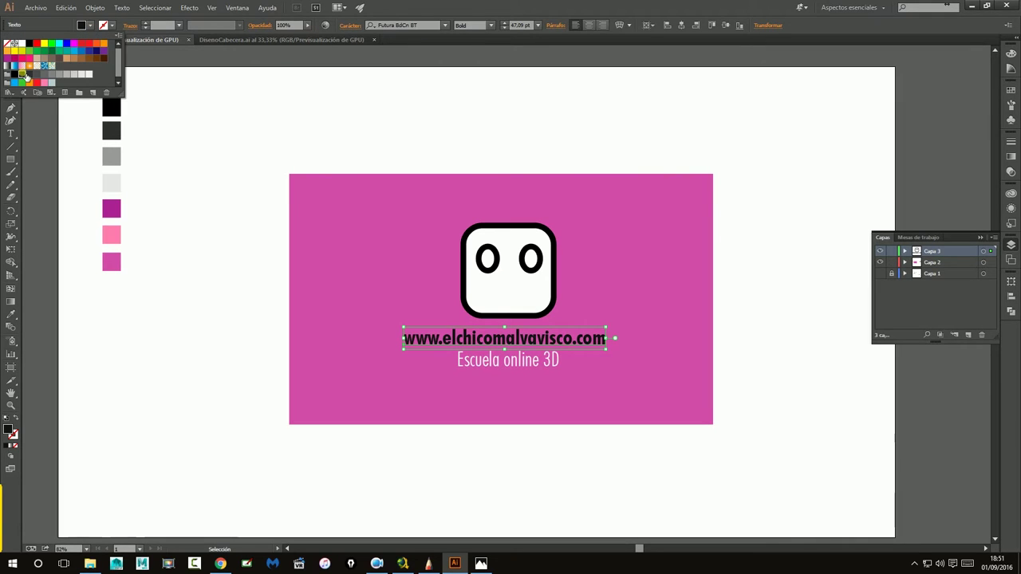
left_click(21, 75)
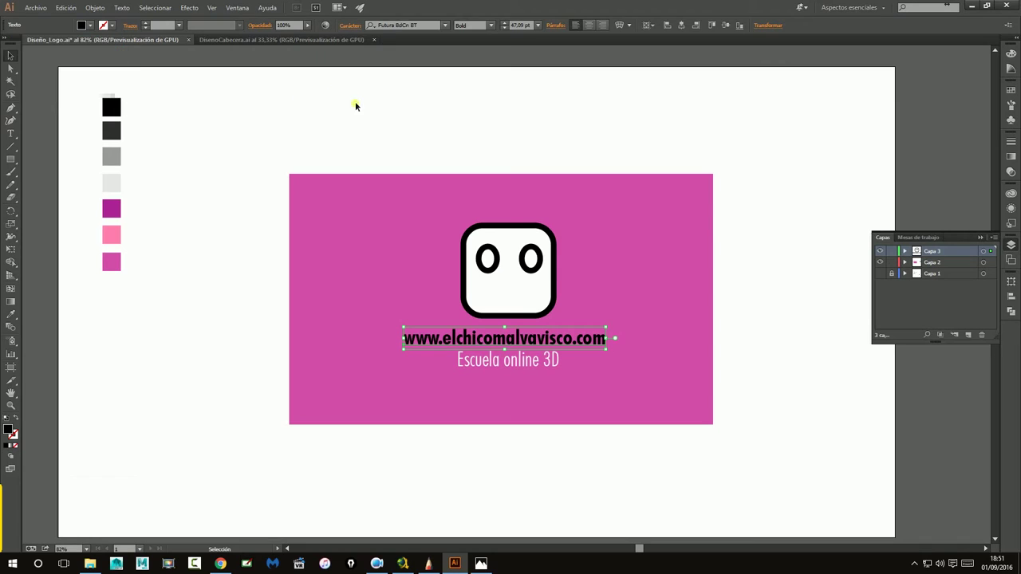
left_click(381, 108)
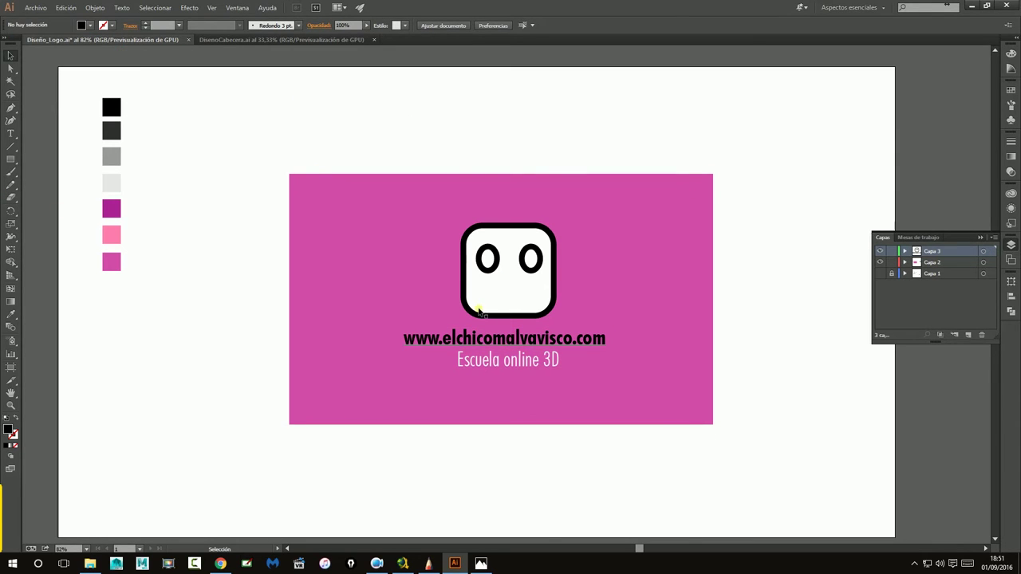
left_click_drag(319, 193, 723, 444)
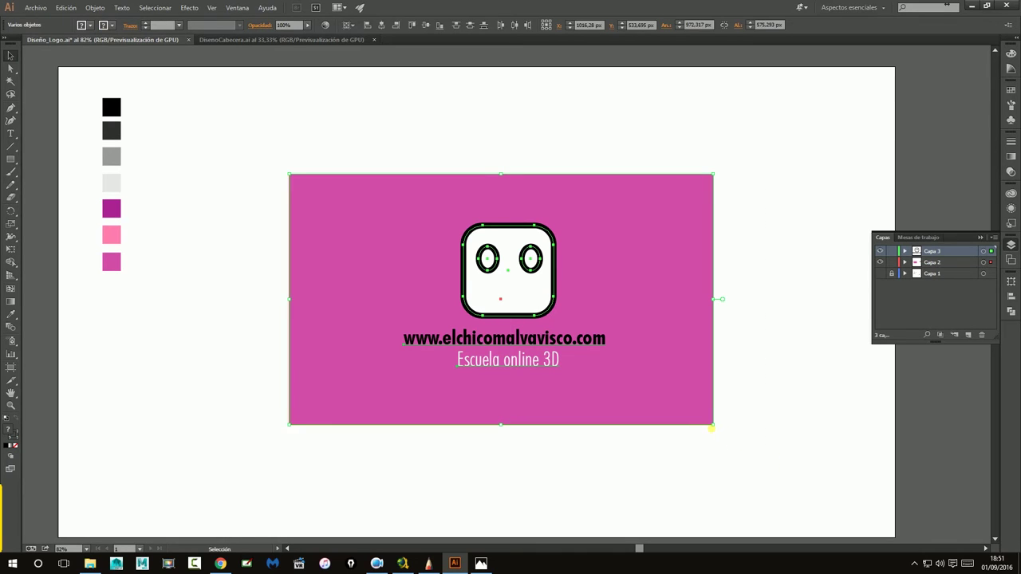
- Group the card, logo and both text lines, undoing a trial shrink
key("ctrl+g")
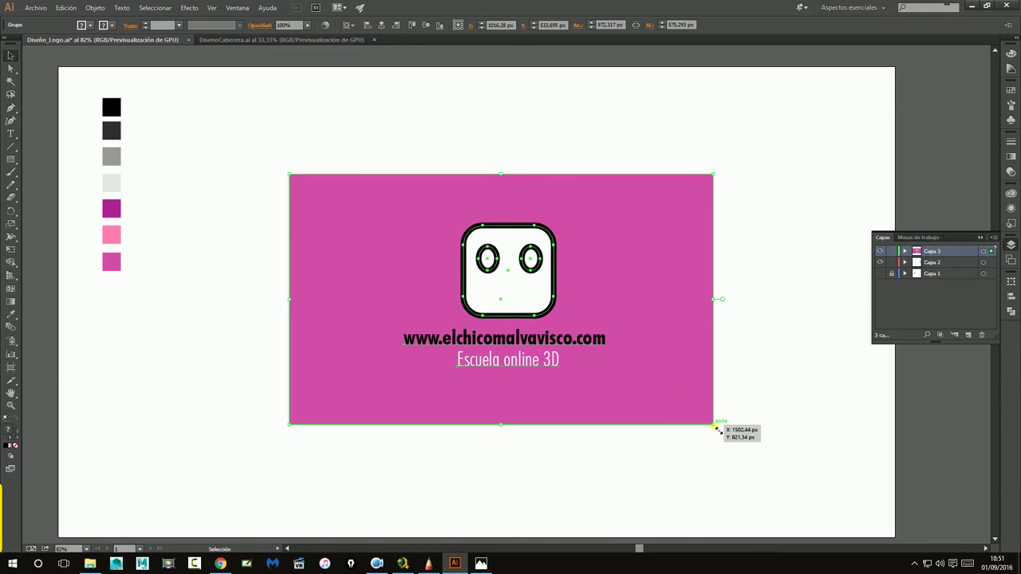
left_click_drag(262, 135, 769, 488)
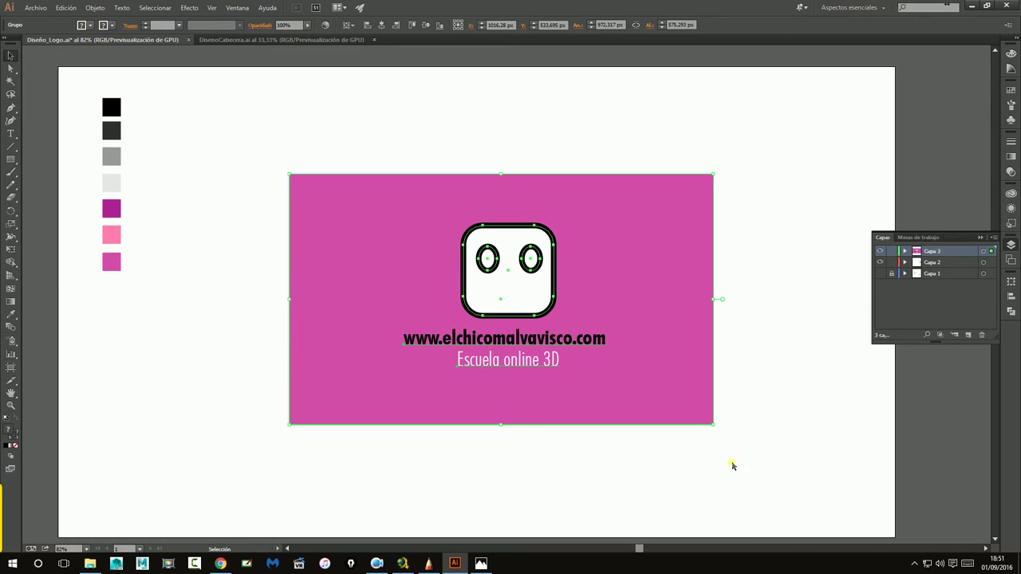
left_click(713, 425)
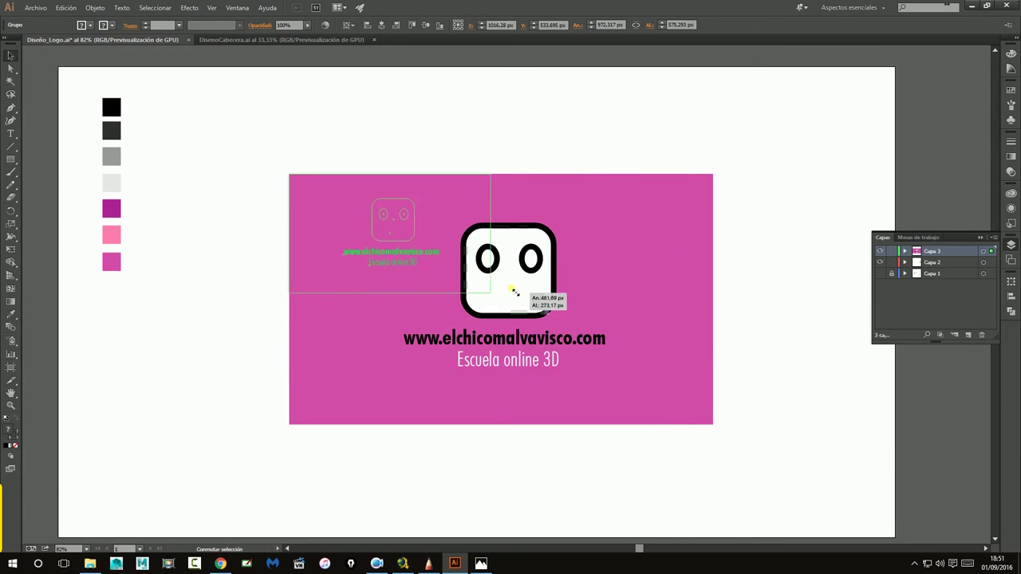
left_click_drag(714, 425, 460, 274)
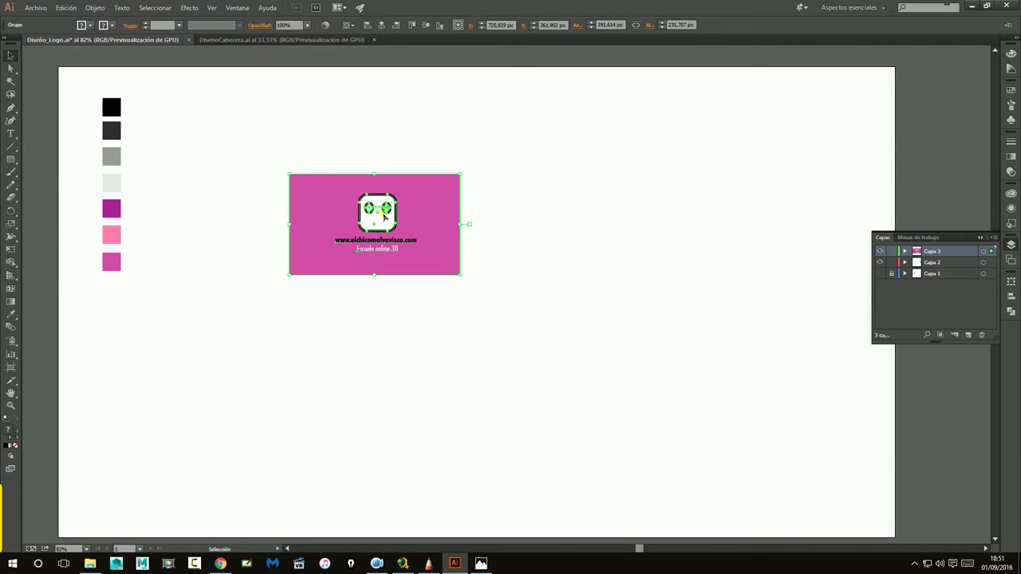
key("ctrl+z")
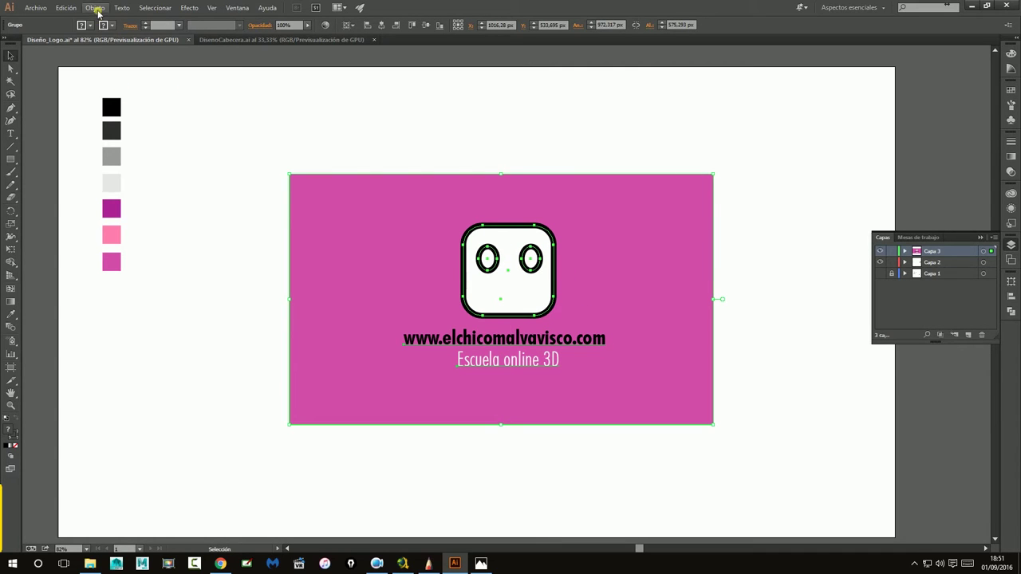
- In Objeto > Transformar > Escala, uncheck 'Cambiar escala de vértices de rectángulo', keeping strokes and effects
left_click(94, 8)
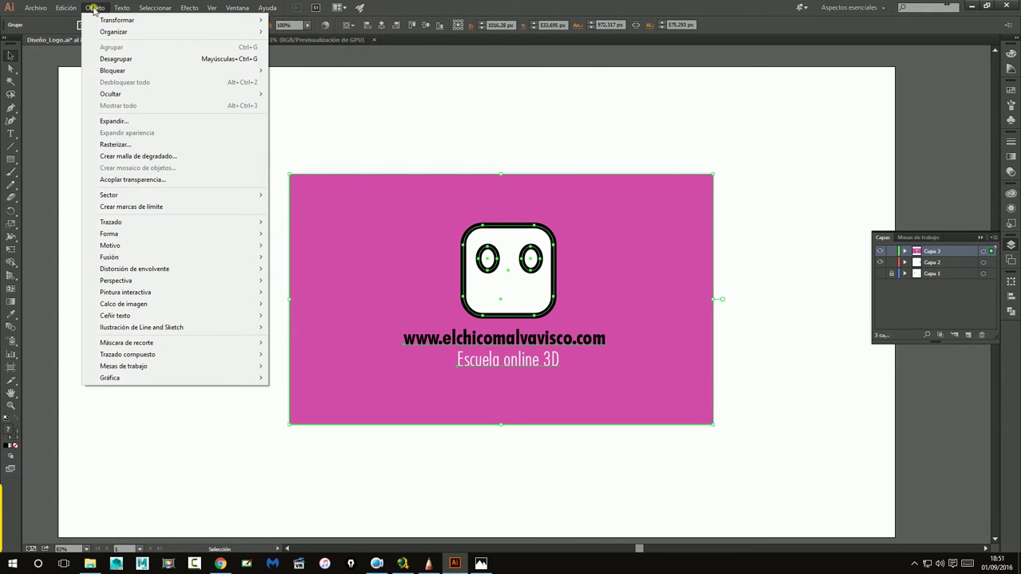
mouse_move(117, 20)
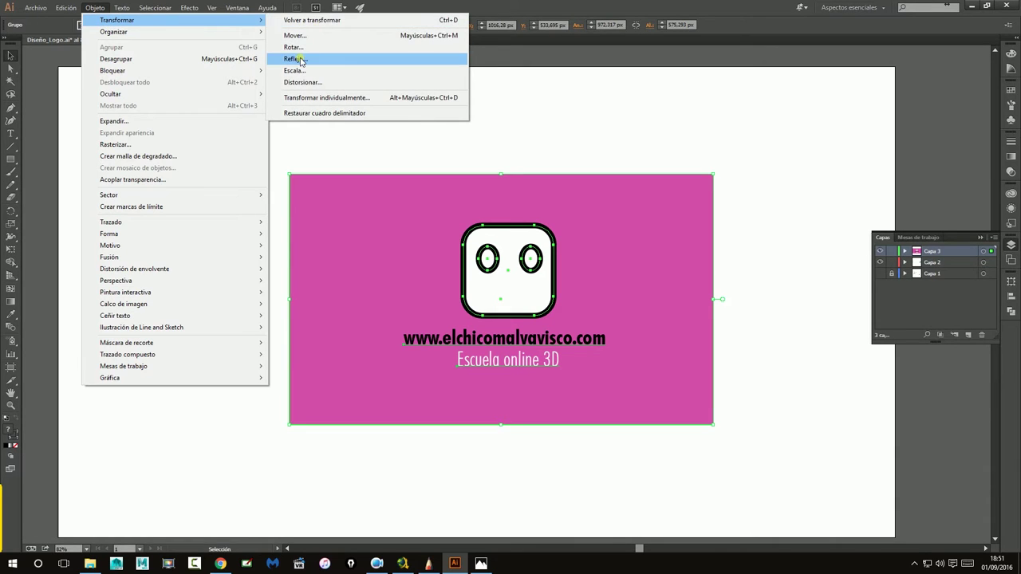
left_click(295, 70)
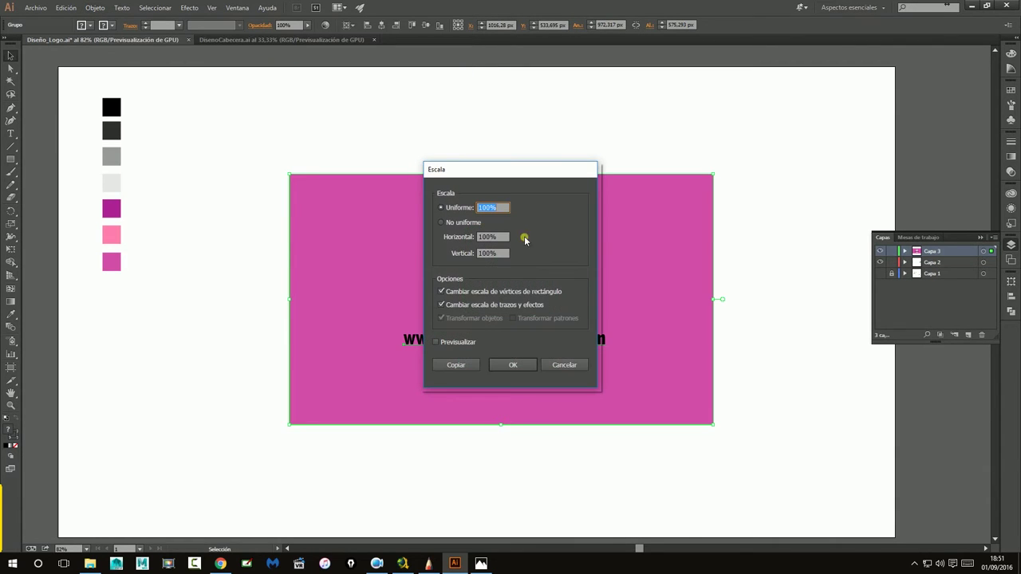
left_click(455, 293)
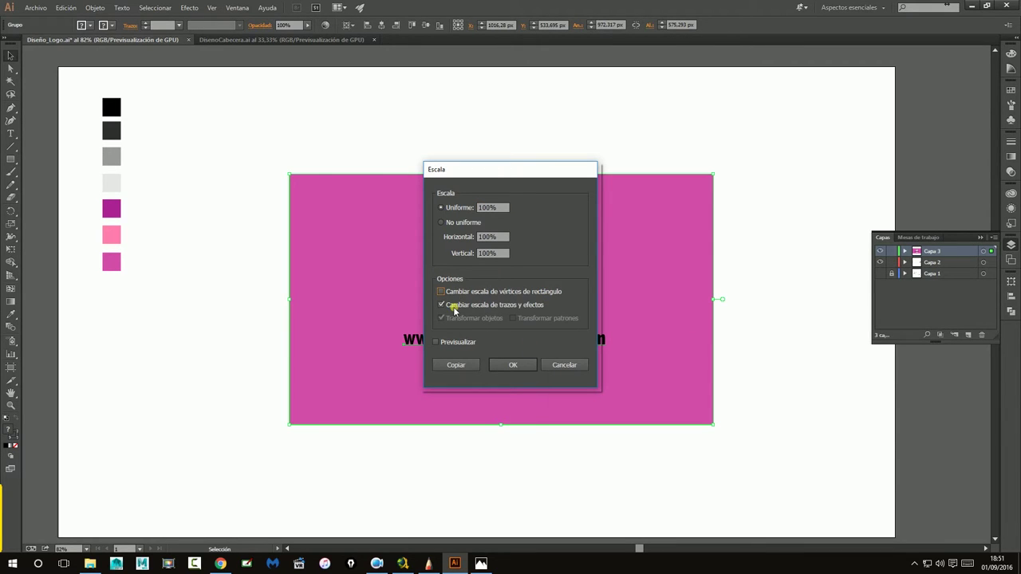
left_click(512, 366)
left_click_drag(717, 427, 517, 308)
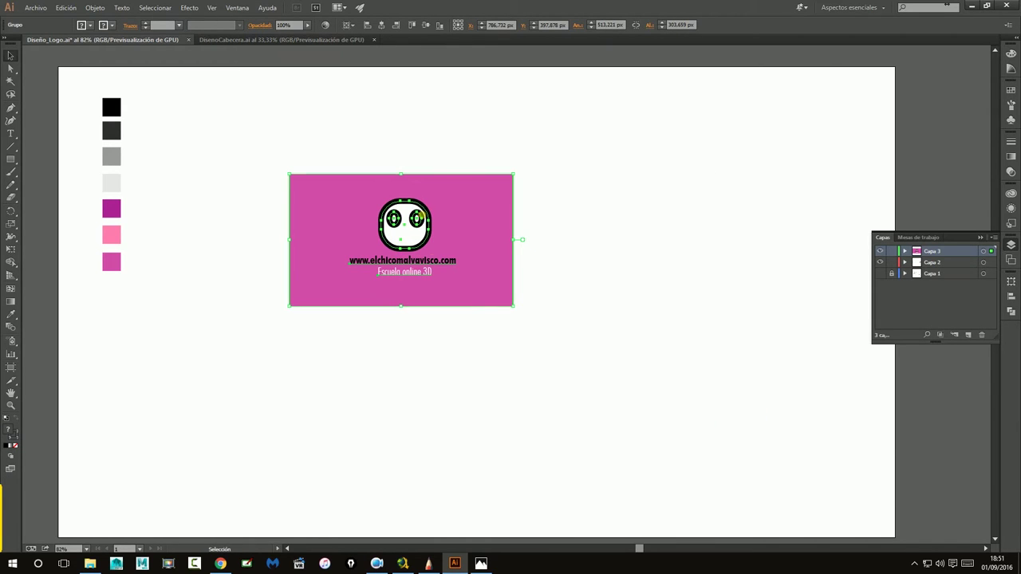
key("ctrl+z")
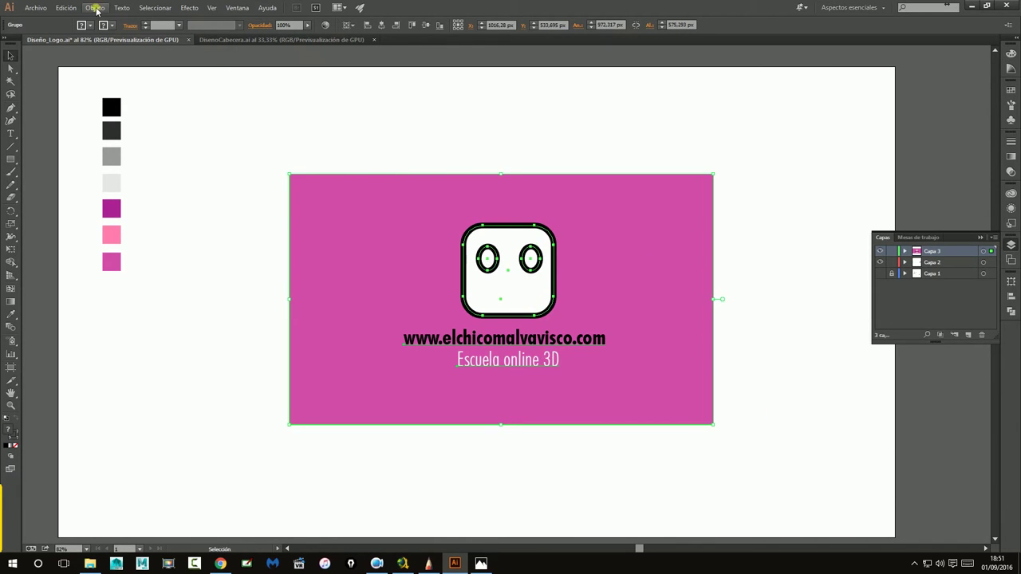
left_click(95, 7)
mouse_move(117, 20)
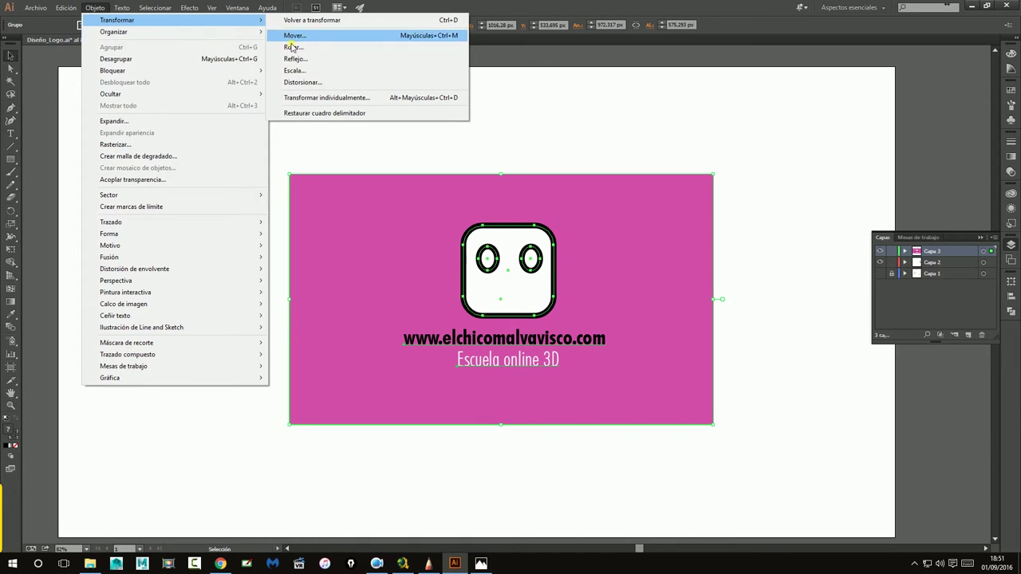
left_click(302, 71)
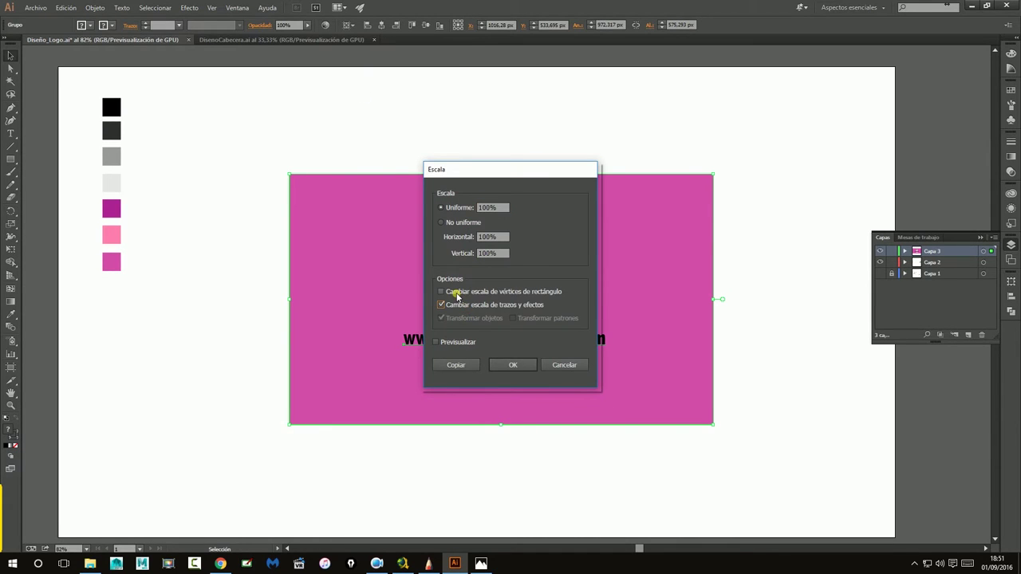
left_click(514, 364)
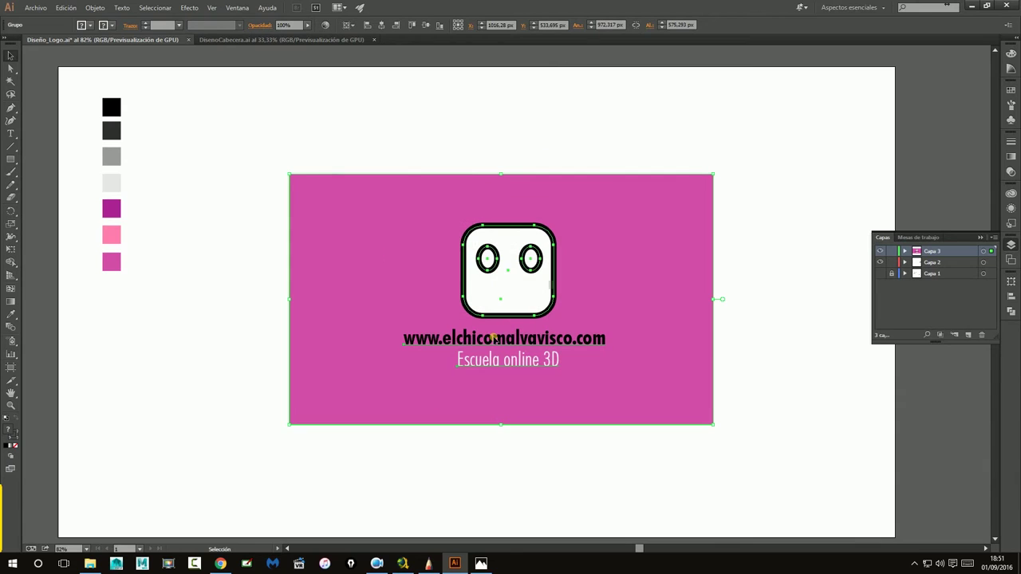
- Shrink the card group and place a duplicate below it
mouse_move(714, 424)
left_mouse_down()
mouse_move(504, 303)
mouse_move(406, 222)
mouse_move(470, 258)
left_mouse_up()
left_click(563, 362)
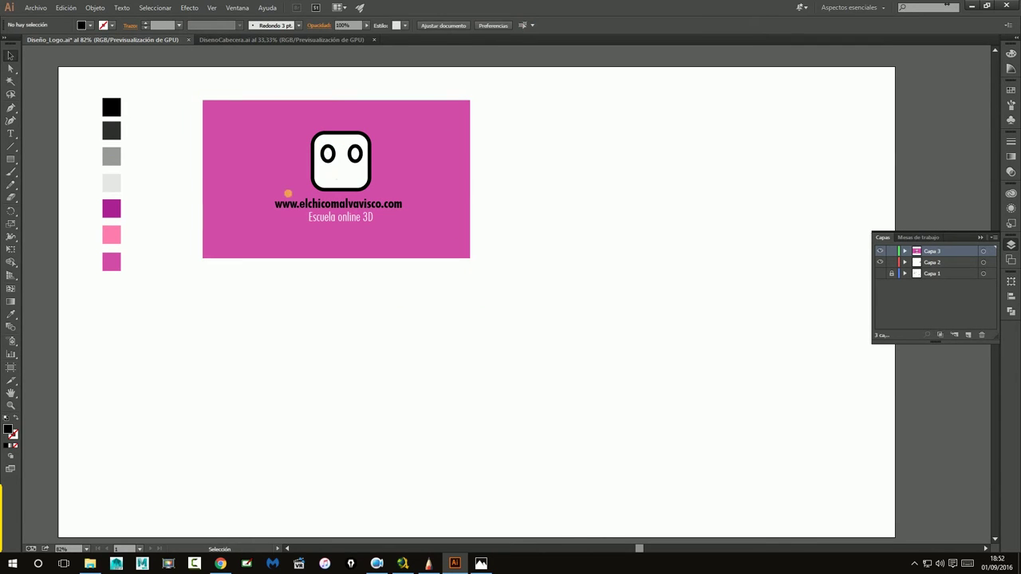
mouse_move(283, 196)
left_mouse_down()
mouse_move(296, 332)
mouse_move(267, 371)
left_mouse_up()
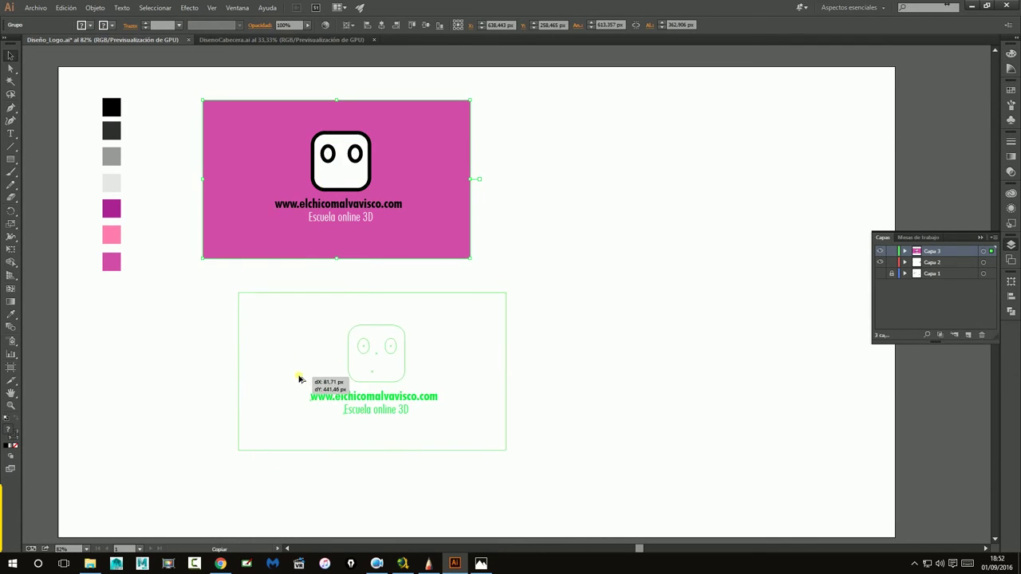
left_click(537, 329)
- On the lower card, make the URL white and the Escuela online 3D tagline black
left_click(398, 390)
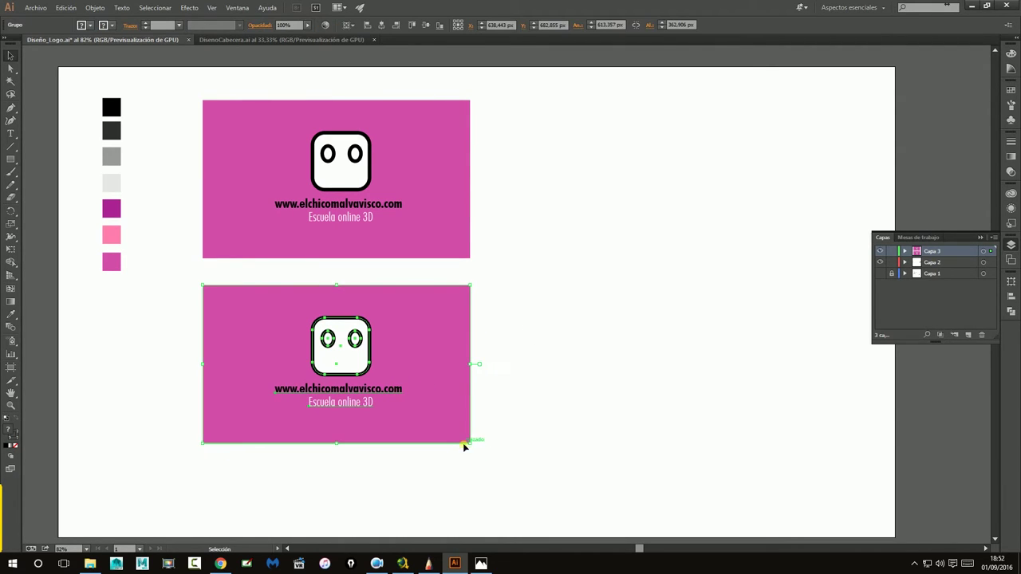
left_click(583, 340)
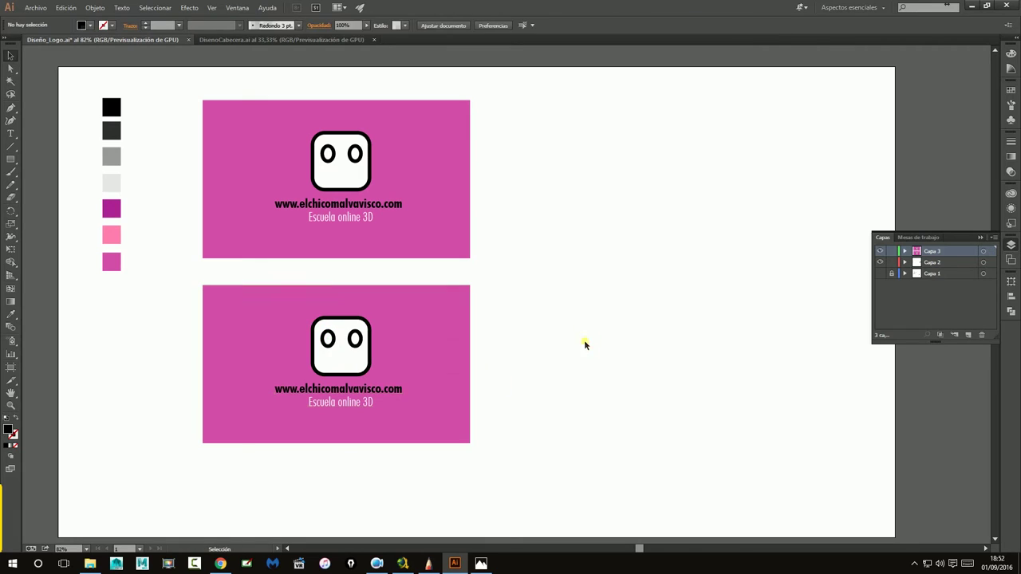
left_click(390, 395)
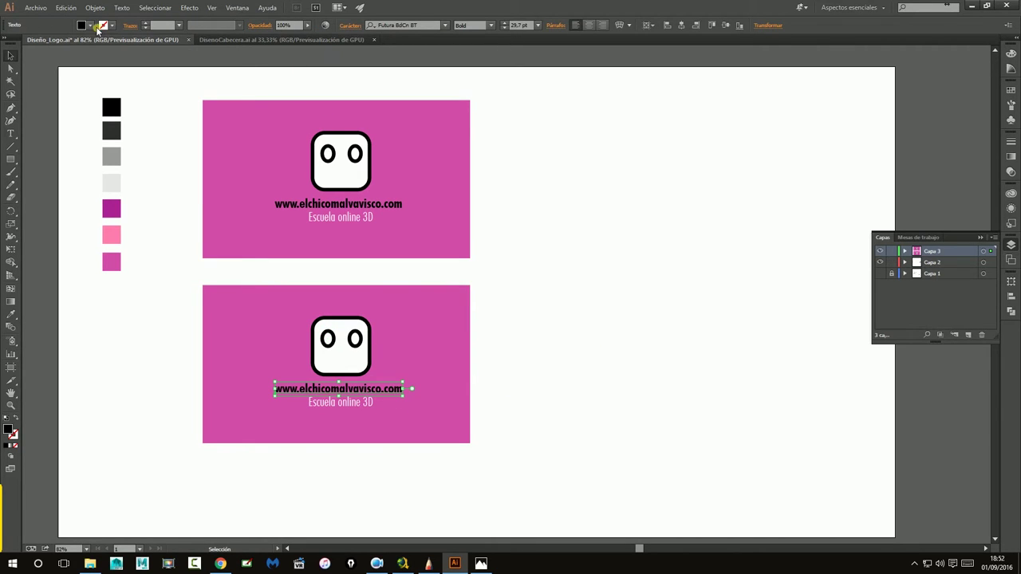
left_click(93, 25)
left_click(26, 48)
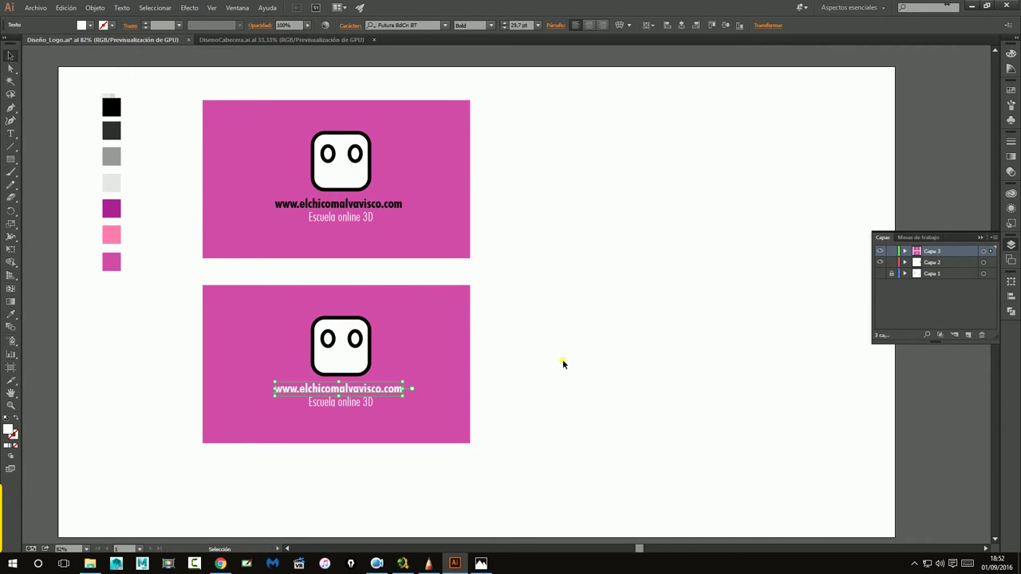
left_click(347, 408)
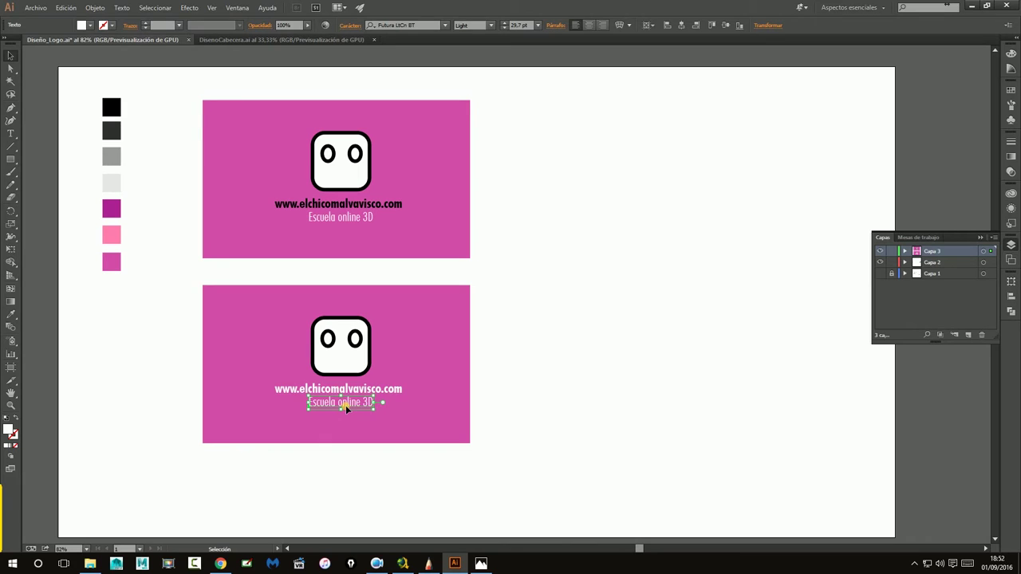
left_click(90, 26)
left_click(32, 45)
left_click(613, 347)
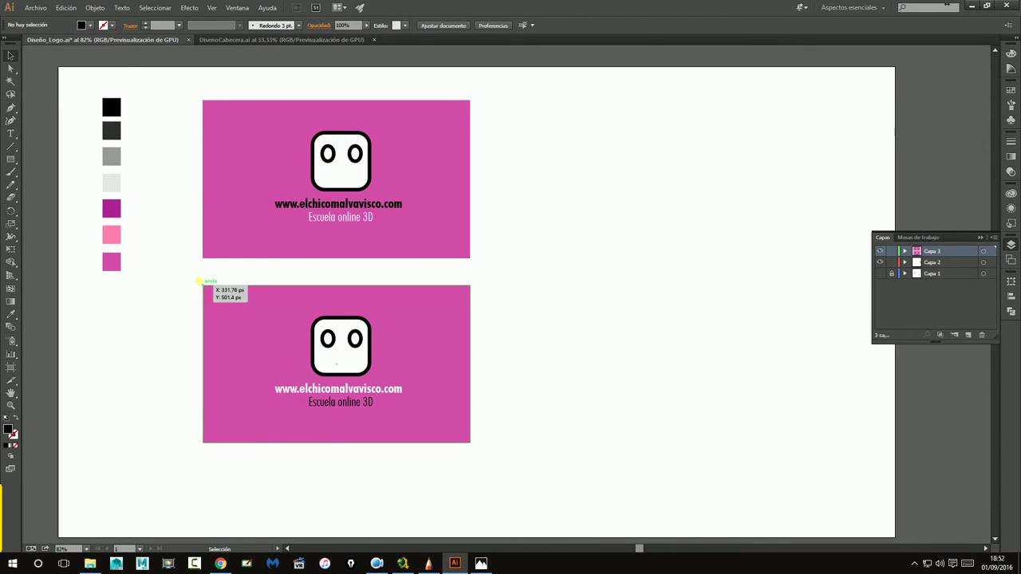
- Copy the lower card to make a third card beside it
left_click_drag(194, 275, 502, 475)
left_click_drag(387, 405, 652, 374)
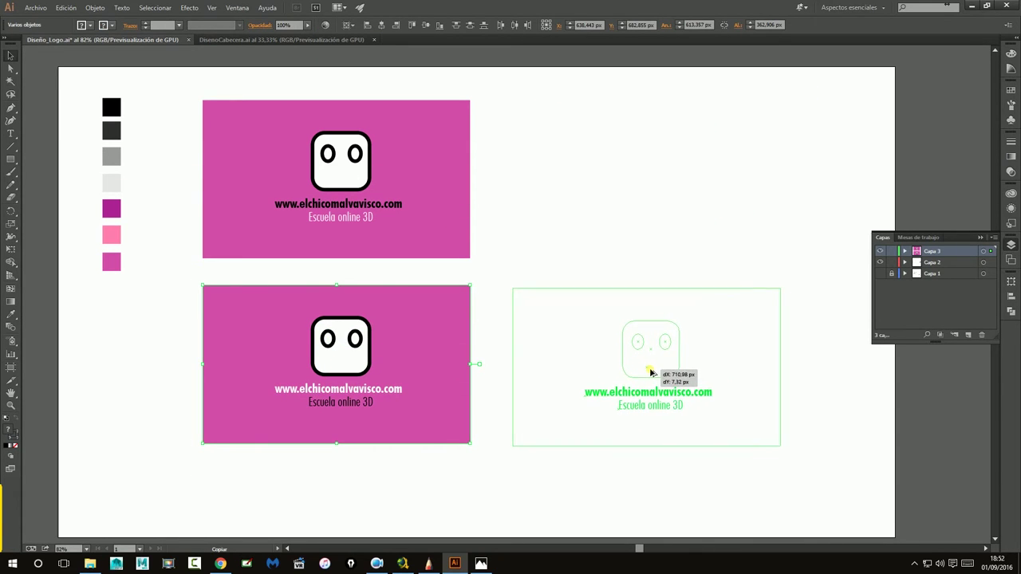
left_click_drag(653, 374, 646, 374)
left_click(625, 219)
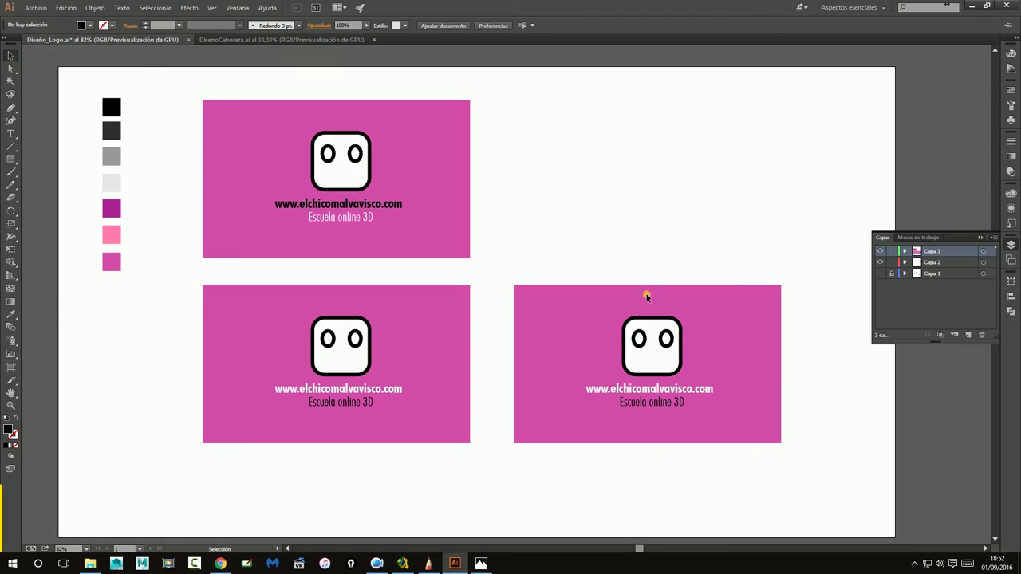
- Fill the third card's background with black, leaving the logo colours unchanged
left_click(652, 351)
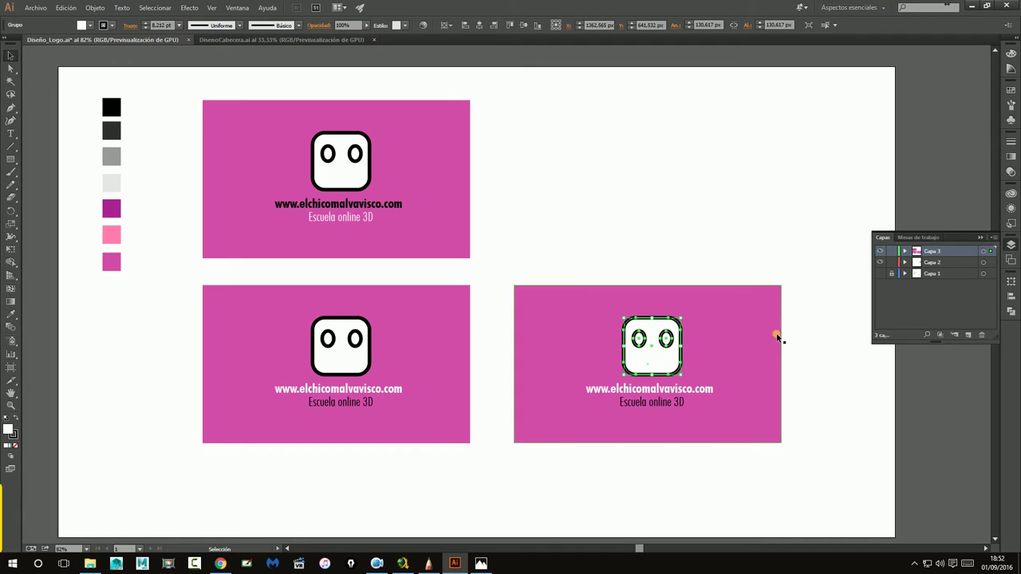
left_click(838, 396)
left_click(724, 342)
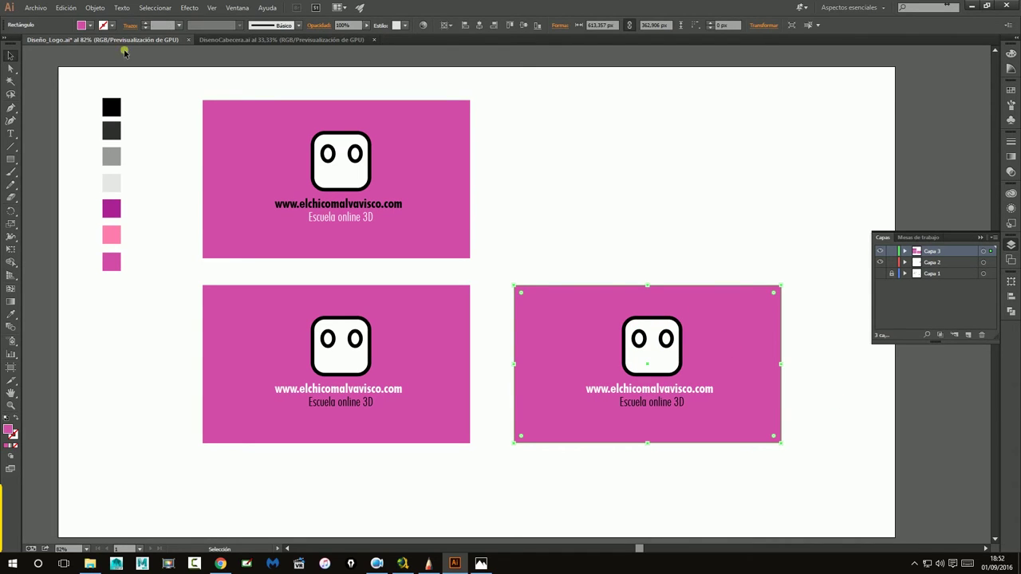
left_click(90, 24)
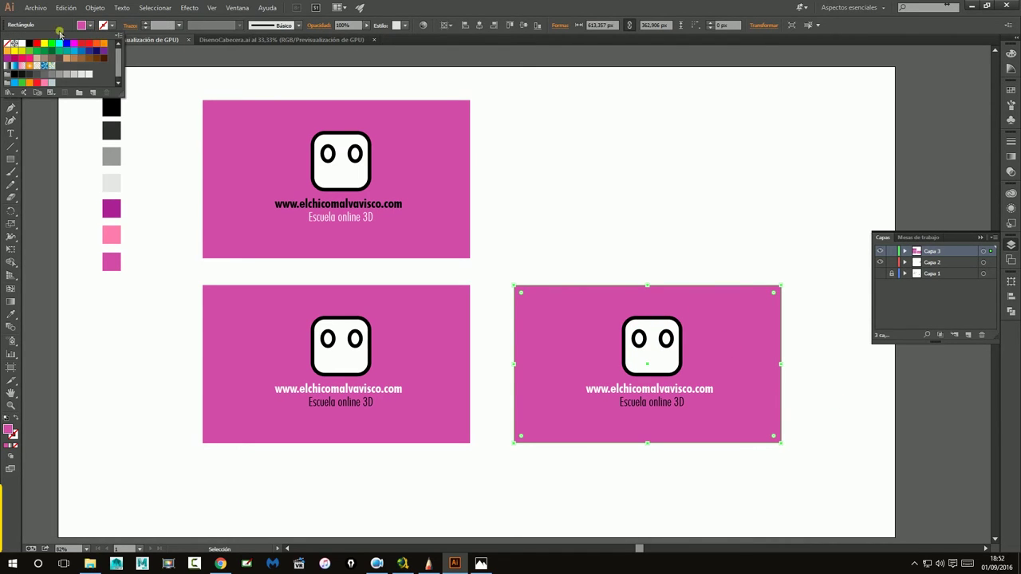
left_click(23, 75)
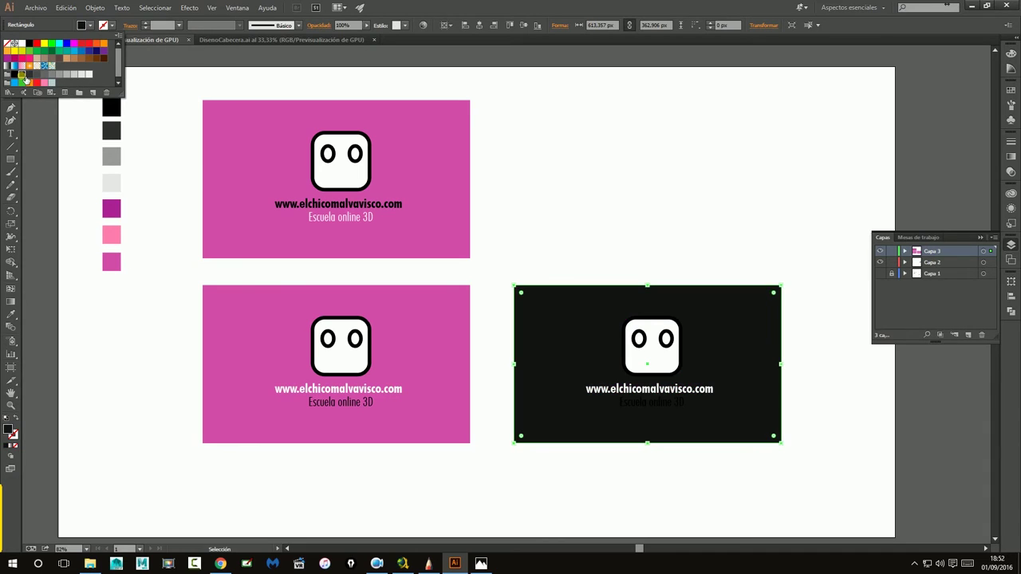
left_click(442, 162)
left_click(654, 358)
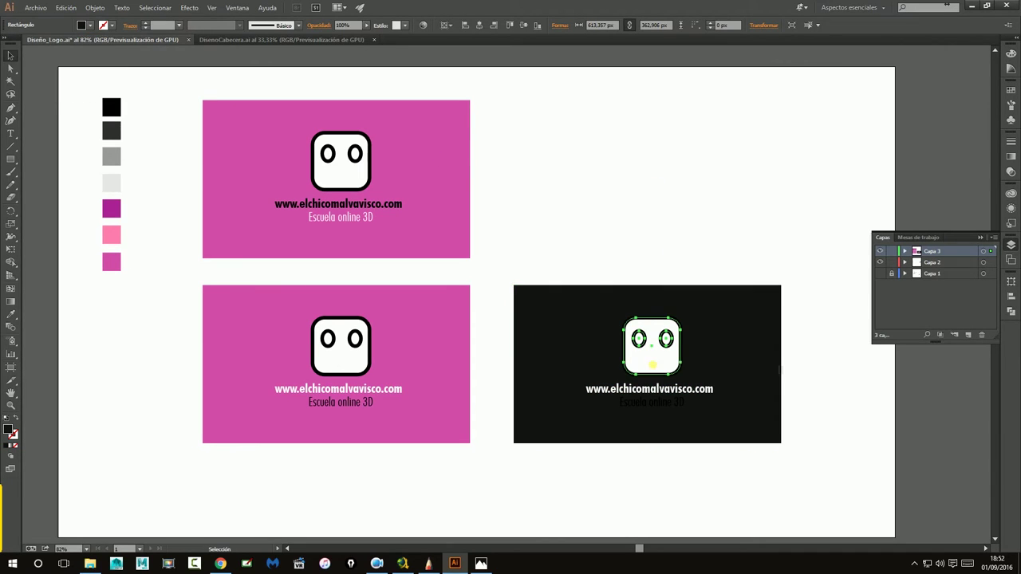
left_click(91, 25)
left_click(92, 27)
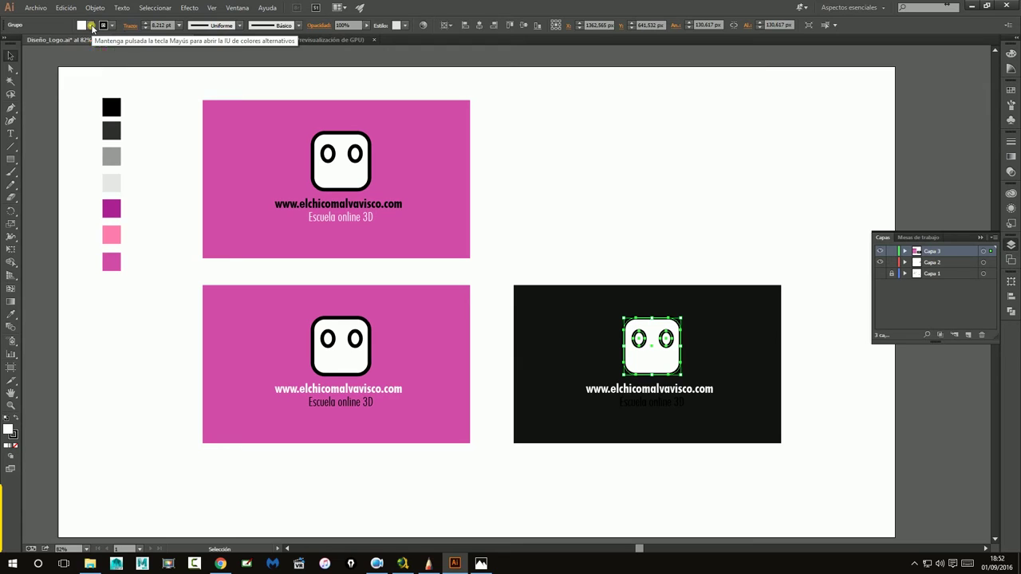
- Create a new colour group in Swatches and add the card pink to it
left_click(1009, 90)
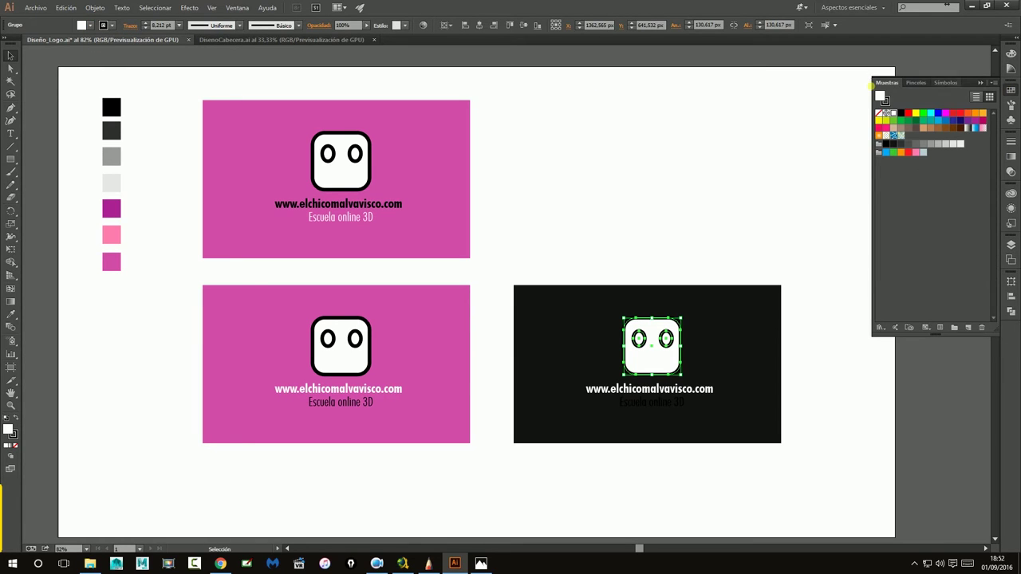
left_click(953, 327)
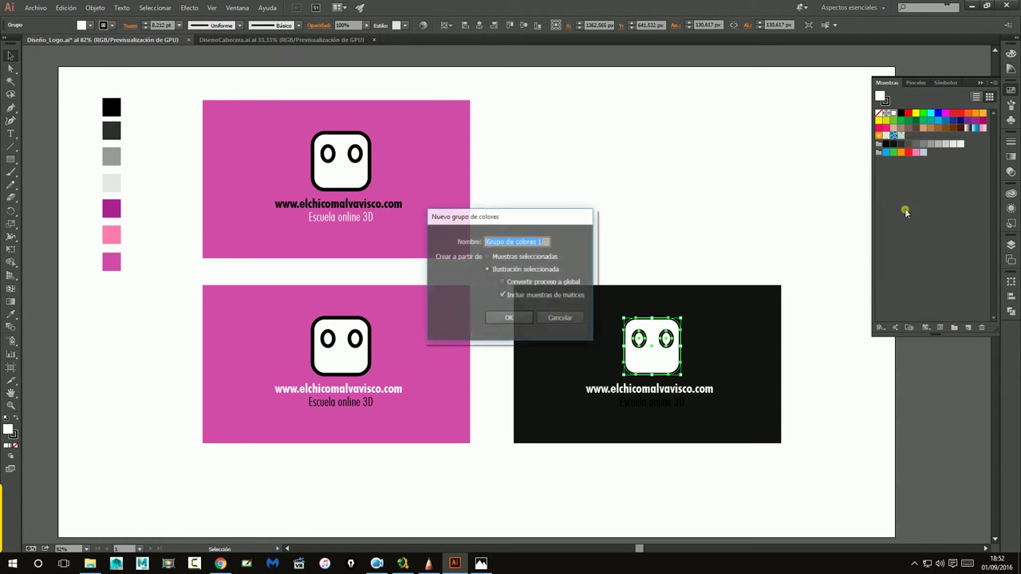
left_click(509, 317)
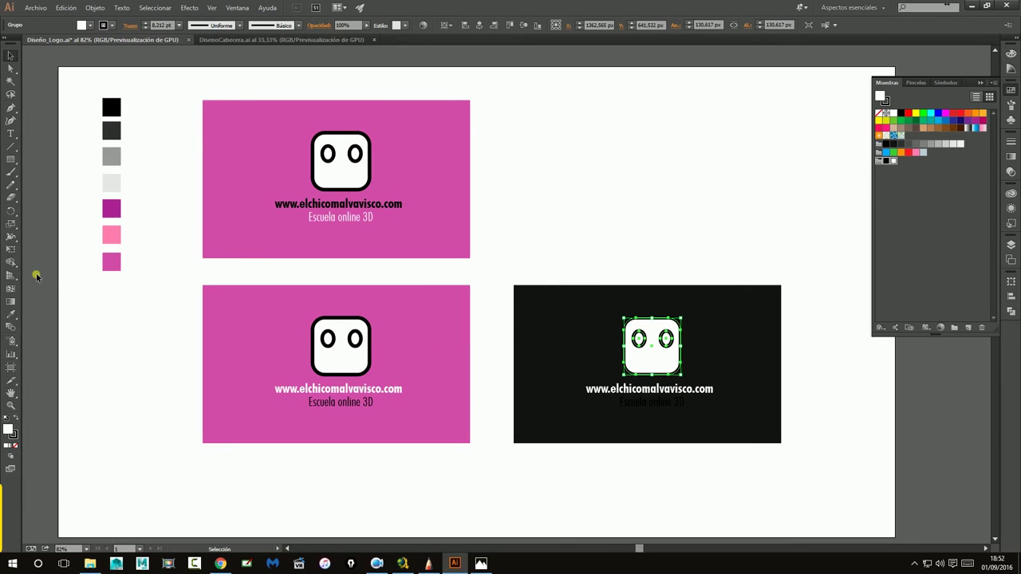
left_click_drag(96, 275, 106, 265)
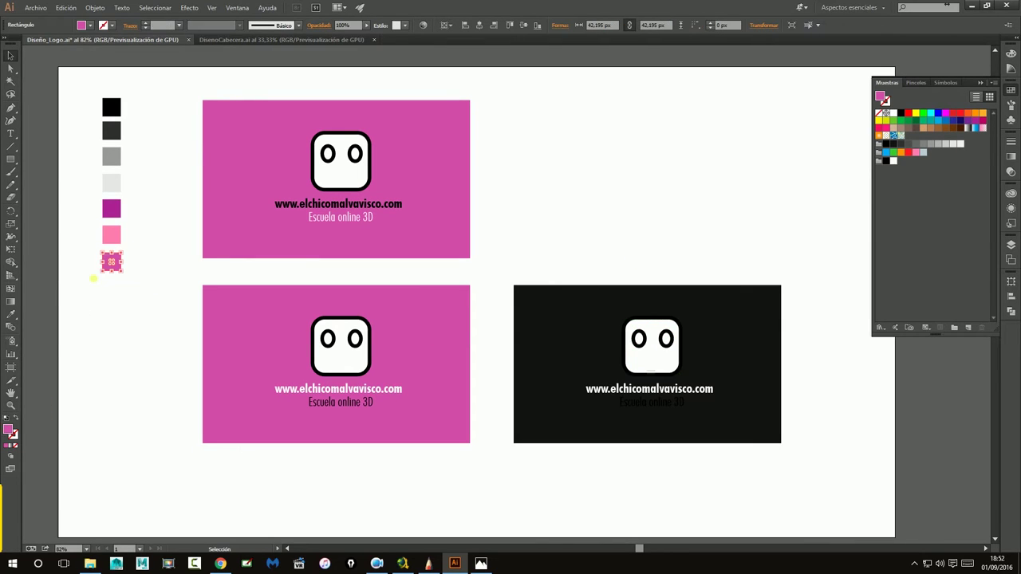
left_click_drag(7, 431, 880, 163)
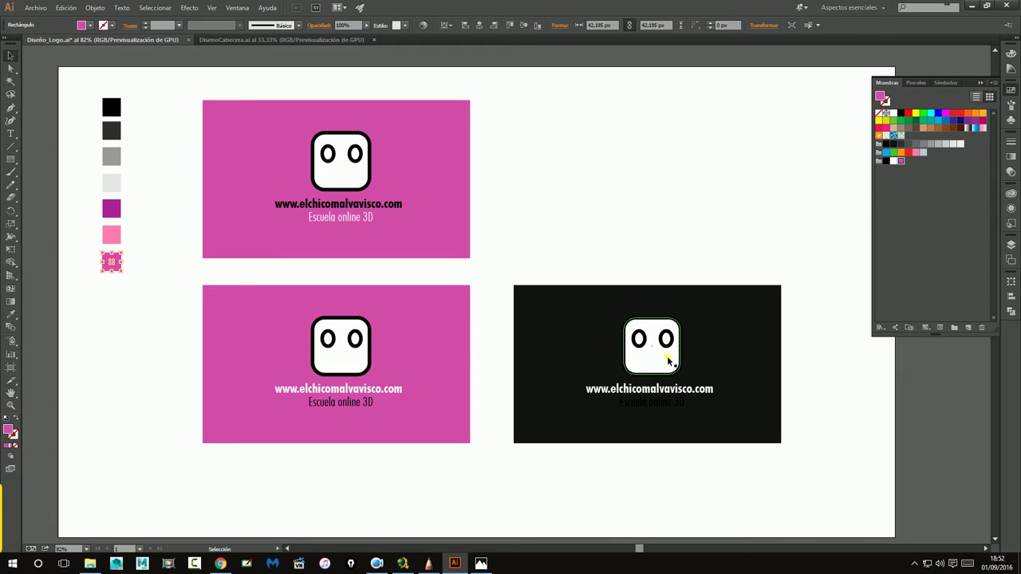
- Give the black card's logo a pink fill and white outline
left_click(668, 361)
left_click(901, 161)
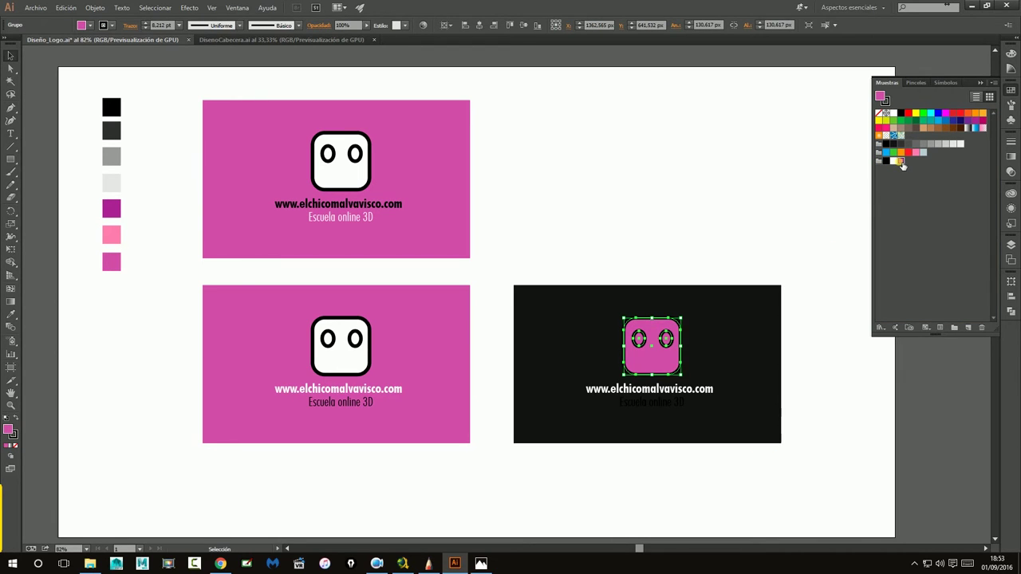
left_click(713, 191)
left_click(683, 357)
left_click(110, 25)
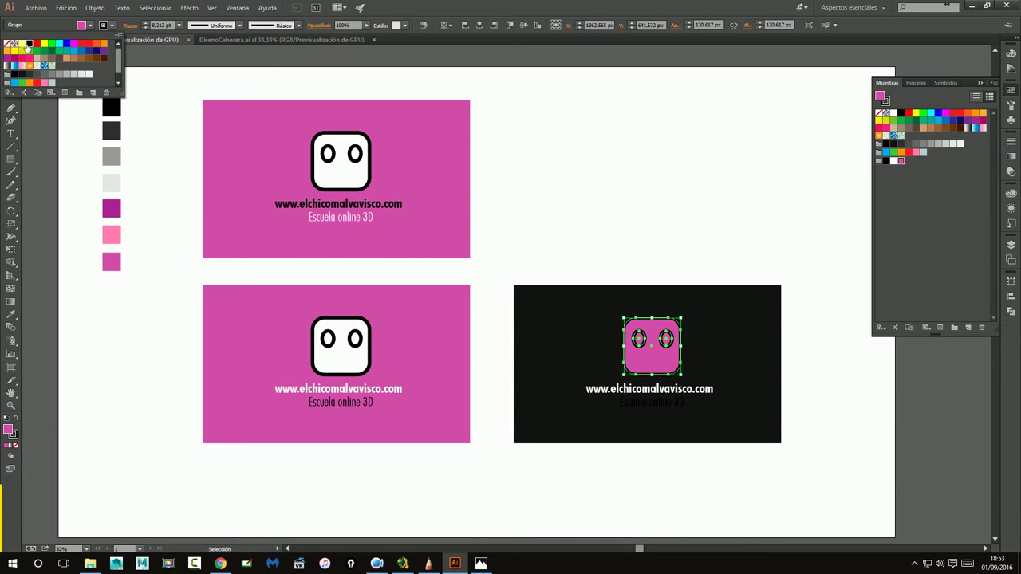
left_click(15, 43)
left_click(604, 173)
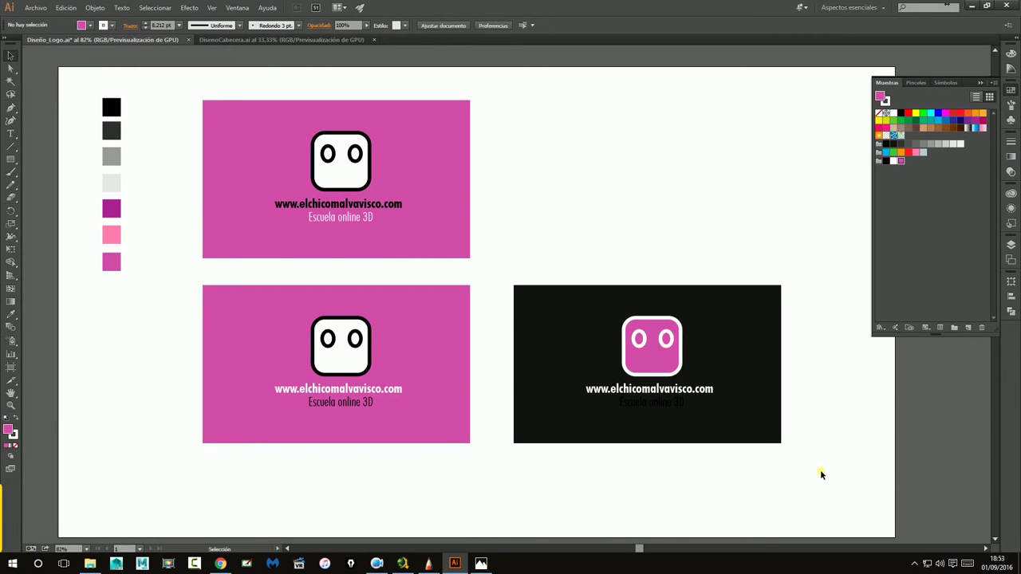
- Colour the Escuela online 3D tagline on the black card pink
left_click(636, 407)
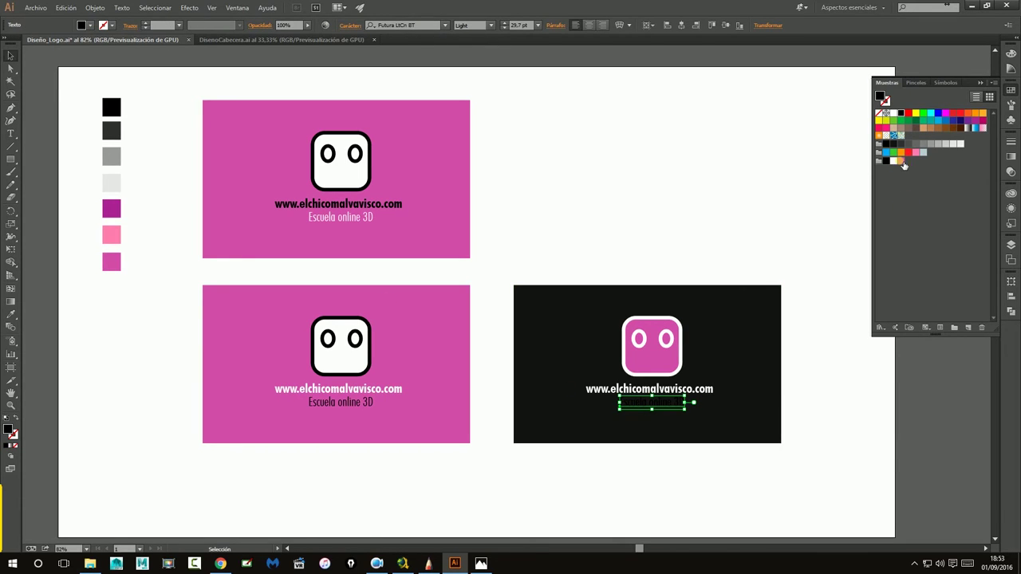
left_click(901, 160)
left_click(780, 176)
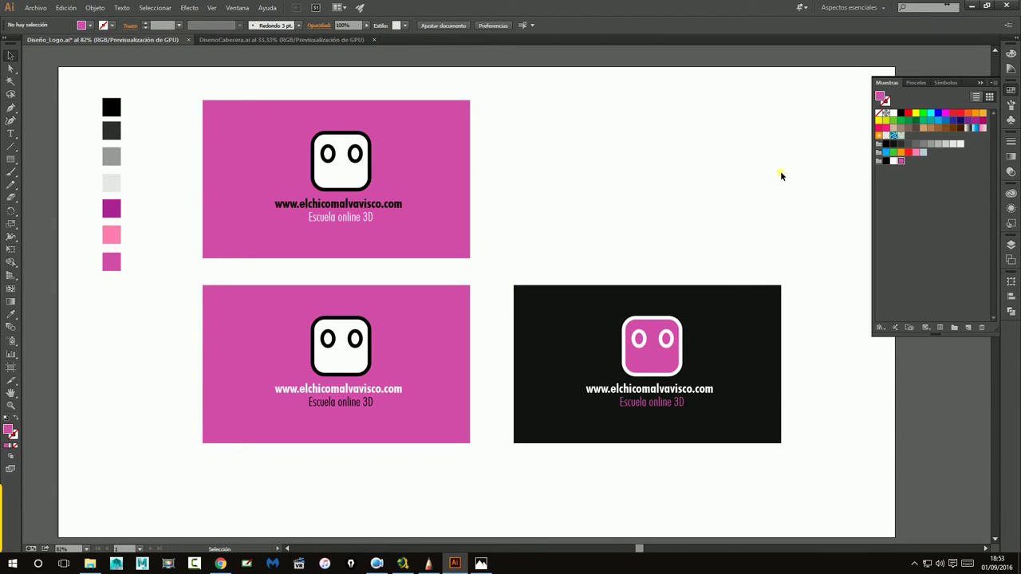
left_click_drag(653, 348, 867, 479)
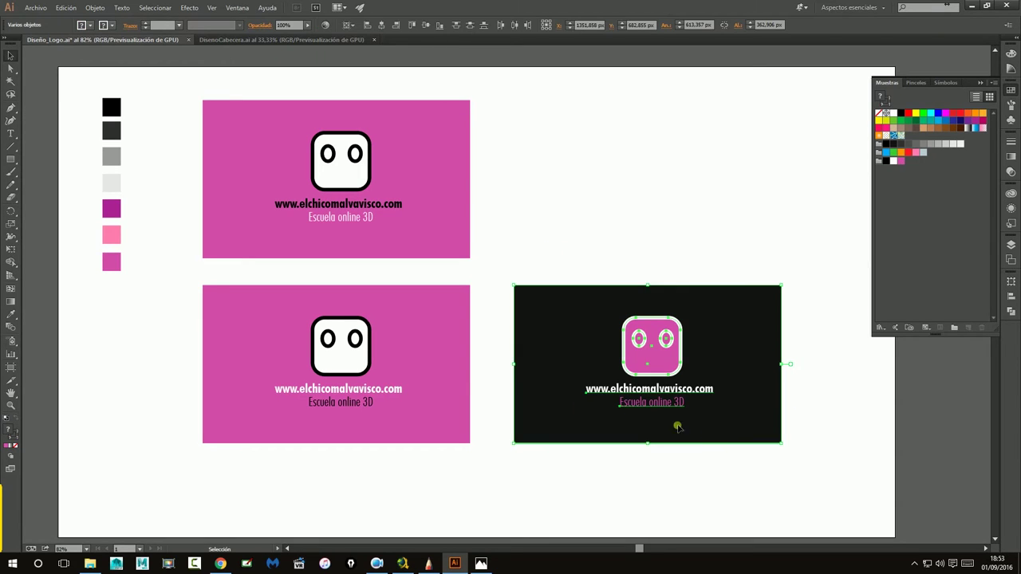
left_click(533, 141)
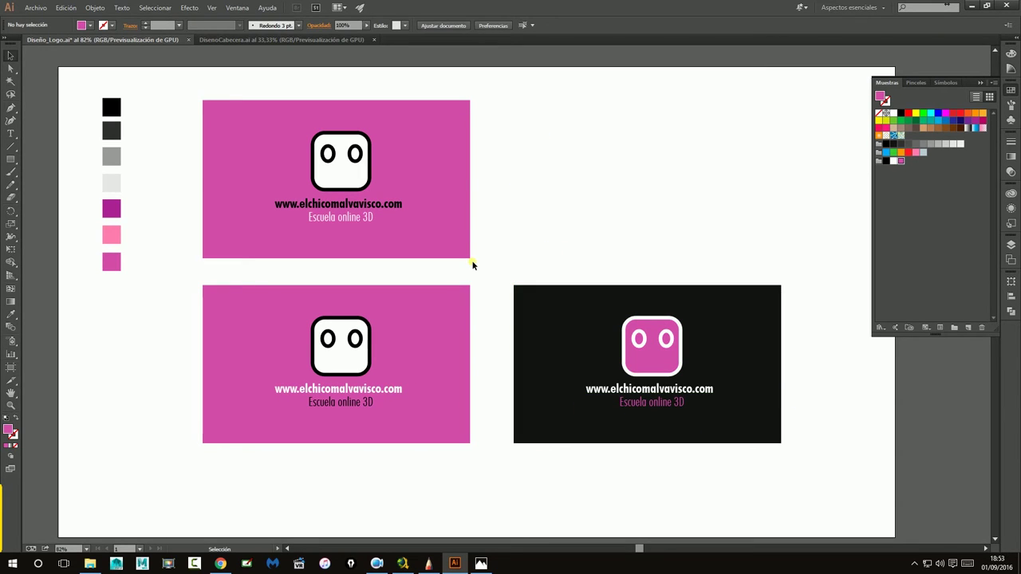
- Alt-drag a copy of the black card up into the empty top-right slot
left_click_drag(494, 266, 832, 476)
left_click_drag(732, 400, 728, 242)
left_click(835, 411)
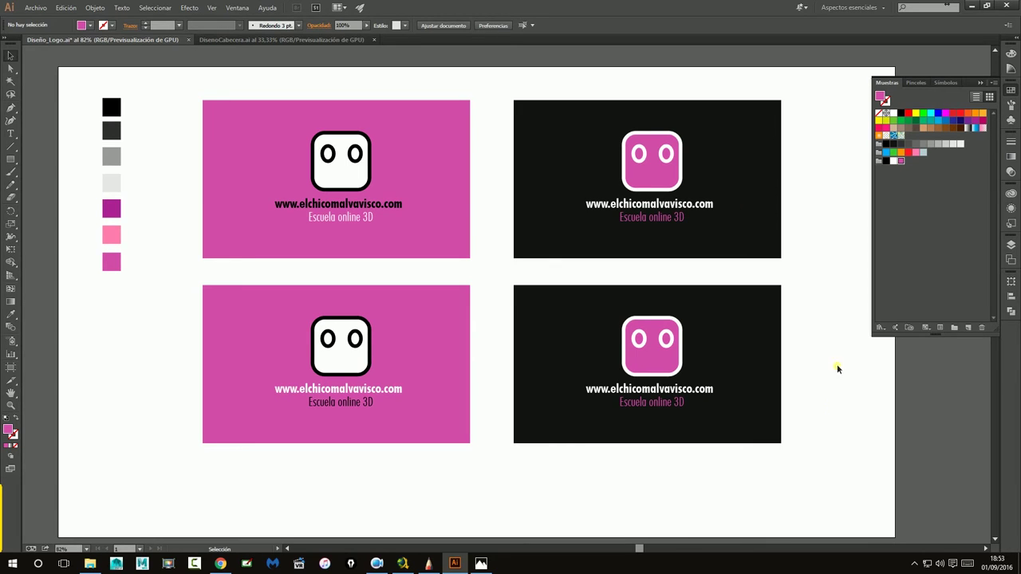
- On the top-right card, make the URL text pink and the Escuela online 3D tagline white
left_click(661, 188)
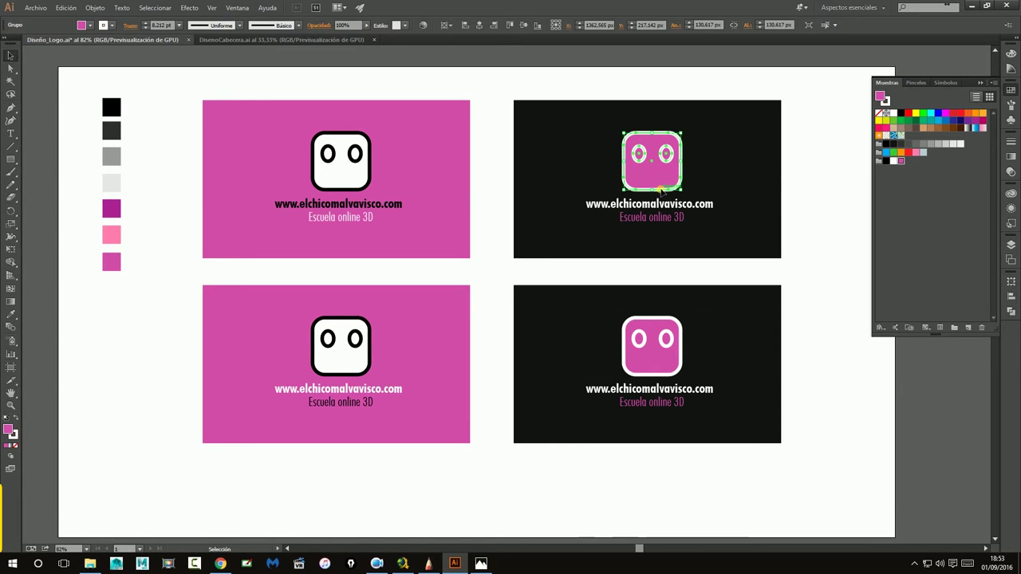
left_click(696, 205)
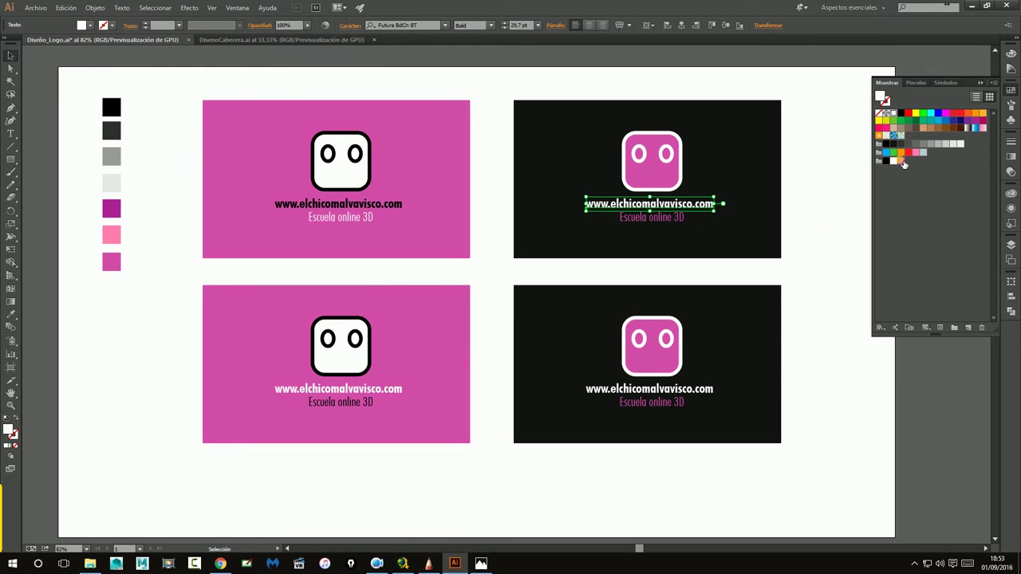
left_click(902, 162)
left_click(643, 218)
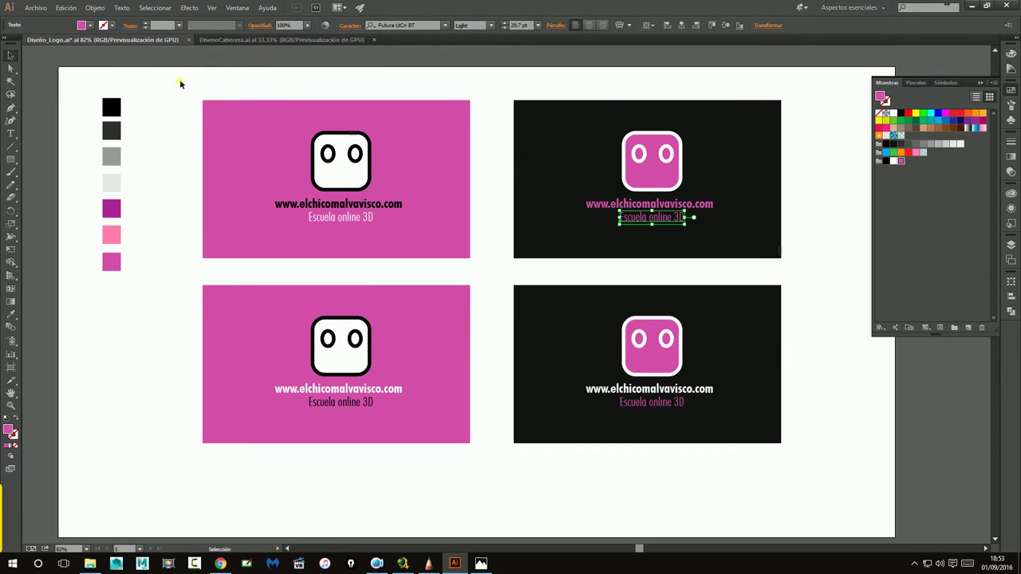
left_click(894, 162)
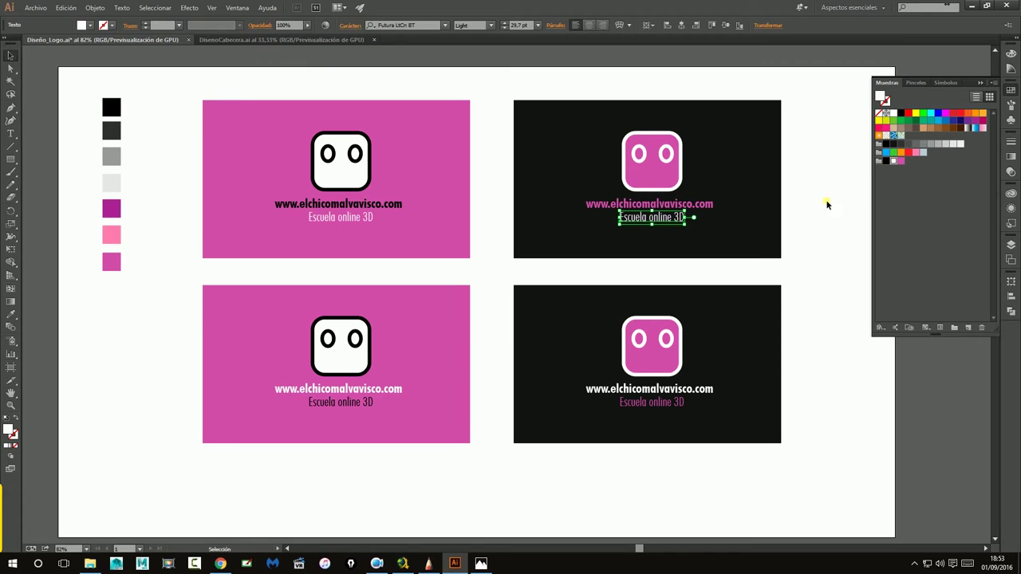
left_click(820, 182)
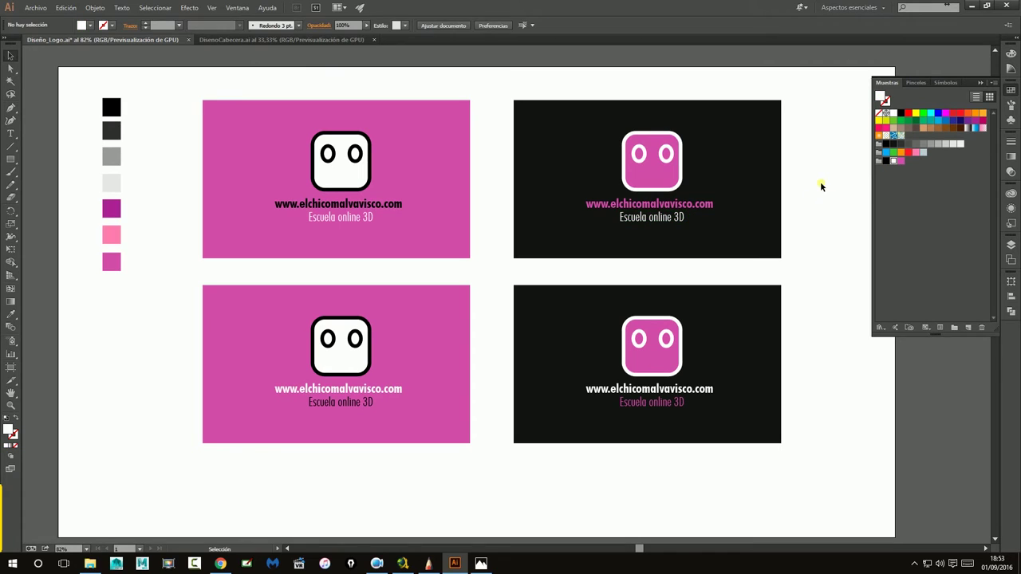
- Give the top-right card's logo face a pink outline and a white fill
left_click(691, 185)
left_click(111, 26)
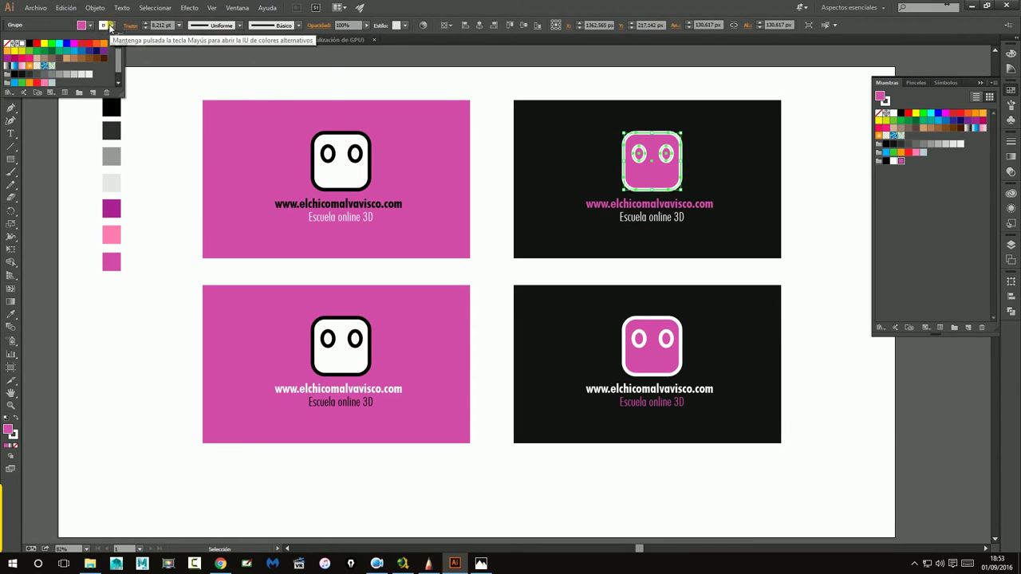
scroll(119, 64, "down", 2)
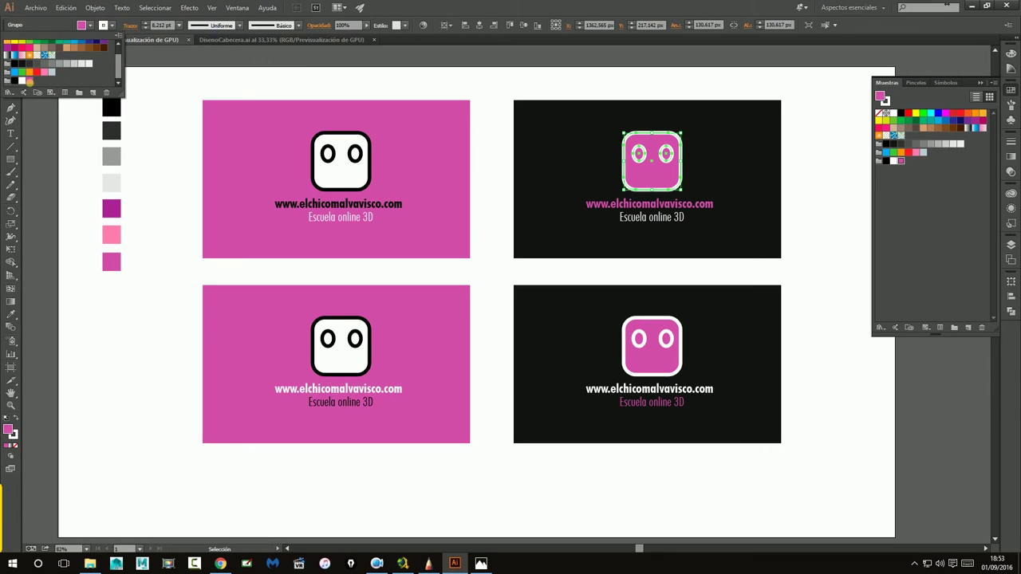
left_click(31, 83)
left_click(75, 30)
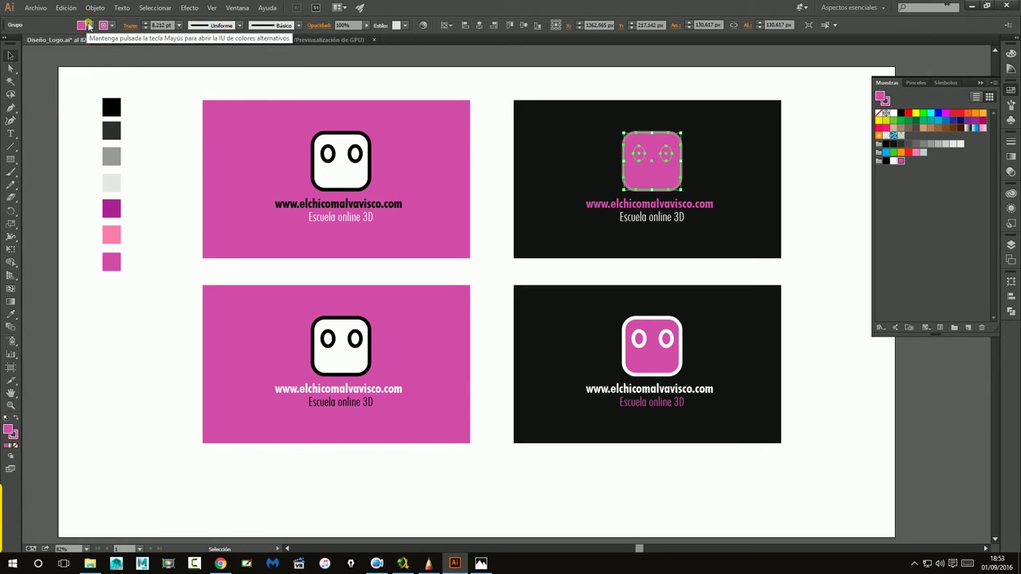
left_click(74, 32)
left_click(23, 83)
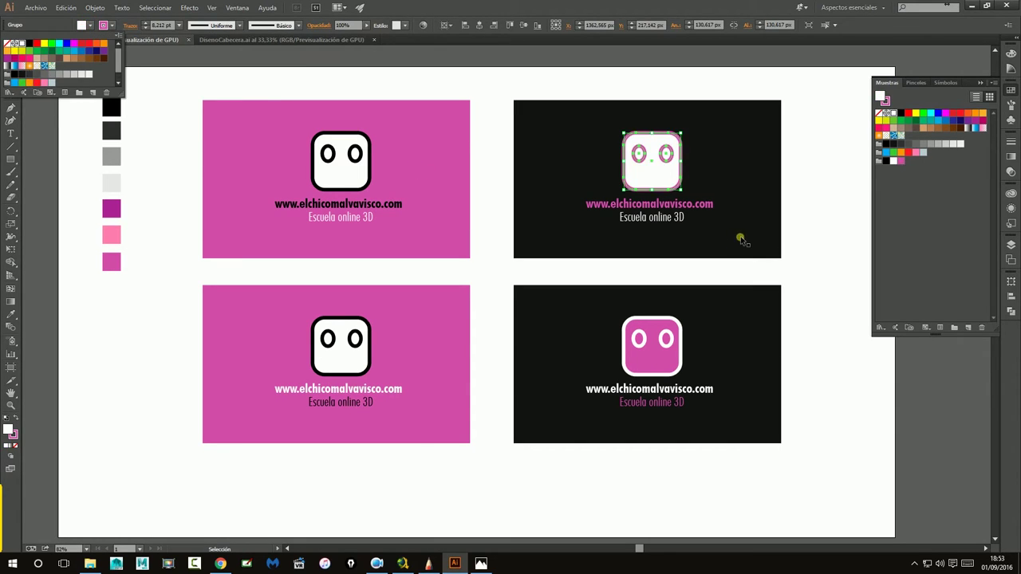
left_click(813, 180)
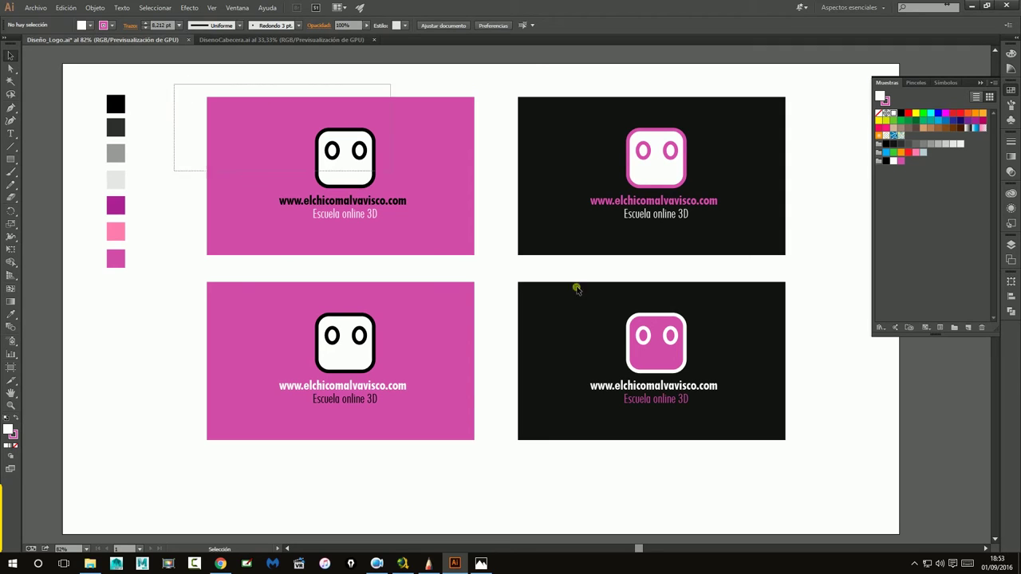
- Shift all four business cards down and to the right together
left_click_drag(577, 289, 822, 484)
left_click_drag(741, 421, 754, 441)
left_click(850, 455)
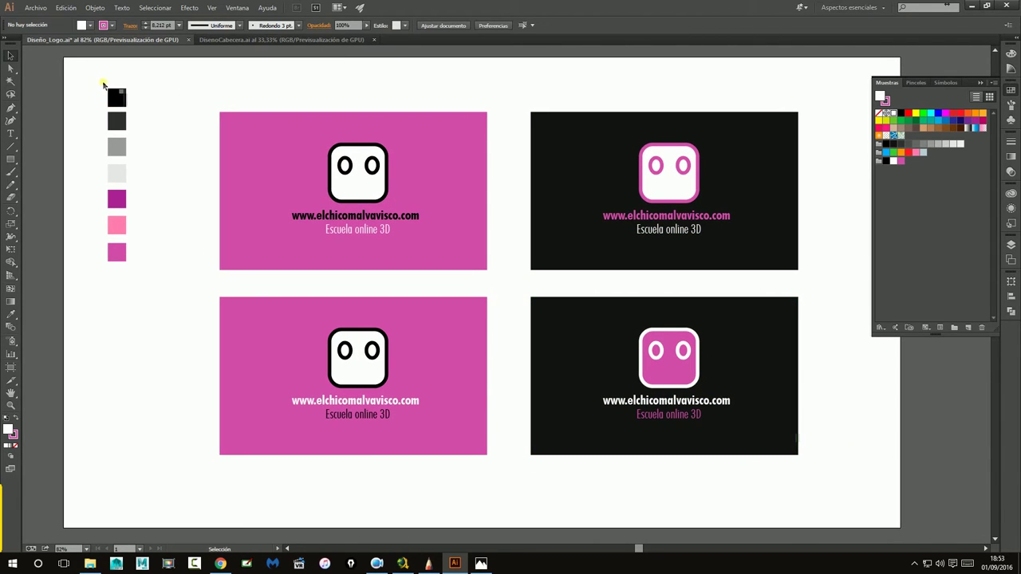
- Delete the grey, dark magenta and light pink legend squares, placing pink under black
left_click_drag(135, 177, 140, 241)
key("Delete")
key("Delete")
left_click_drag(83, 76, 133, 117)
left_click(136, 163)
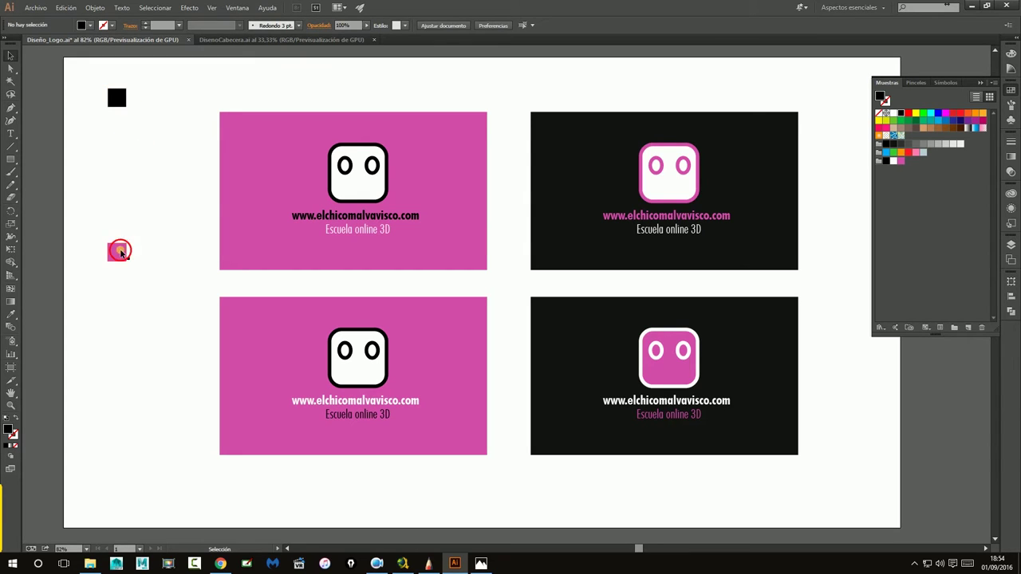
left_click_drag(118, 247, 120, 121)
left_click(171, 198)
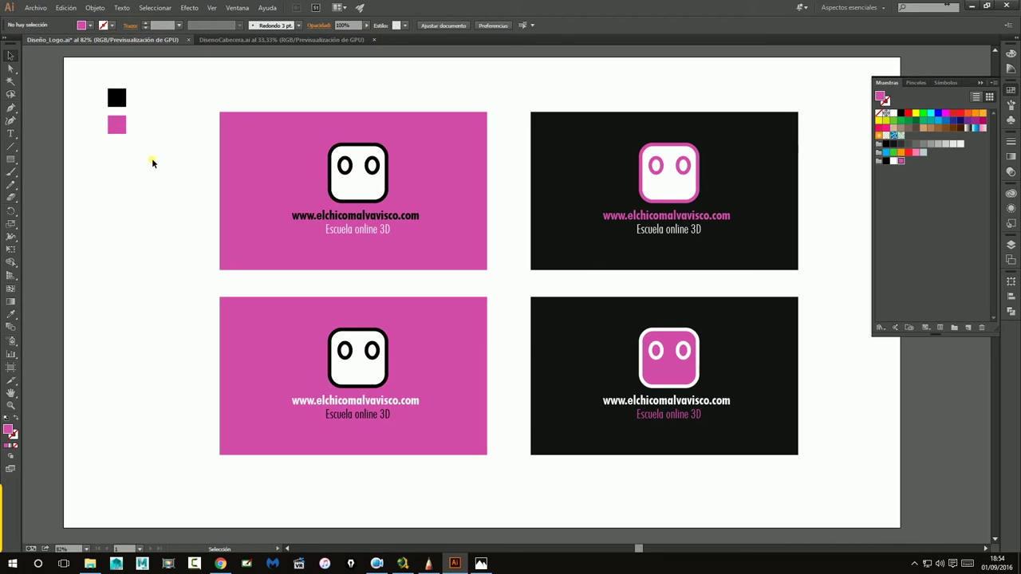
- Move everything further right so the cards sit beside the swatches, then pan the view
left_click_drag(181, 101, 820, 458)
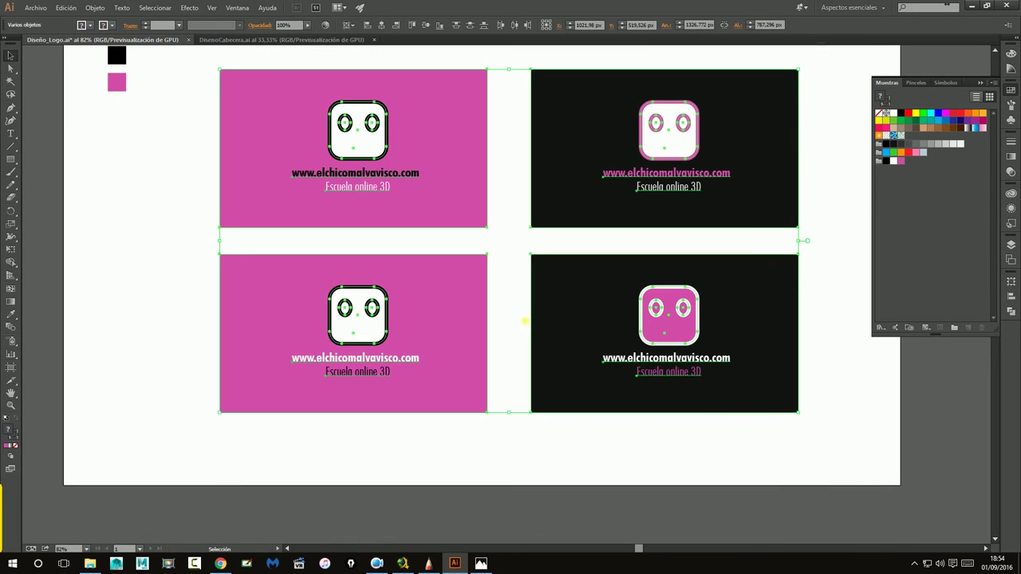
left_click_drag(579, 332, 643, 335)
left_click(704, 444)
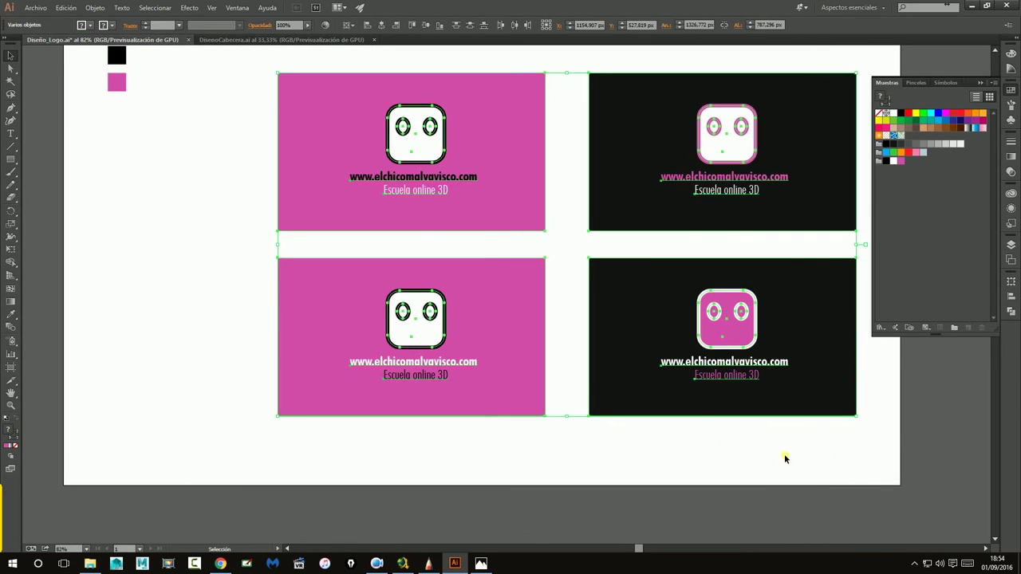
left_click_drag(586, 280, 557, 329)
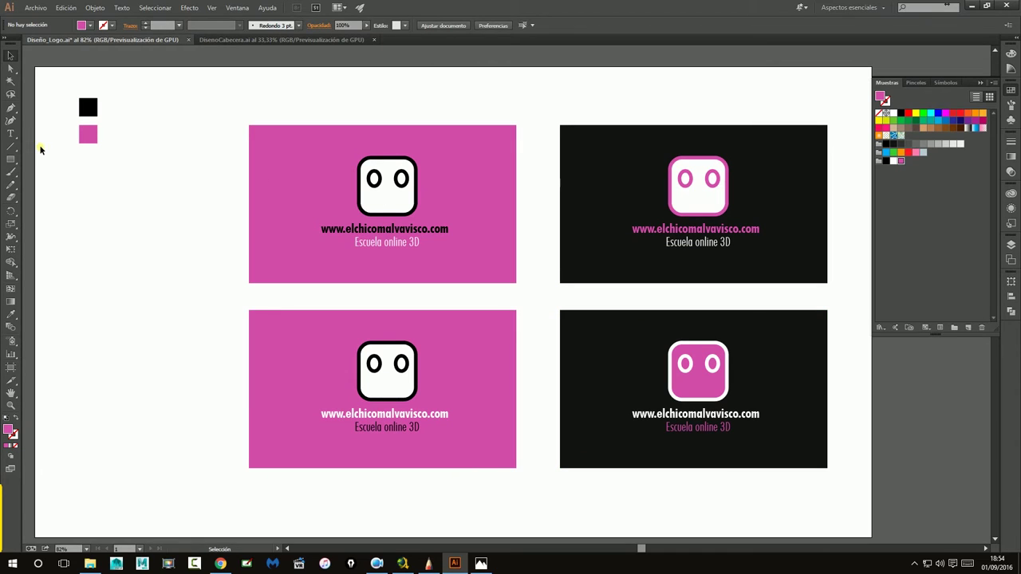
left_click(11, 134)
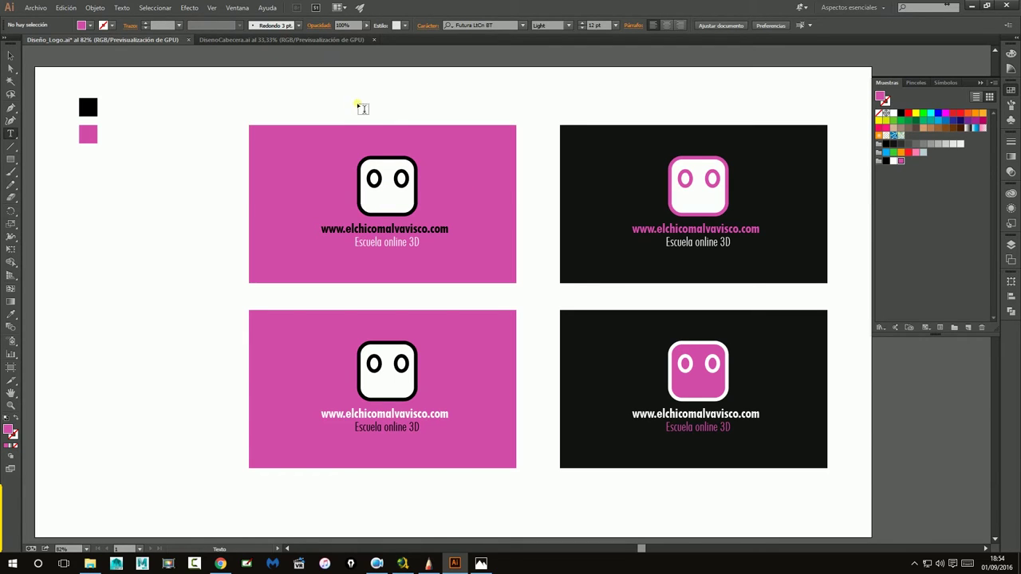
- Create a large 01 label above the first card and copy it above the other cards
left_click(359, 105)
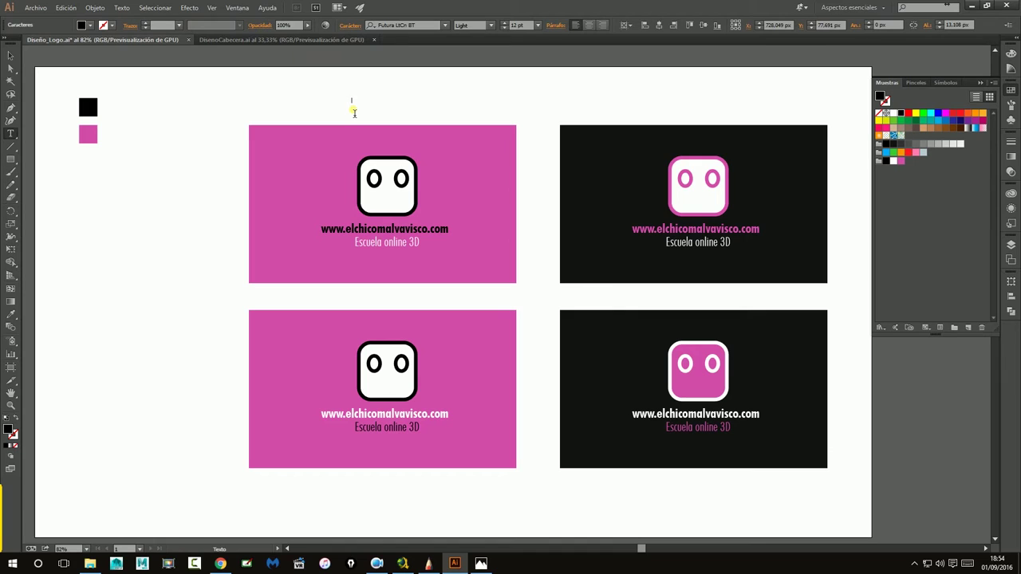
type("o")
key("Escape")
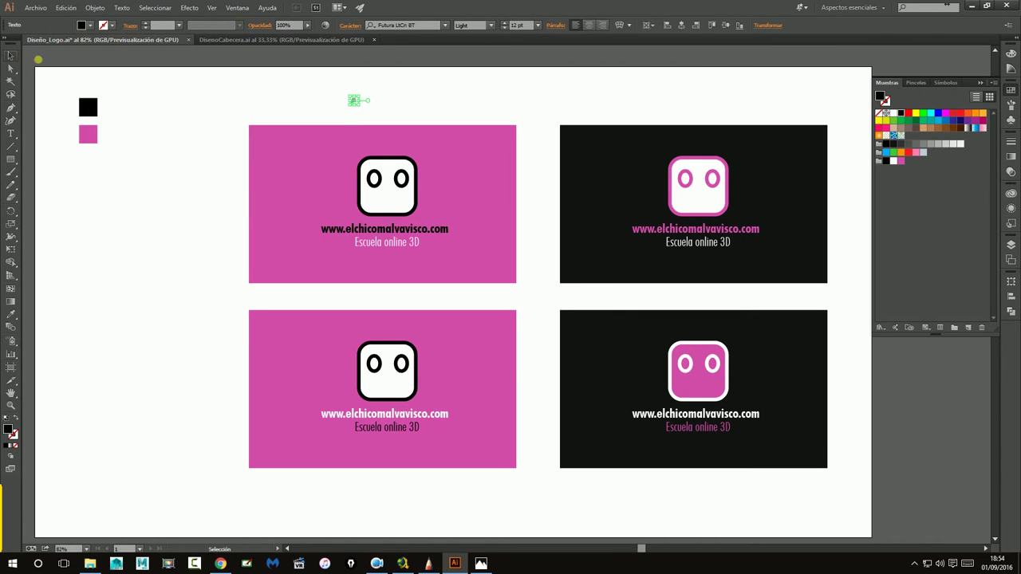
left_click_drag(363, 110, 401, 123)
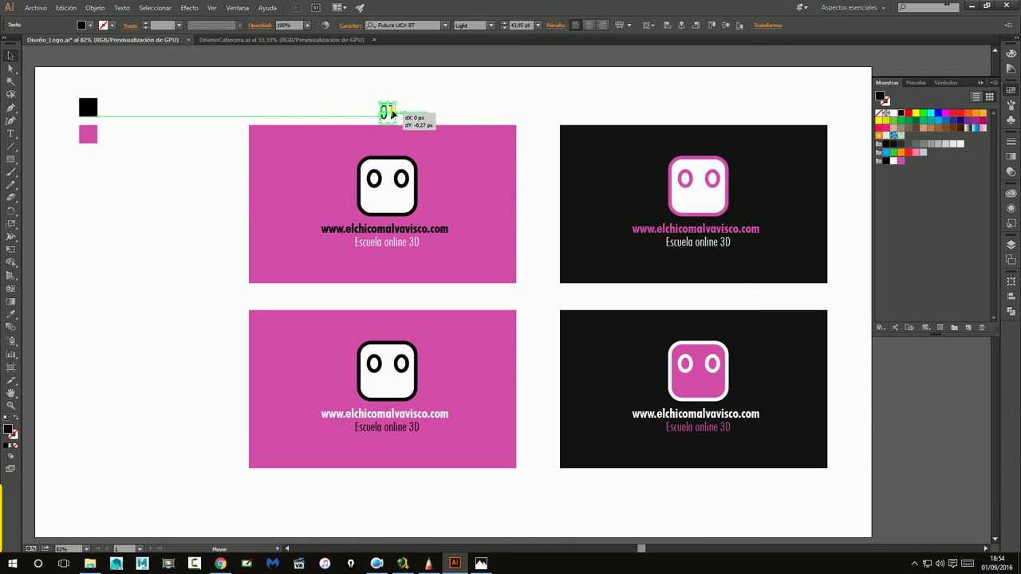
mouse_move(387, 111)
left_mouse_down()
mouse_move(598, 121)
mouse_move(702, 112)
mouse_move(387, 300)
left_mouse_up()
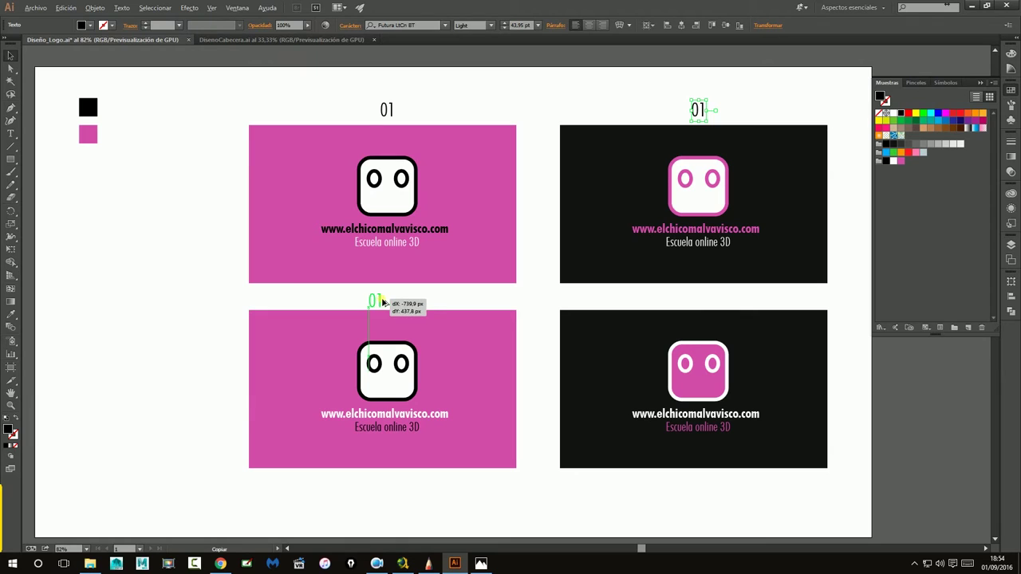
mouse_move(388, 300)
left_mouse_down()
mouse_move(703, 285)
mouse_move(692, 300)
left_mouse_up()
- Move the bottom row of cards and their labels down slightly
mouse_move(194, 297)
left_mouse_down()
mouse_move(866, 497)
mouse_move(852, 496)
left_mouse_up()
left_click_drag(462, 377, 426, 322)
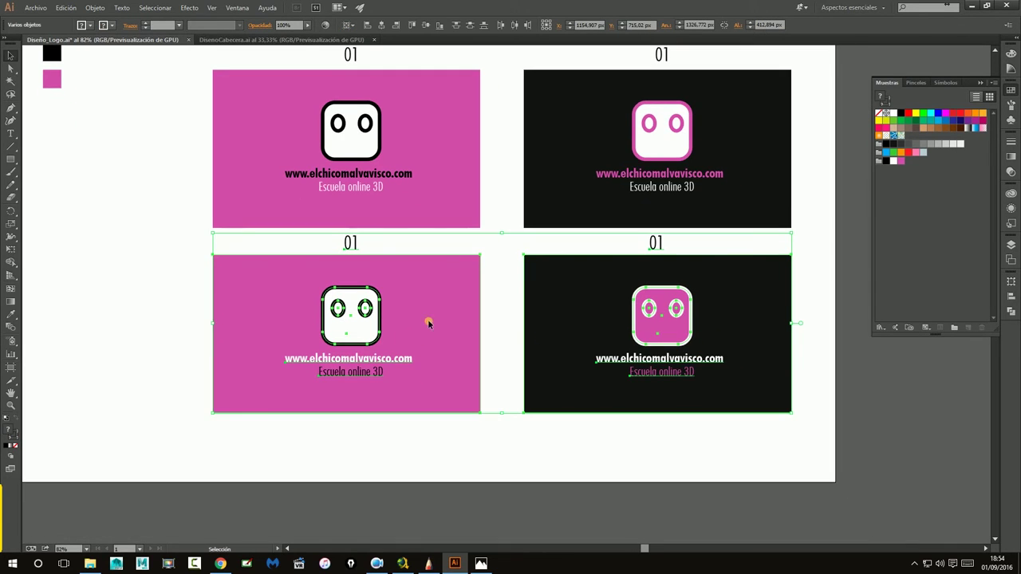
left_click(418, 329, "shift")
left_click(232, 280, "shift")
left_click_drag(414, 307, 414, 318)
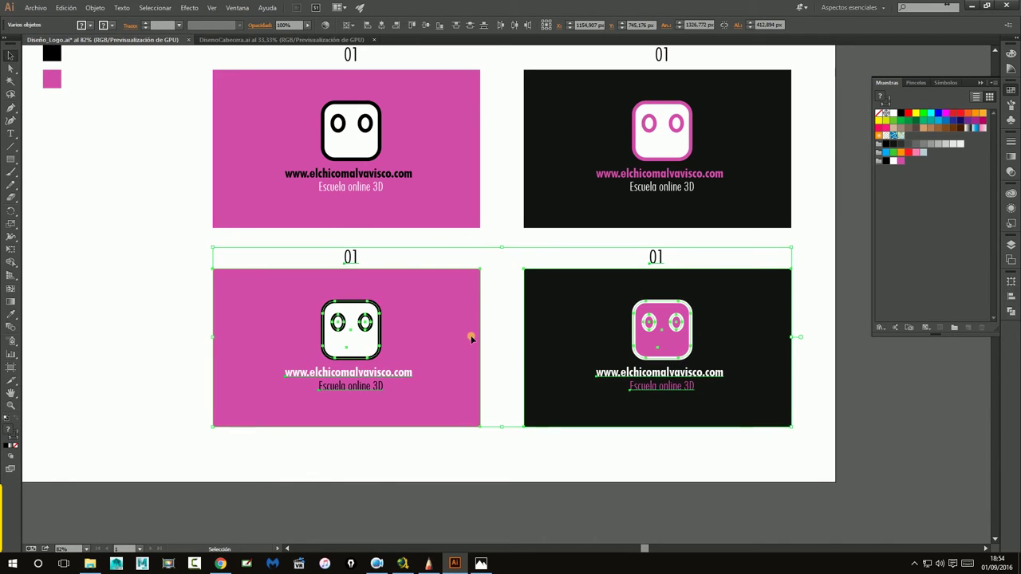
left_click(845, 417)
left_click_drag(602, 292, 619, 333)
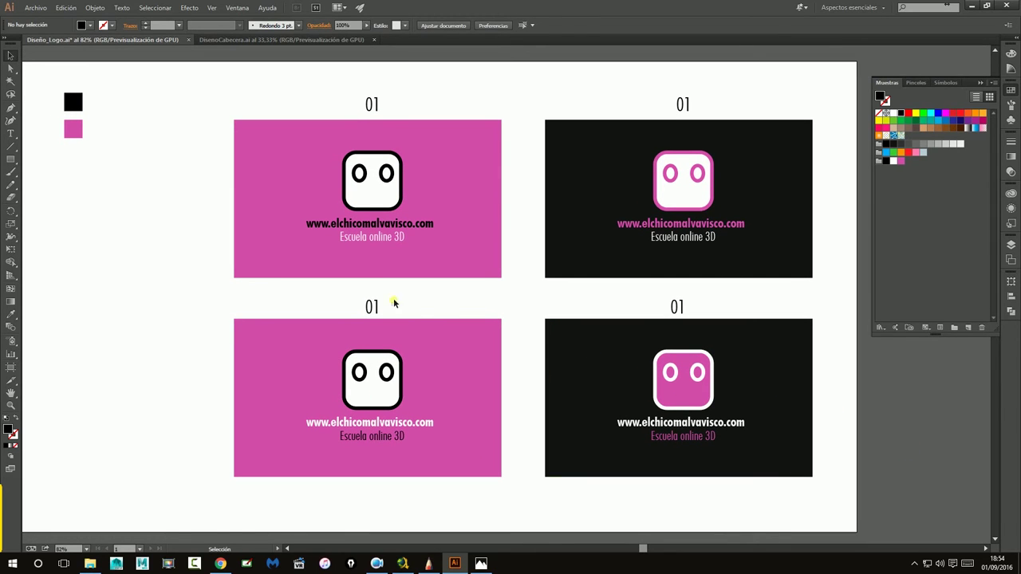
- Renumber the copied labels to 02, 03 and 04
left_click(375, 307)
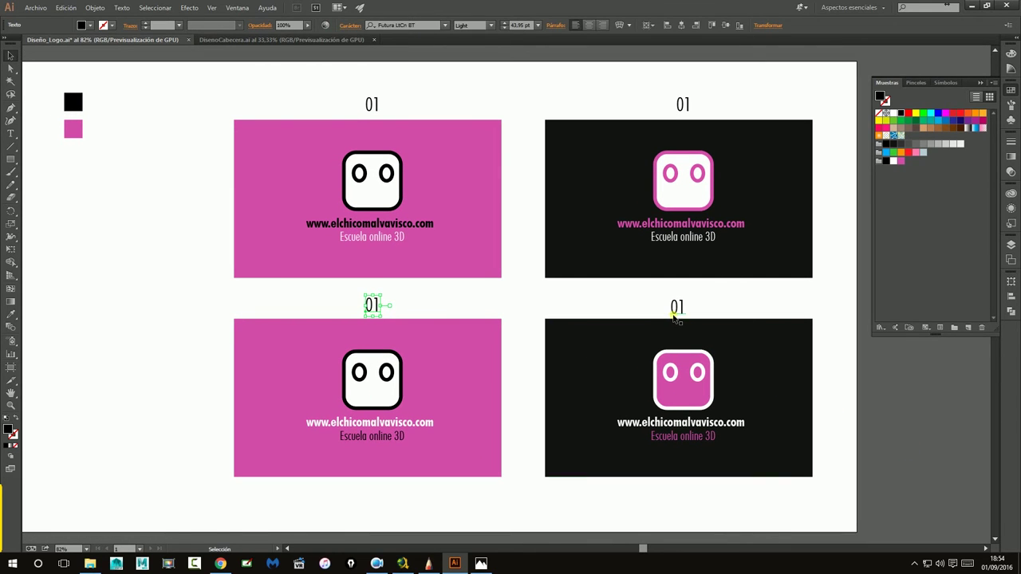
left_click(677, 308)
double_click(375, 305)
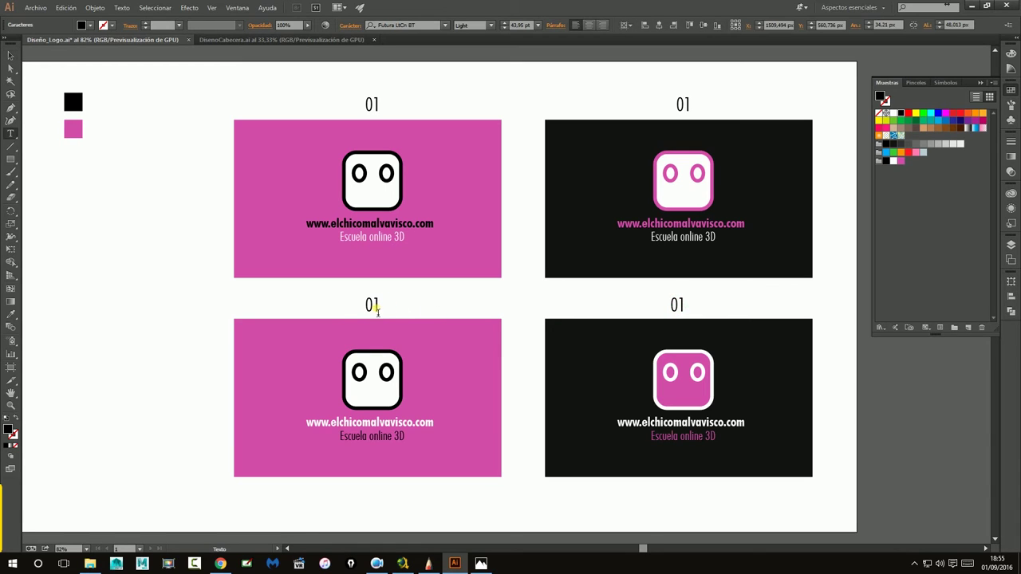
double_click(373, 304)
type("0")
left_click_drag(677, 306, 698, 307)
type("4")
left_click_drag(683, 106, 691, 107)
type("2")
left_click(10, 55)
left_click(191, 134)
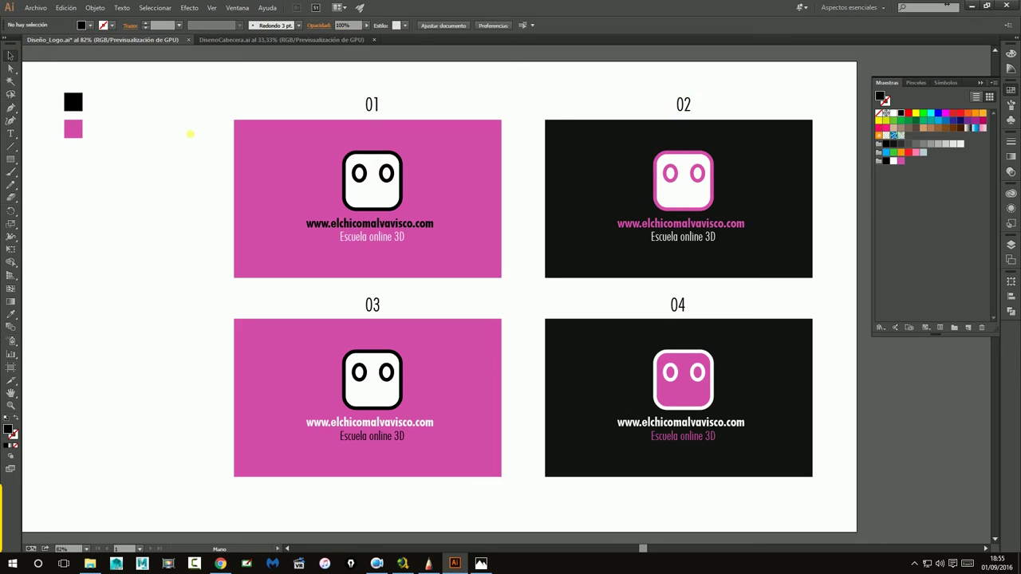
- Alt-drag a copy of the 01 label beside the pink swatch square
left_click(95, 117)
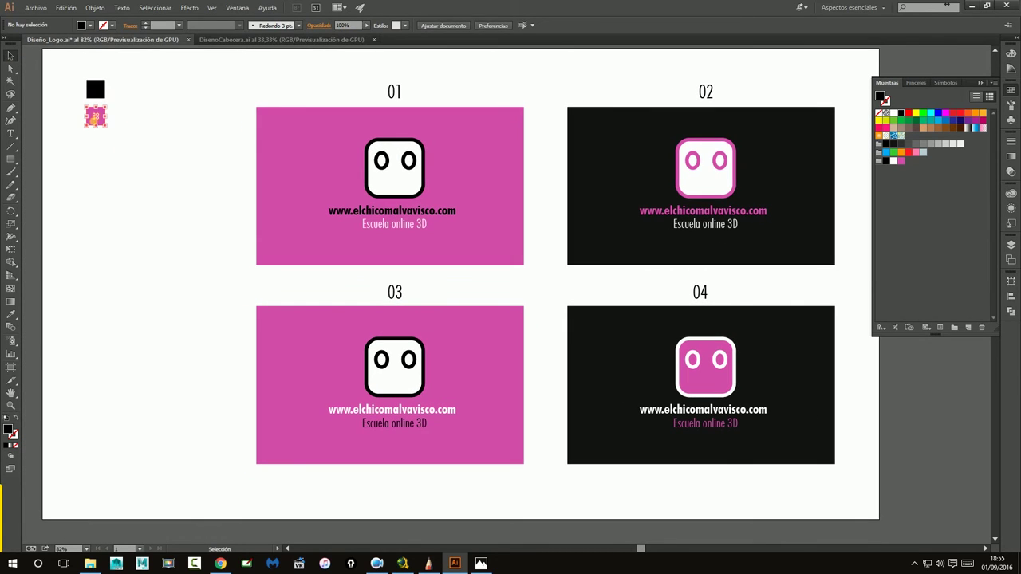
left_click(141, 158)
left_click_drag(391, 93, 121, 121)
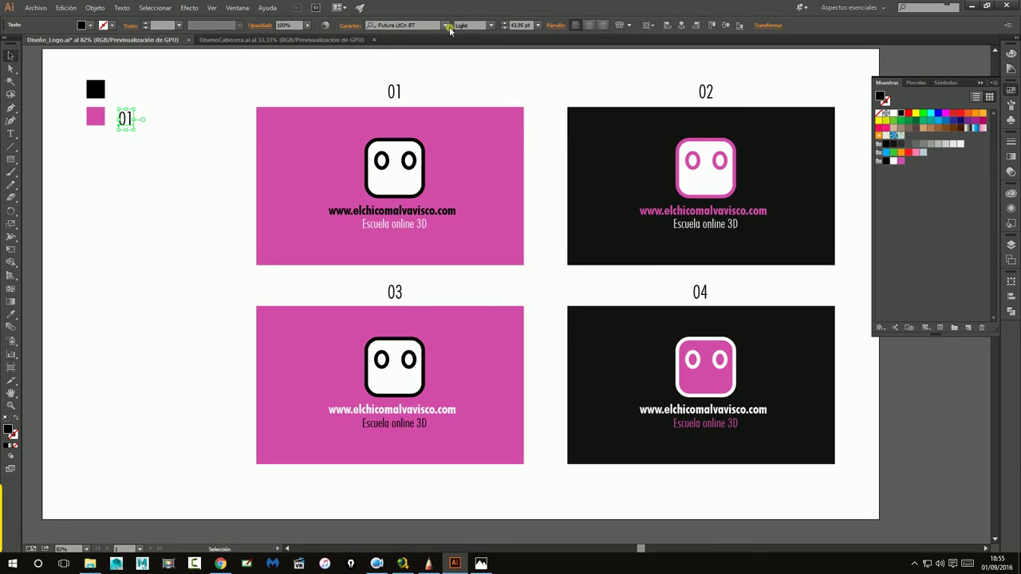
- Set the copied label to Futura BdCn BT Bold at 24 pt
left_click(448, 25)
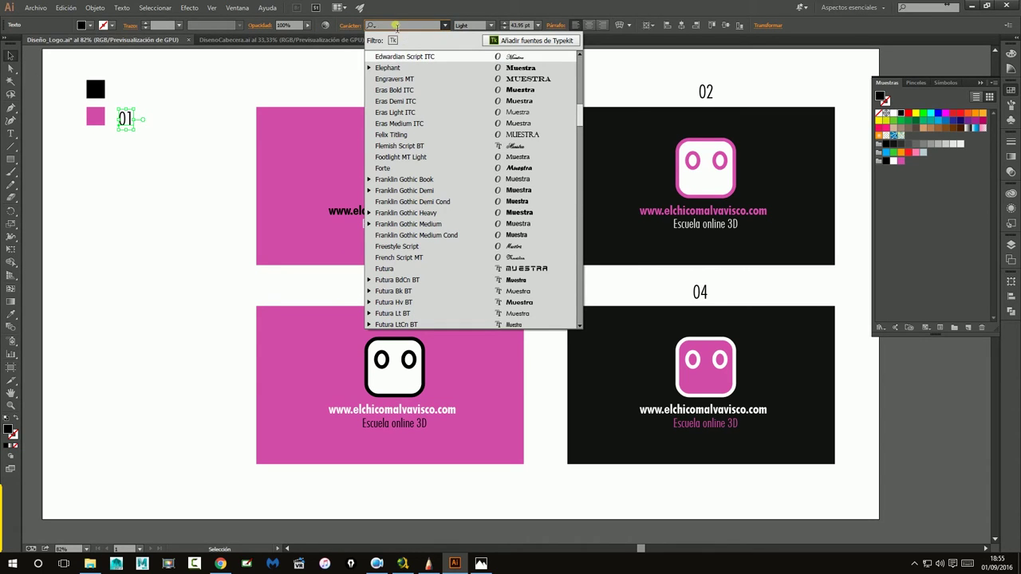
type("futu")
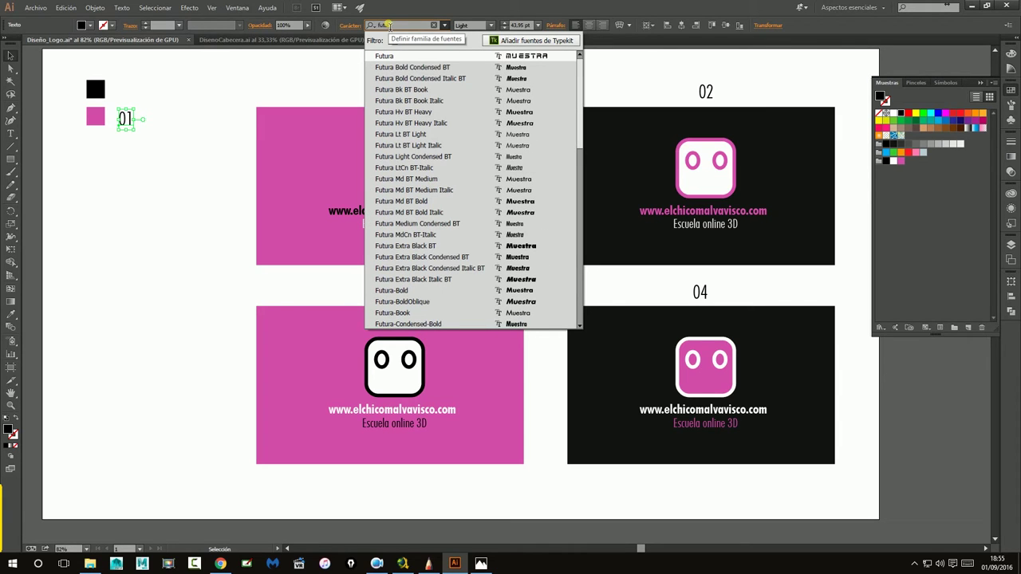
left_click(399, 67)
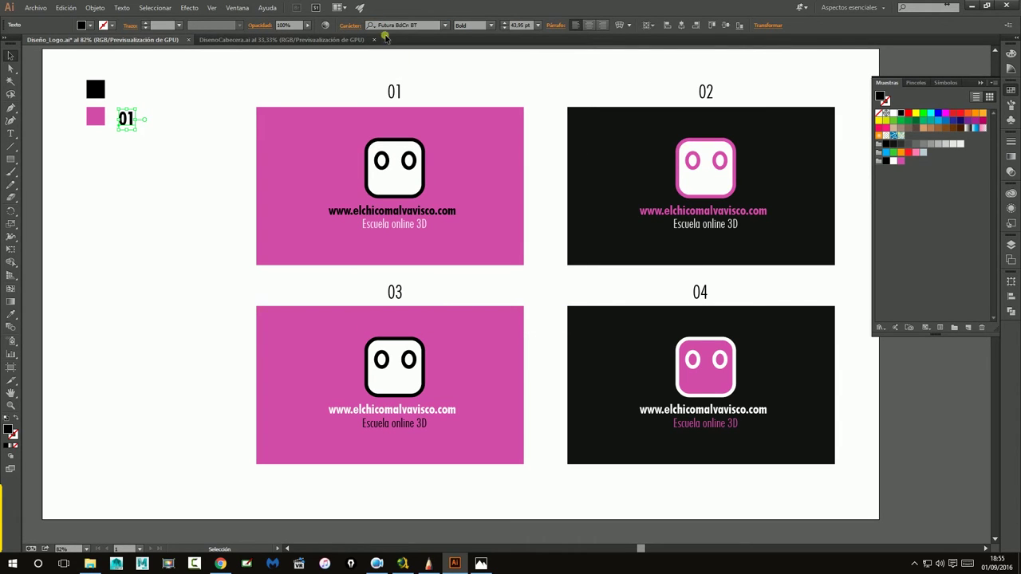
left_click(538, 24)
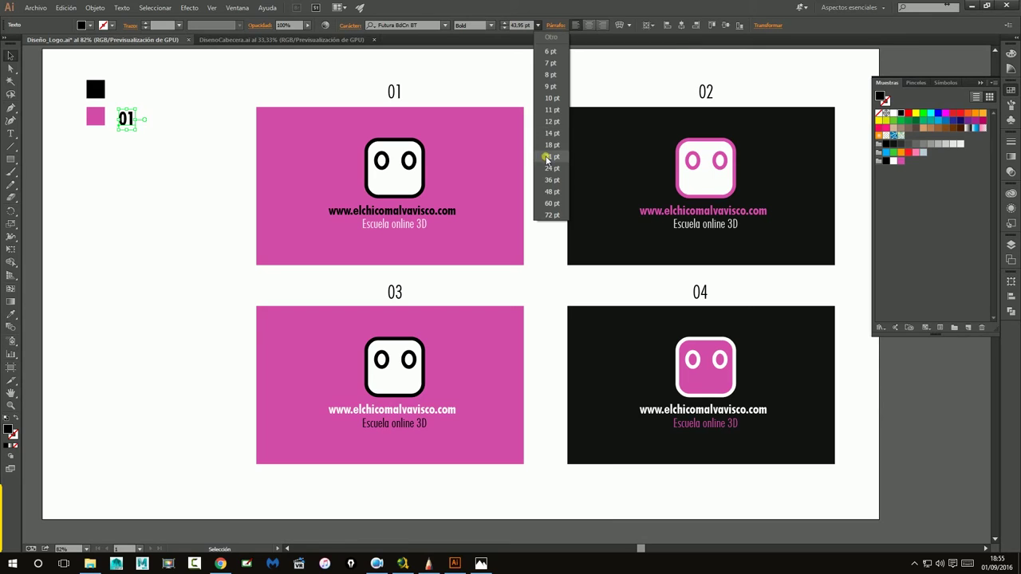
left_click(548, 157)
left_click(540, 24)
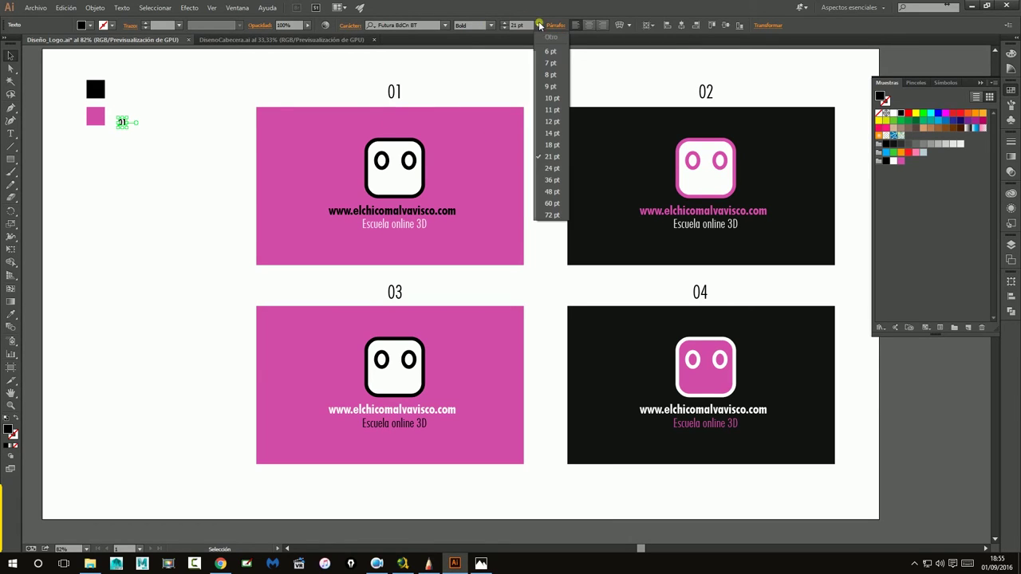
left_click(542, 169)
- Nudge the swatch label closer to the pink square
left_click(116, 143)
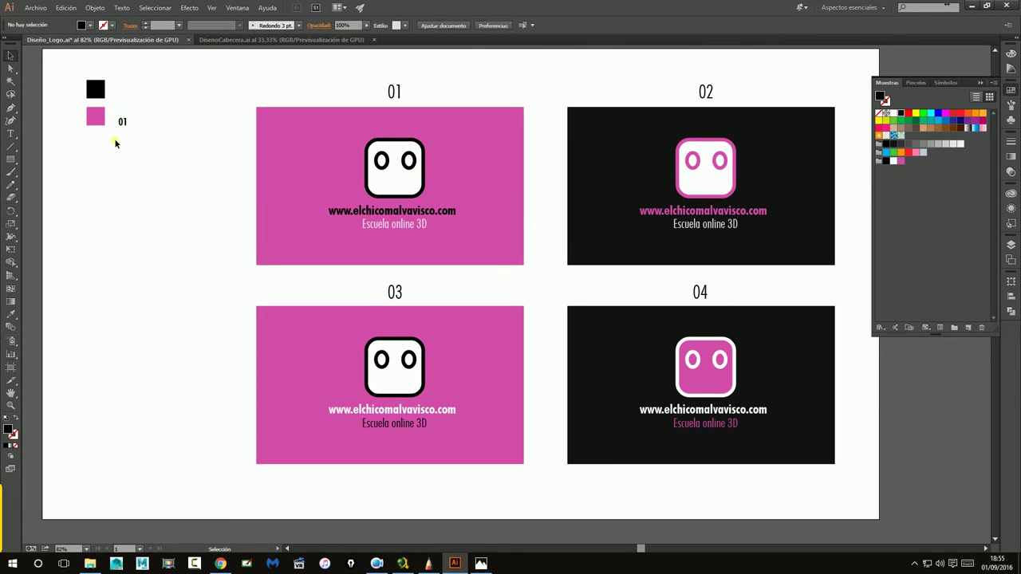
left_click_drag(122, 122, 119, 117)
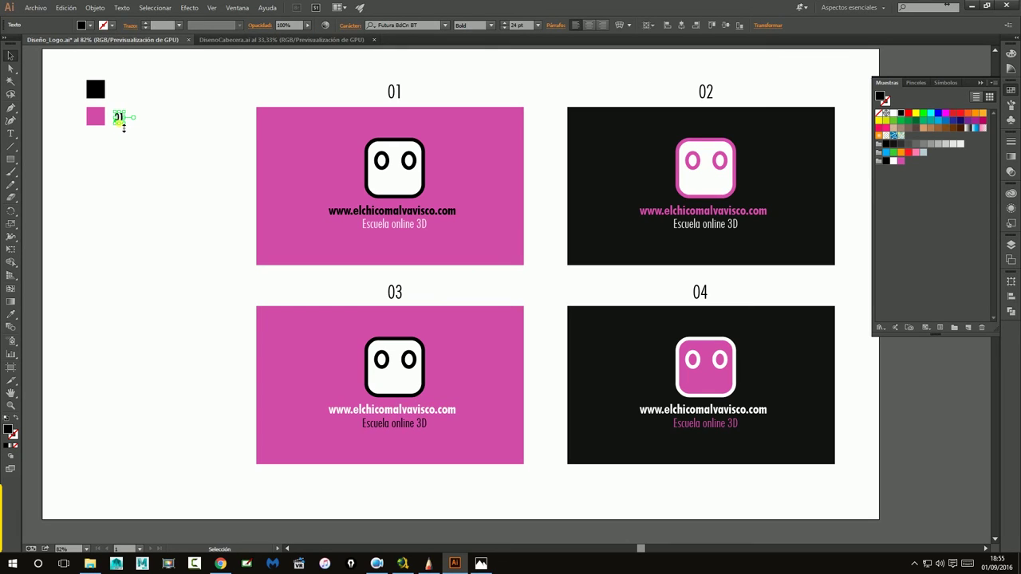
double_click(119, 119)
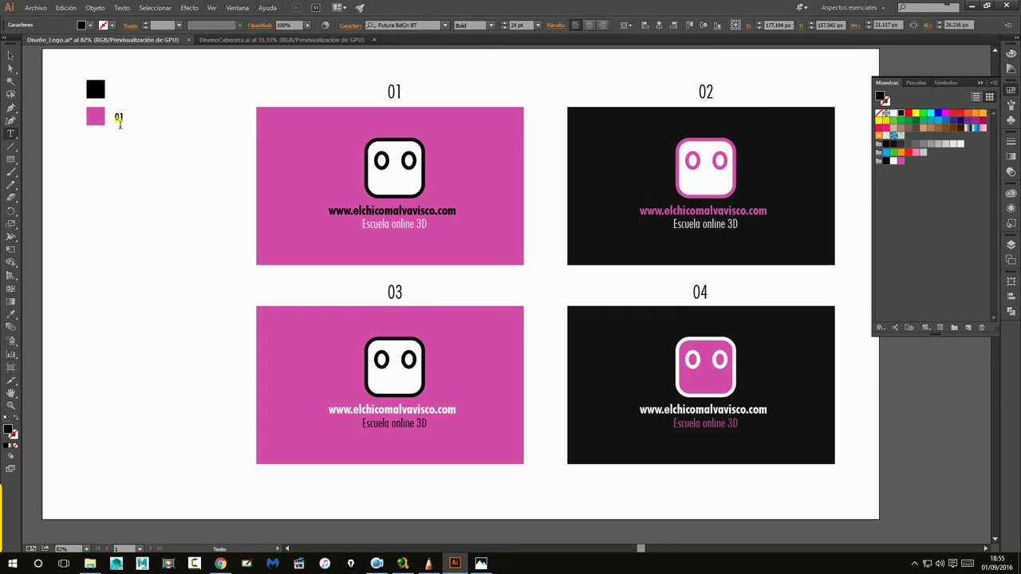
left_click(10, 55)
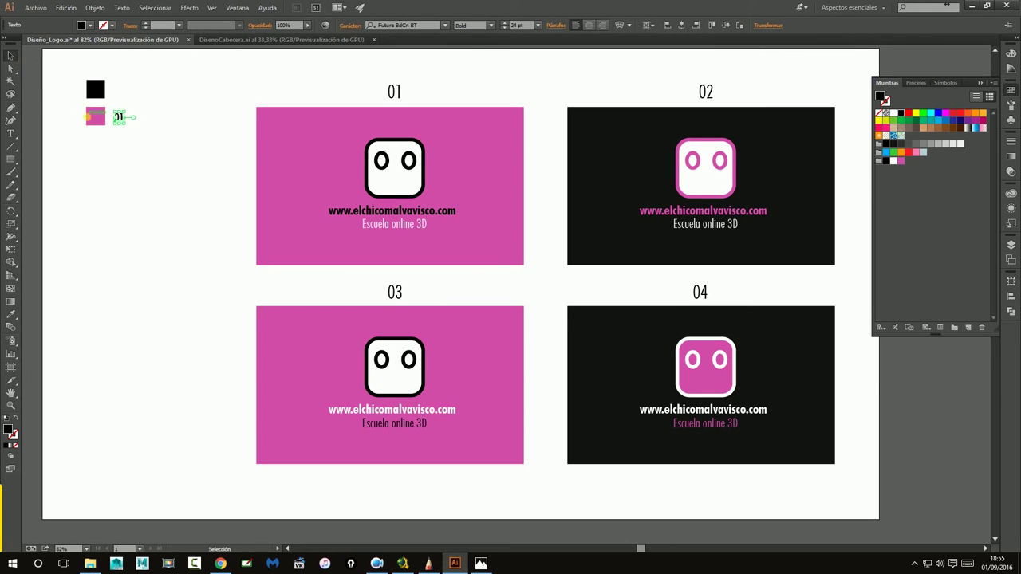
left_click(96, 116)
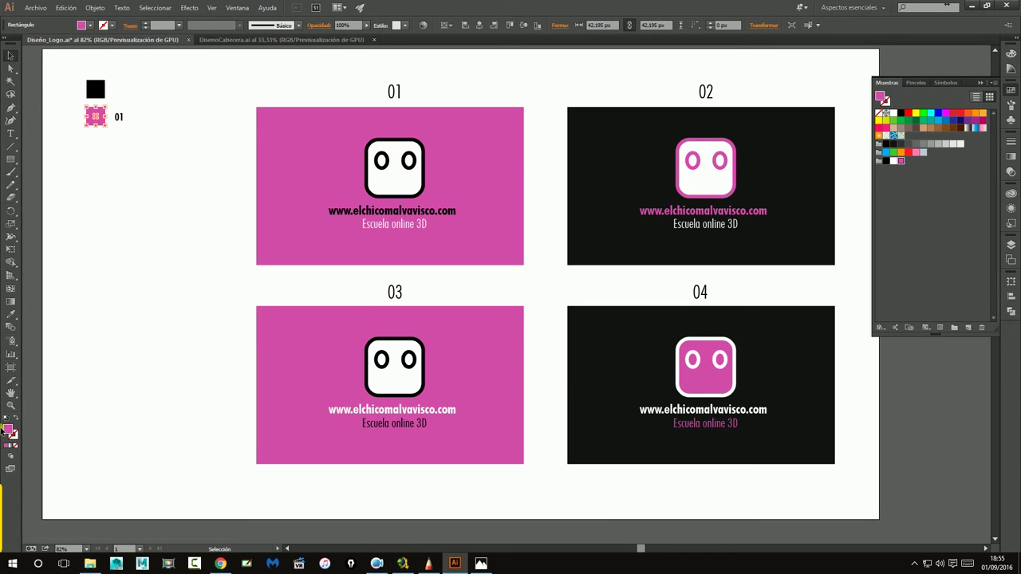
double_click(8, 431)
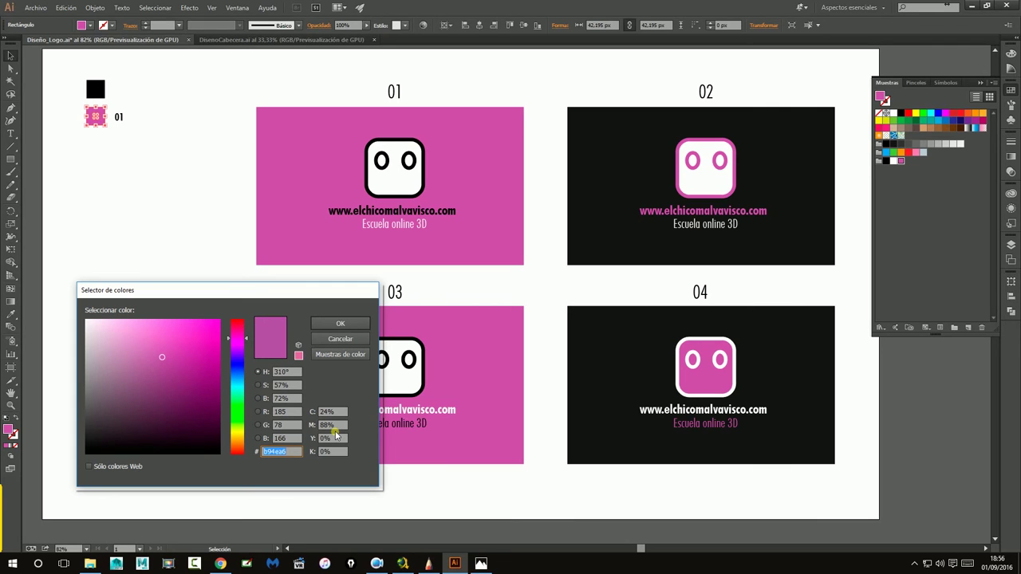
left_click_drag(277, 292, 421, 287)
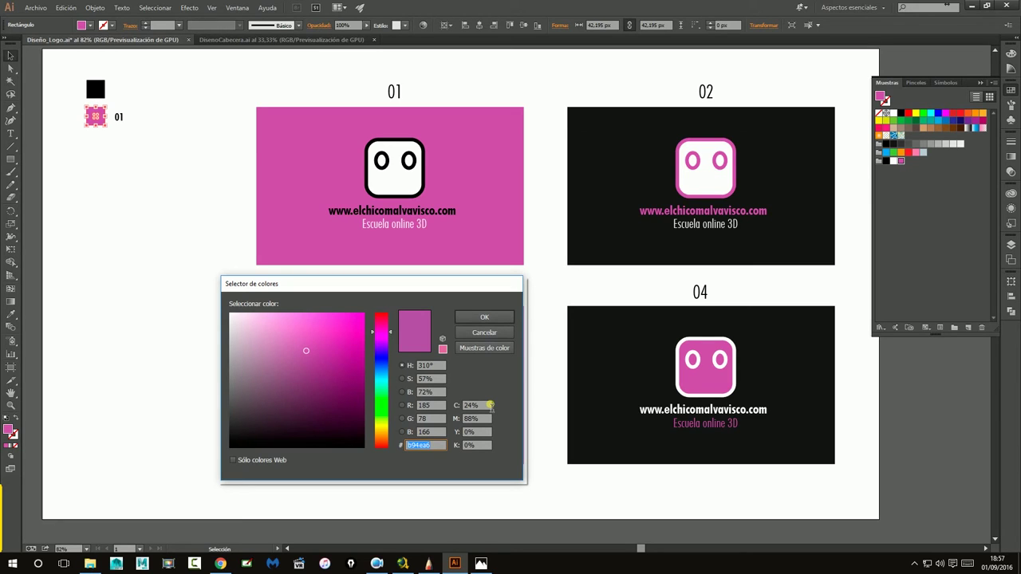
left_click(483, 317)
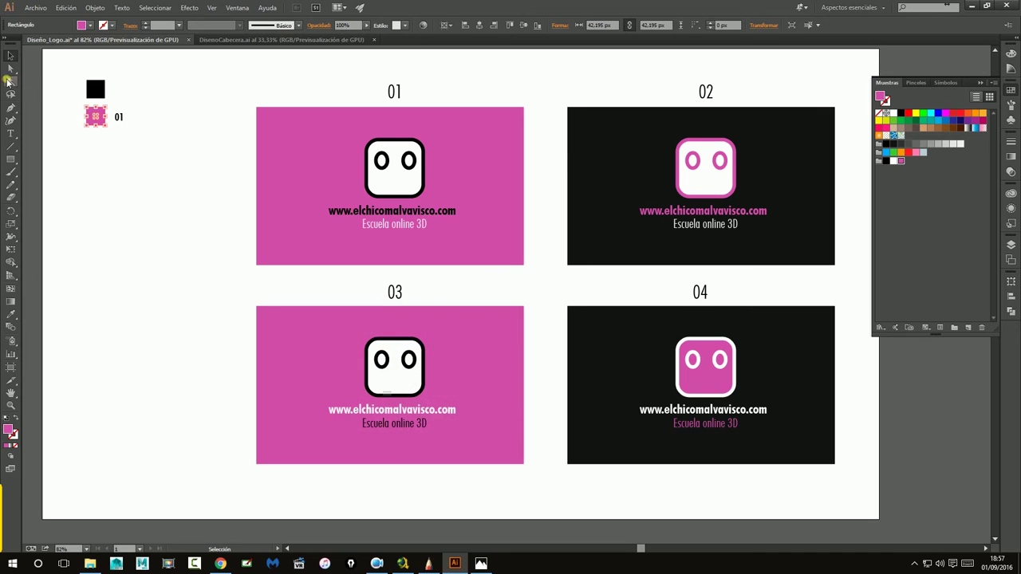
- Replace the pink swatch label's text with the hex code #b94ea6
double_click(119, 117)
double_click(120, 119)
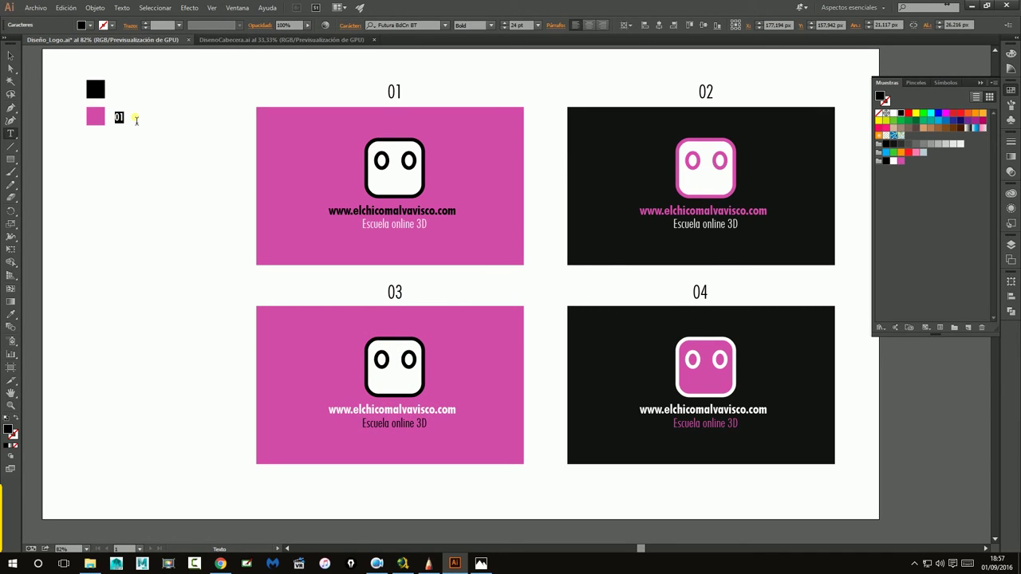
type("#")
type("b")
type("94ea6")
left_click(11, 55)
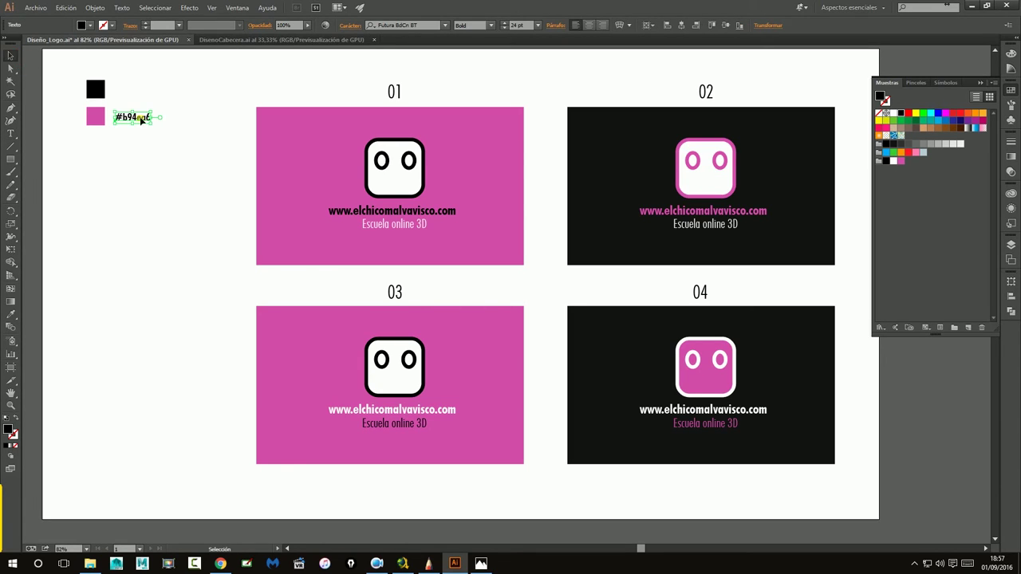
- Add an R-185 G-78 B-166 line below the hex code, then duplicate it underneath
mouse_move(141, 120)
left_mouse_down()
mouse_move(170, 122)
mouse_move(140, 137)
mouse_move(166, 132)
left_mouse_up()
key("t")
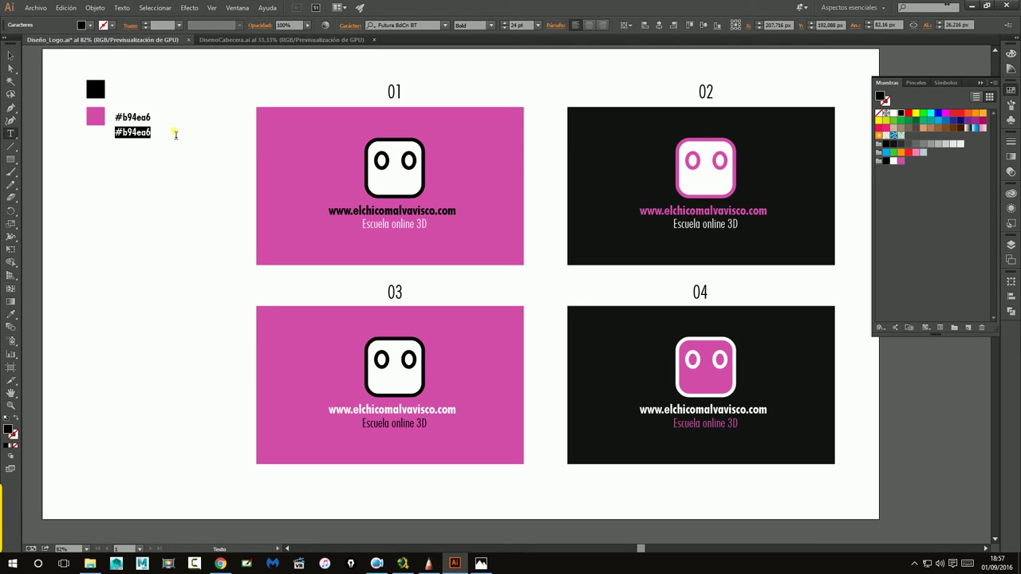
type("R-185")
type("G-")
type("78 B-166")
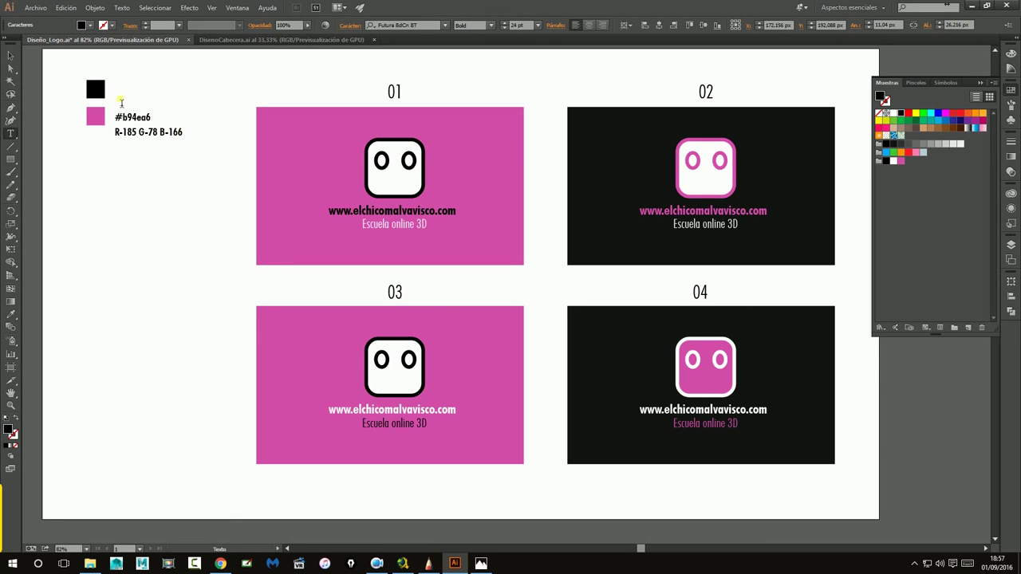
left_click(10, 55)
left_click(140, 197)
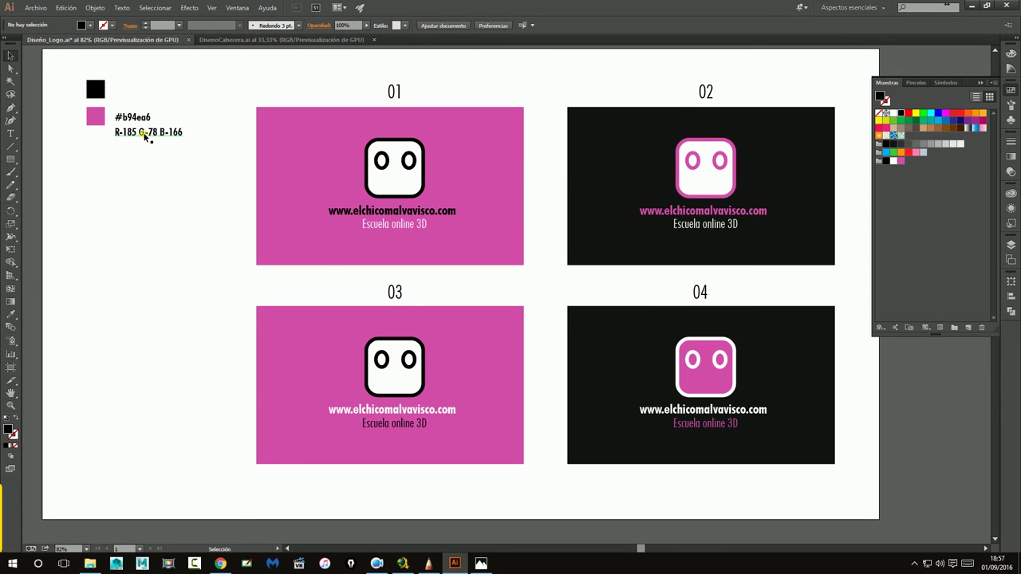
mouse_move(148, 133)
left_mouse_down("alt")
mouse_move(149, 449)
mouse_move(118, 162)
mouse_move(235, 176)
left_mouse_up("alt")
left_click(137, 410)
- Retype the copied line as the heading 'Tipografía'
double_click(118, 162)
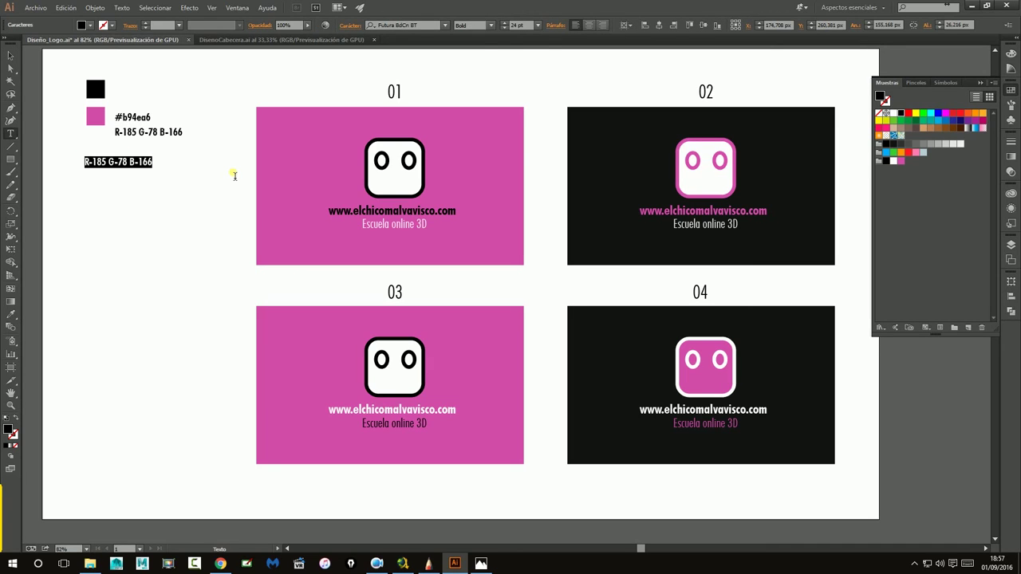
type("Ti")
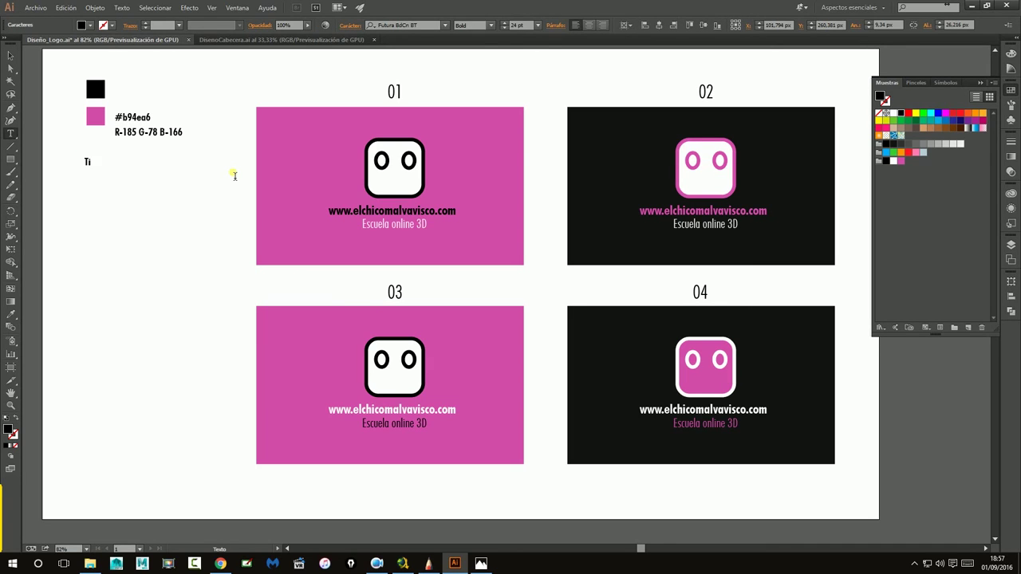
type("pografía")
left_click(11, 55)
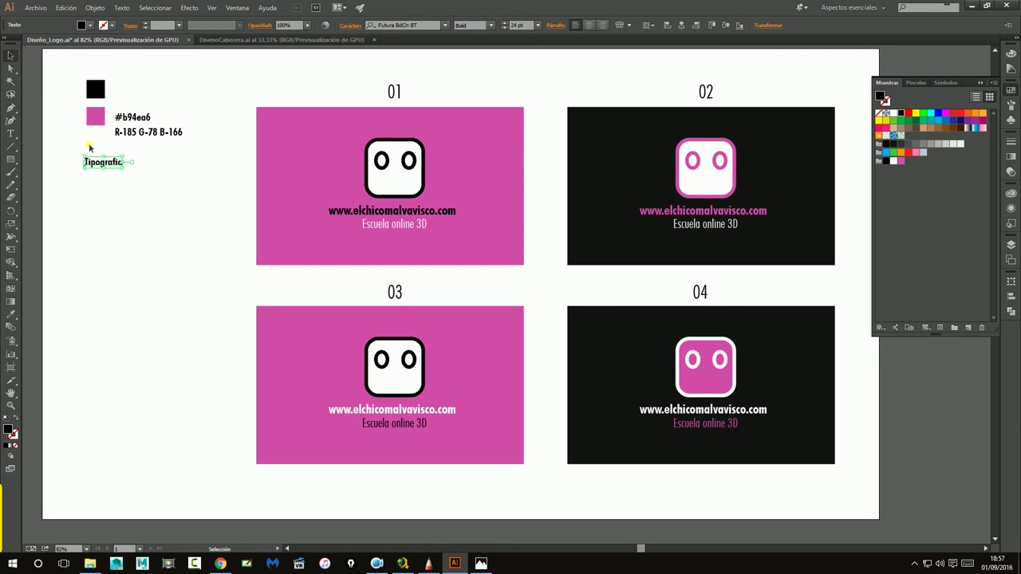
- Add a 'Futura BdCn BT' line in Bold below the Tipografía heading
left_click(416, 413)
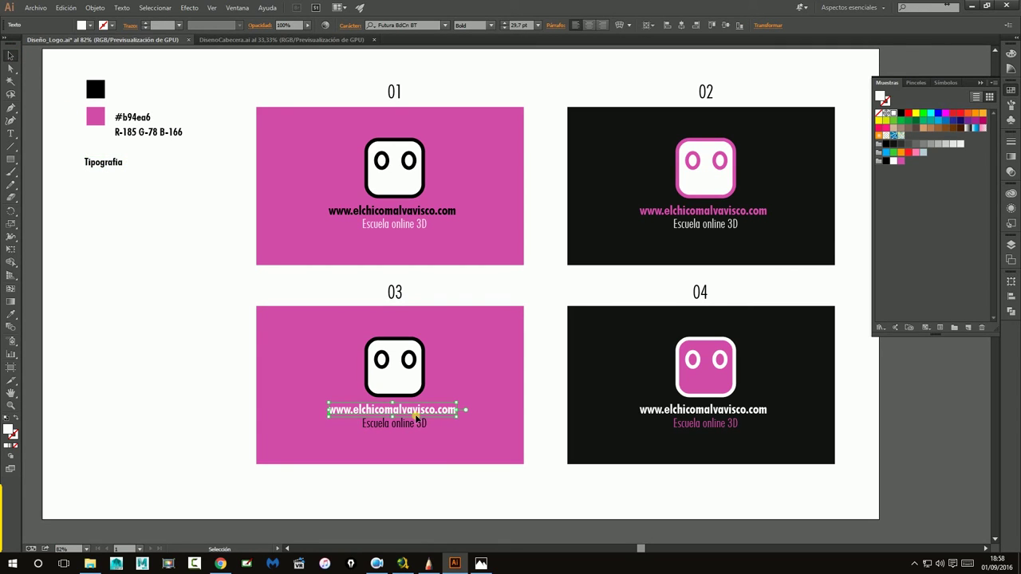
left_click(399, 29)
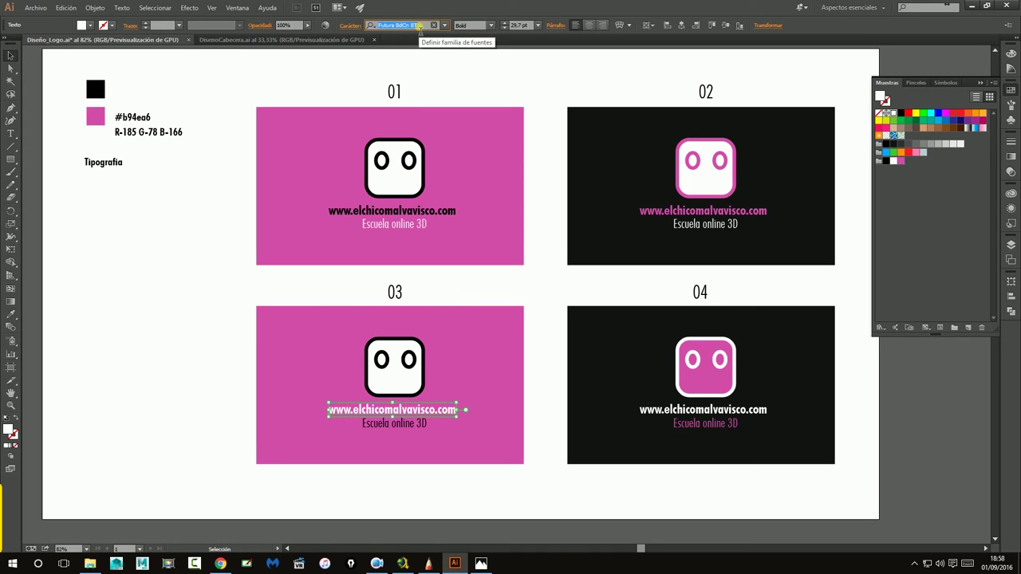
left_click(112, 200)
left_click_drag(100, 161, 101, 183)
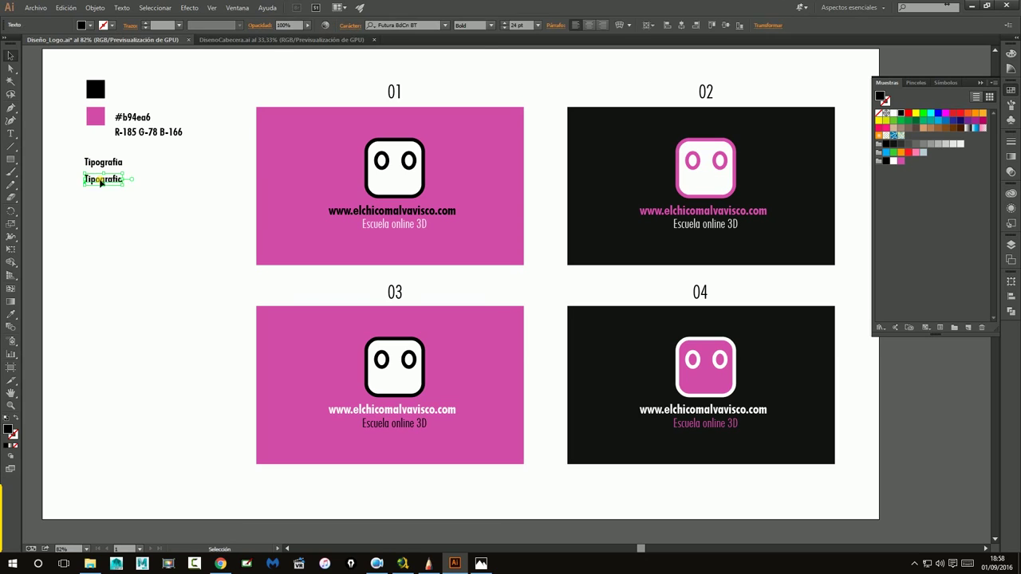
double_click(86, 178)
key("ctrl+a")
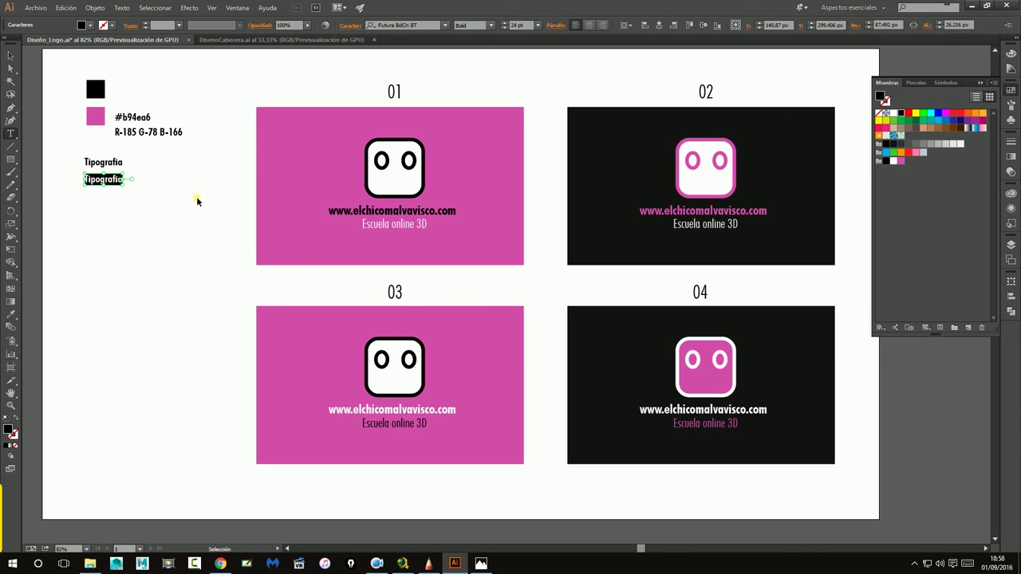
key("ctrl+v")
left_click(11, 55)
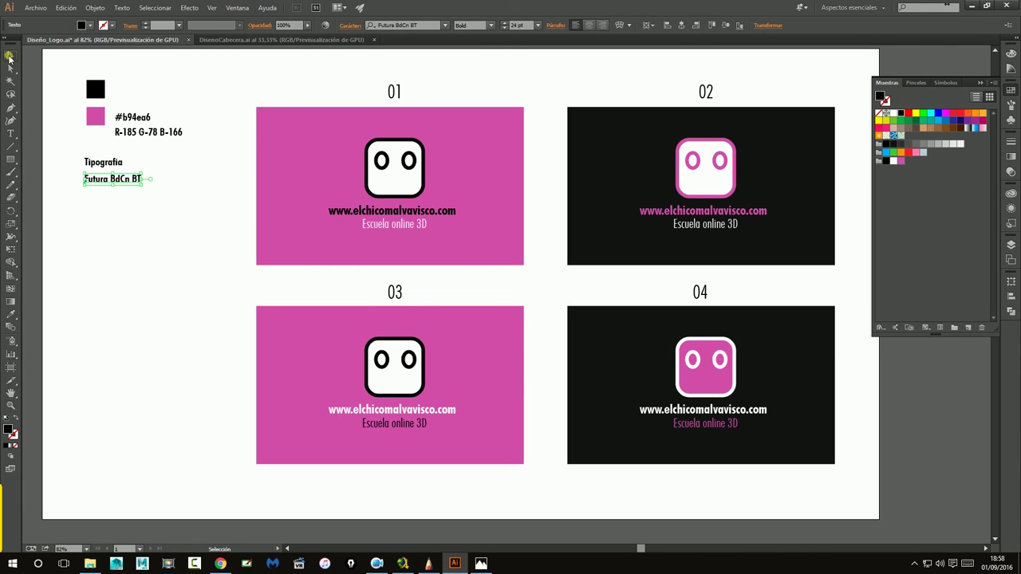
left_click(492, 26)
left_click(494, 28)
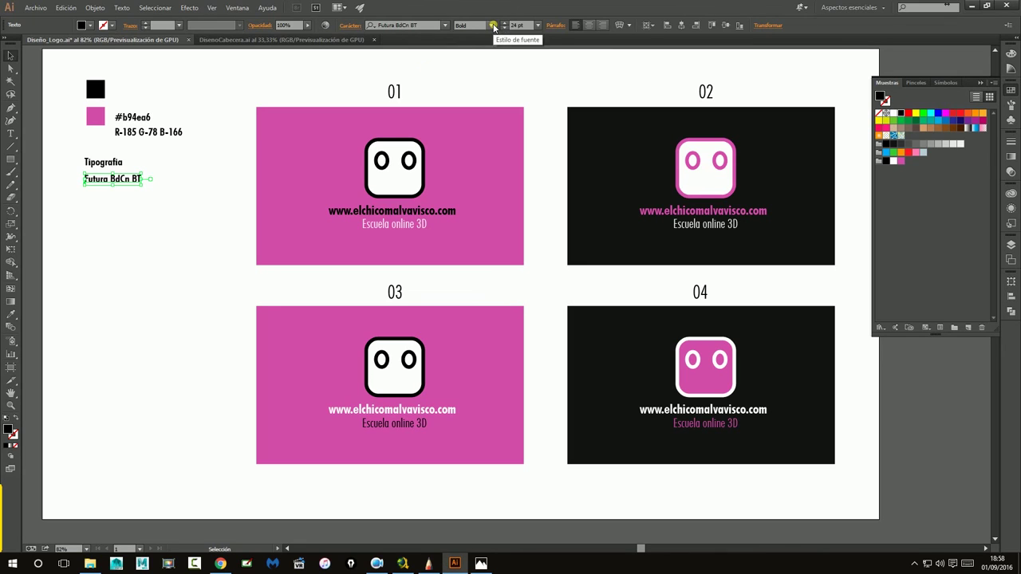
- Duplicate the font line and rename the copy 'Futura LtCn BT'
left_click(160, 214)
left_click_drag(122, 187, 122, 201)
left_click(400, 425)
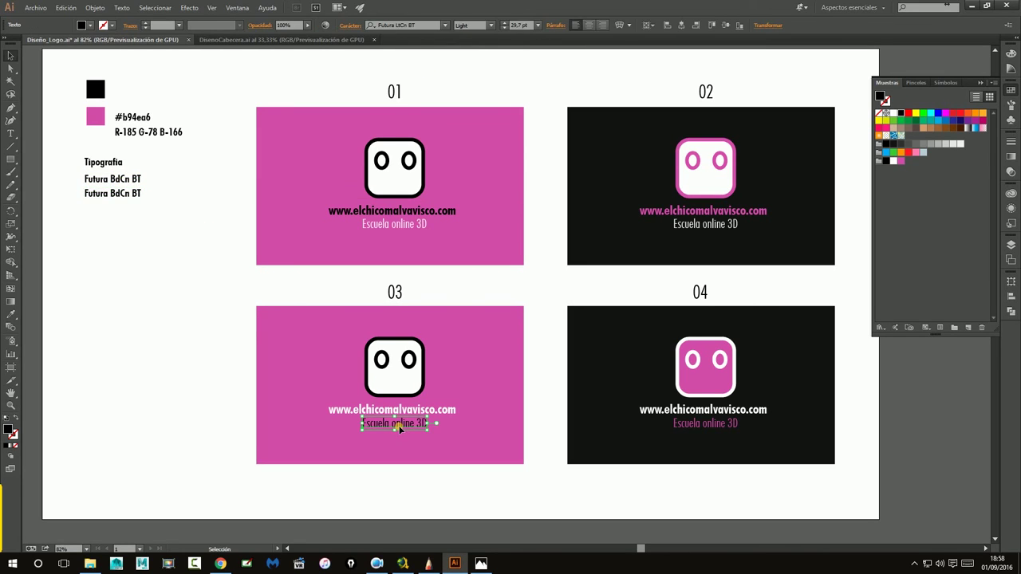
left_click(397, 25)
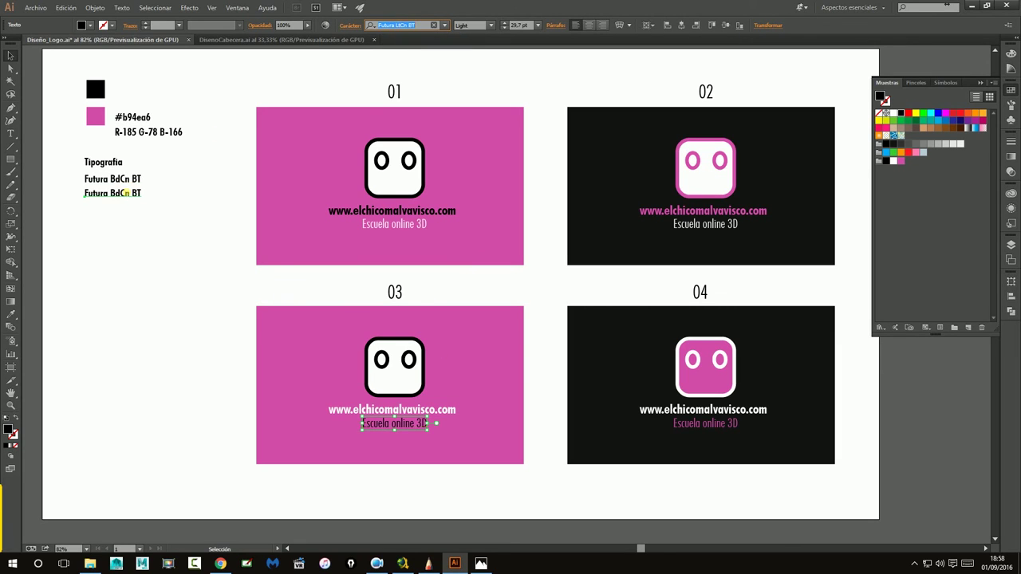
double_click(140, 193)
left_click_drag(142, 194, 70, 190)
type("Futura LtCn BT")
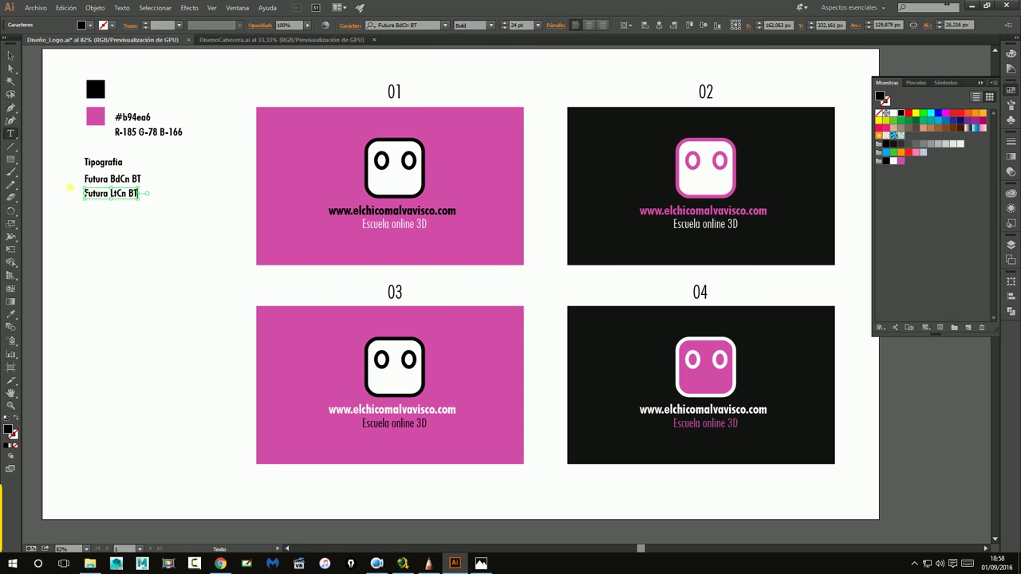
left_click(10, 54)
left_click(156, 314)
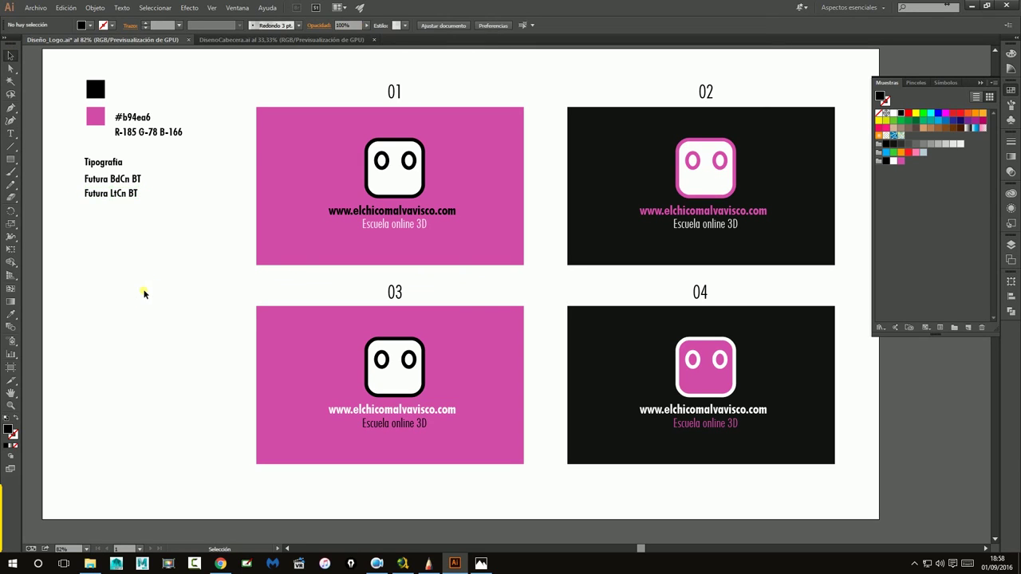
- Set the 'Futura LtCn BT' line in the light condensed Futura font
left_click(130, 180)
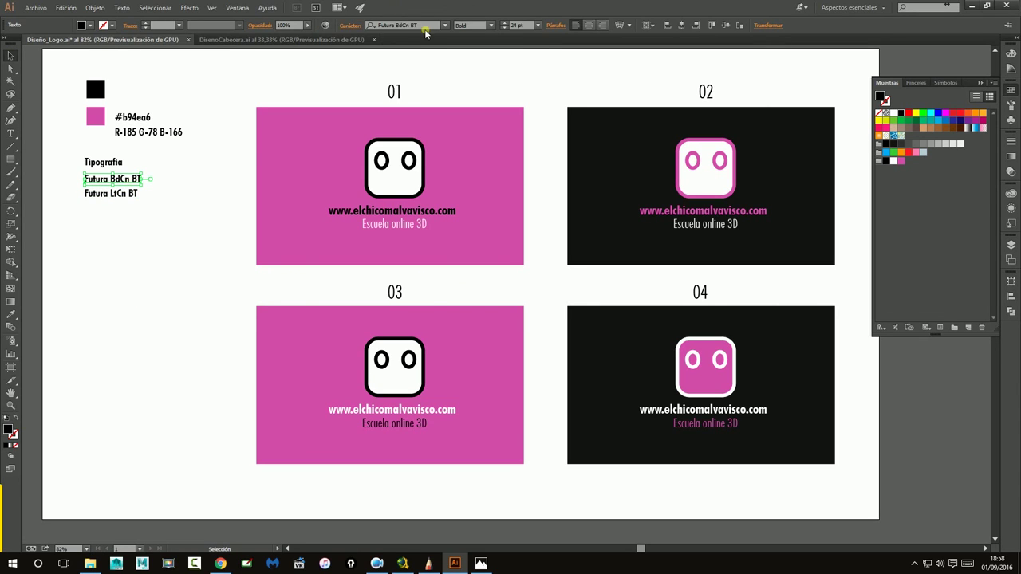
left_click(126, 193)
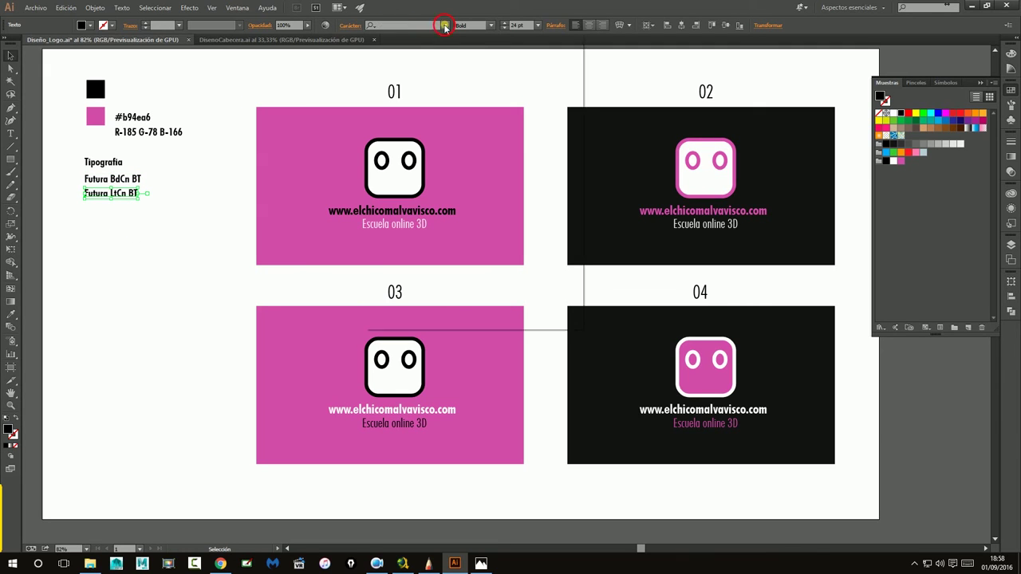
left_click(445, 25)
left_click(402, 324)
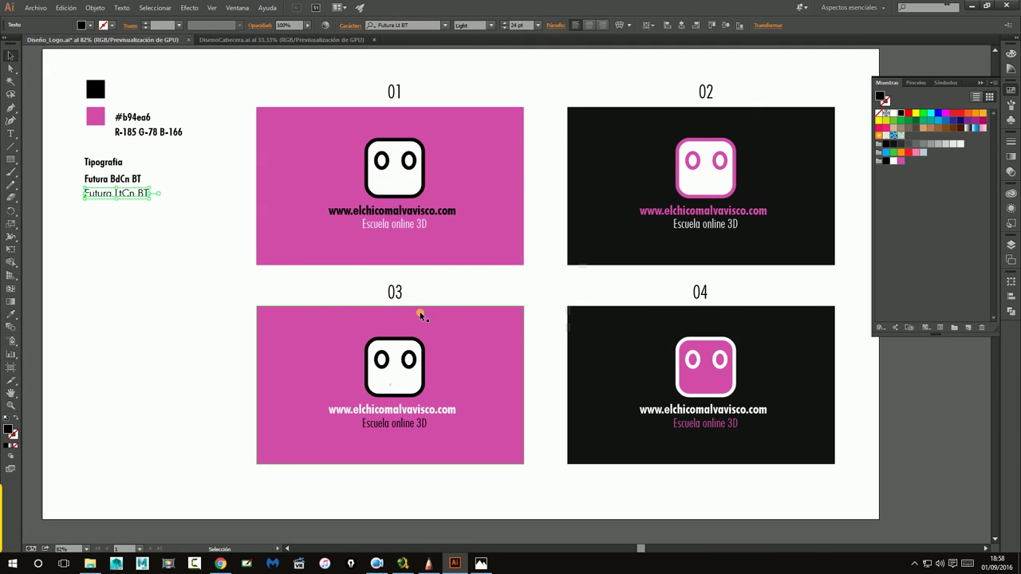
left_click(184, 255)
left_click(118, 167)
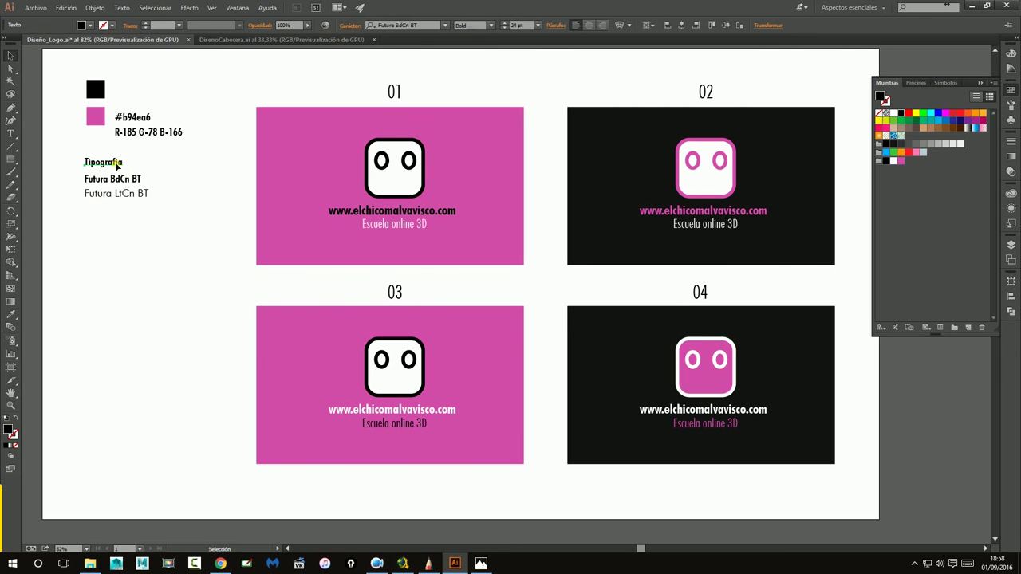
left_click(128, 179)
left_click(188, 165)
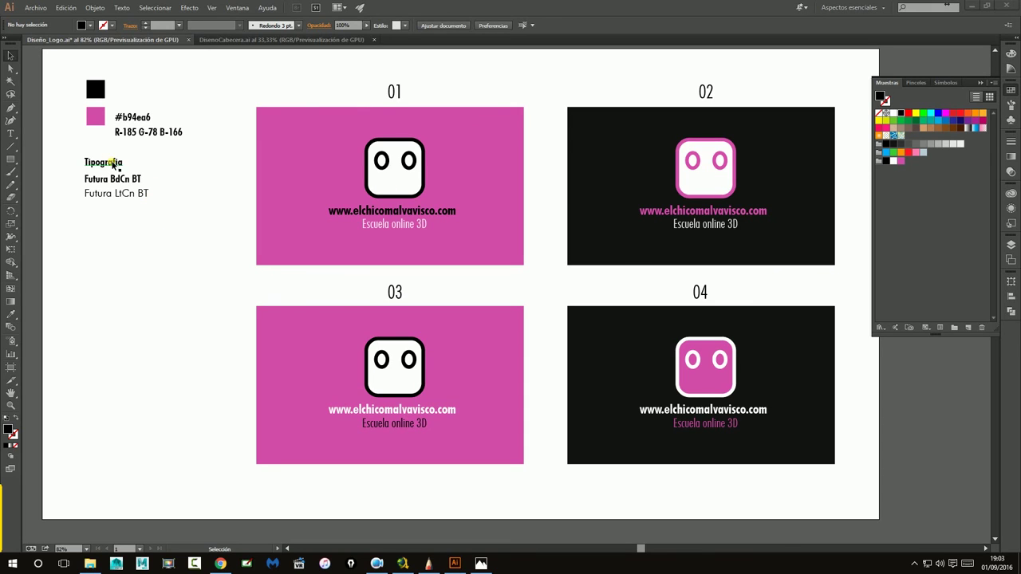
- Copy #b94ea6 beside the black swatch and read the black colour's values
double_click(113, 165)
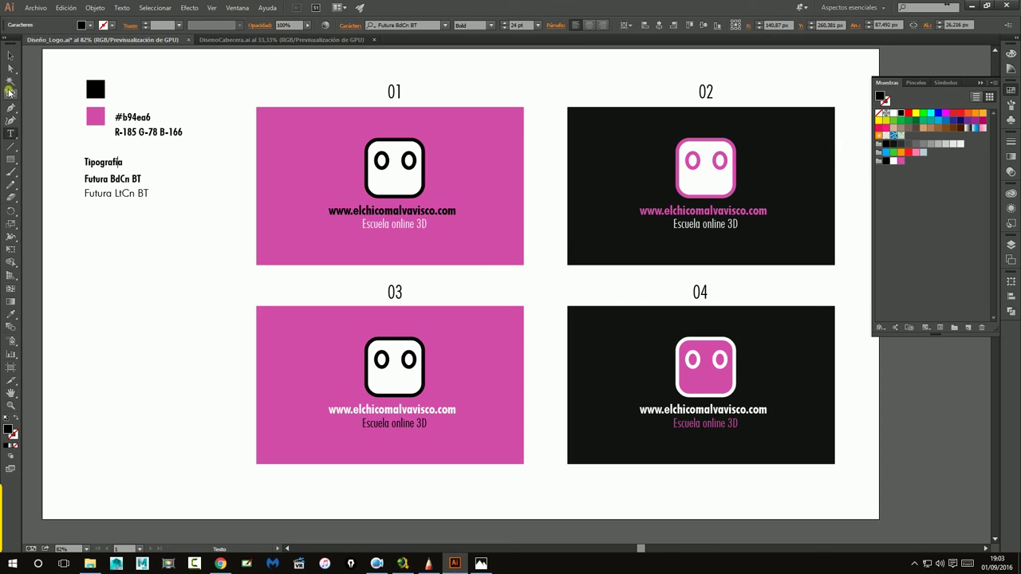
key("Escape")
left_click(190, 218)
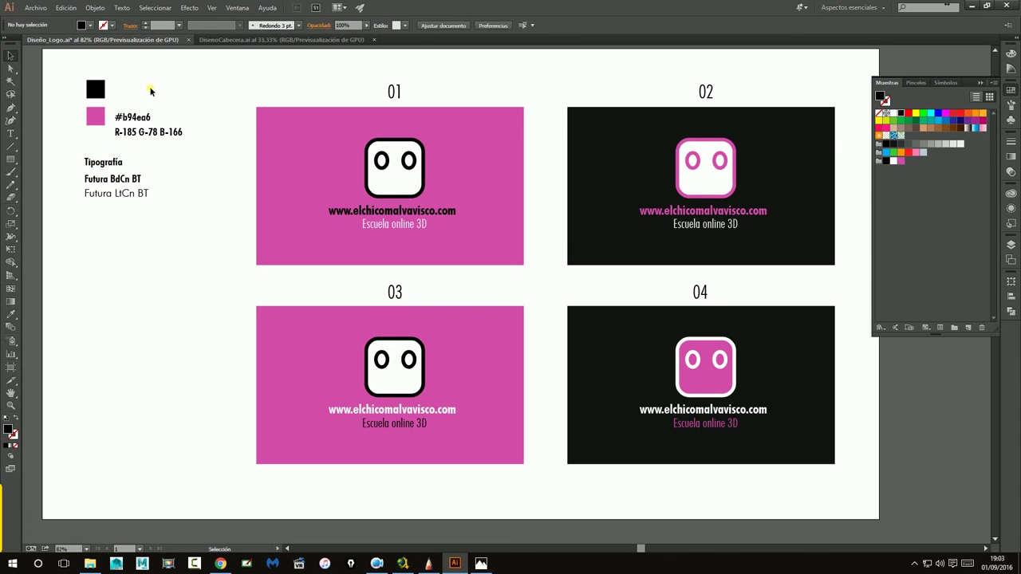
left_click(136, 118)
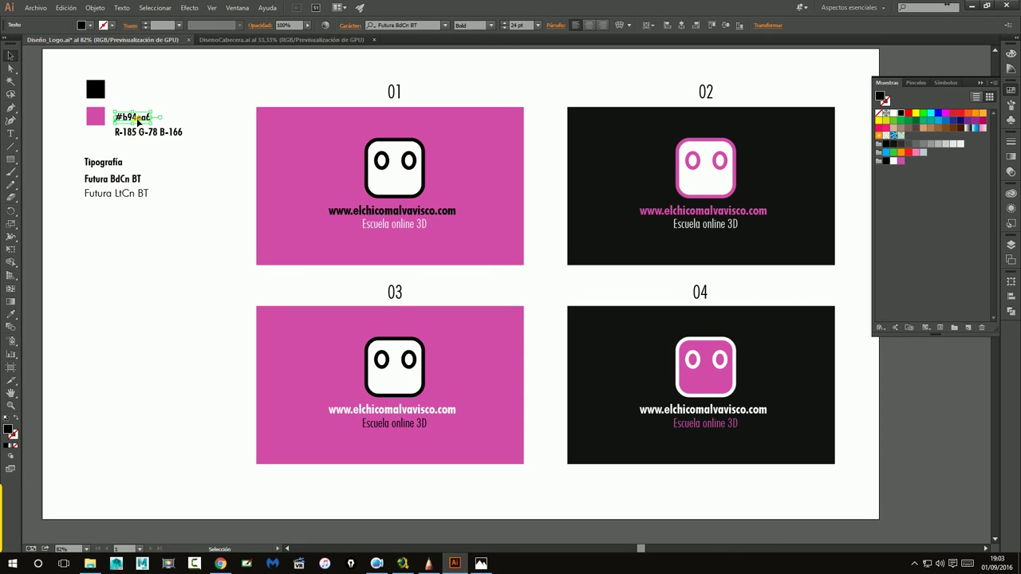
left_click_drag(135, 118, 139, 93)
left_click(95, 89)
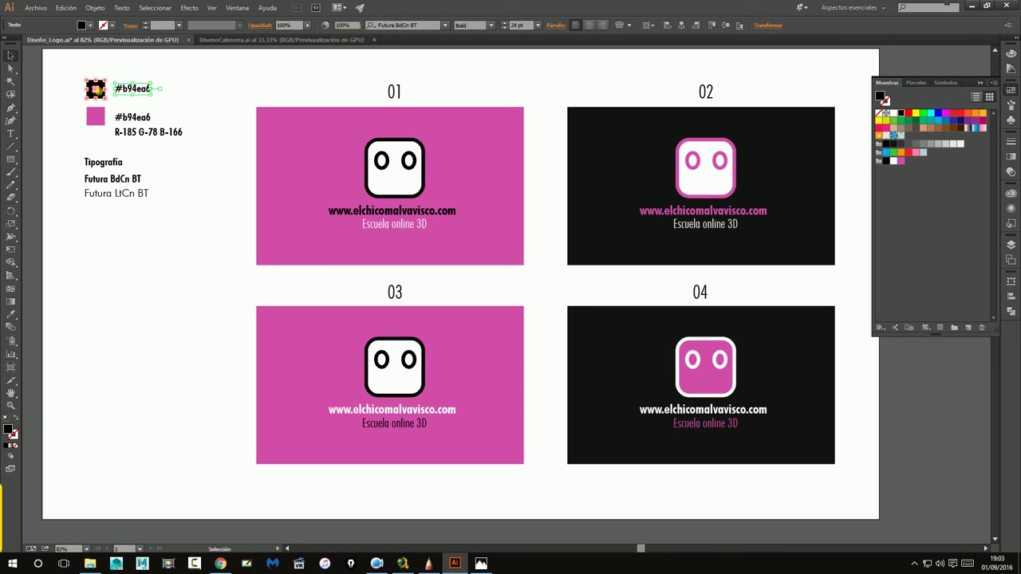
double_click(10, 428)
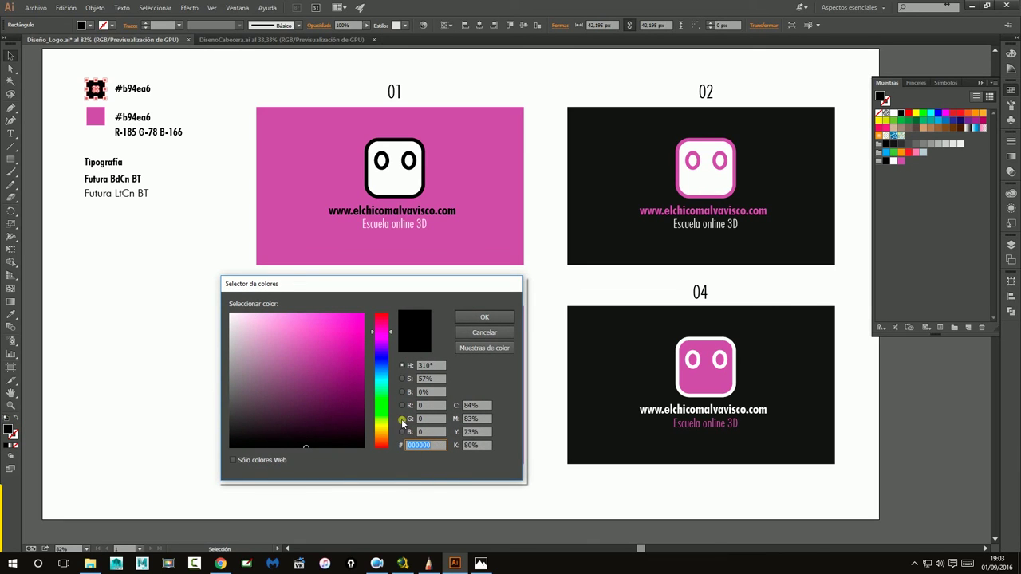
left_click(484, 317)
- Change the copied hex code to #000000
double_click(132, 88)
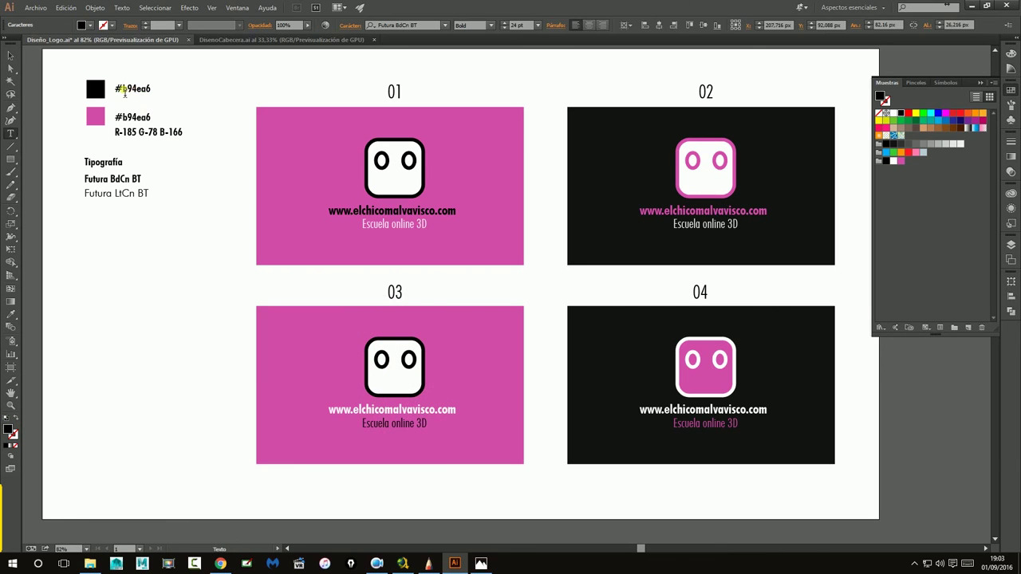
mouse_move(117, 90)
left_mouse_down()
mouse_move(176, 93)
mouse_move(150, 91)
left_mouse_up()
type("000000")
left_click(10, 55)
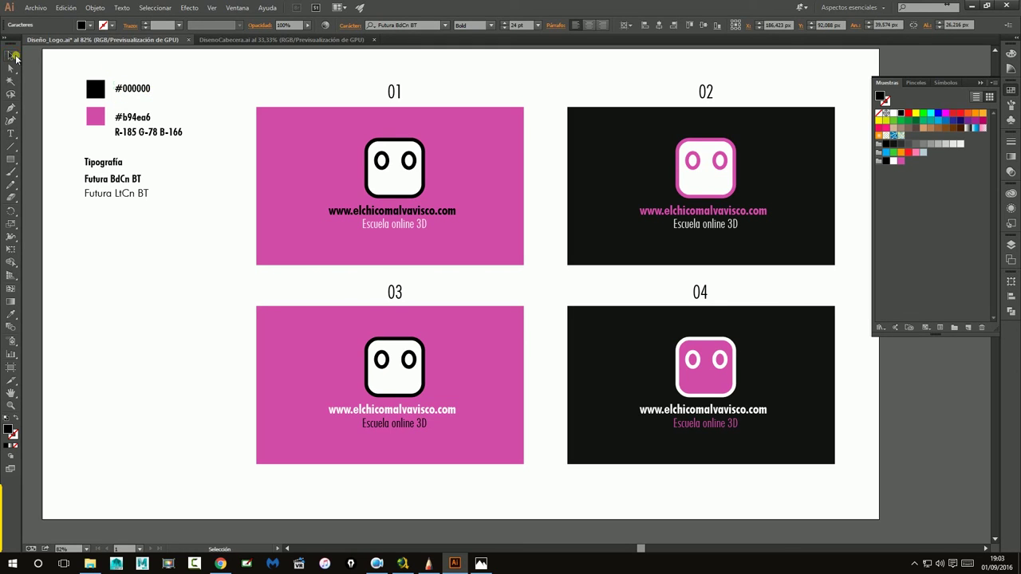
- Add an R-0 G-0 B-0 line under #000000 and position the black swatch's codes
left_click(164, 134)
mouse_move(163, 134)
left_mouse_down("alt")
mouse_move(164, 106)
mouse_move(137, 104)
mouse_move(169, 104)
mouse_move(153, 103)
left_mouse_up("alt")
key("t")
type("0 G-0 B-")
type("0 B-")
type("0")
type("0")
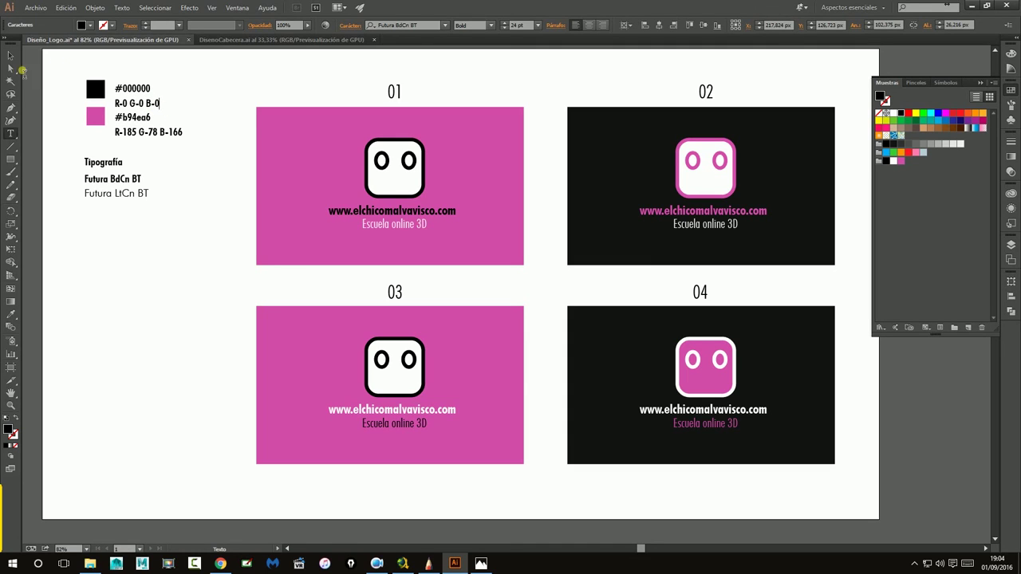
left_click(11, 56)
left_click(134, 104)
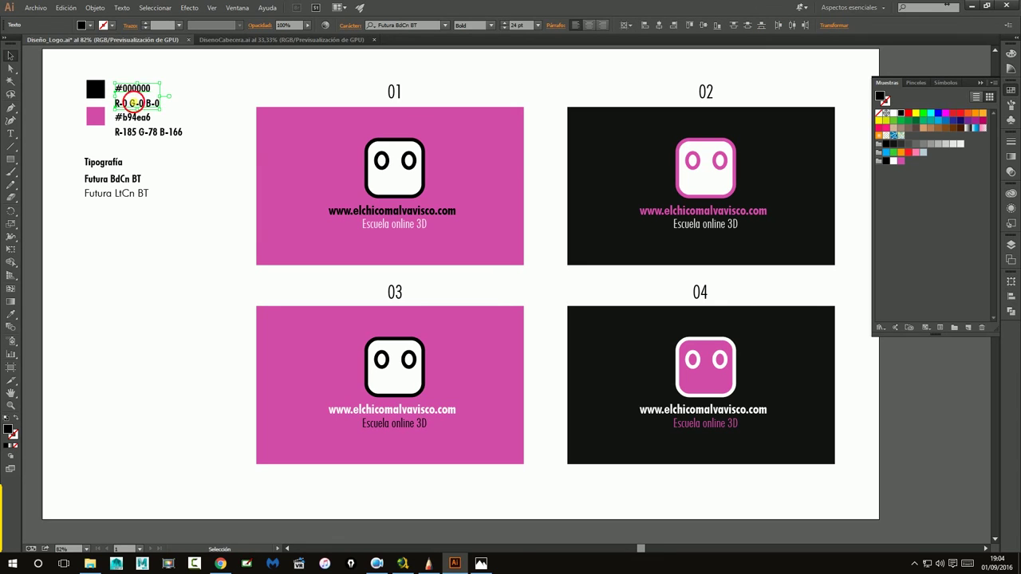
mouse_move(134, 104)
left_mouse_down()
mouse_move(134, 92)
mouse_move(97, 90)
mouse_move(179, 230)
left_mouse_up()
left_click(96, 93)
- Move the colour and typography legend down beside card 03
left_click(71, 70)
left_click_drag(130, 193, 125, 462)
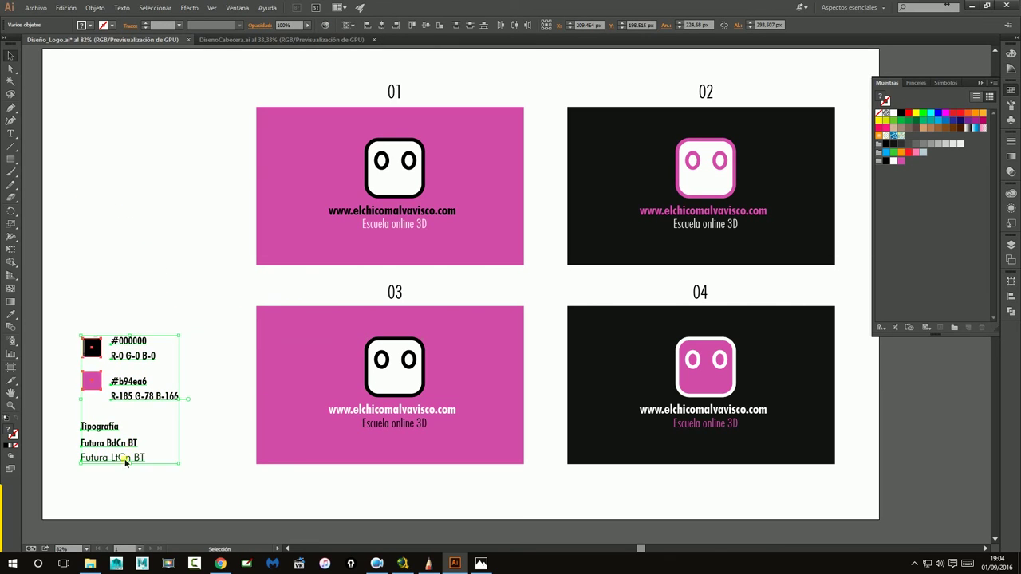
left_click(199, 399)
left_click_drag(611, 304, 600, 300)
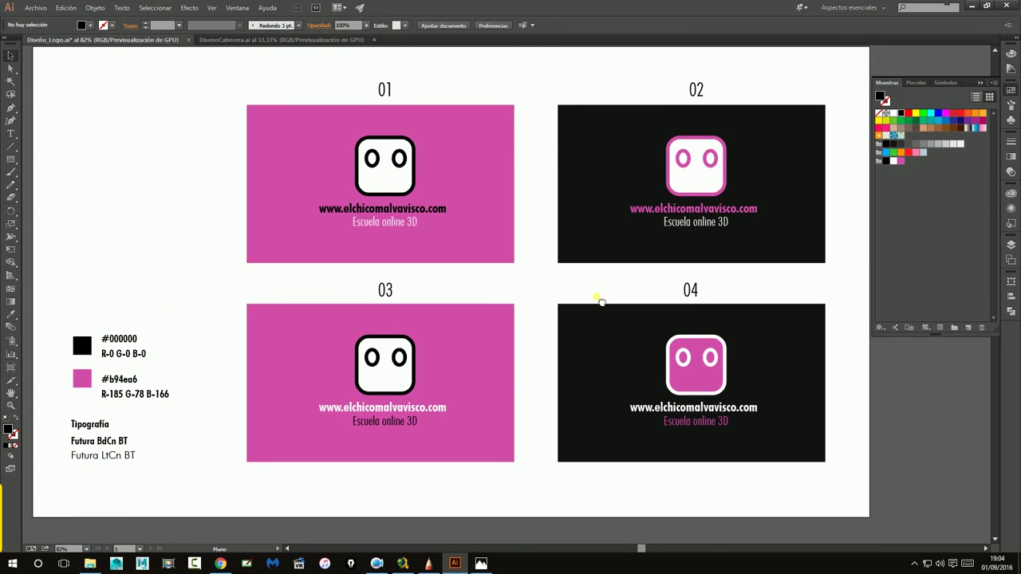
- Save the document with Archivo > Guardar
left_click(35, 7)
left_click(88, 93)
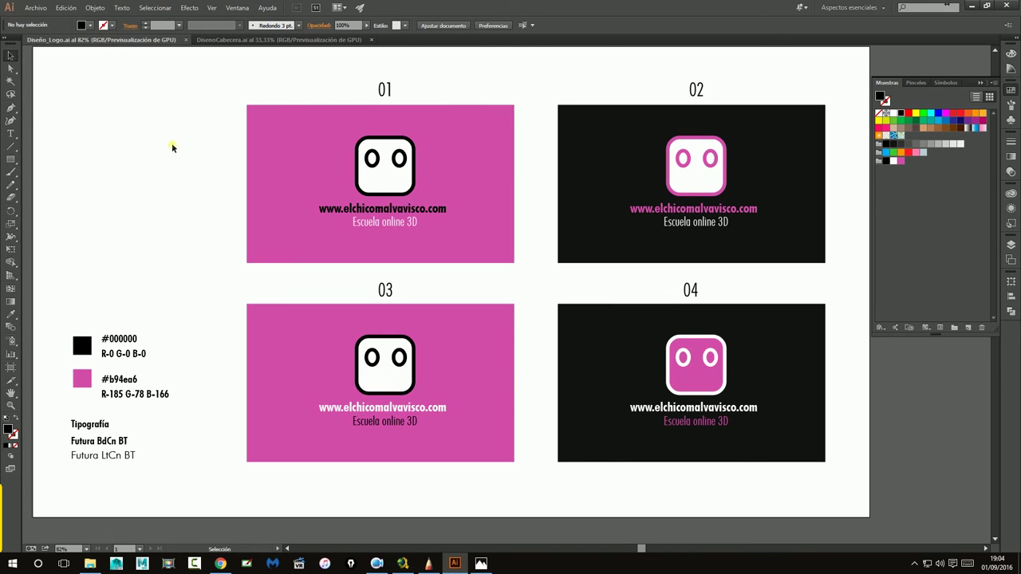
left_click_drag(209, 74, 528, 274)
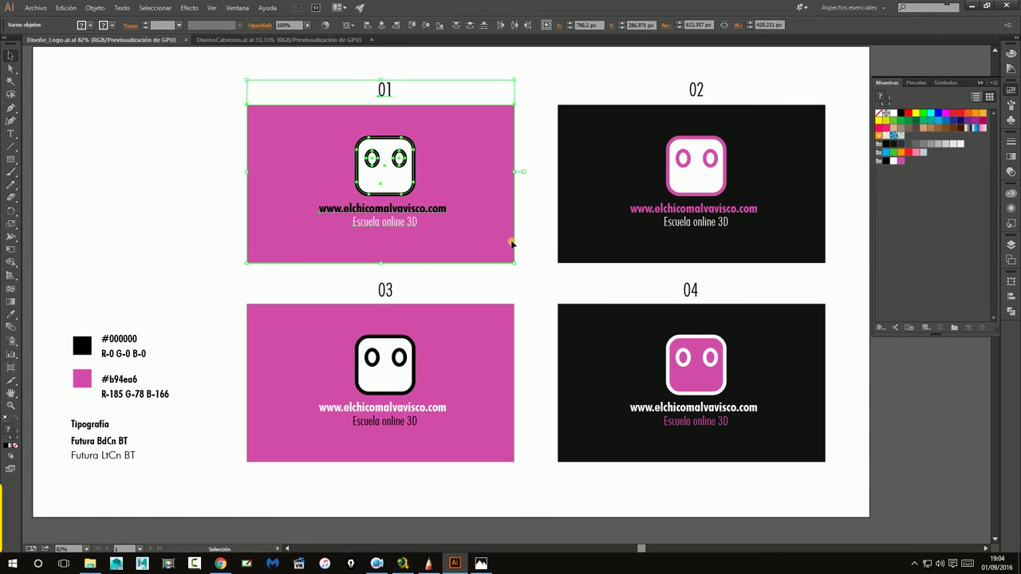
left_click(203, 174)
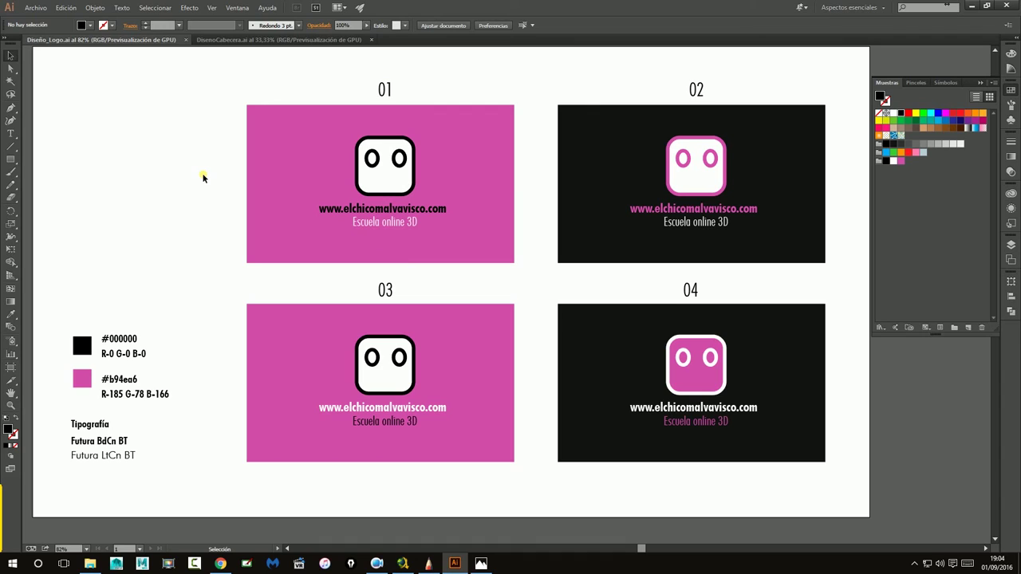